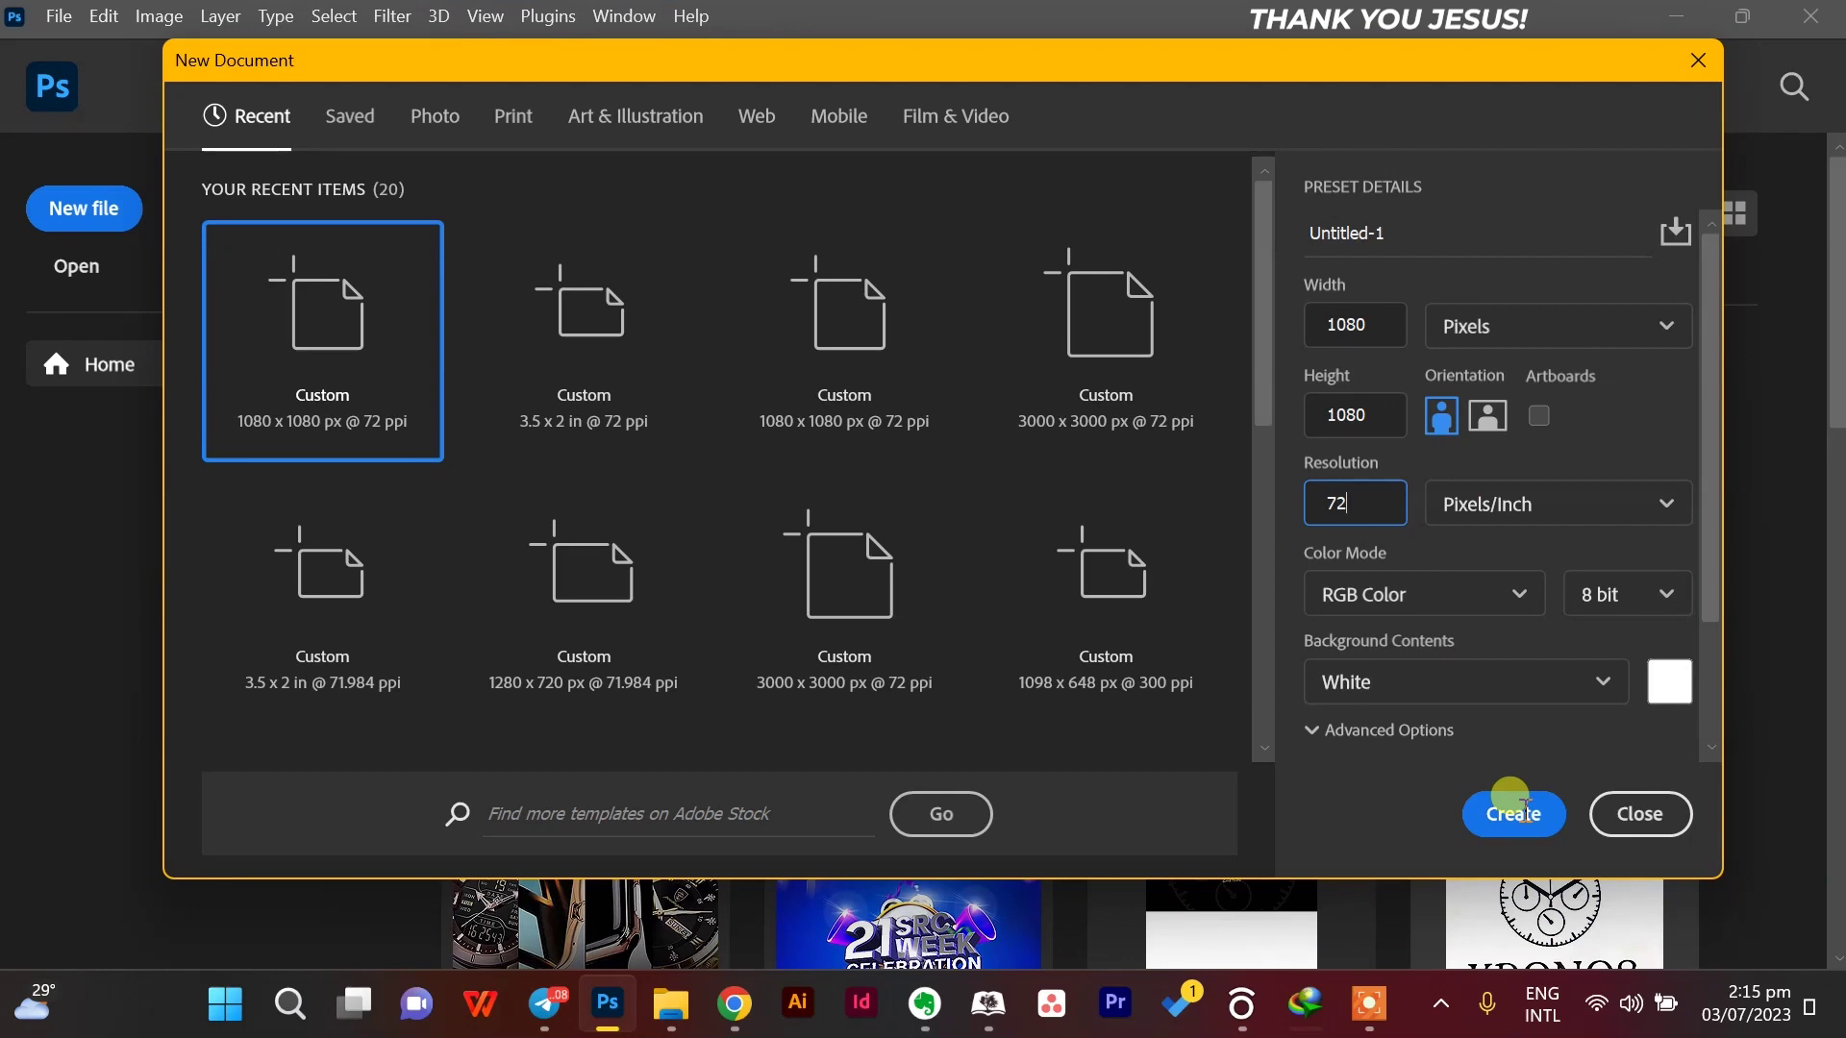
Create a 1080×1080 document and add a Solid Color fill layer in navy 0c0569.
left_click(1526, 813)
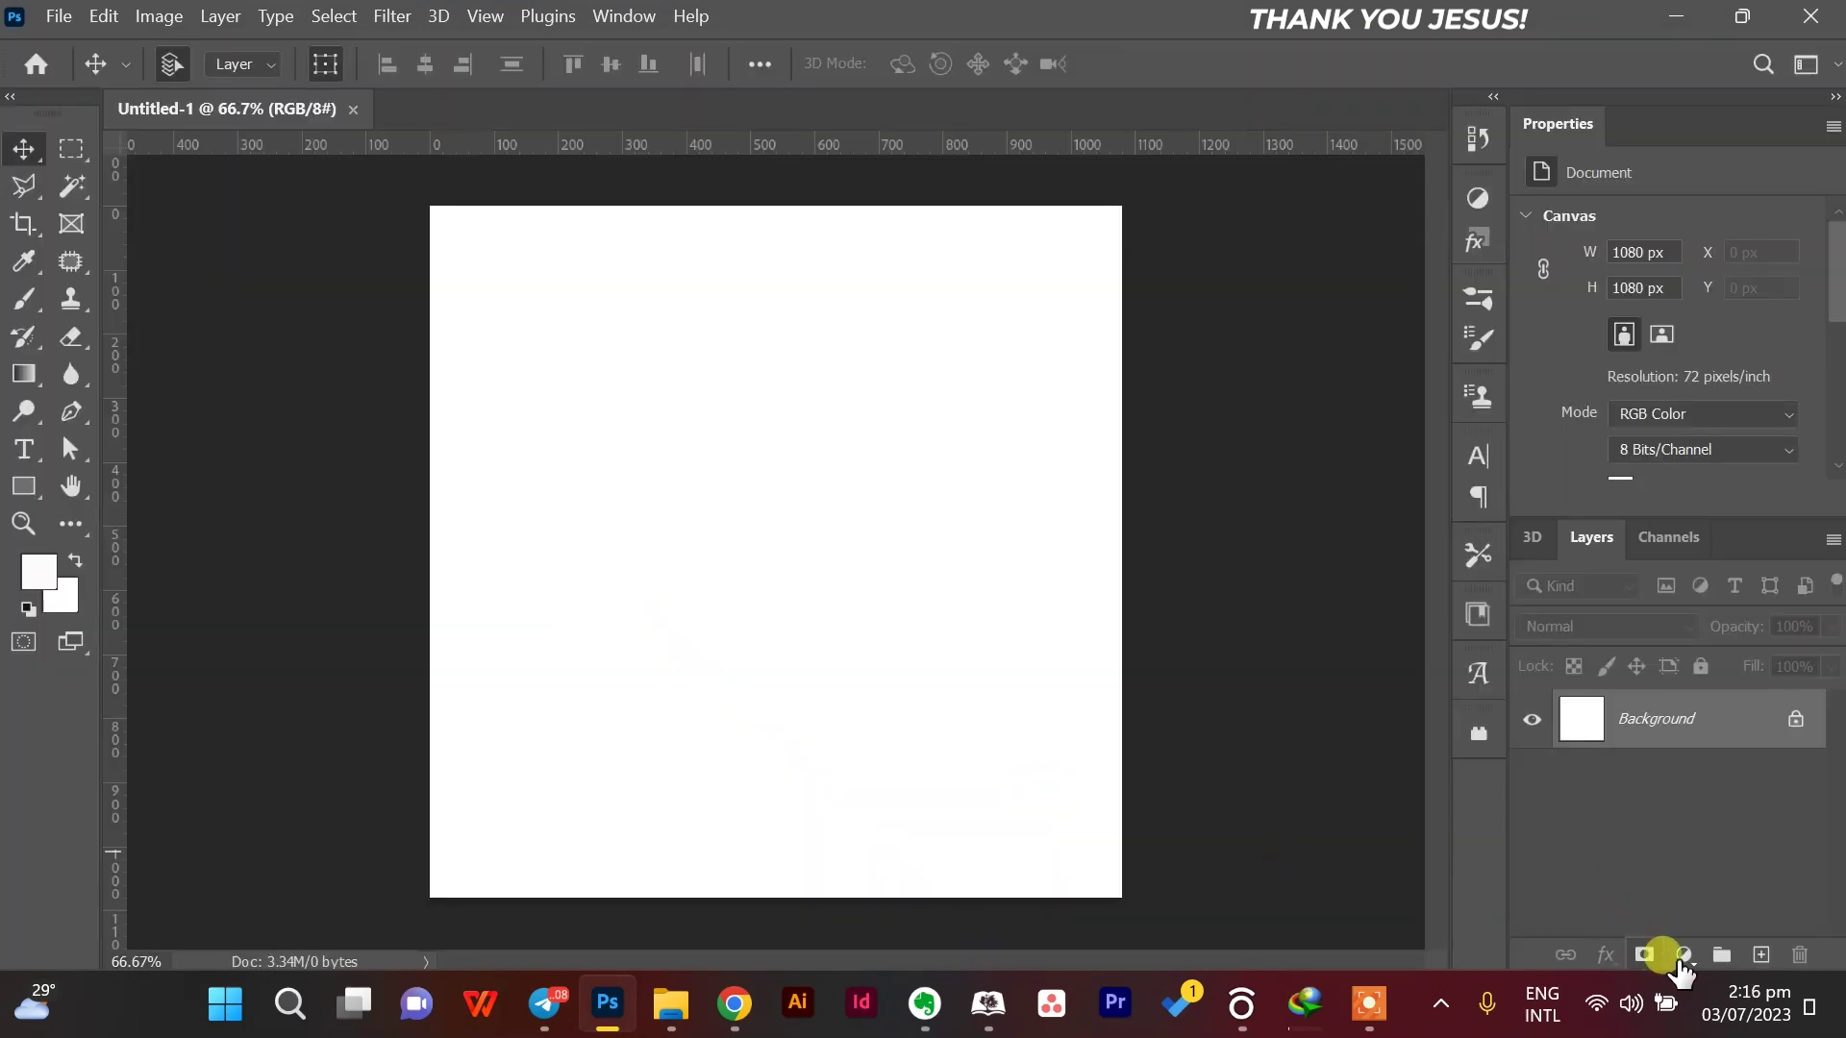
left_click(1684, 957)
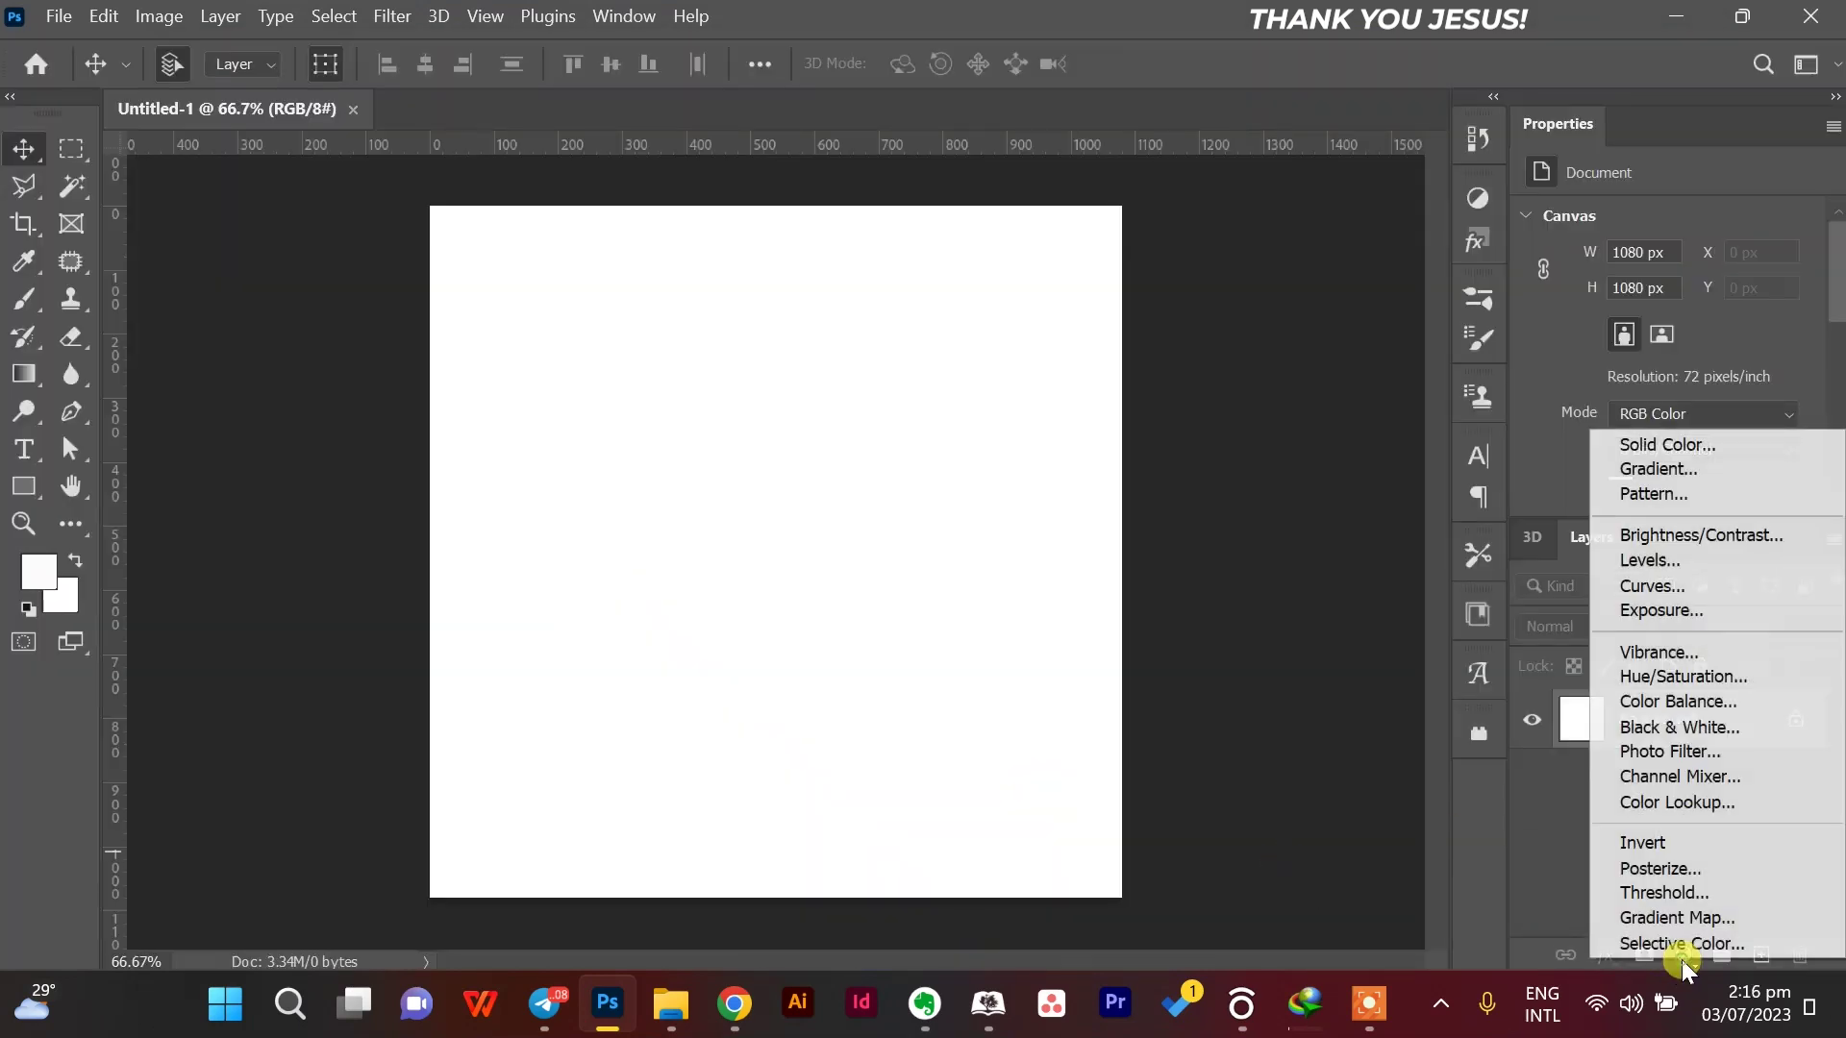
left_click(1698, 438)
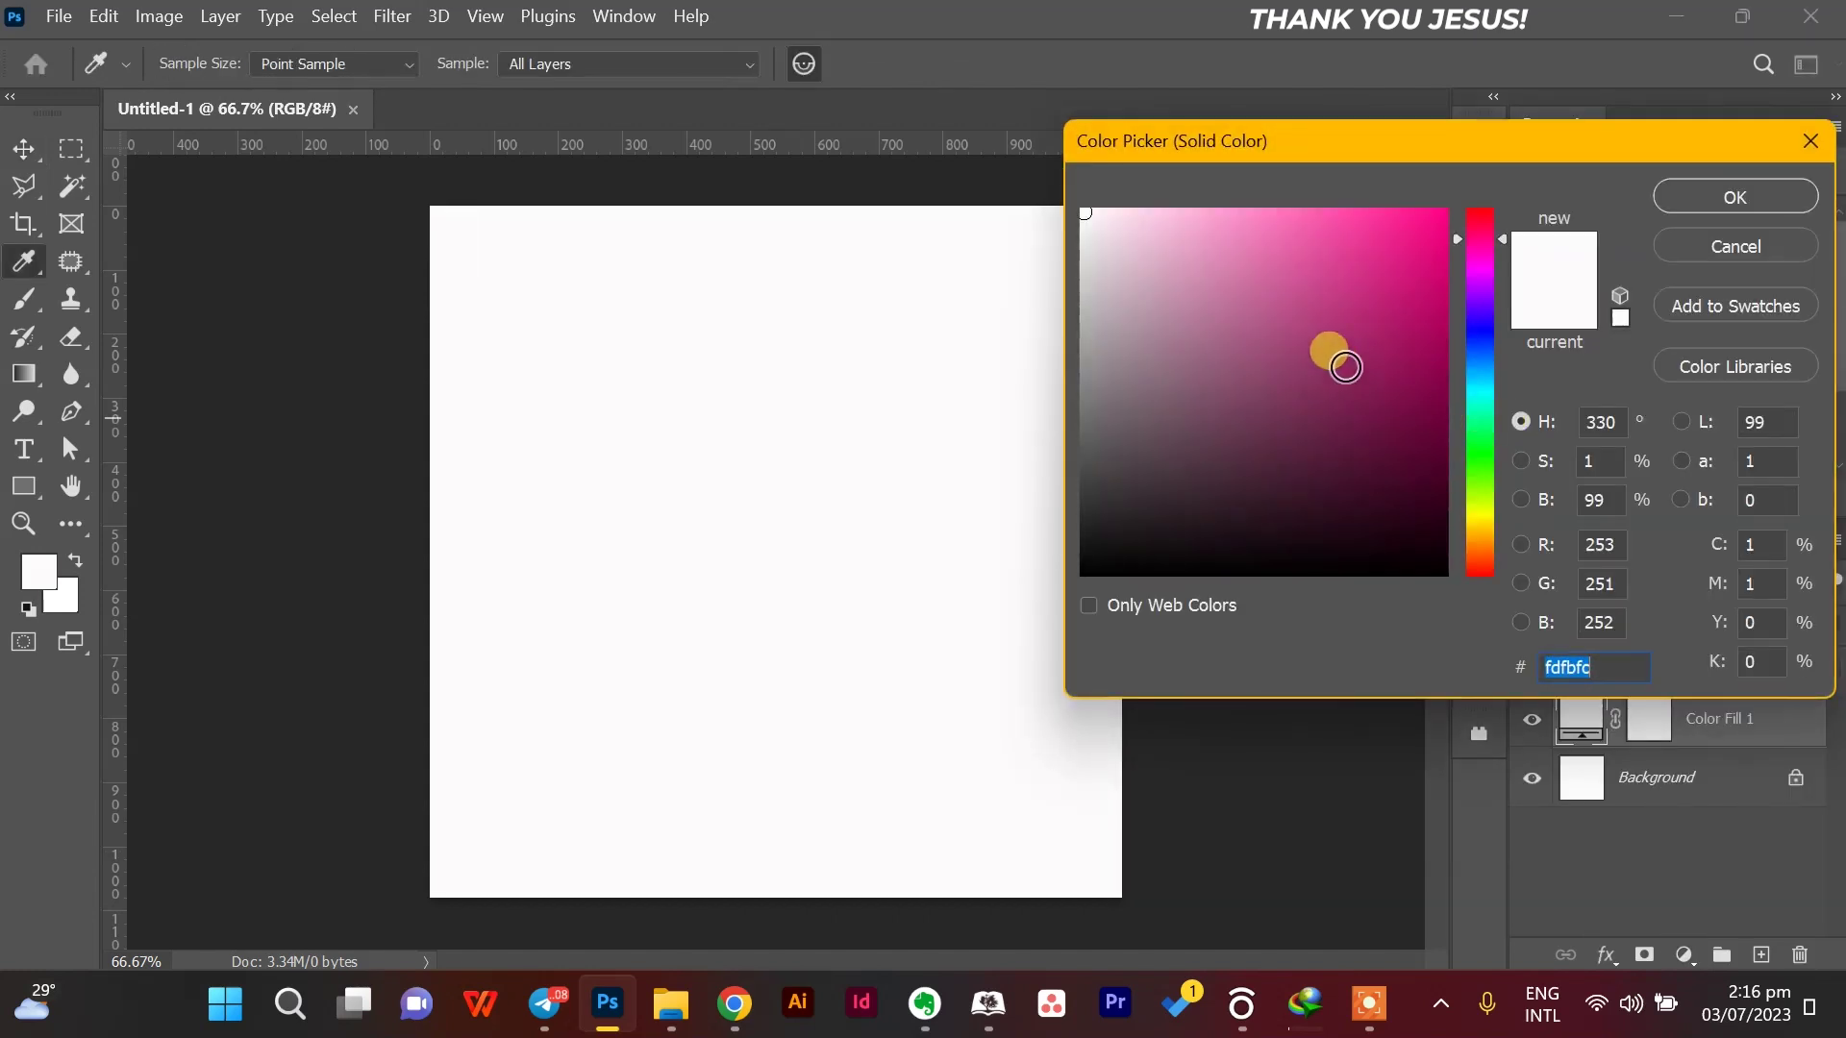
left_click(1339, 359)
left_click_drag(1498, 400, 1485, 325)
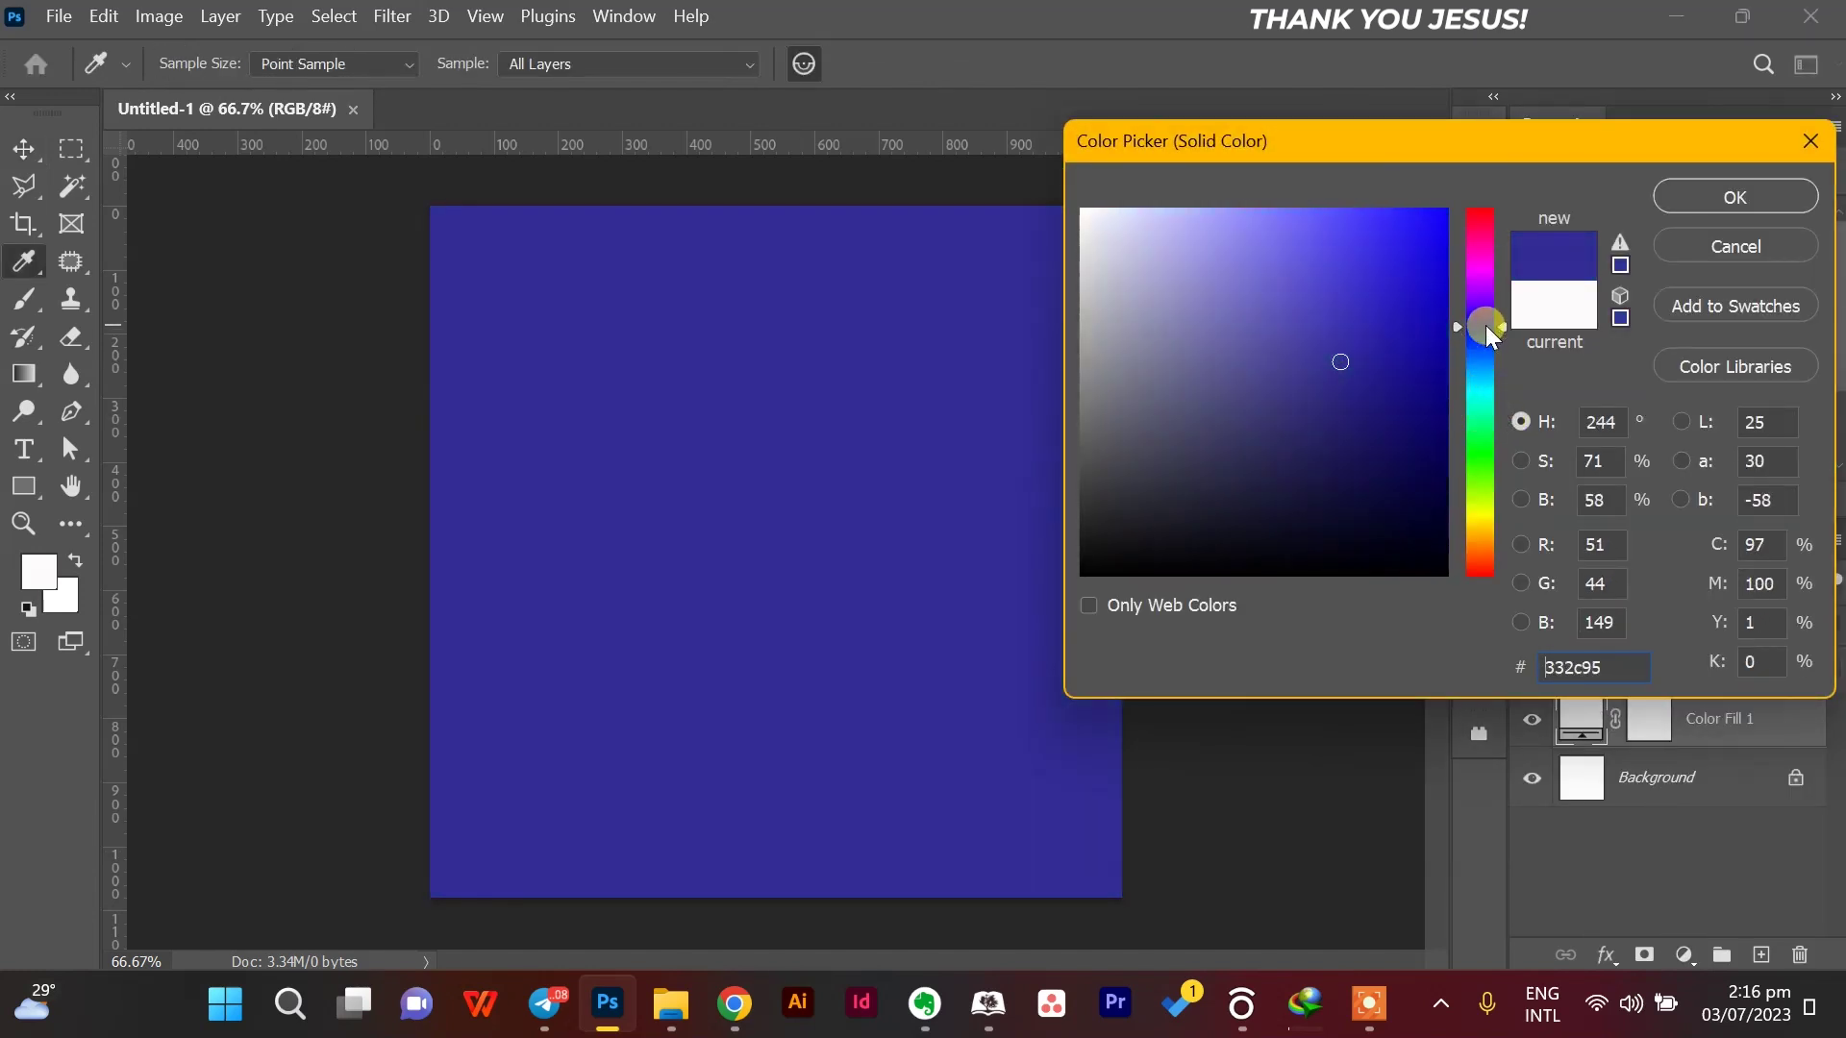
left_click(1363, 376)
left_click_drag(1408, 408, 1430, 426)
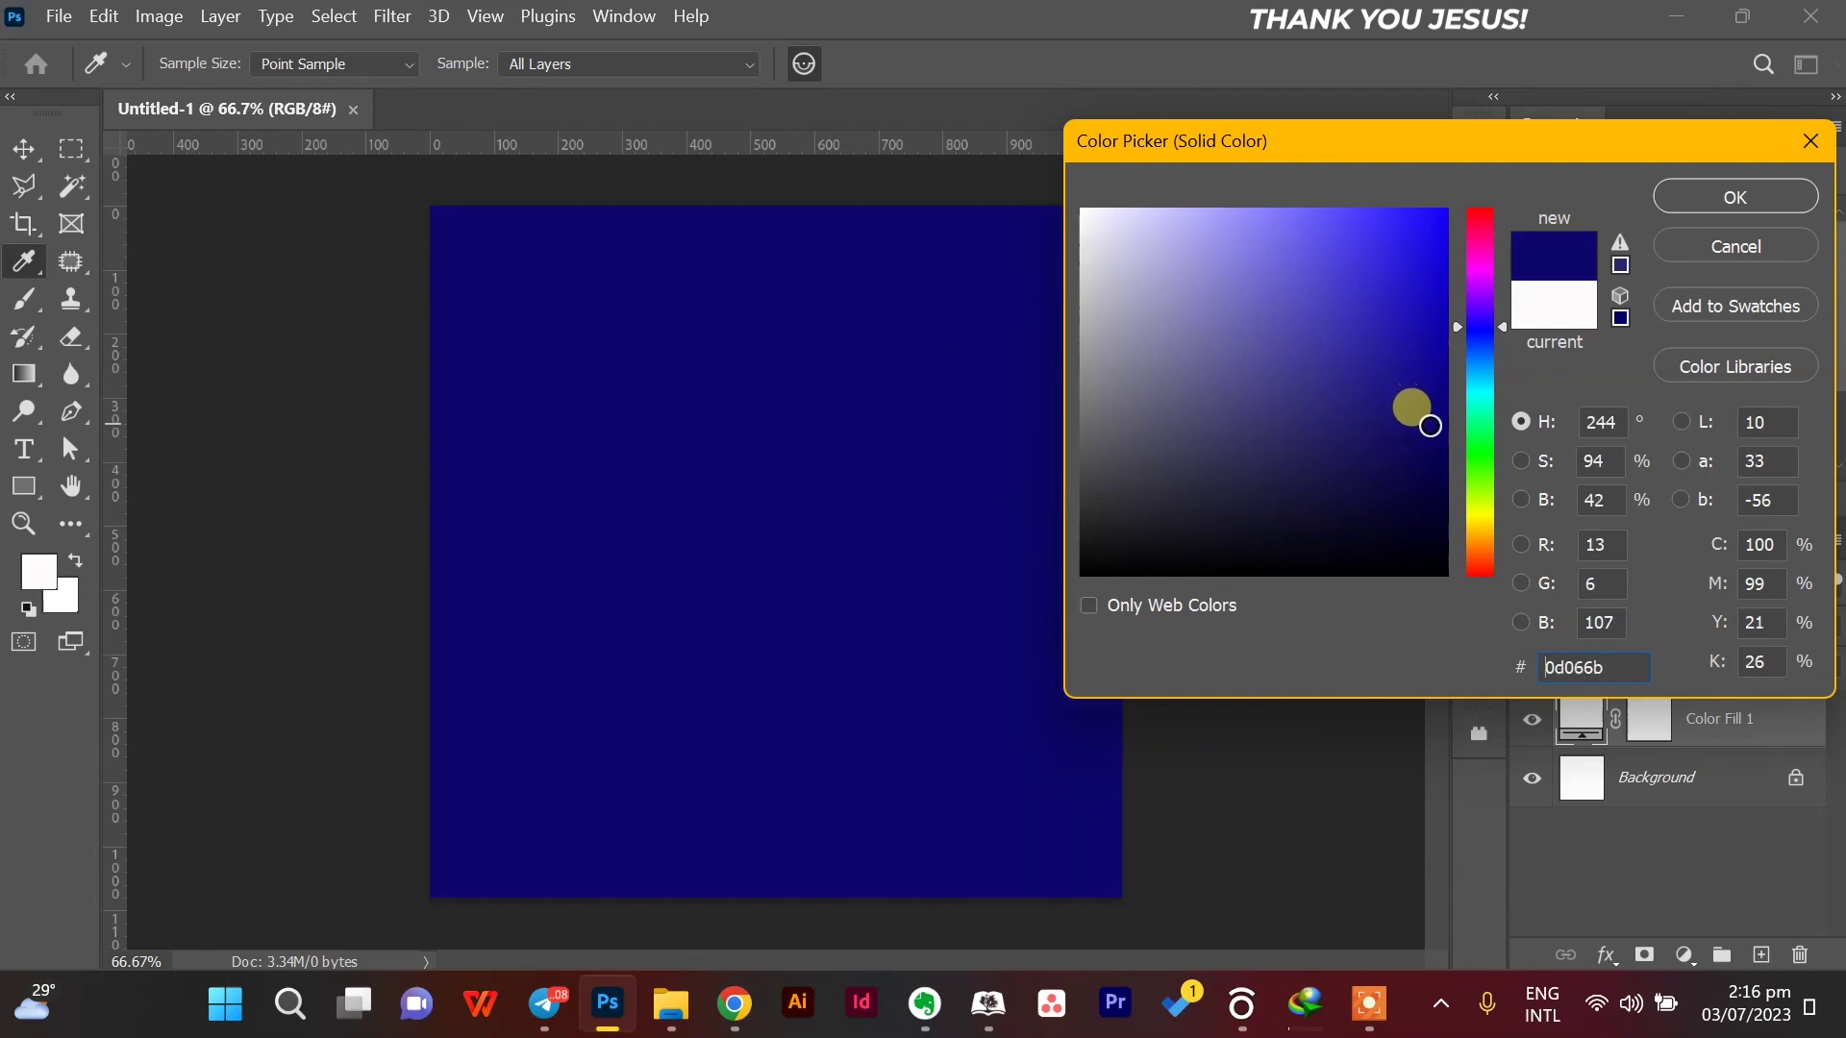
left_click(1699, 200)
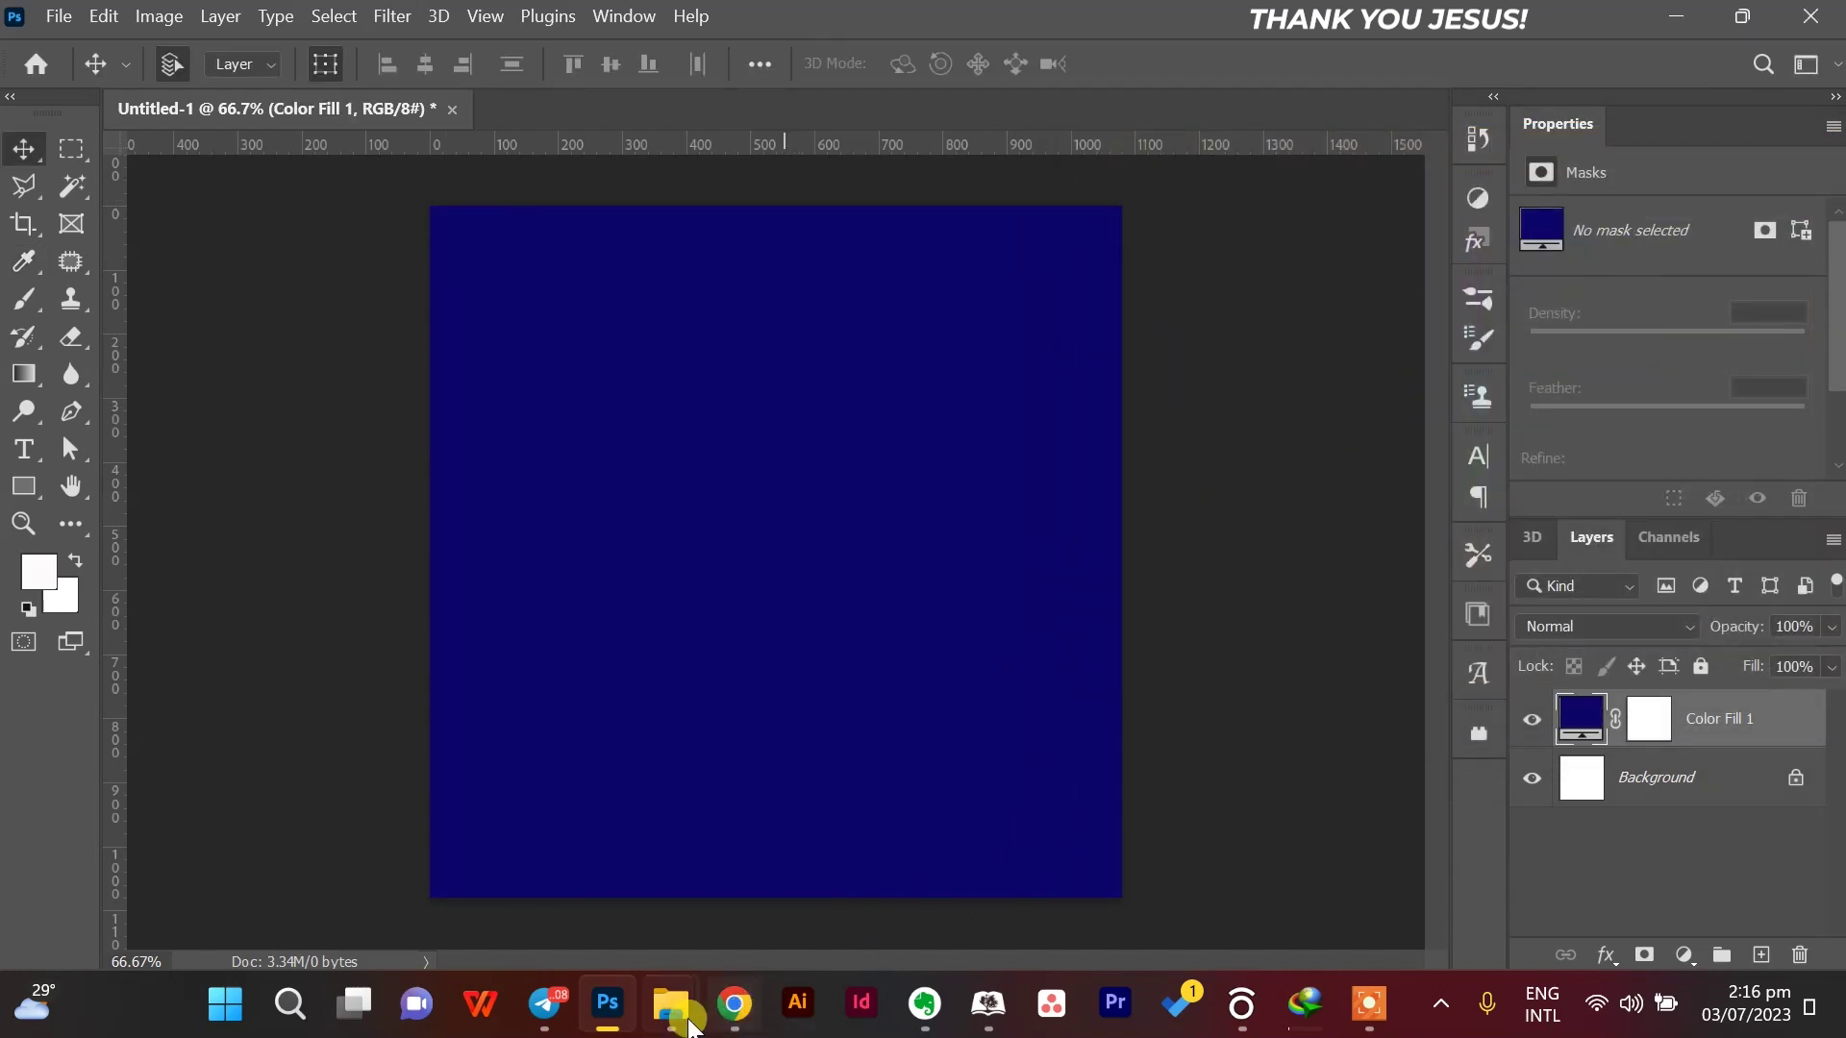
Drag the FW_Krotine_28 texture from the 08 Metal Foil Textures folder onto the canvas.
mouse_move(671, 1005)
left_click(774, 827)
double_click(977, 325)
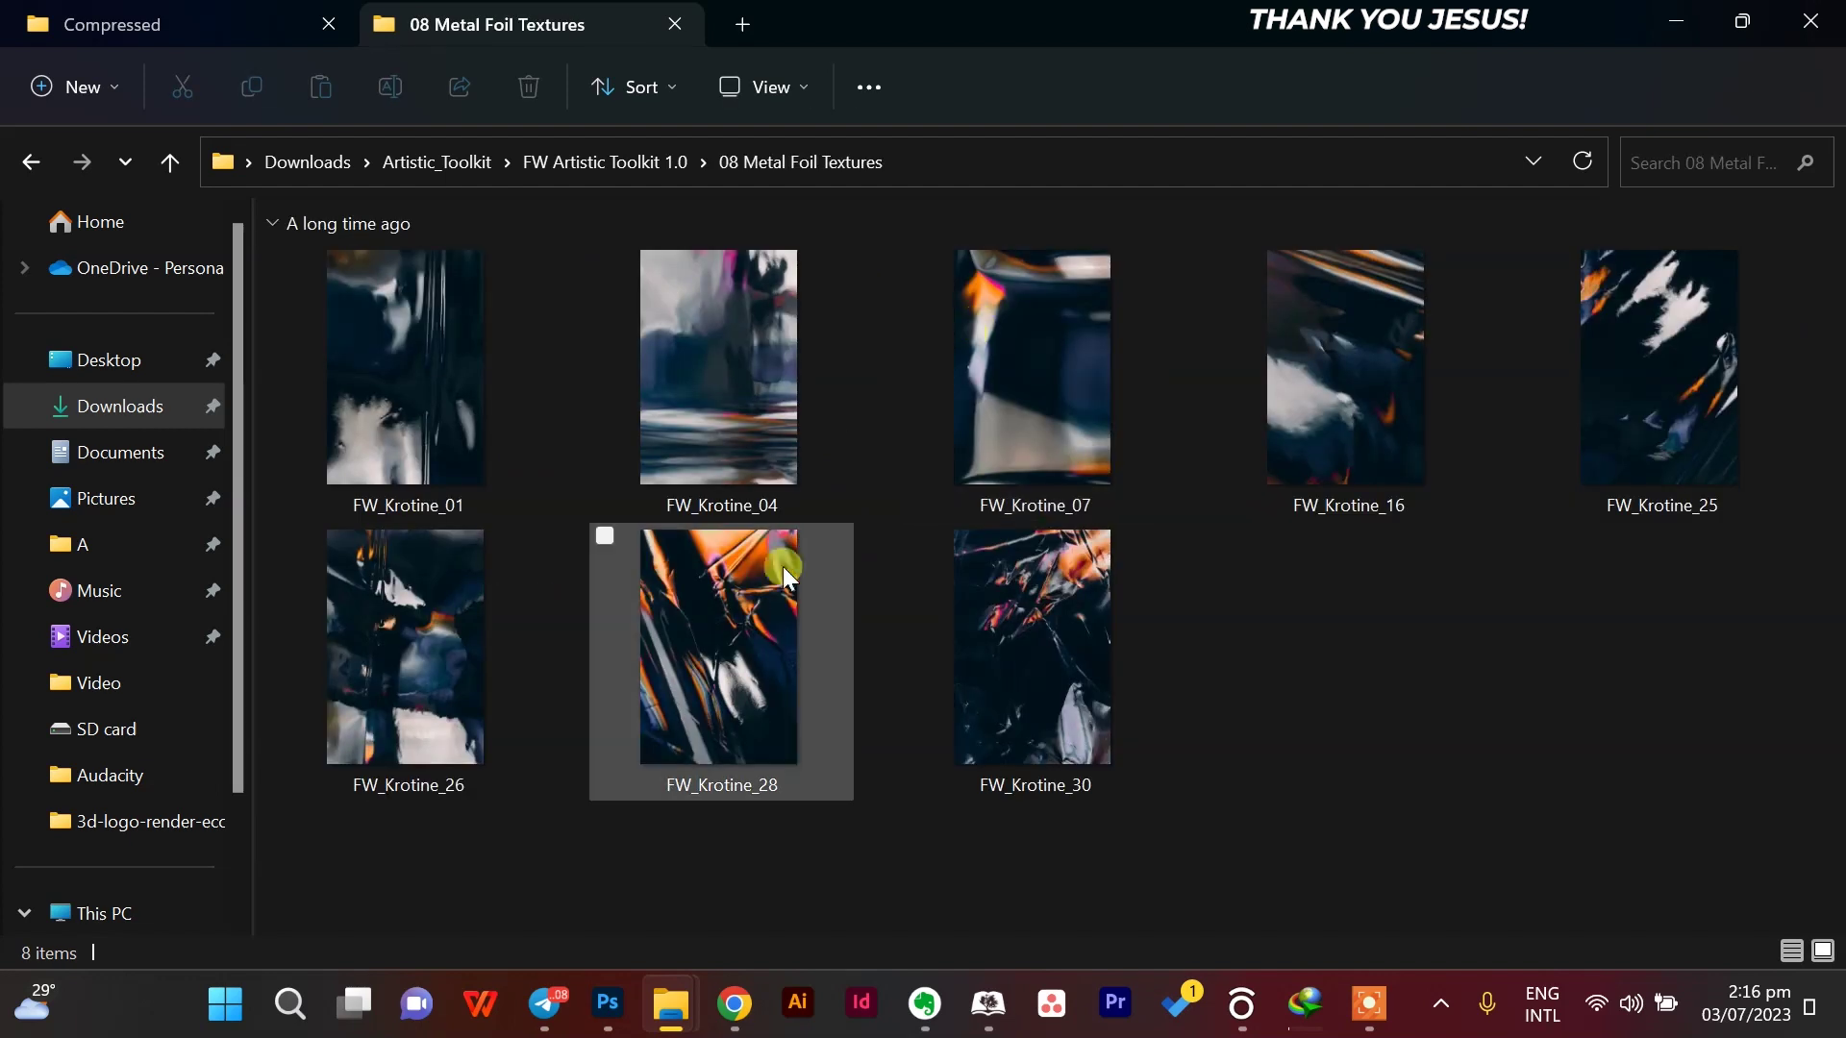
left_click_drag(783, 567, 646, 660)
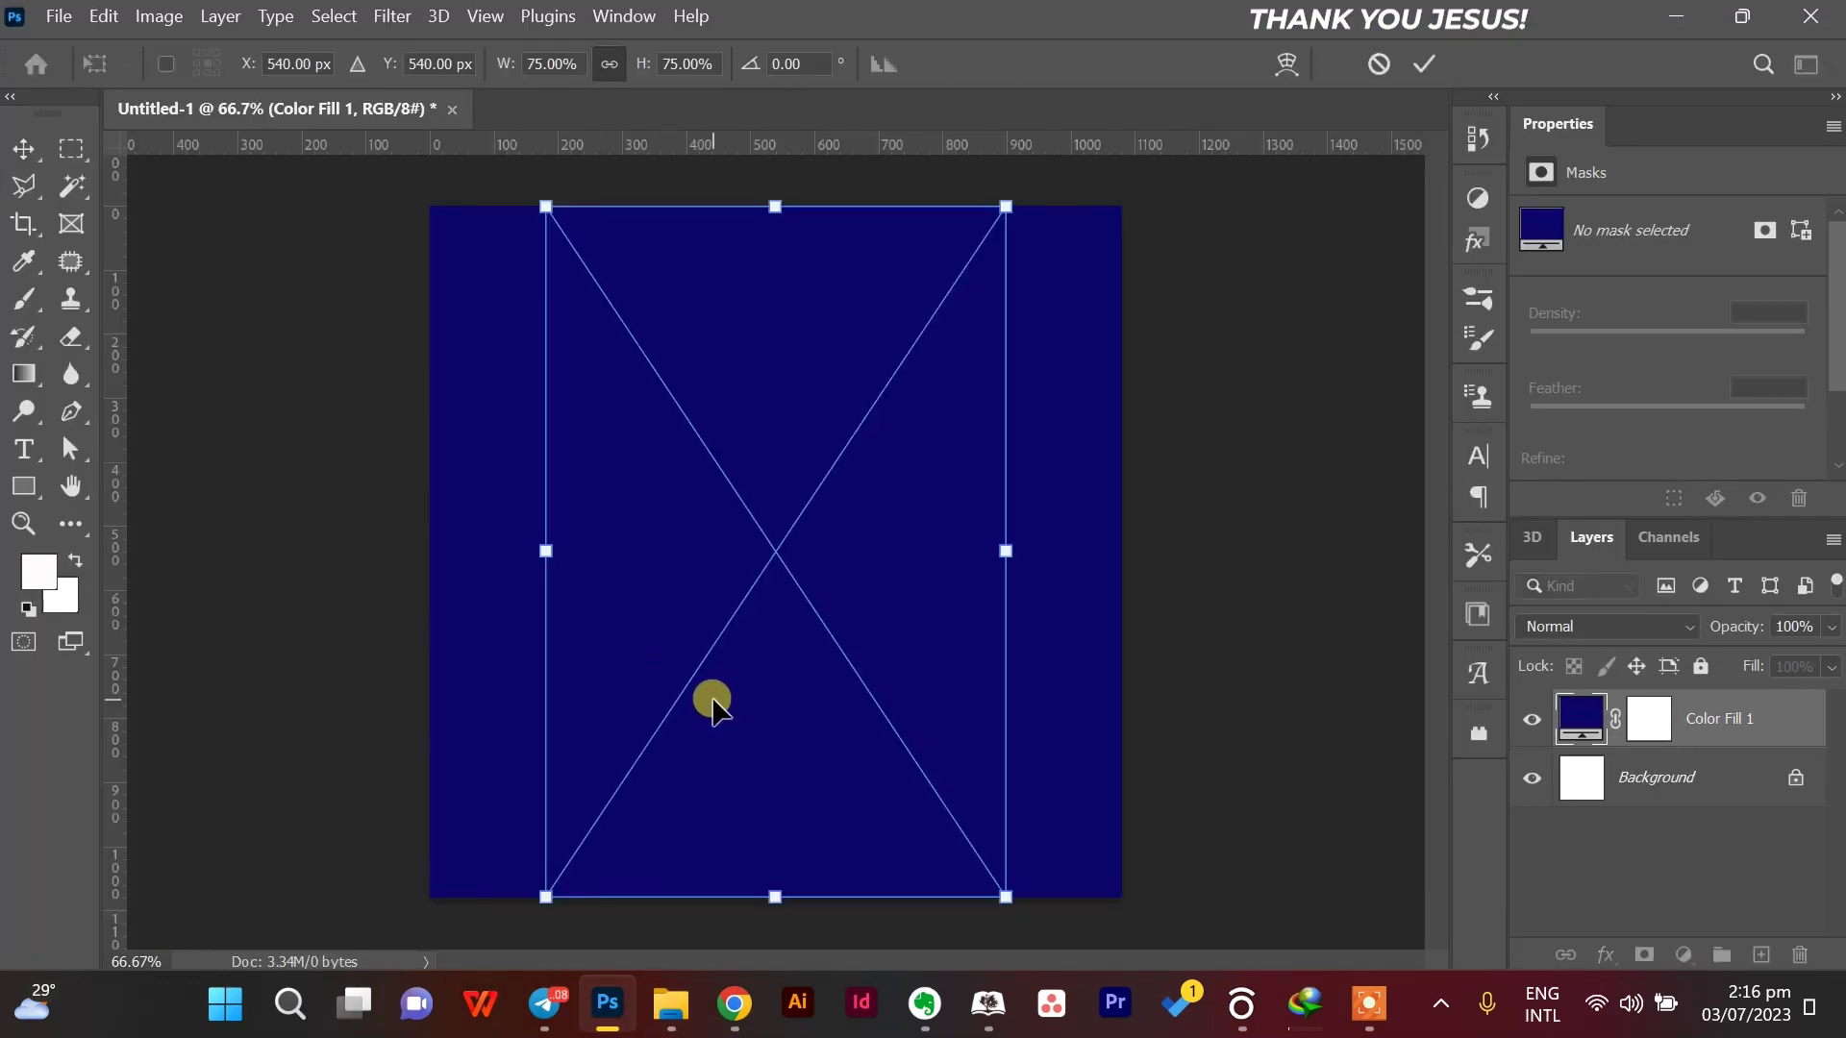
Stretch the foil texture across the canvas and shift it upward.
left_click_drag(1005, 548, 396, 546)
double_click(701, 626)
left_click_drag(701, 626, 803, 544)
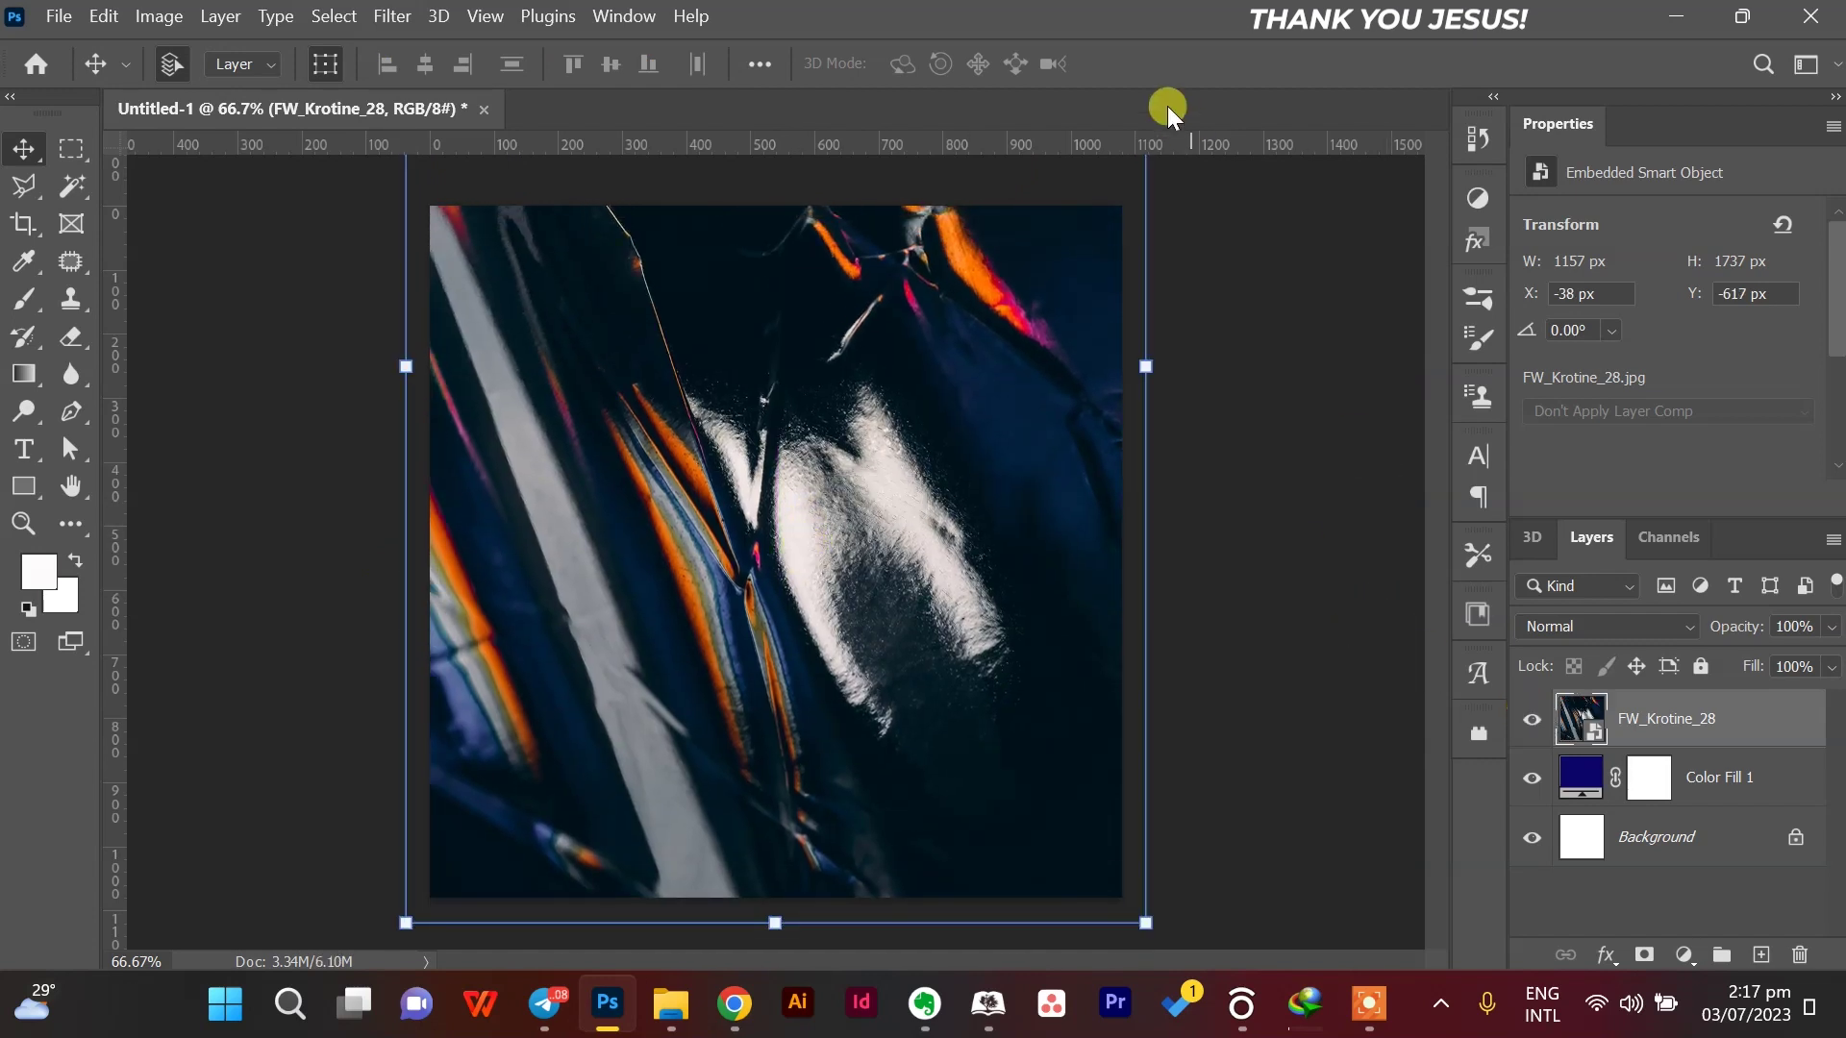
Apply a Gaussian Blur with a 40-pixel radius to the texture.
left_click(392, 16)
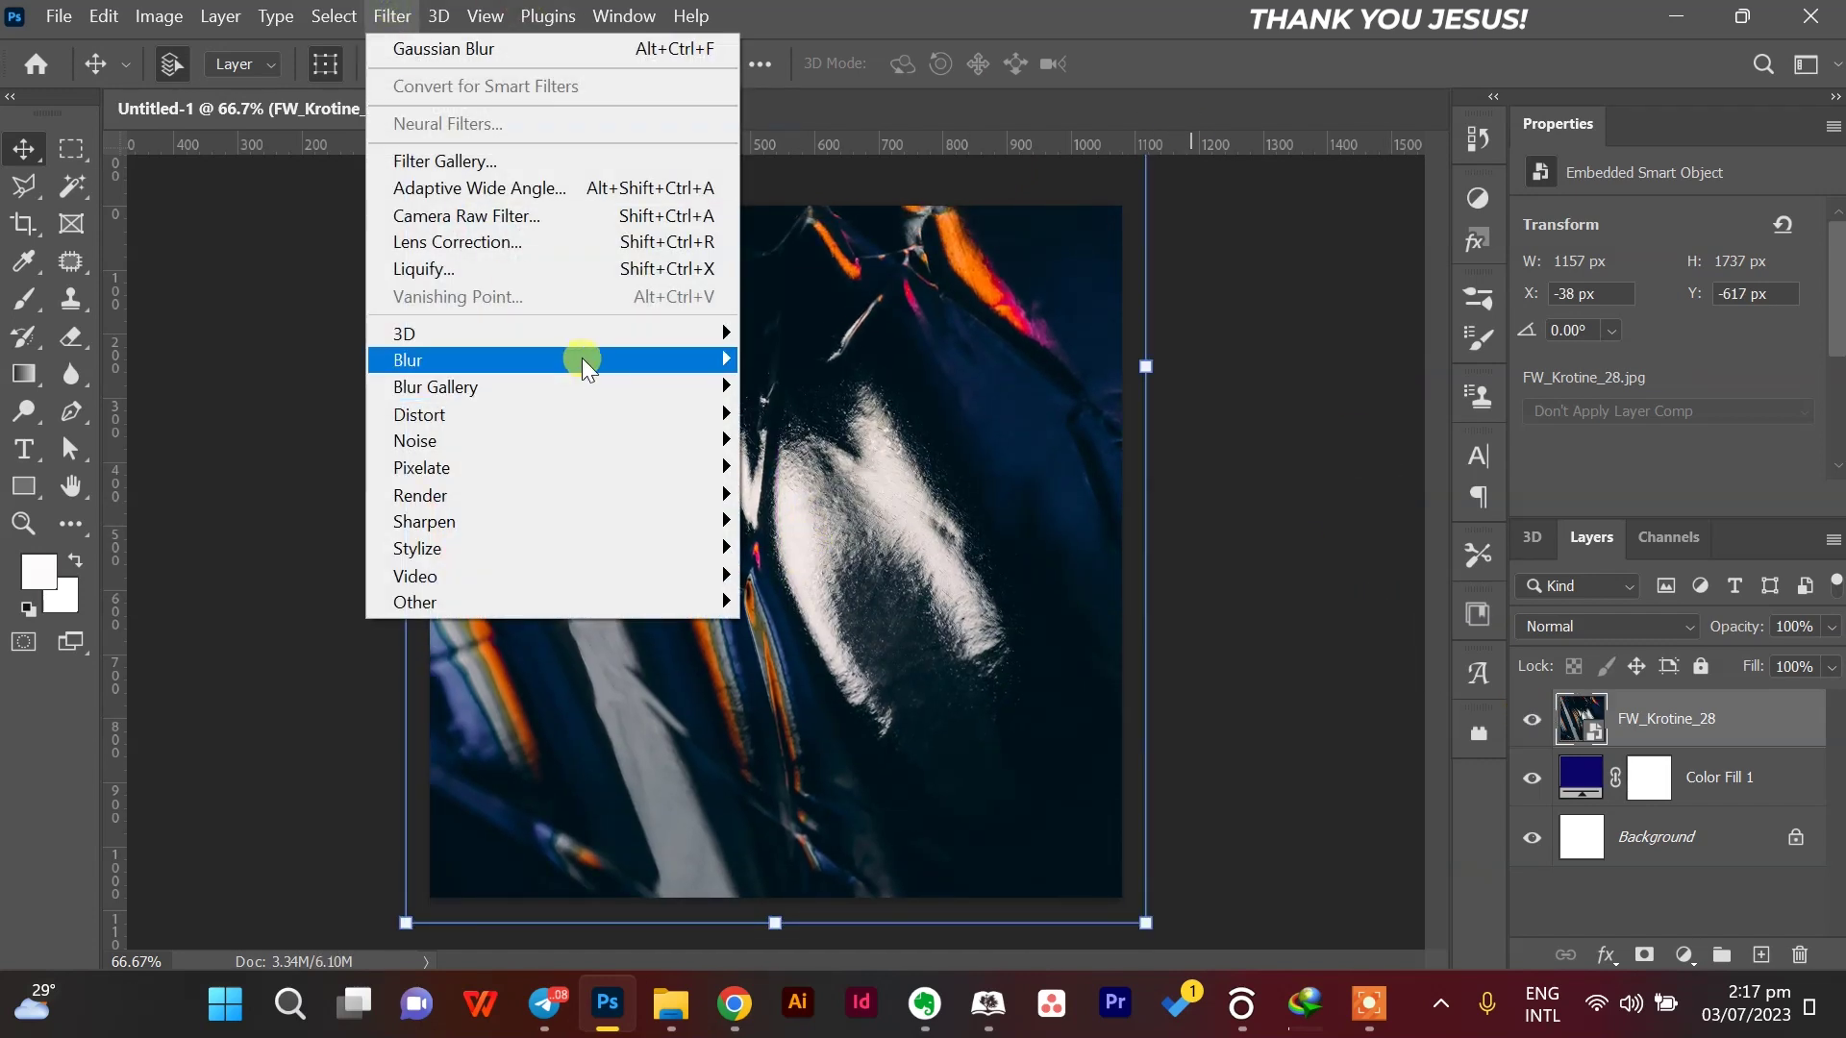
mouse_move(734, 362)
left_click(783, 464)
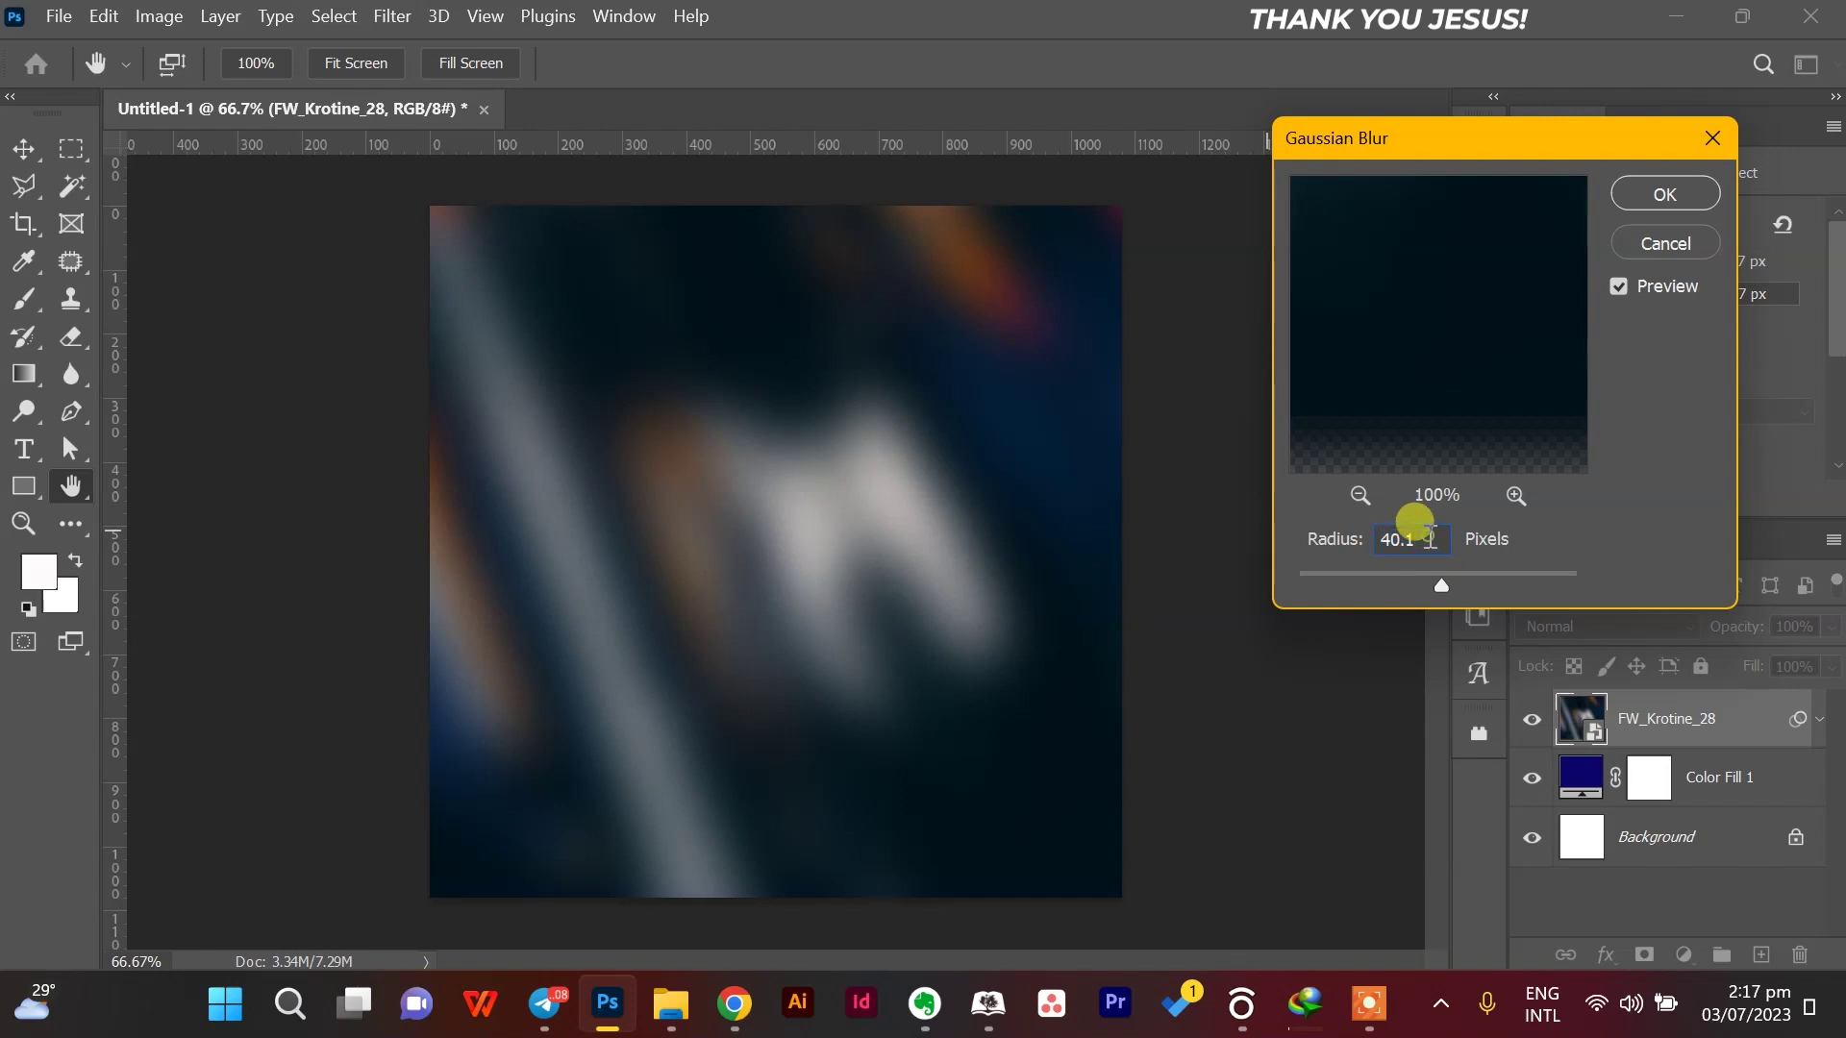
key("BackSpace")
key("BackSpace")
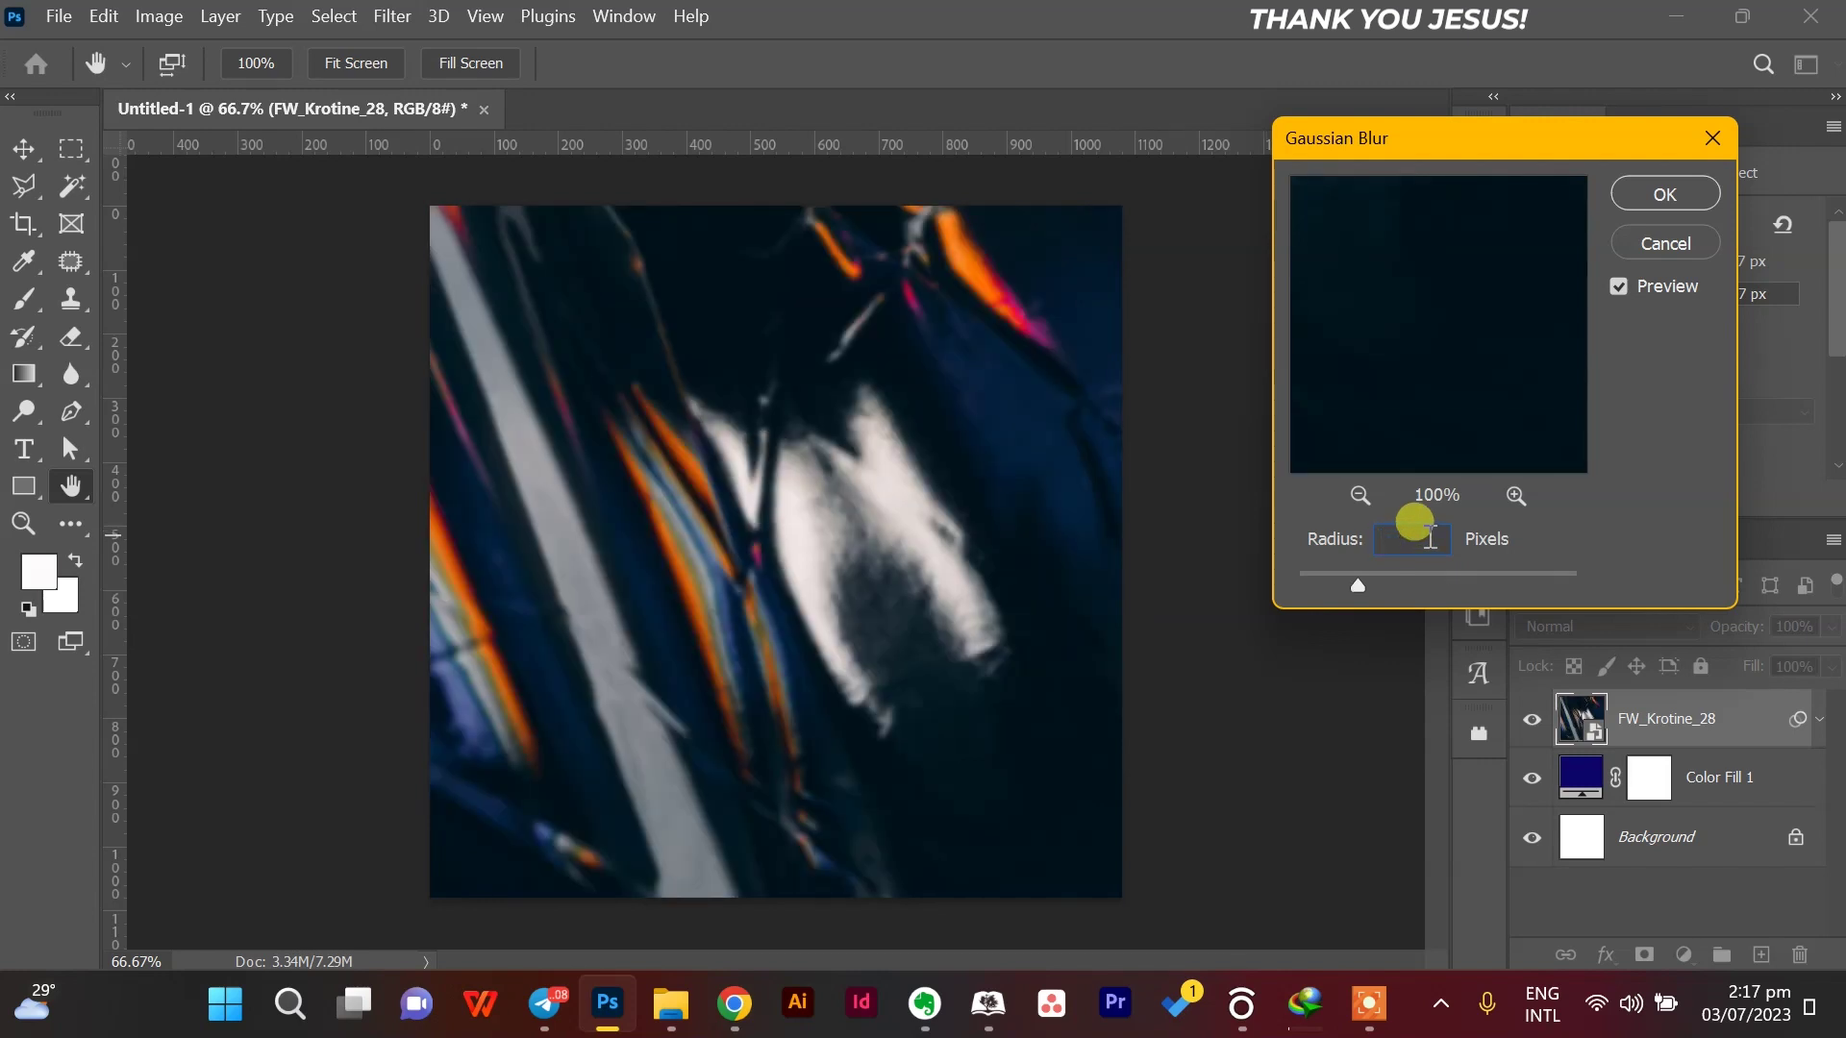
type("40")
left_click(1507, 561)
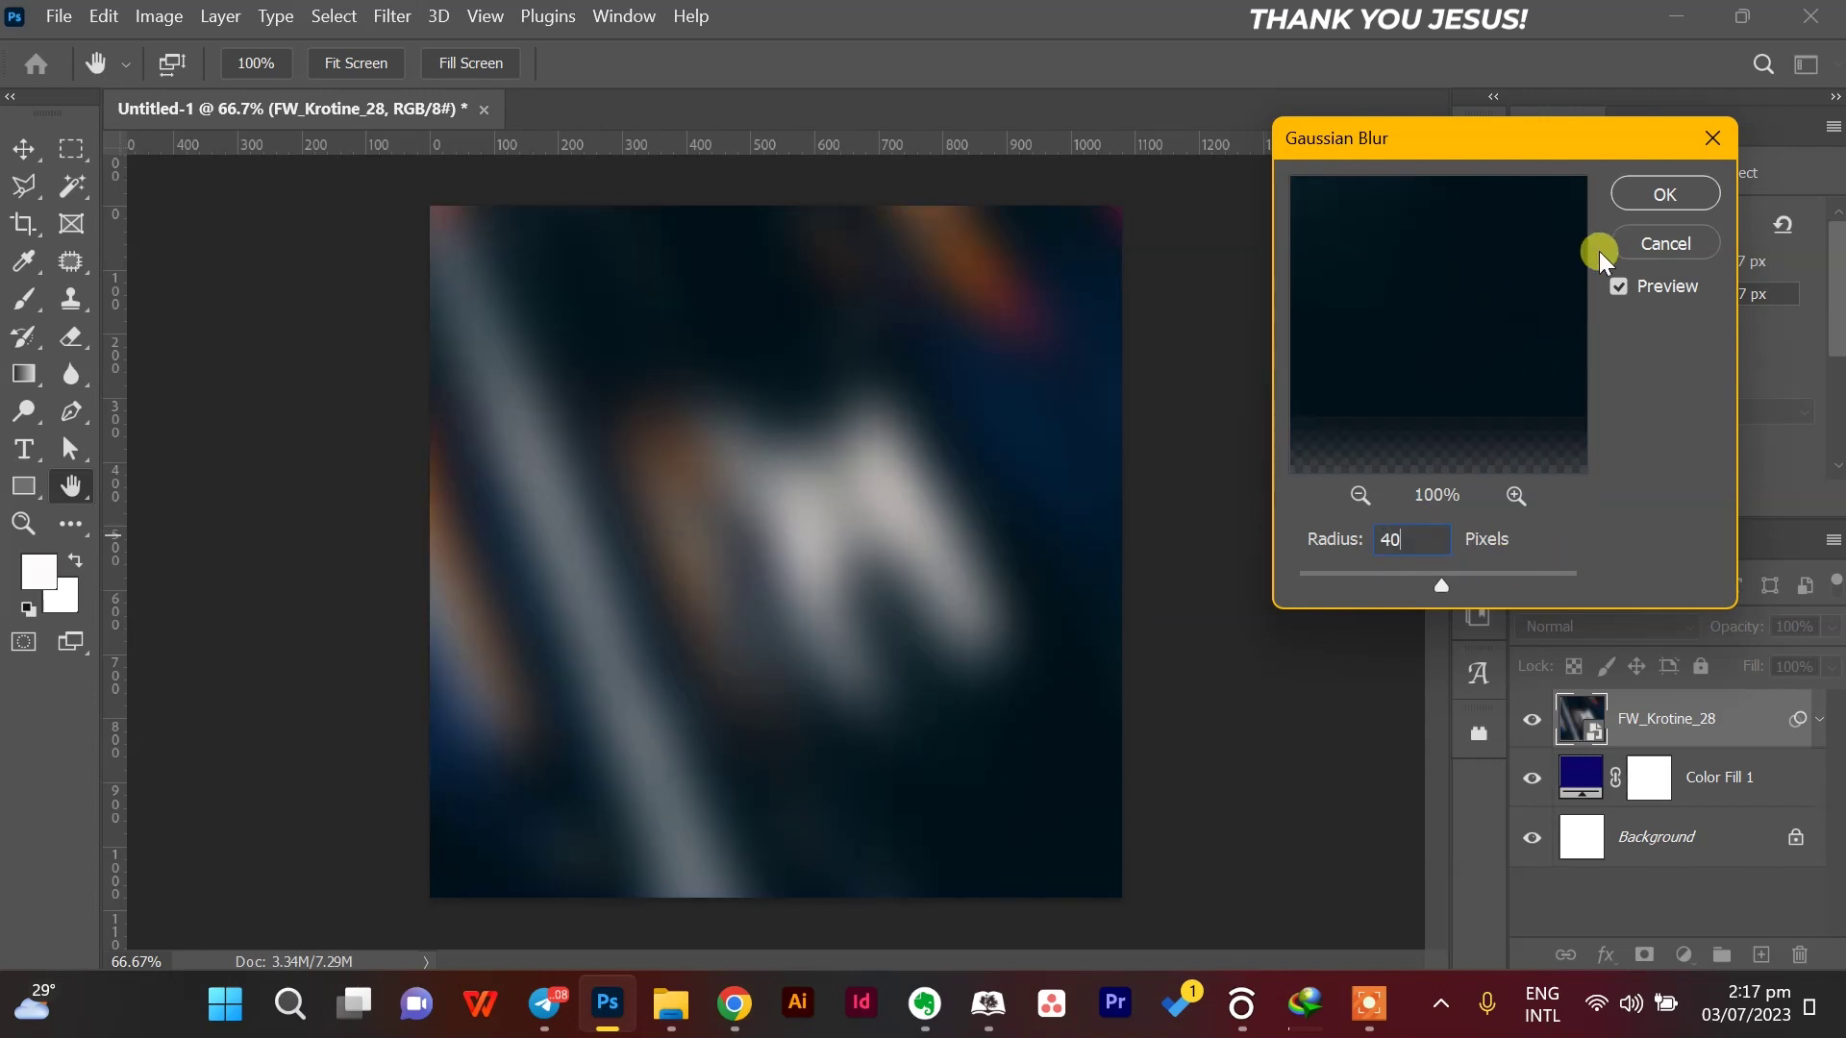
left_click(1654, 181)
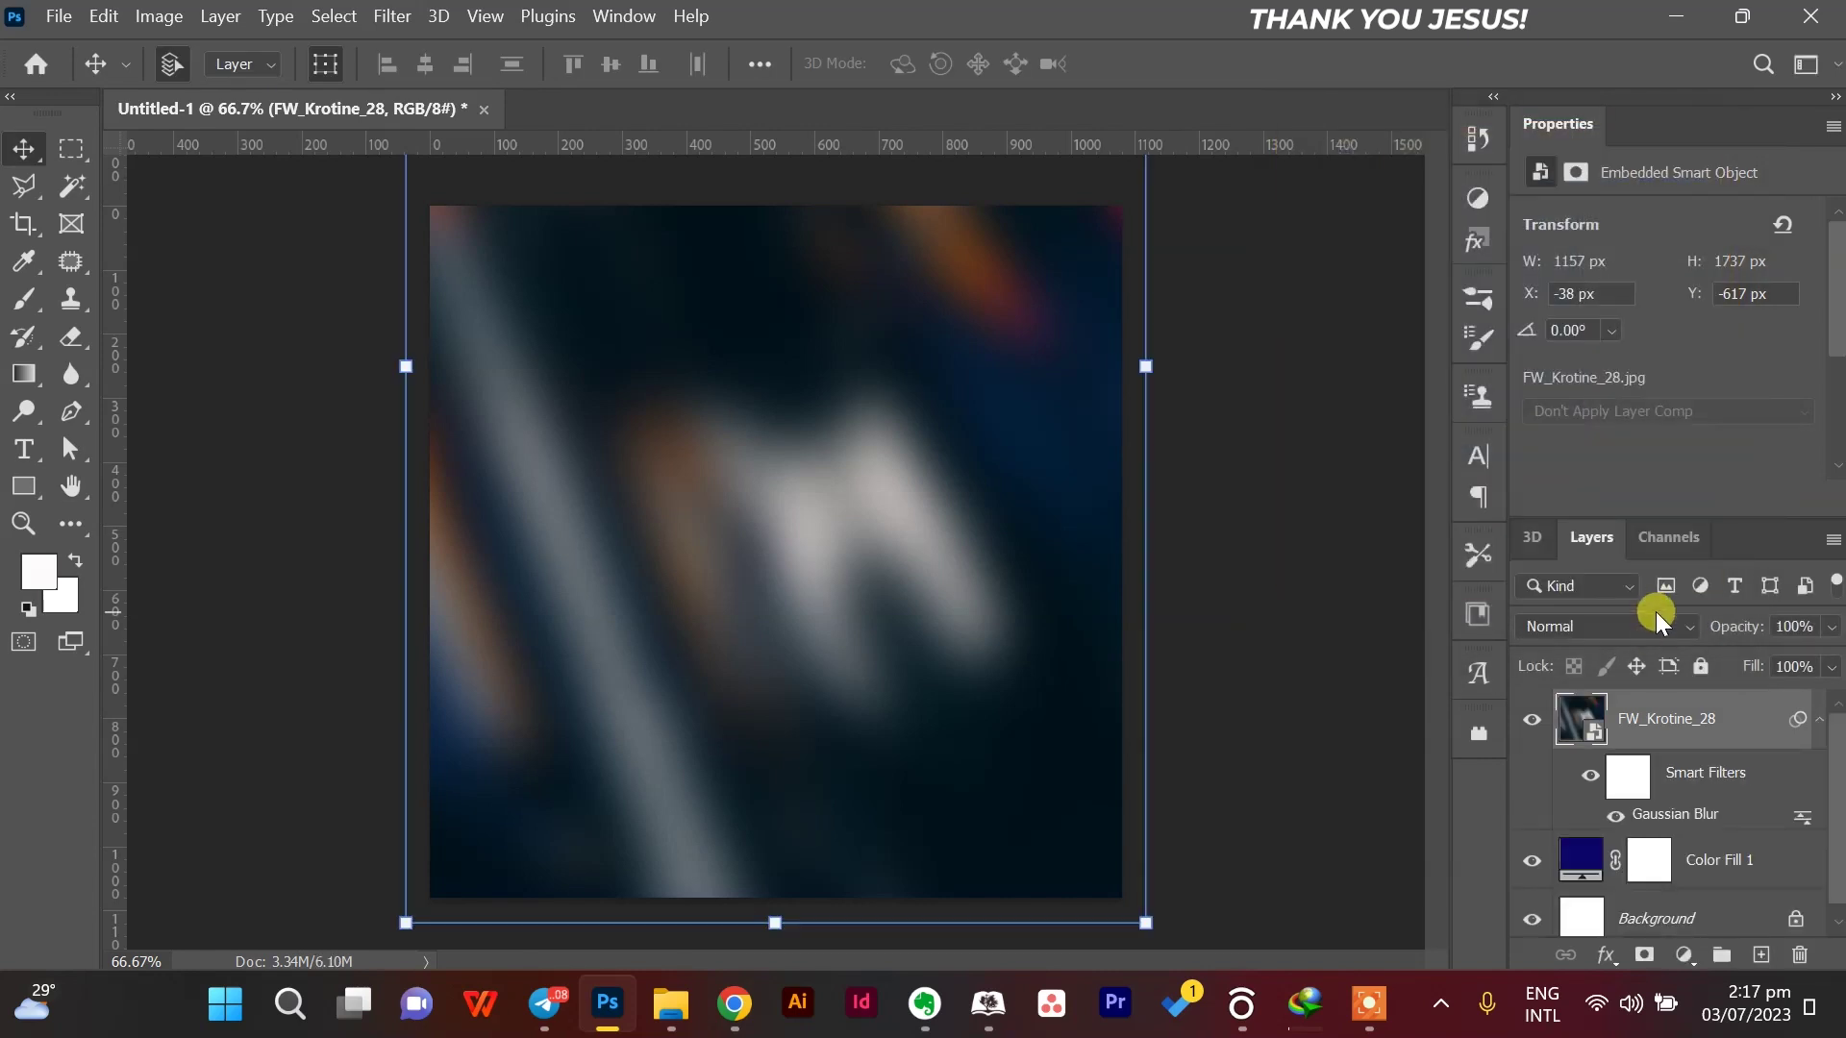
left_click(1656, 611)
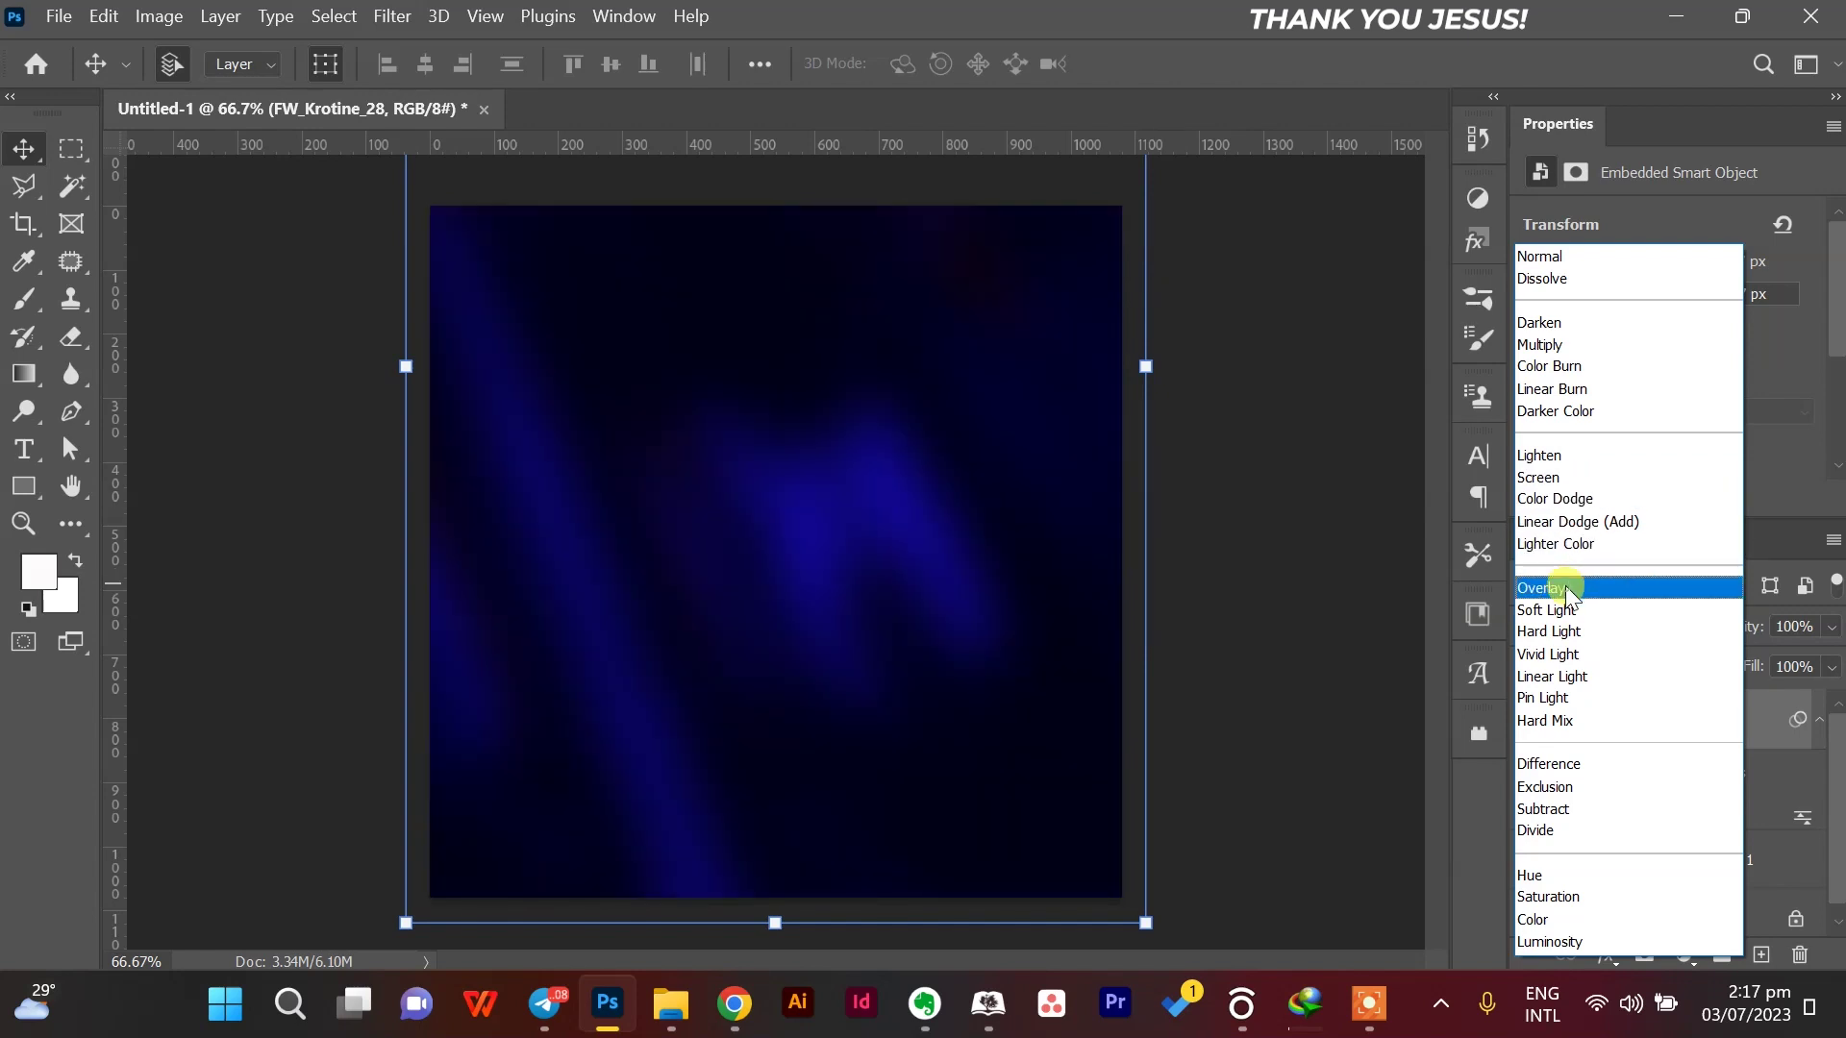
Blend the texture in Overlay mode and put it with Color Fill 1 in a locked group.
left_click(1565, 586)
left_click(1337, 604)
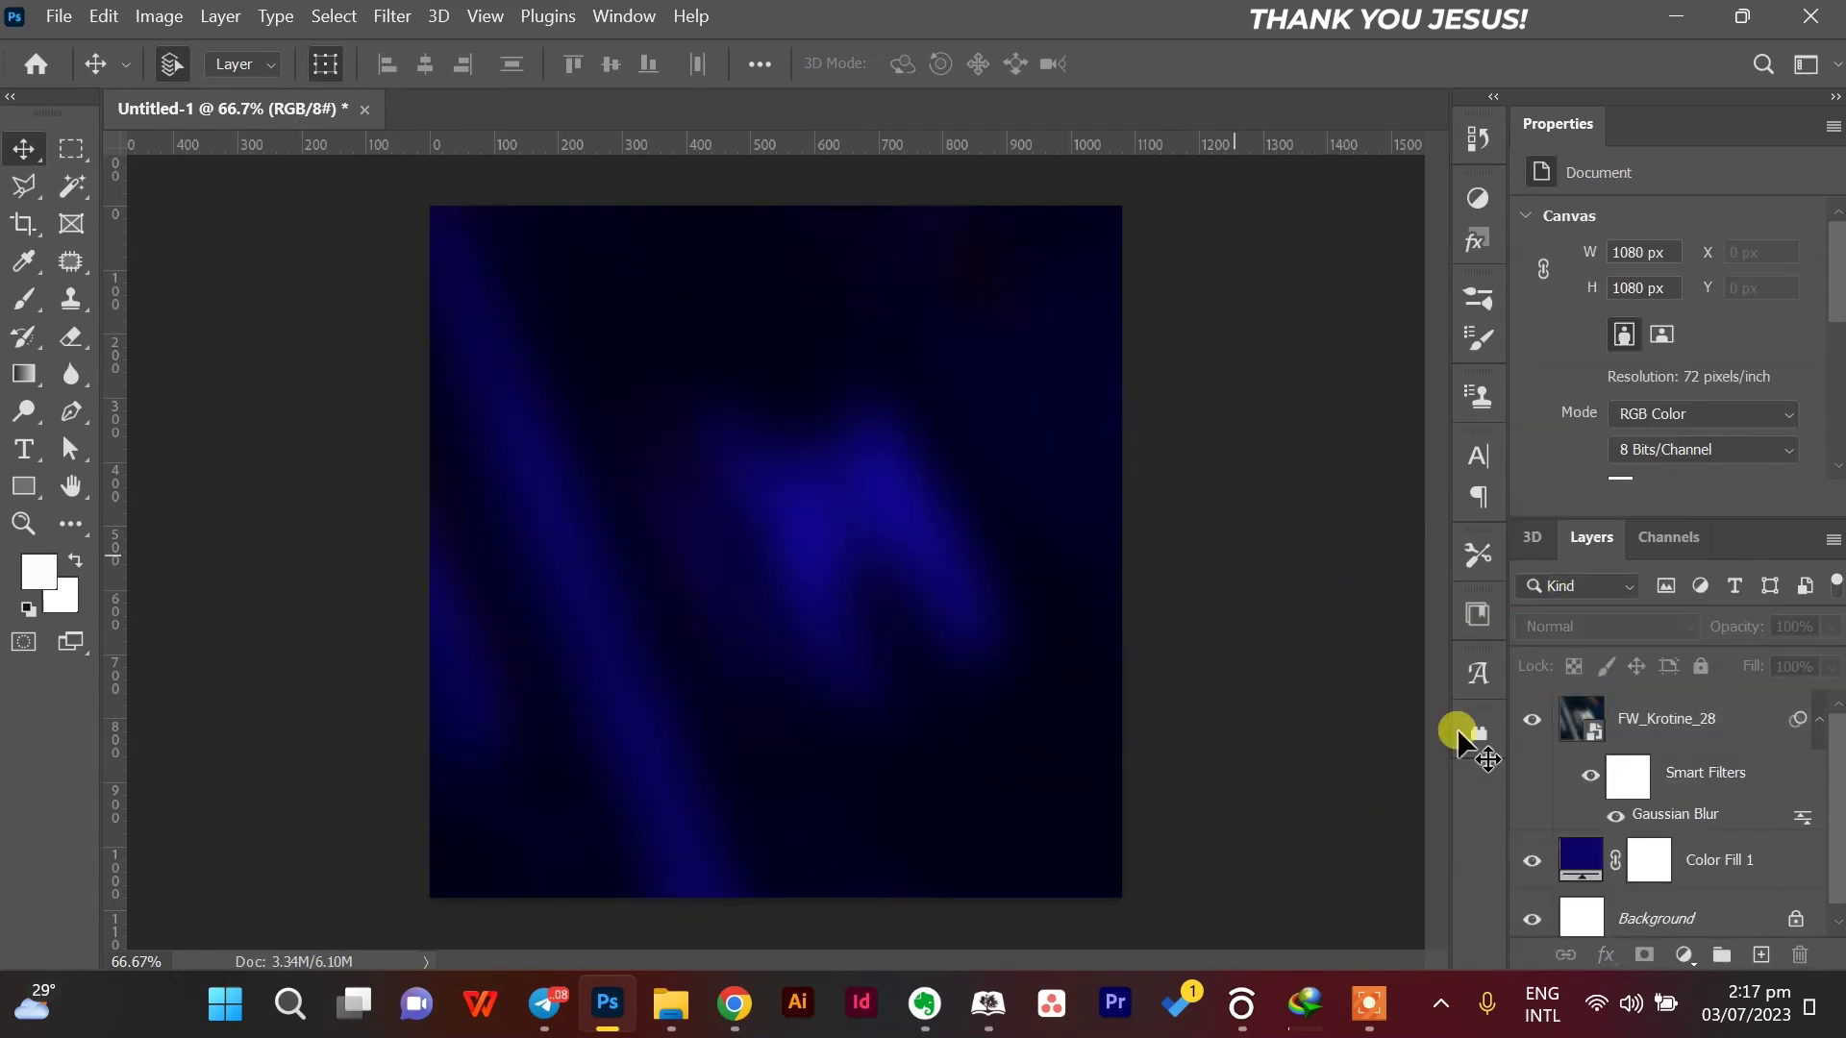
left_click(1744, 728)
left_click(1753, 868, "shift")
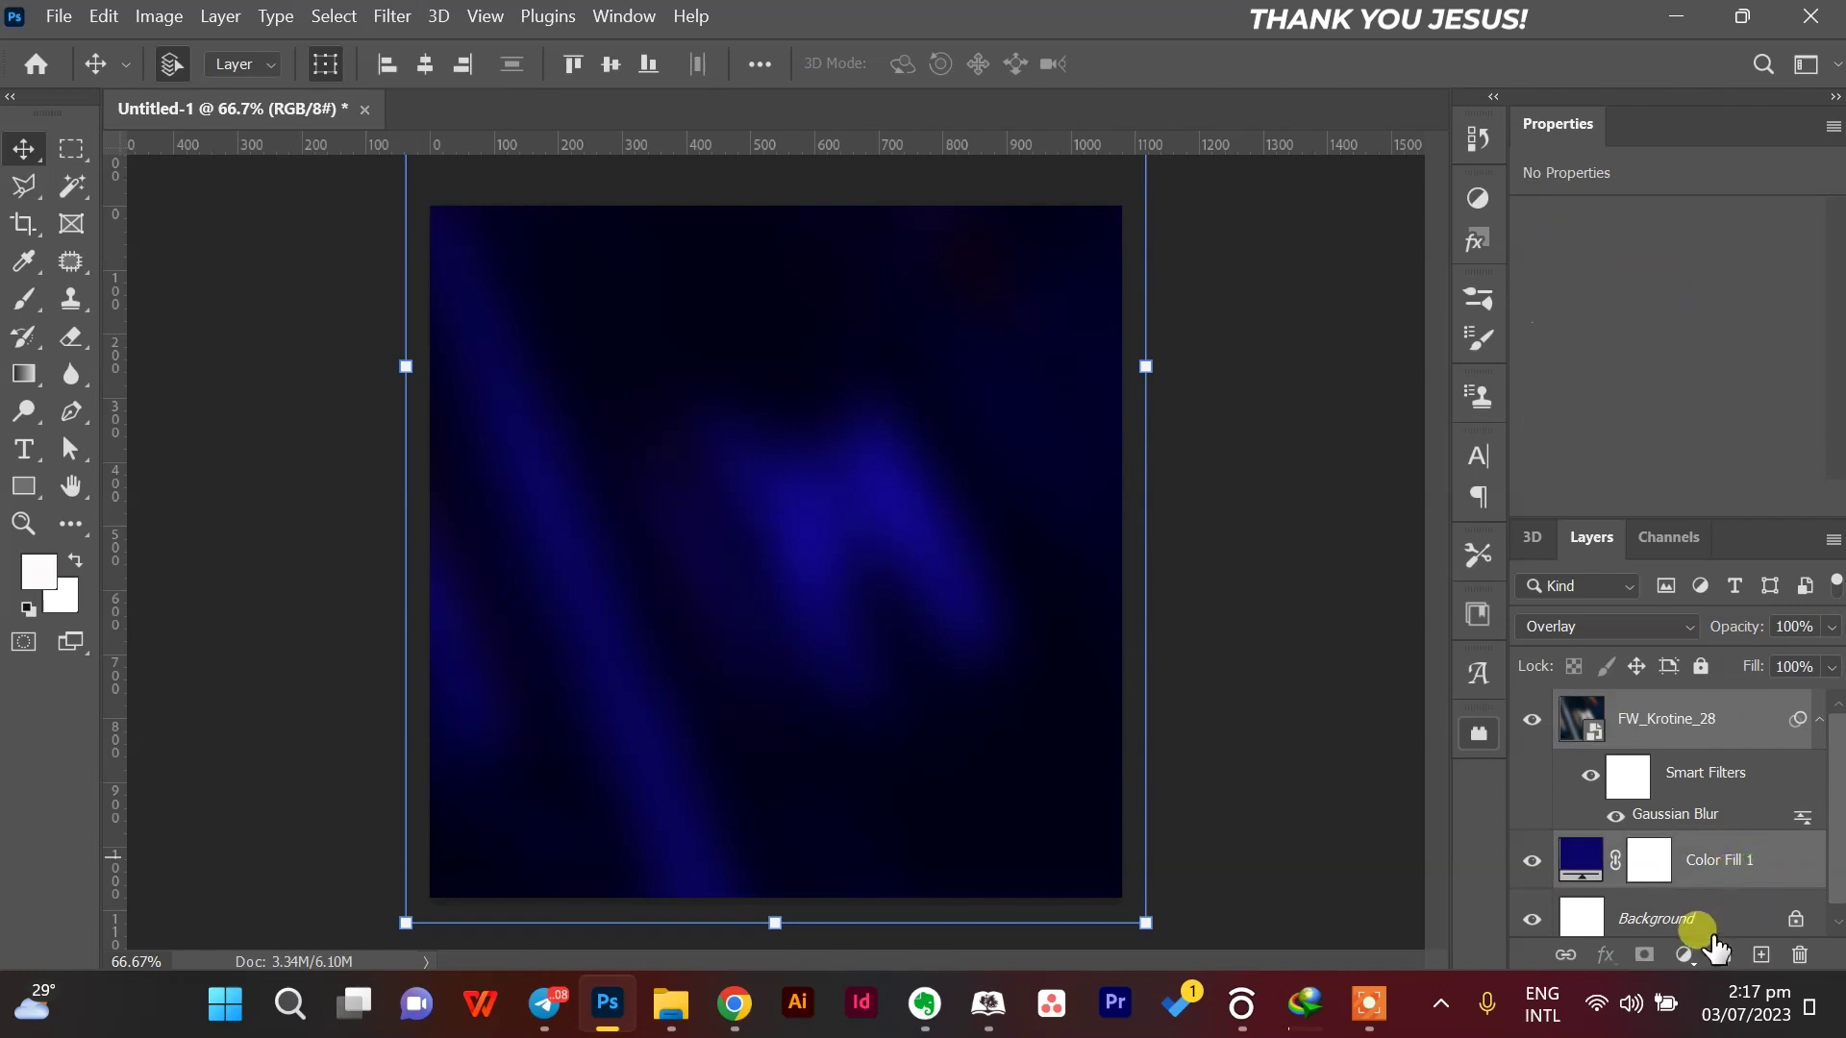
left_click(1720, 955)
left_click(1709, 672)
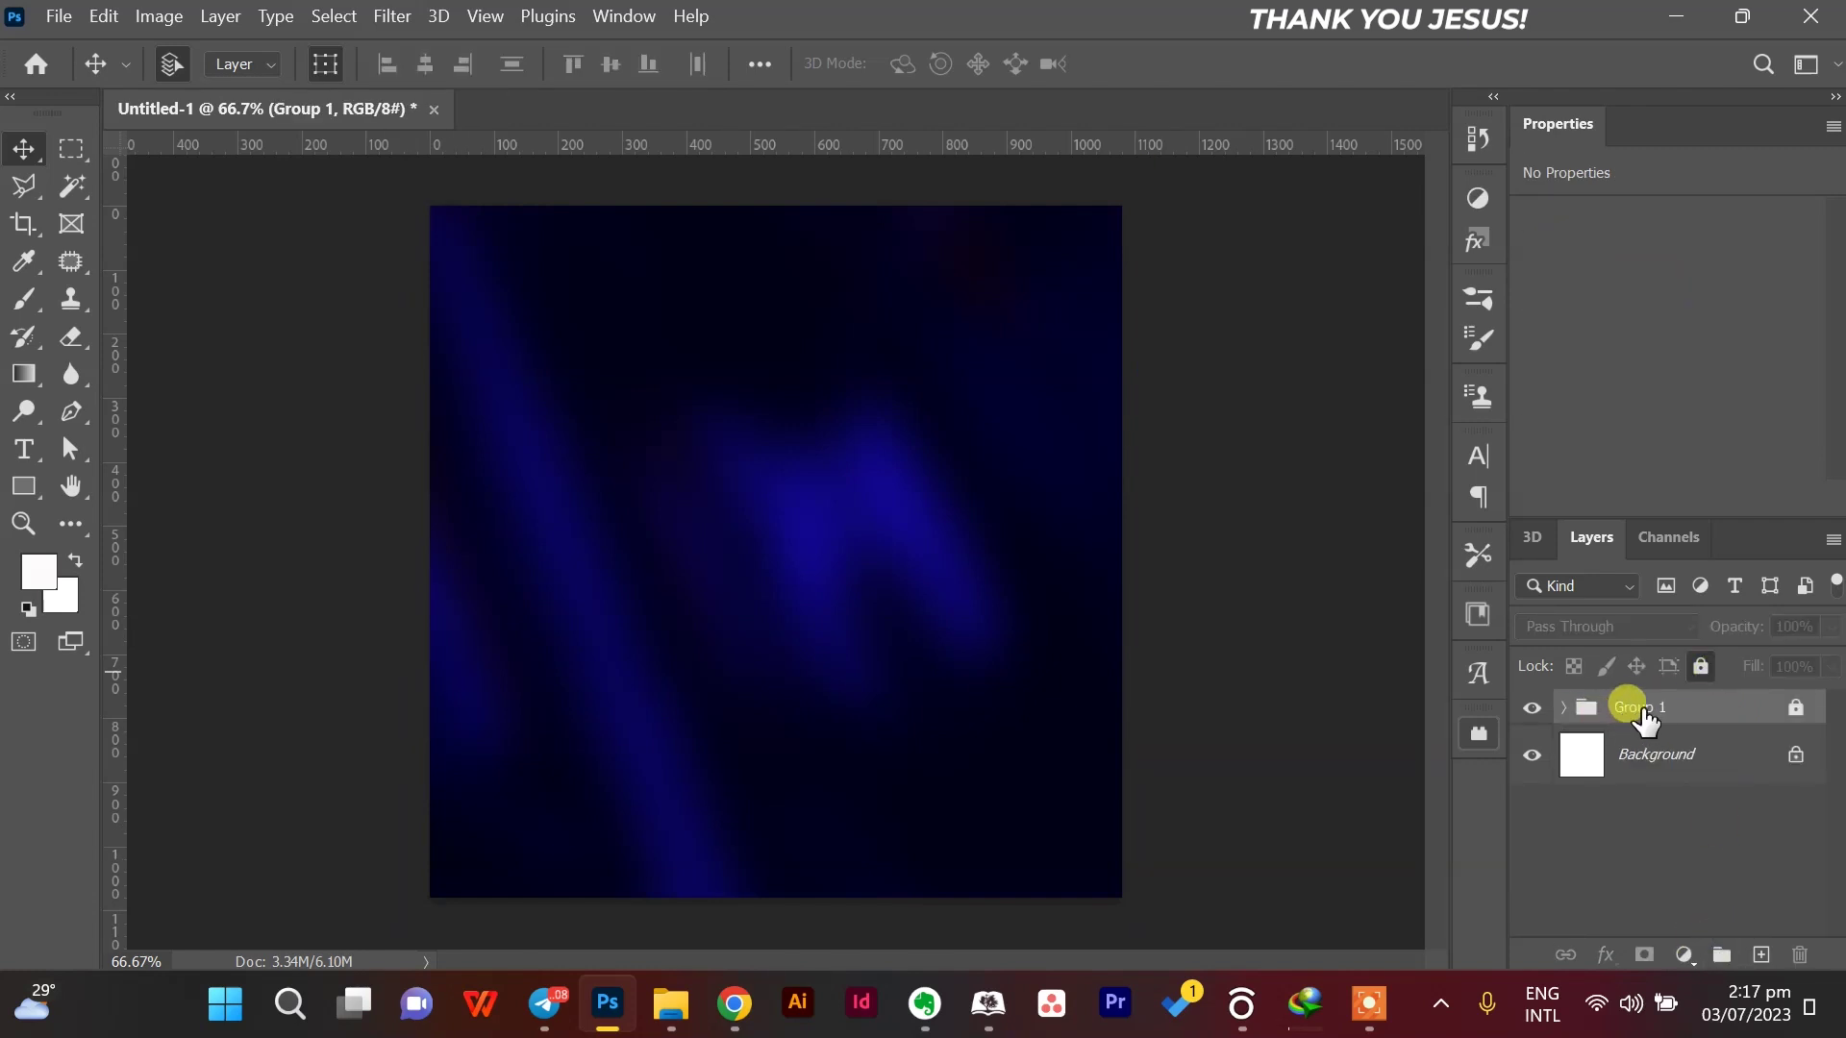
Rename the new group to 'Background'.
double_click(1650, 712)
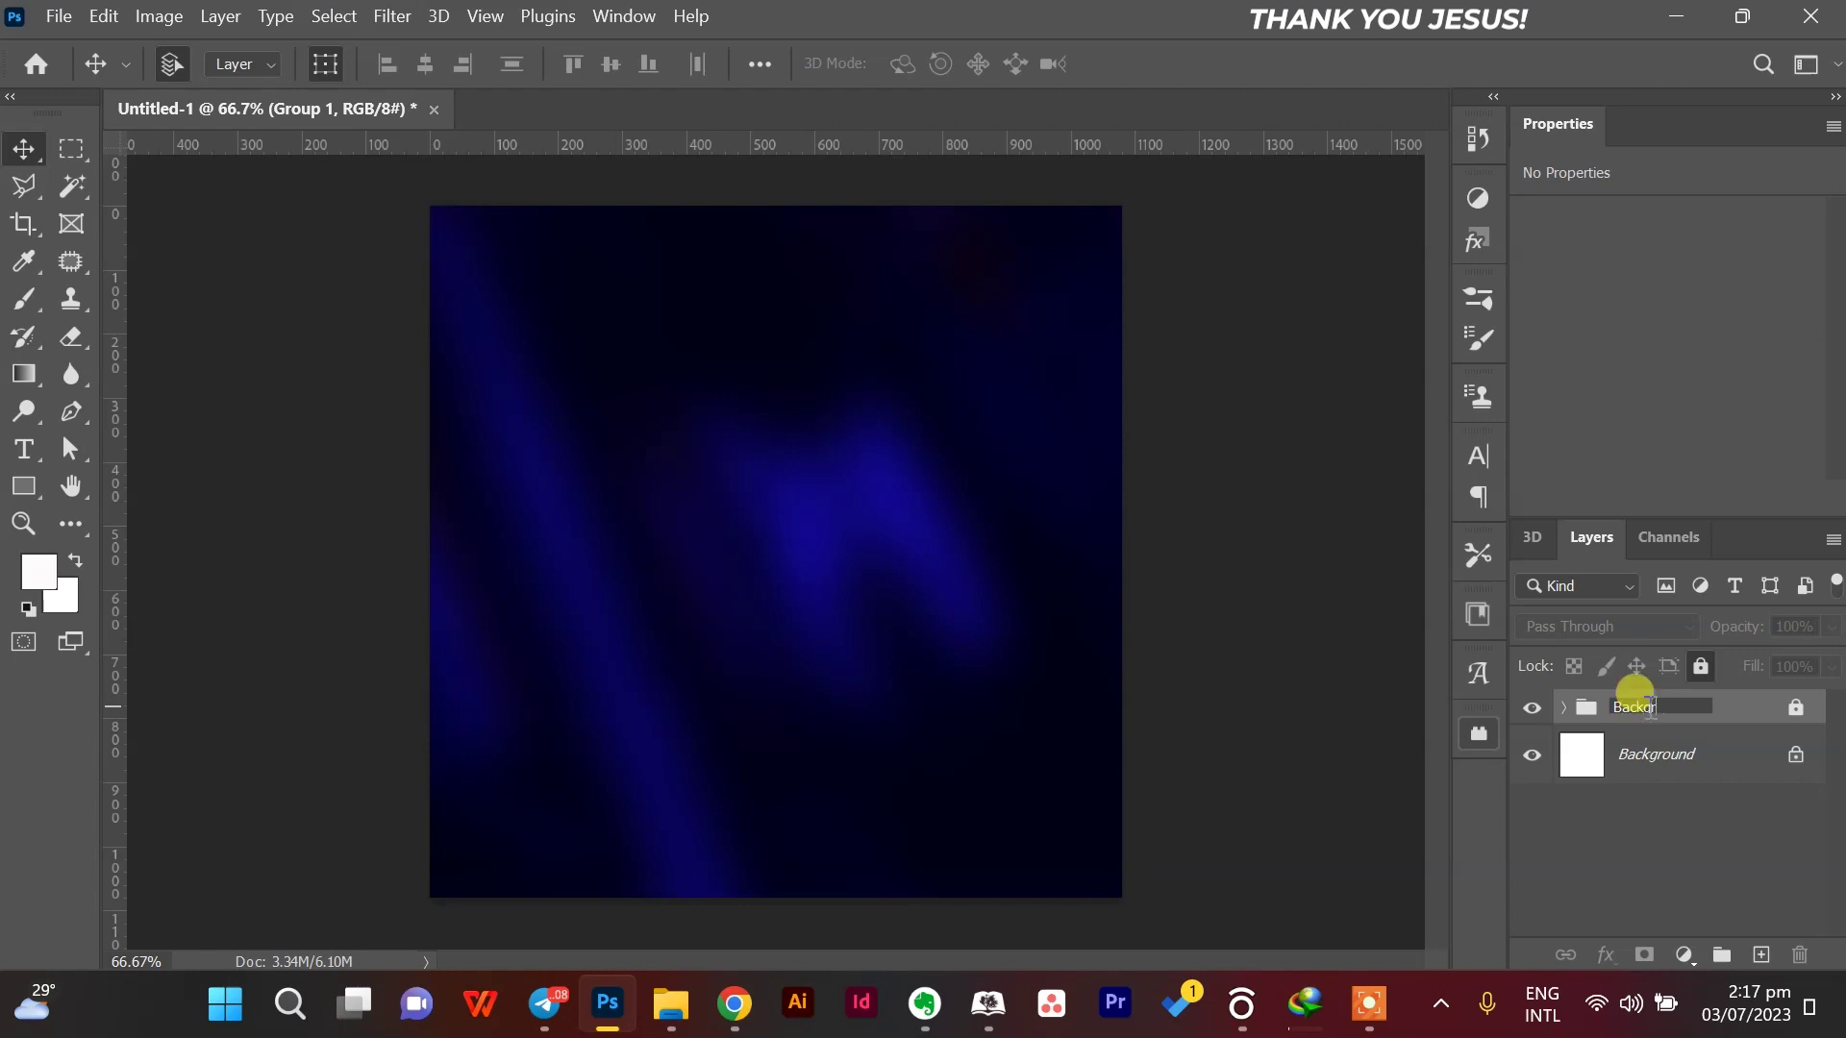
type("Background")
left_click(1661, 756)
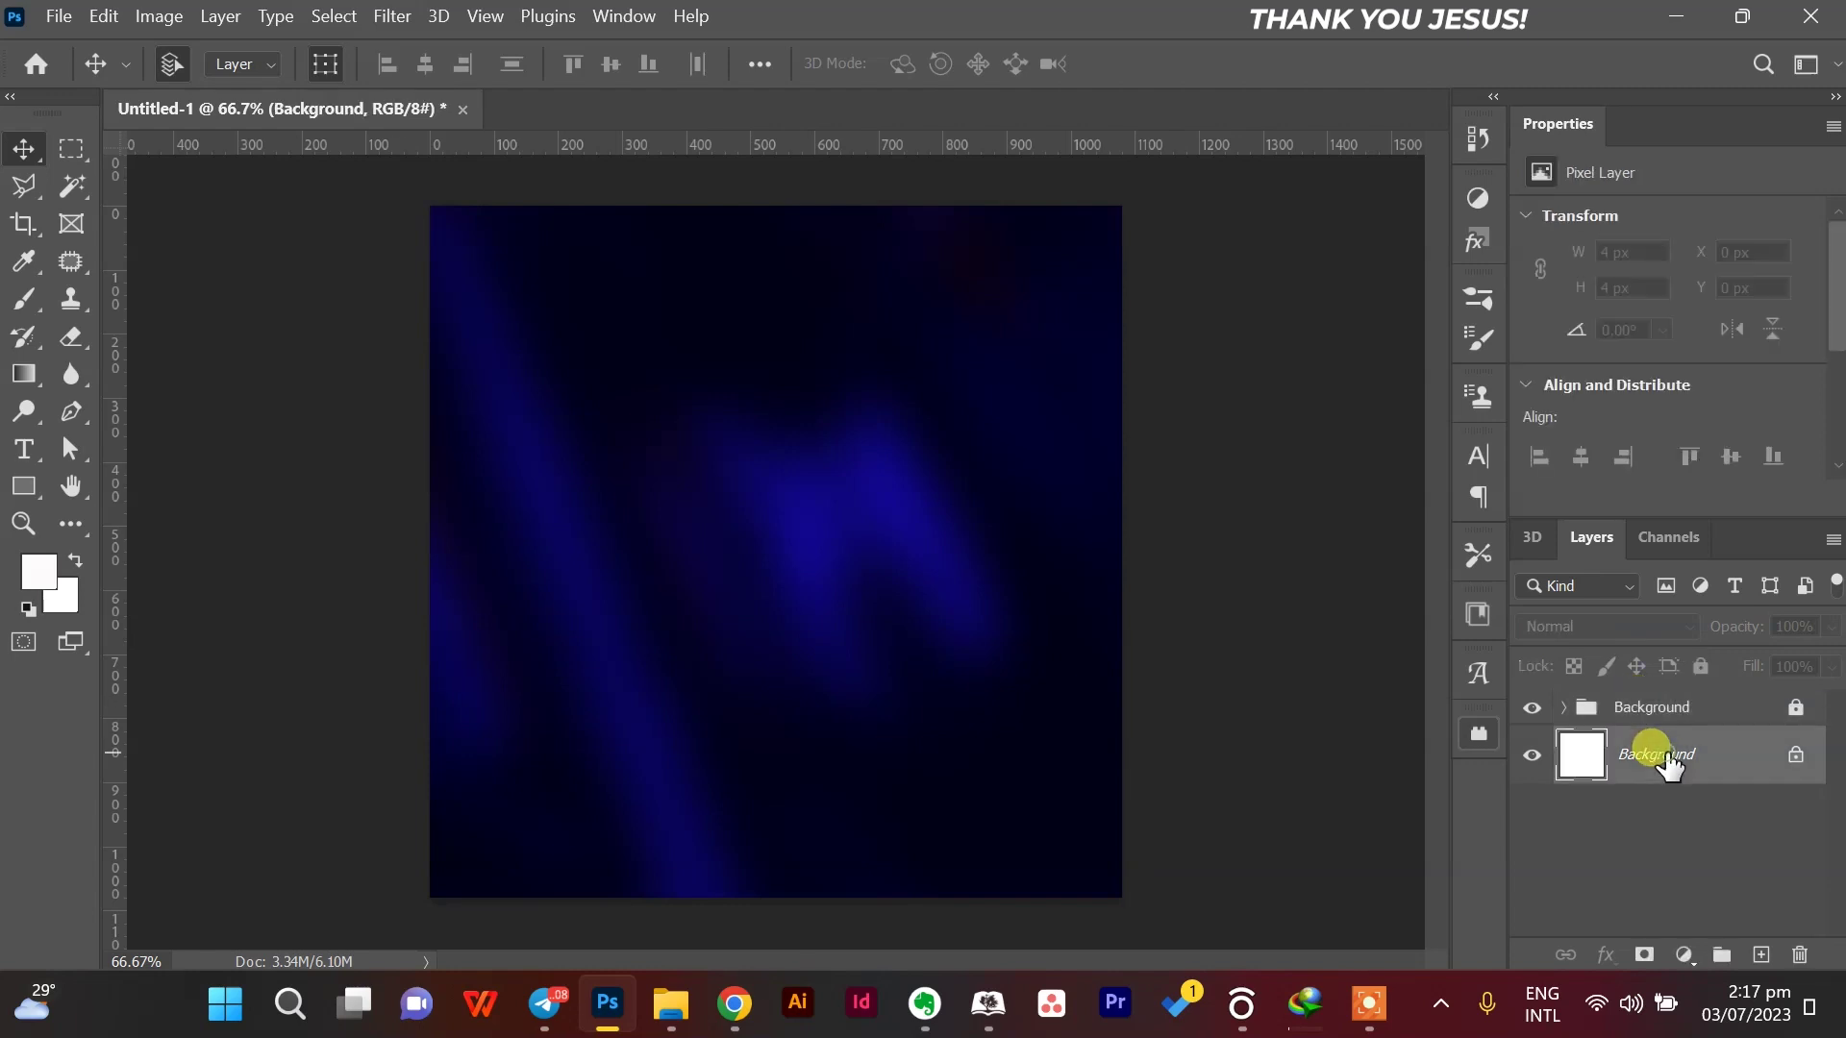
left_click(1721, 711)
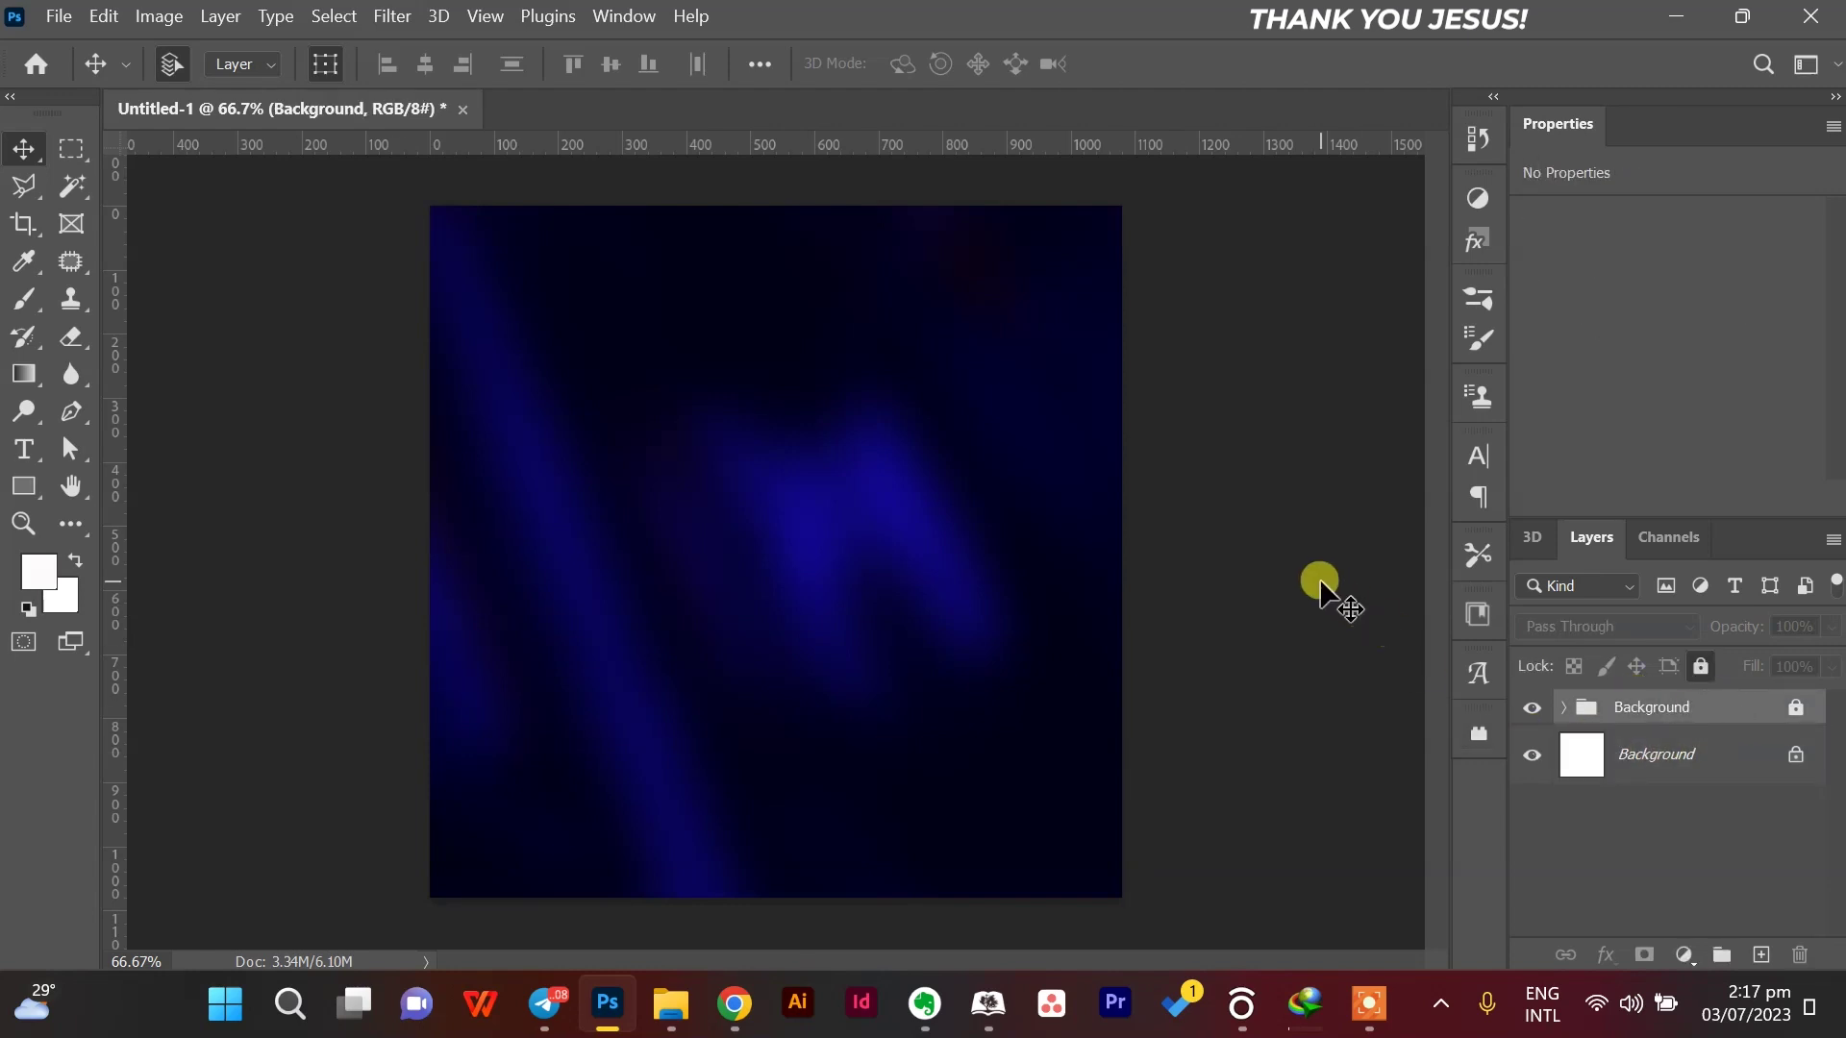
left_click(1320, 588)
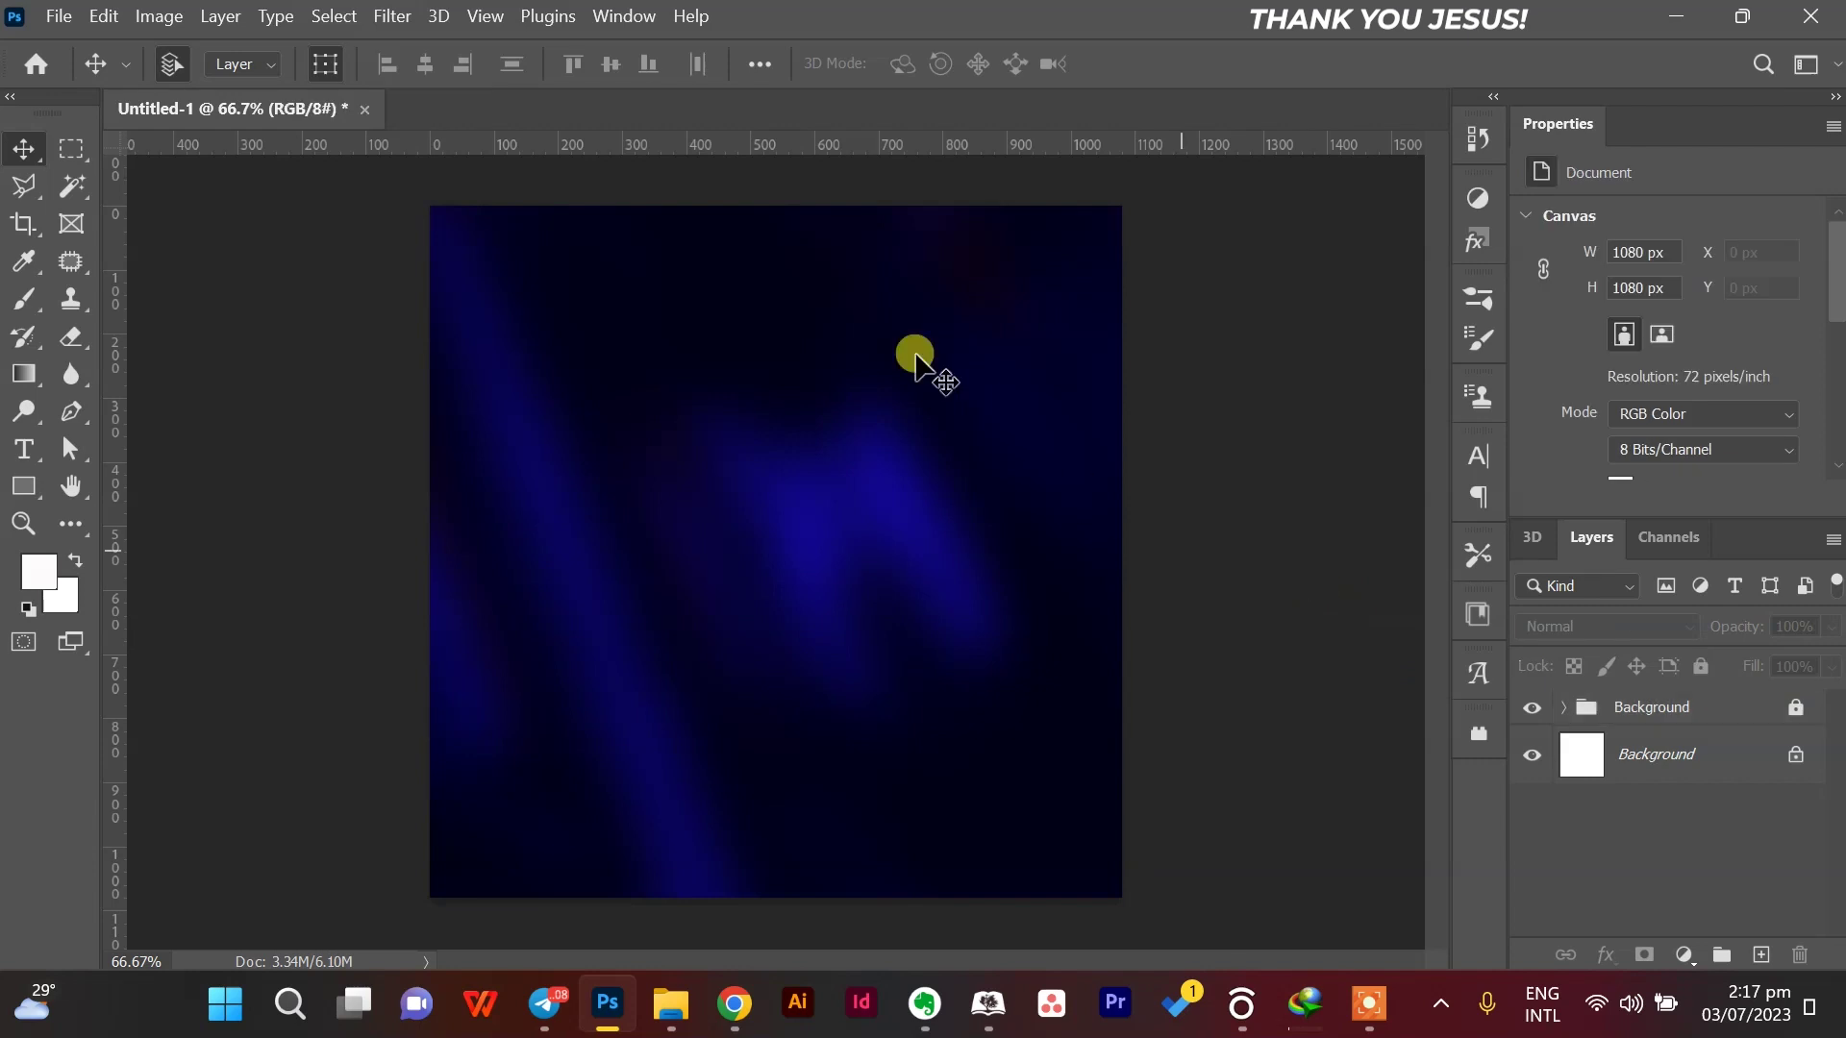
Add the word IMPACT in large white Breuche type, scaled up and moved toward the centre.
left_click(536, 441)
type("IMPACT")
key("ctrl+a")
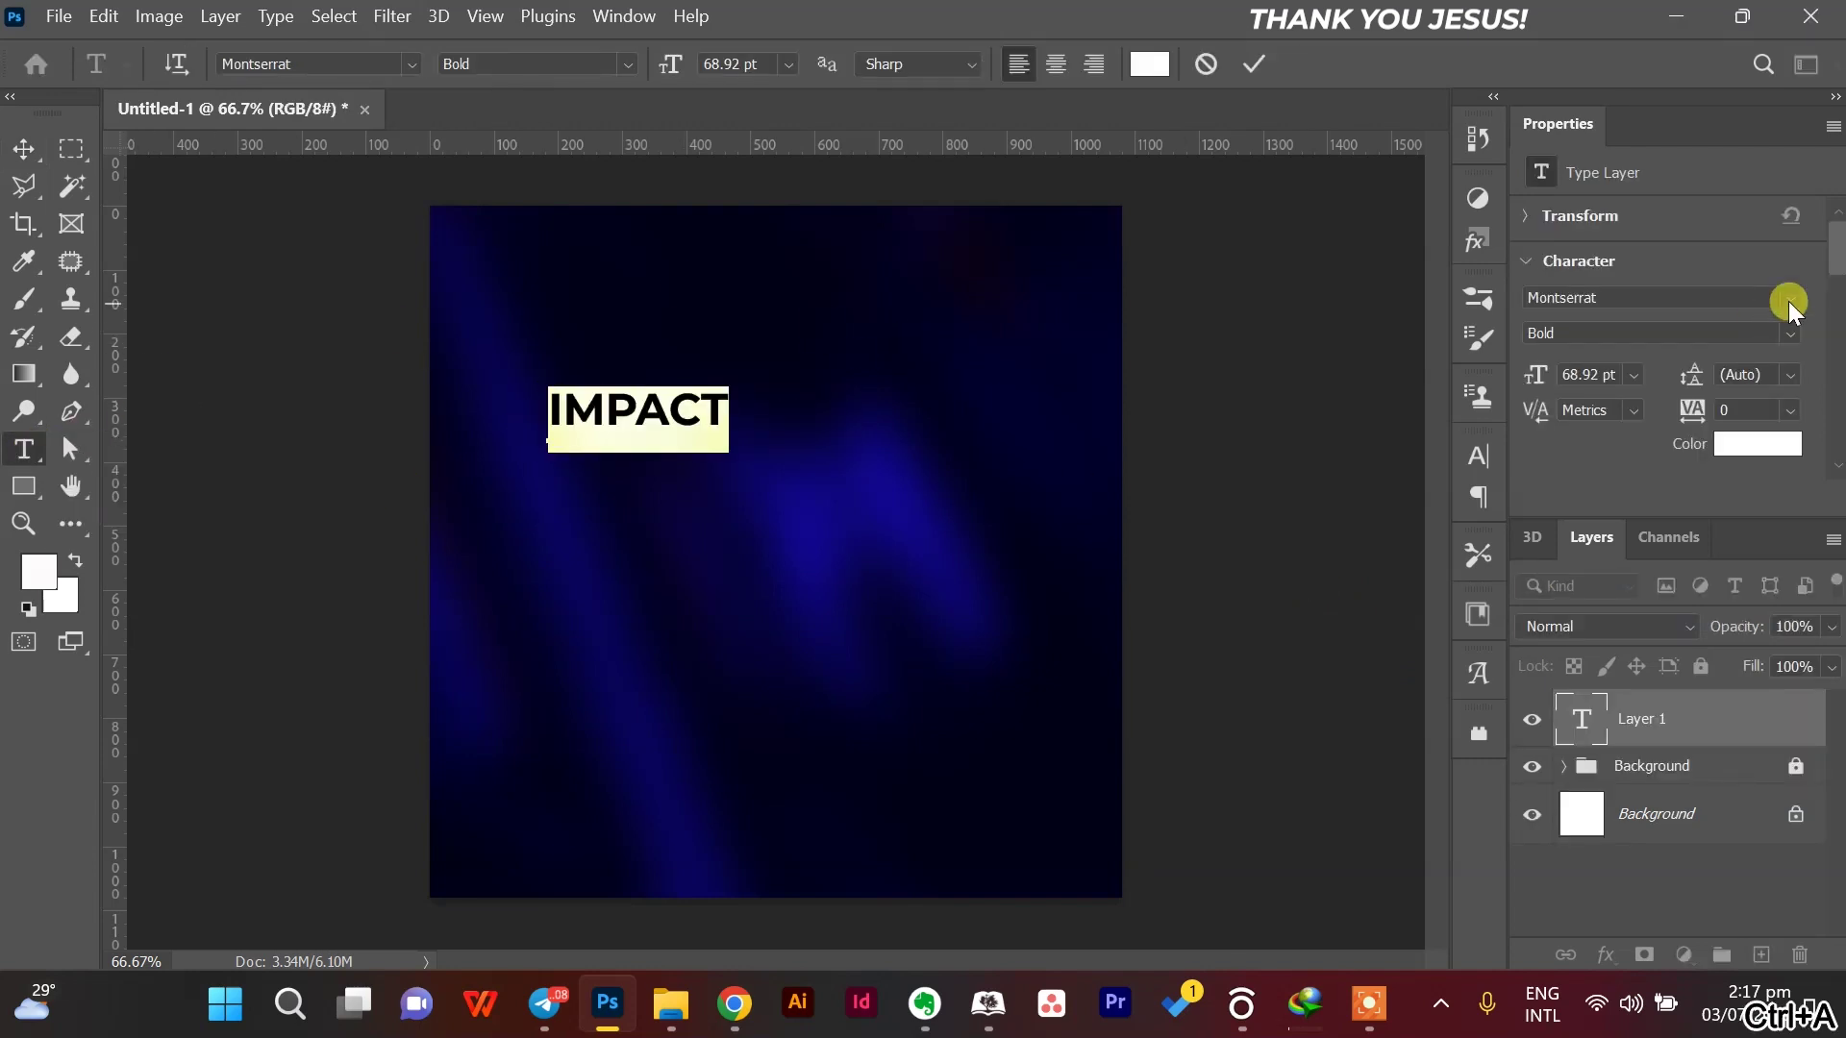
left_click(1788, 302)
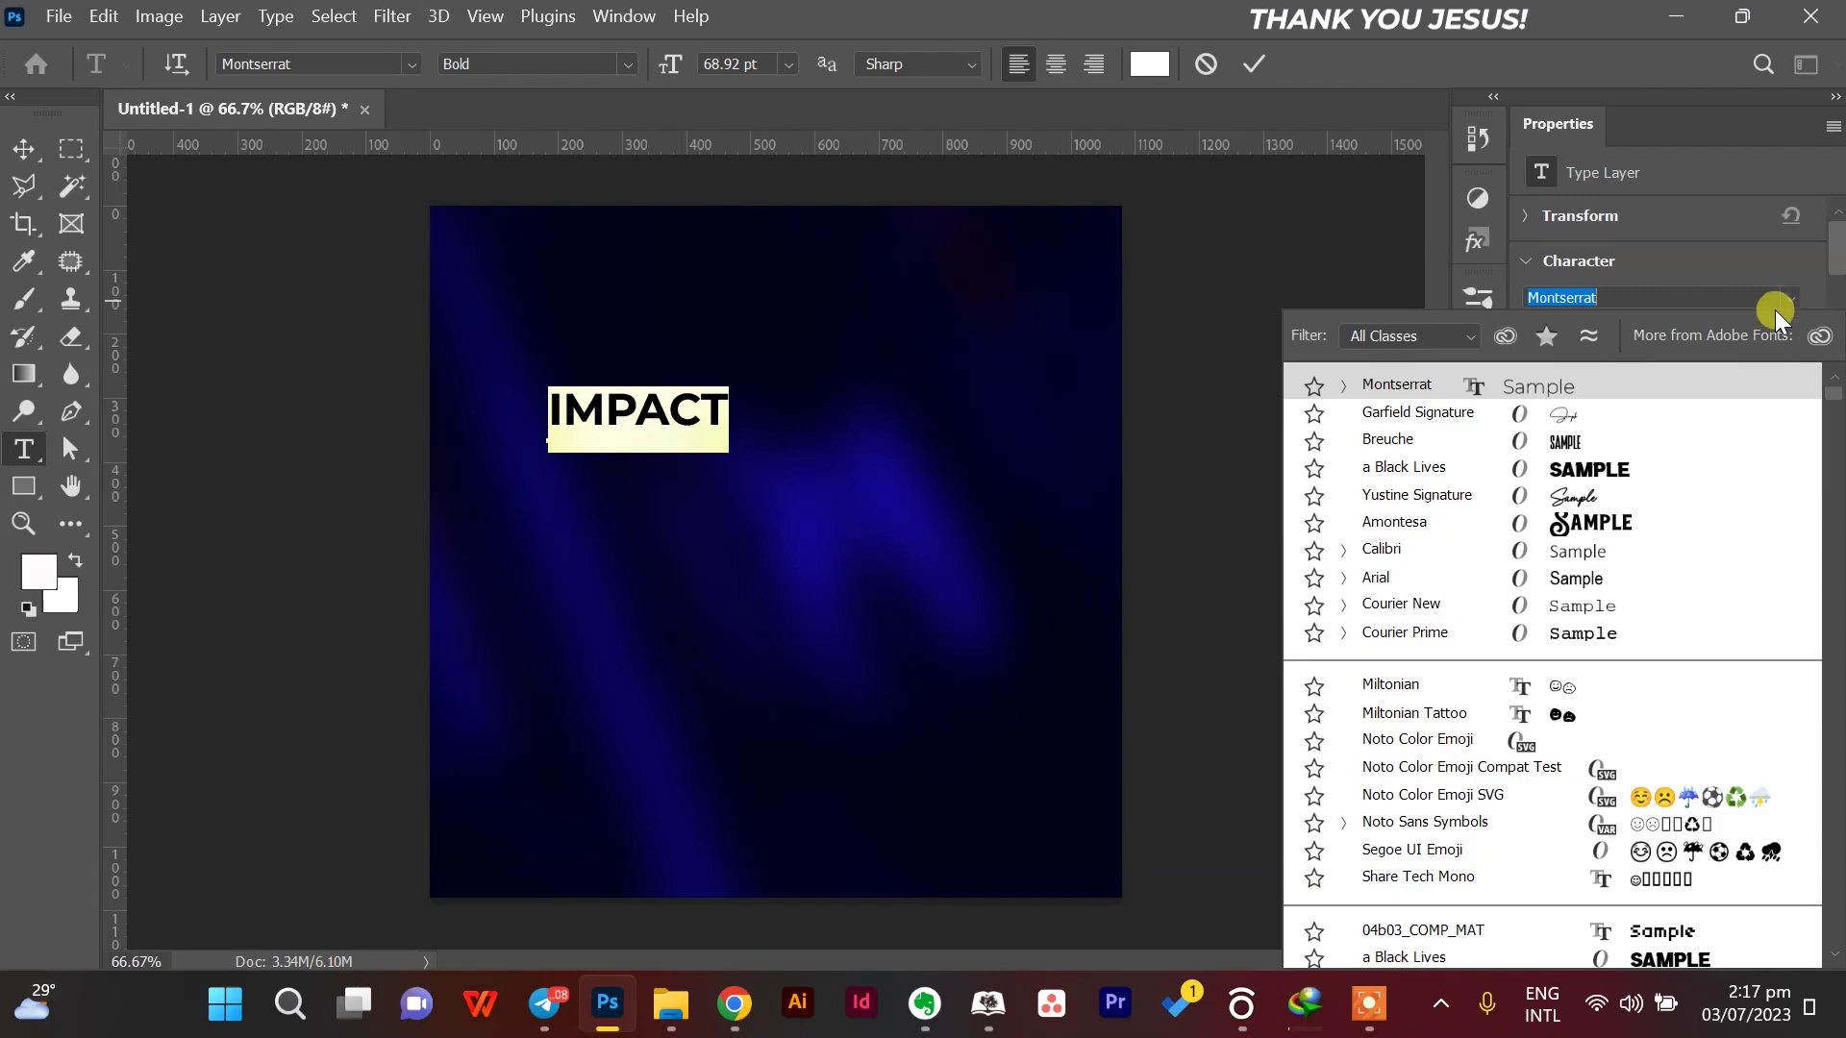
left_click(1571, 442)
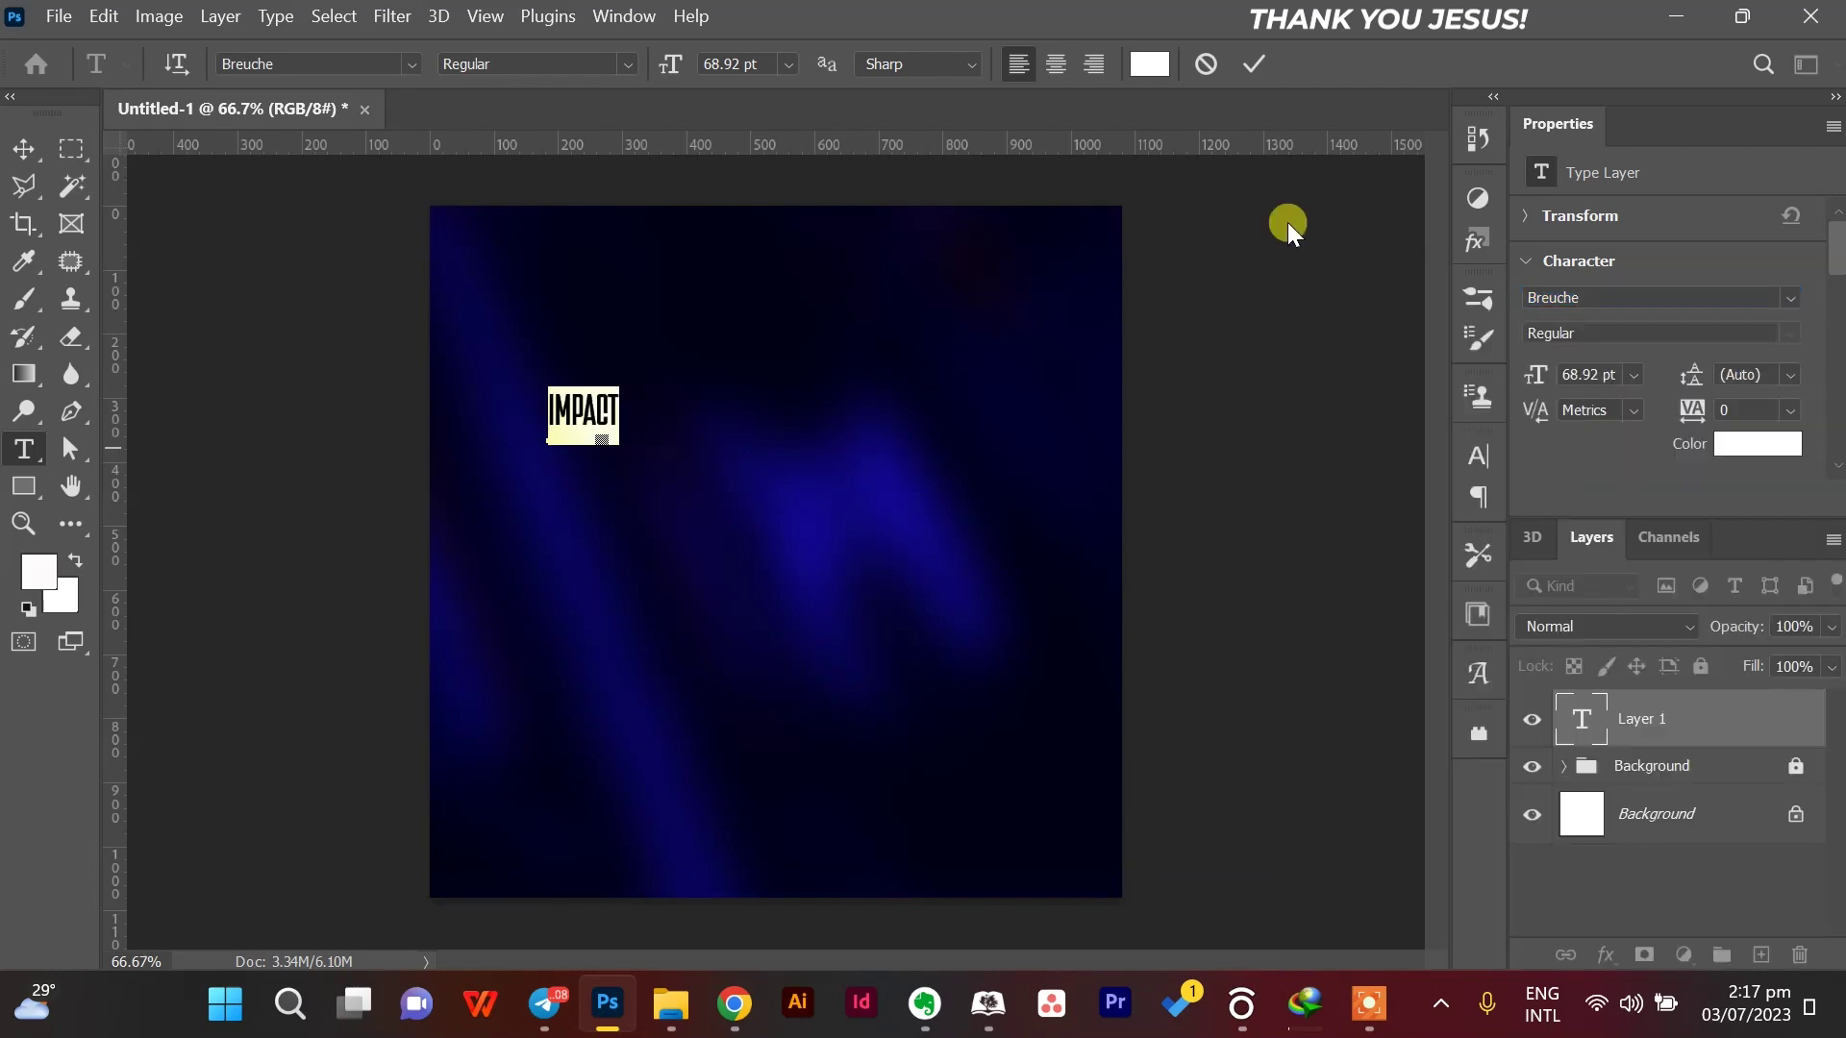
left_click_drag(1535, 390, 1814, 415)
left_click(26, 154)
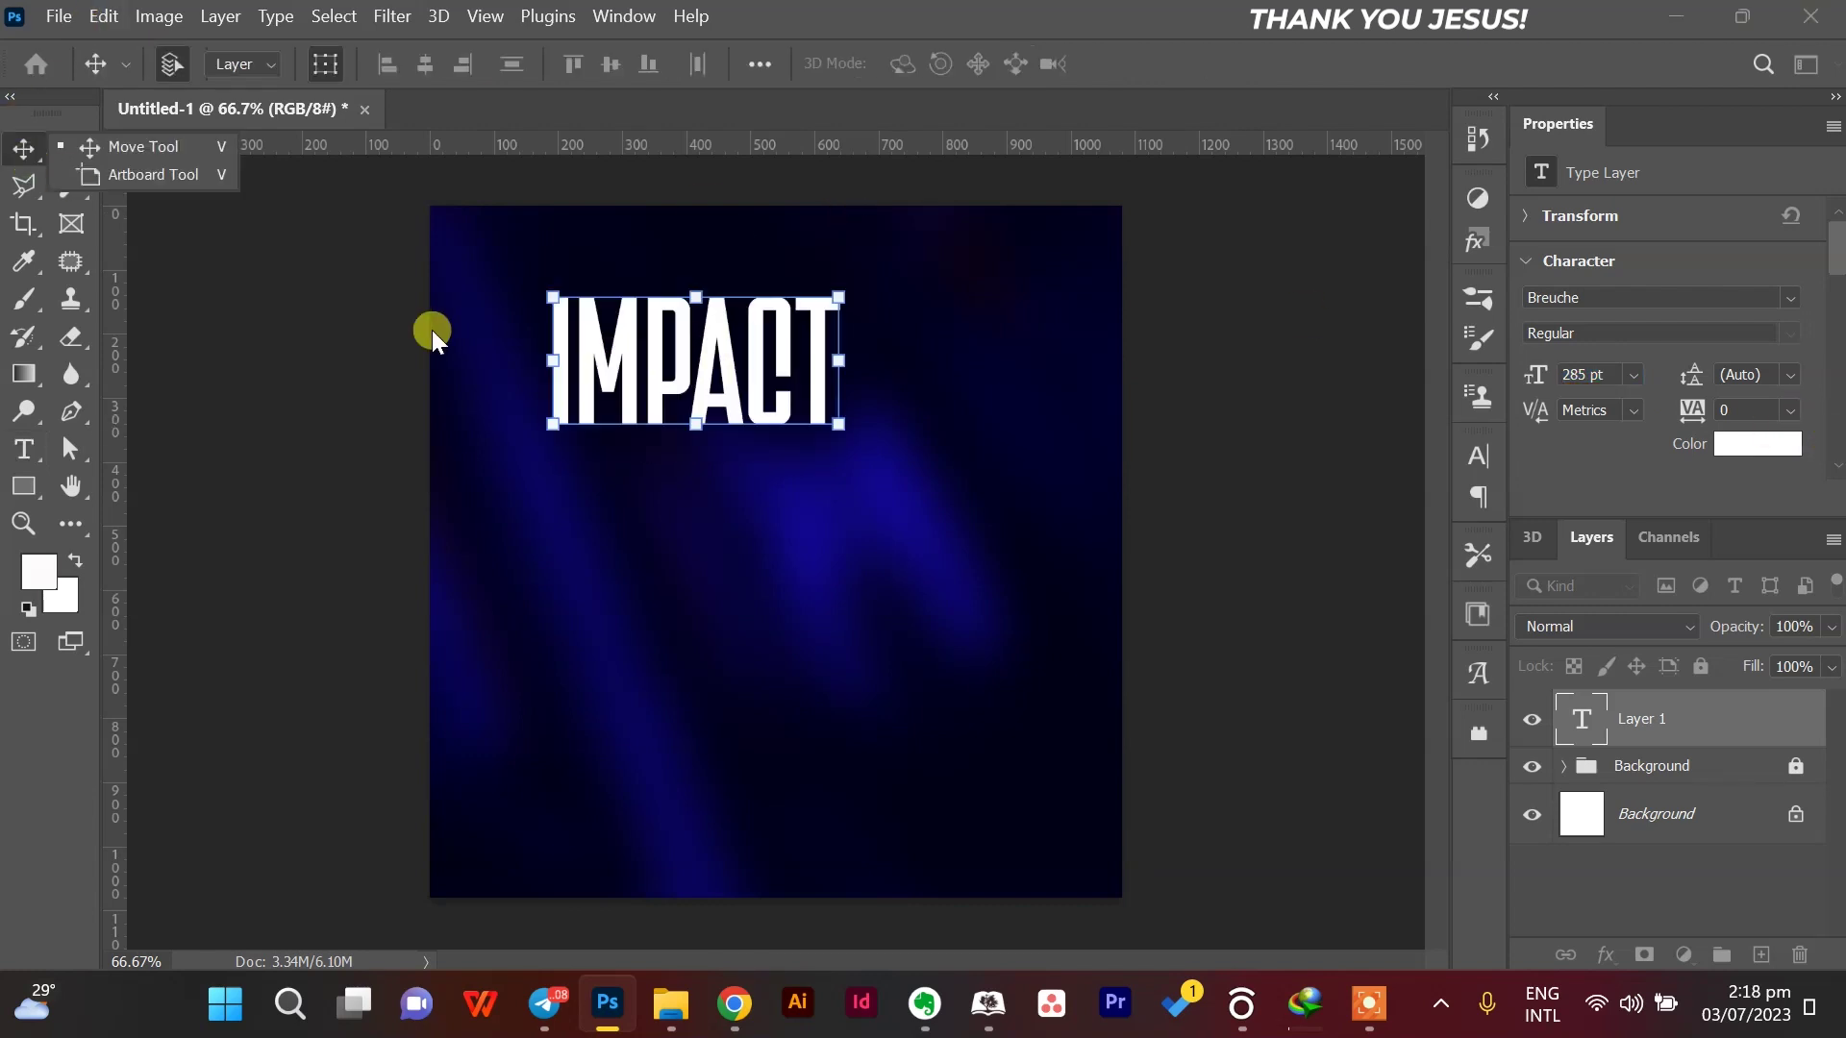
left_click_drag(839, 424, 913, 495)
left_click_drag(824, 400, 784, 670)
key("Return")
Turn a copy of the title into SERVICE, narrowed to match IMPACT's width.
key("t")
left_click(673, 642)
key("ctrl+a")
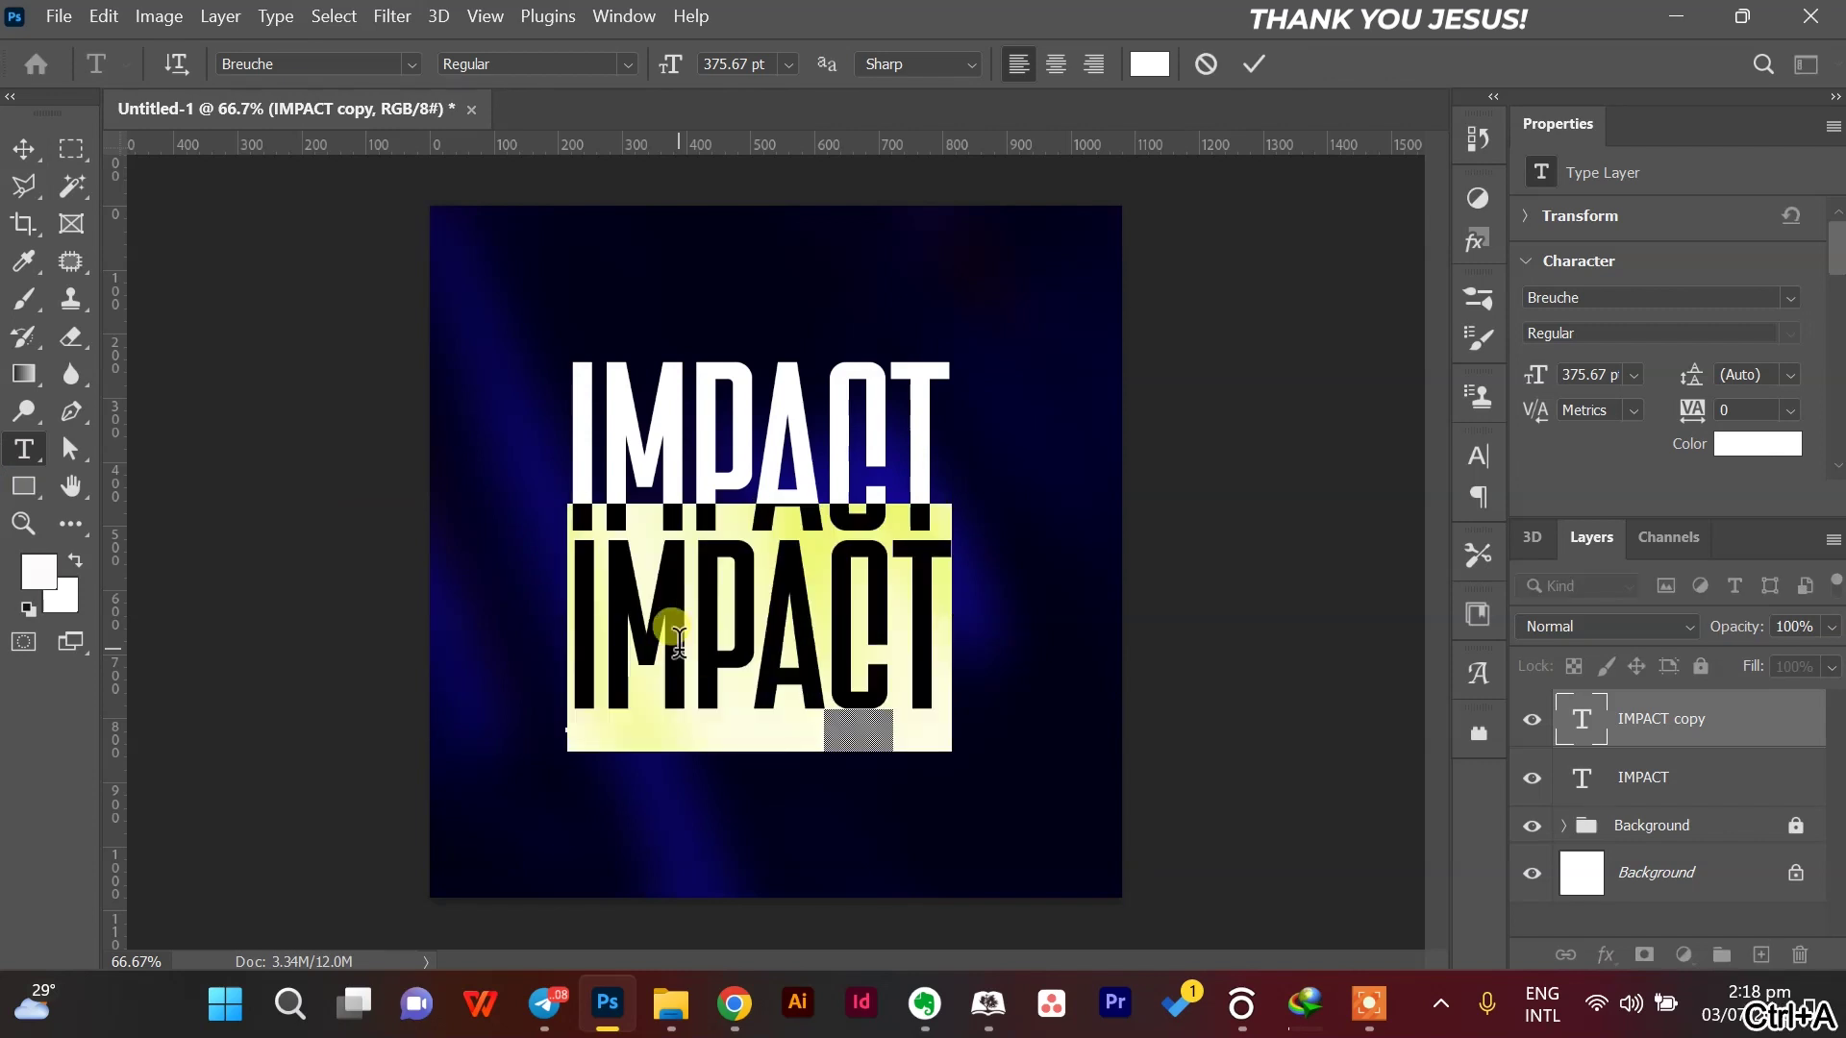
type("SERVICE")
key("ctrl+Return")
key("ctrl+t")
left_click_drag(962, 616, 944, 610)
key("Return")
Shrink IMPACT and SERVICE together slightly and nudge them right and down.
left_click(938, 509)
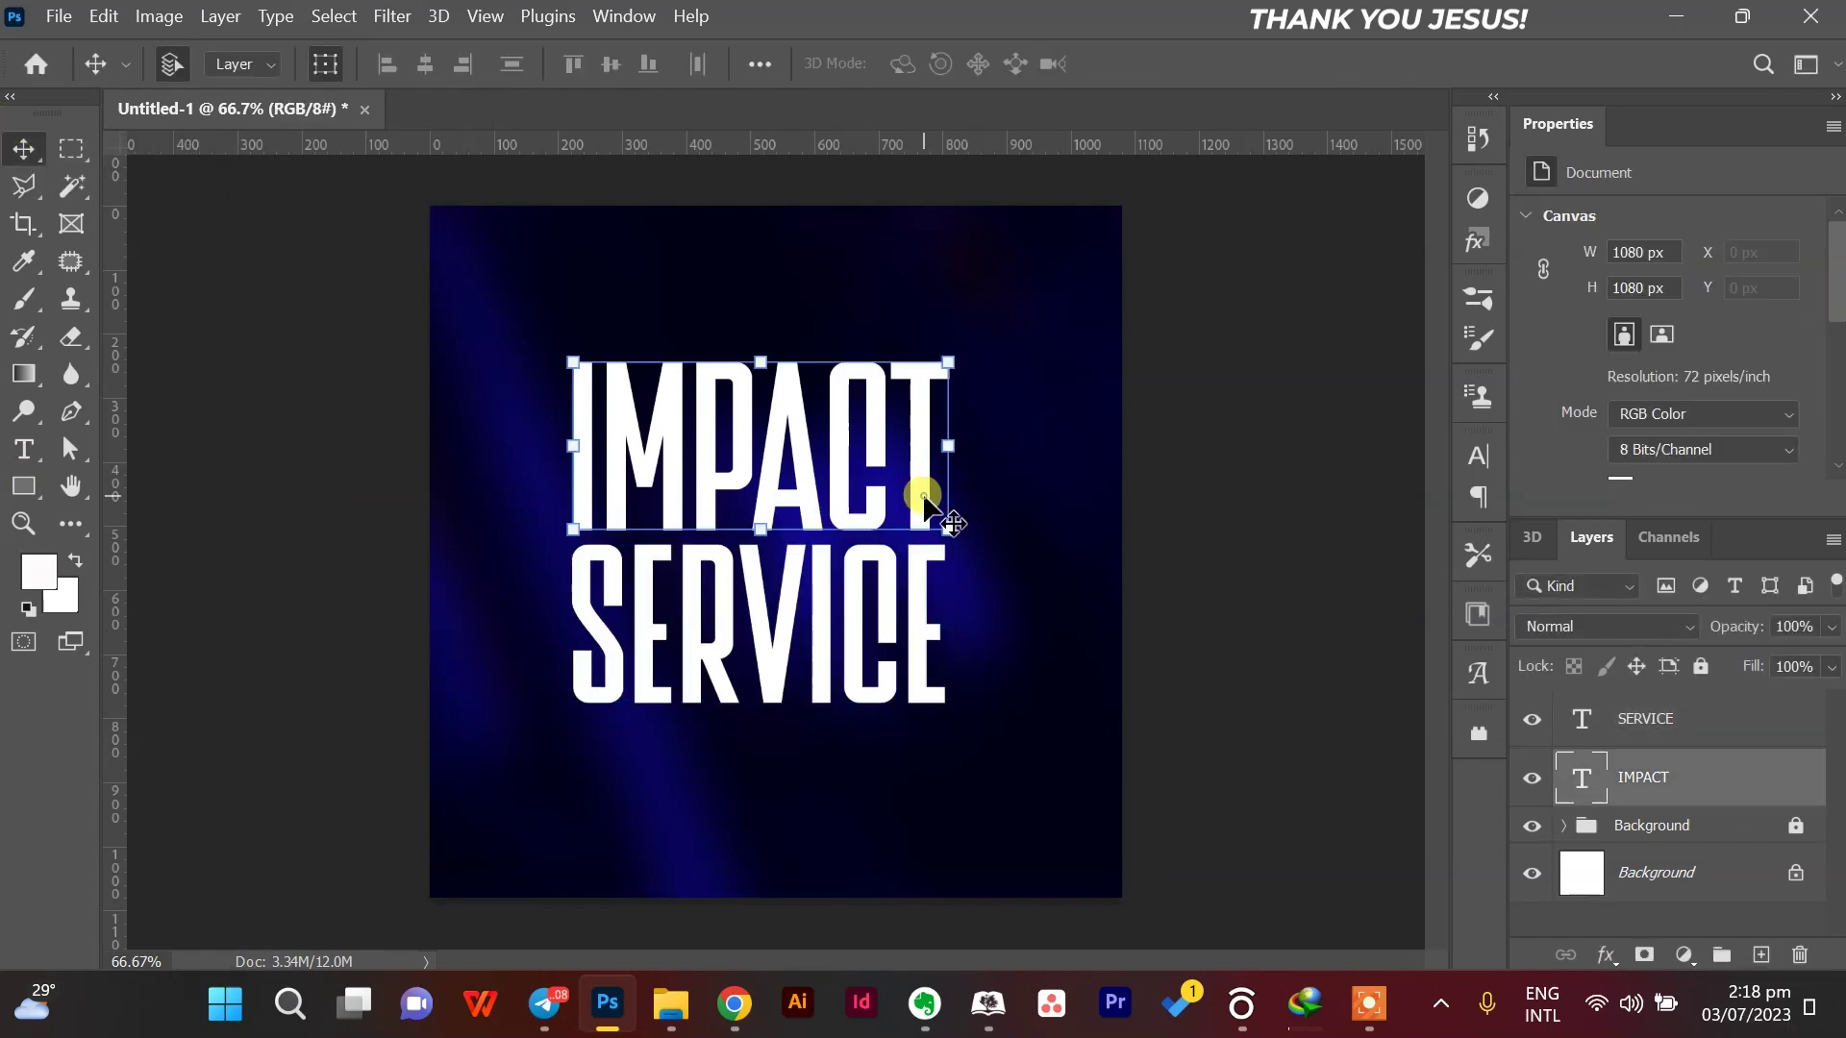
left_click_drag(1079, 438, 865, 576)
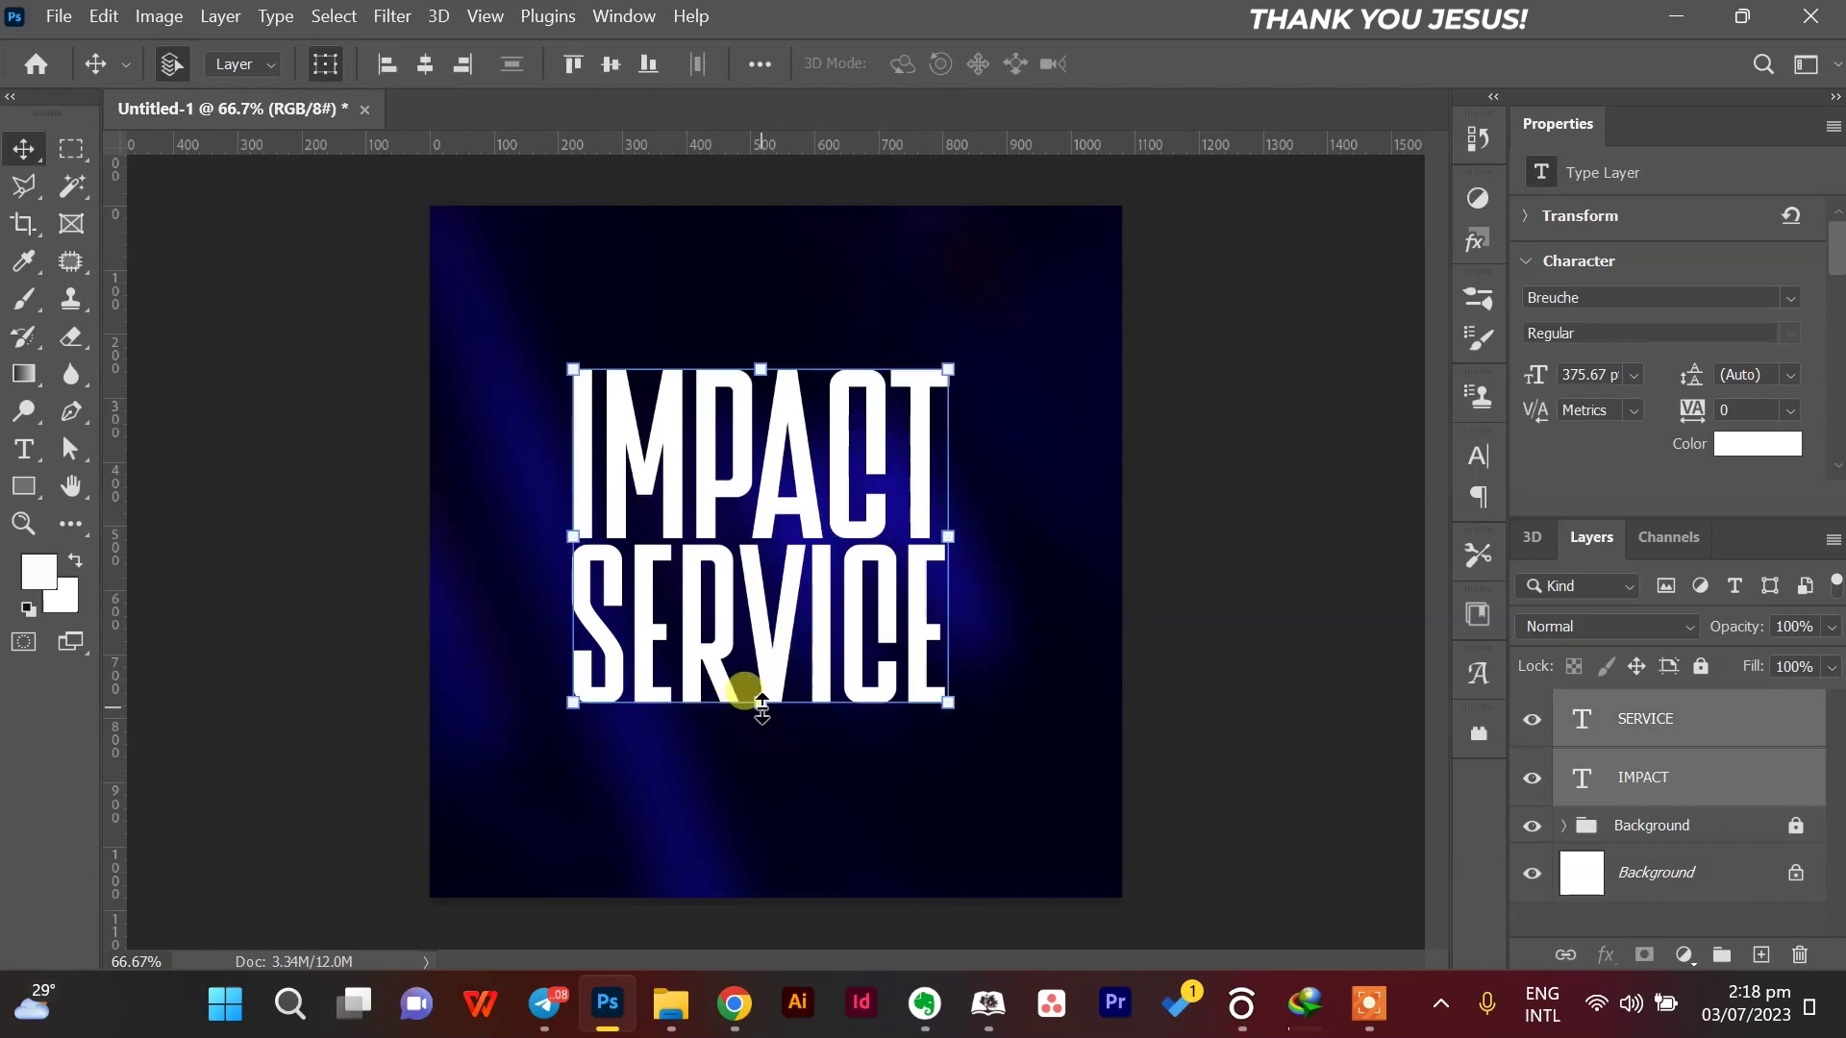
left_click_drag(760, 704, 763, 631)
key("Return")
left_click(1441, 1004)
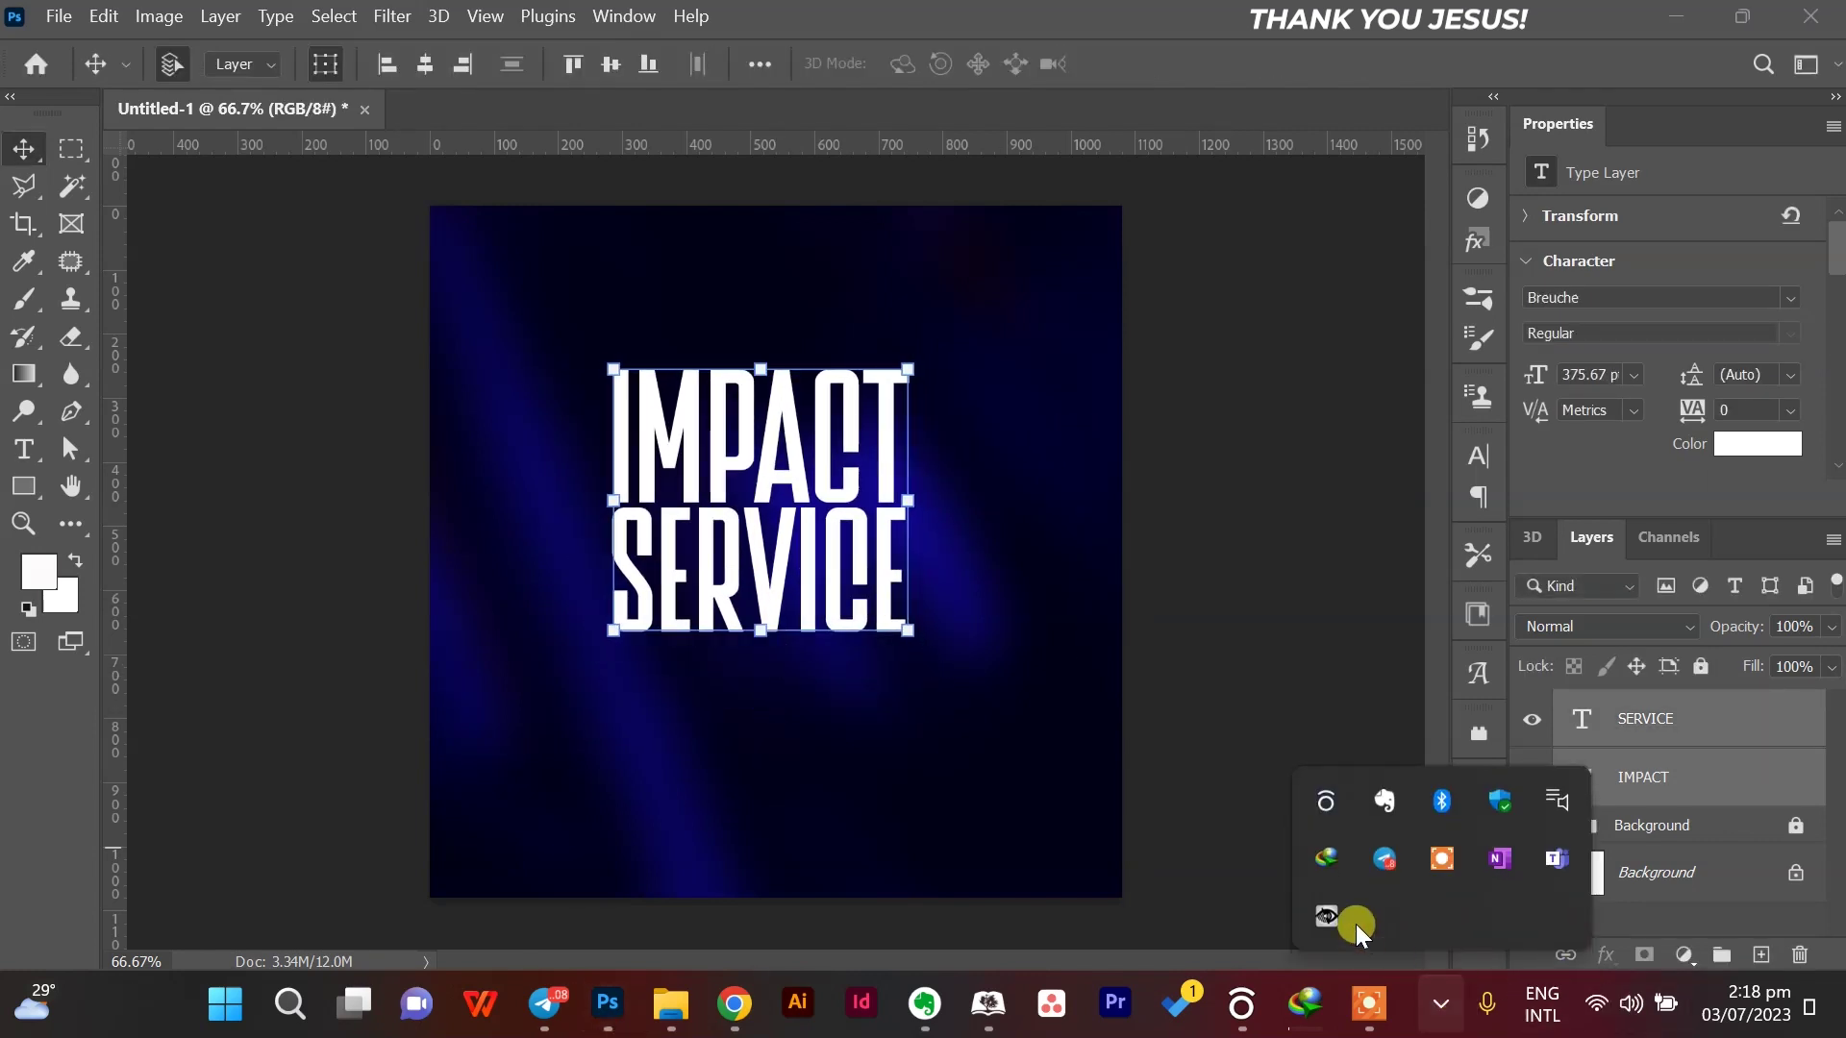
right_click(1342, 920)
left_click(1423, 566)
left_click_drag(766, 510, 782, 526)
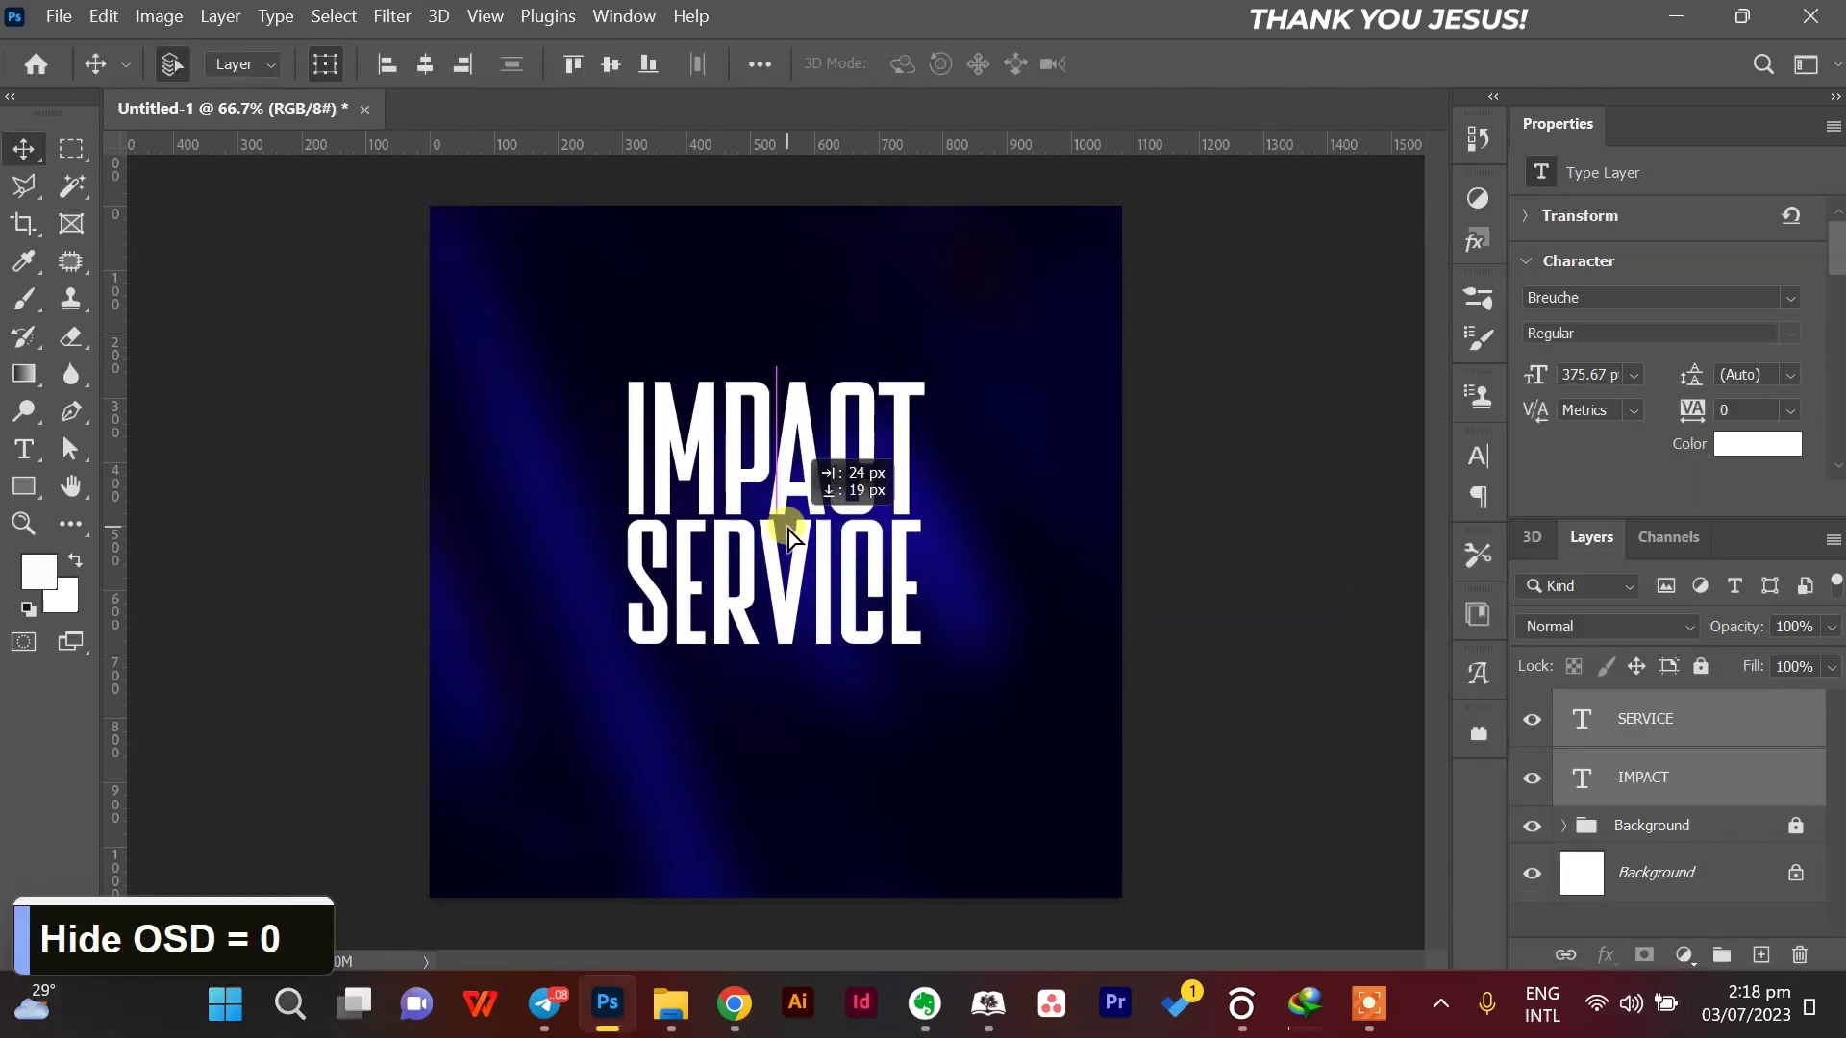
key("Return")
left_click(1091, 609)
Type WITH and set it in Garfield Signature, reduced to 96 pt.
key("t")
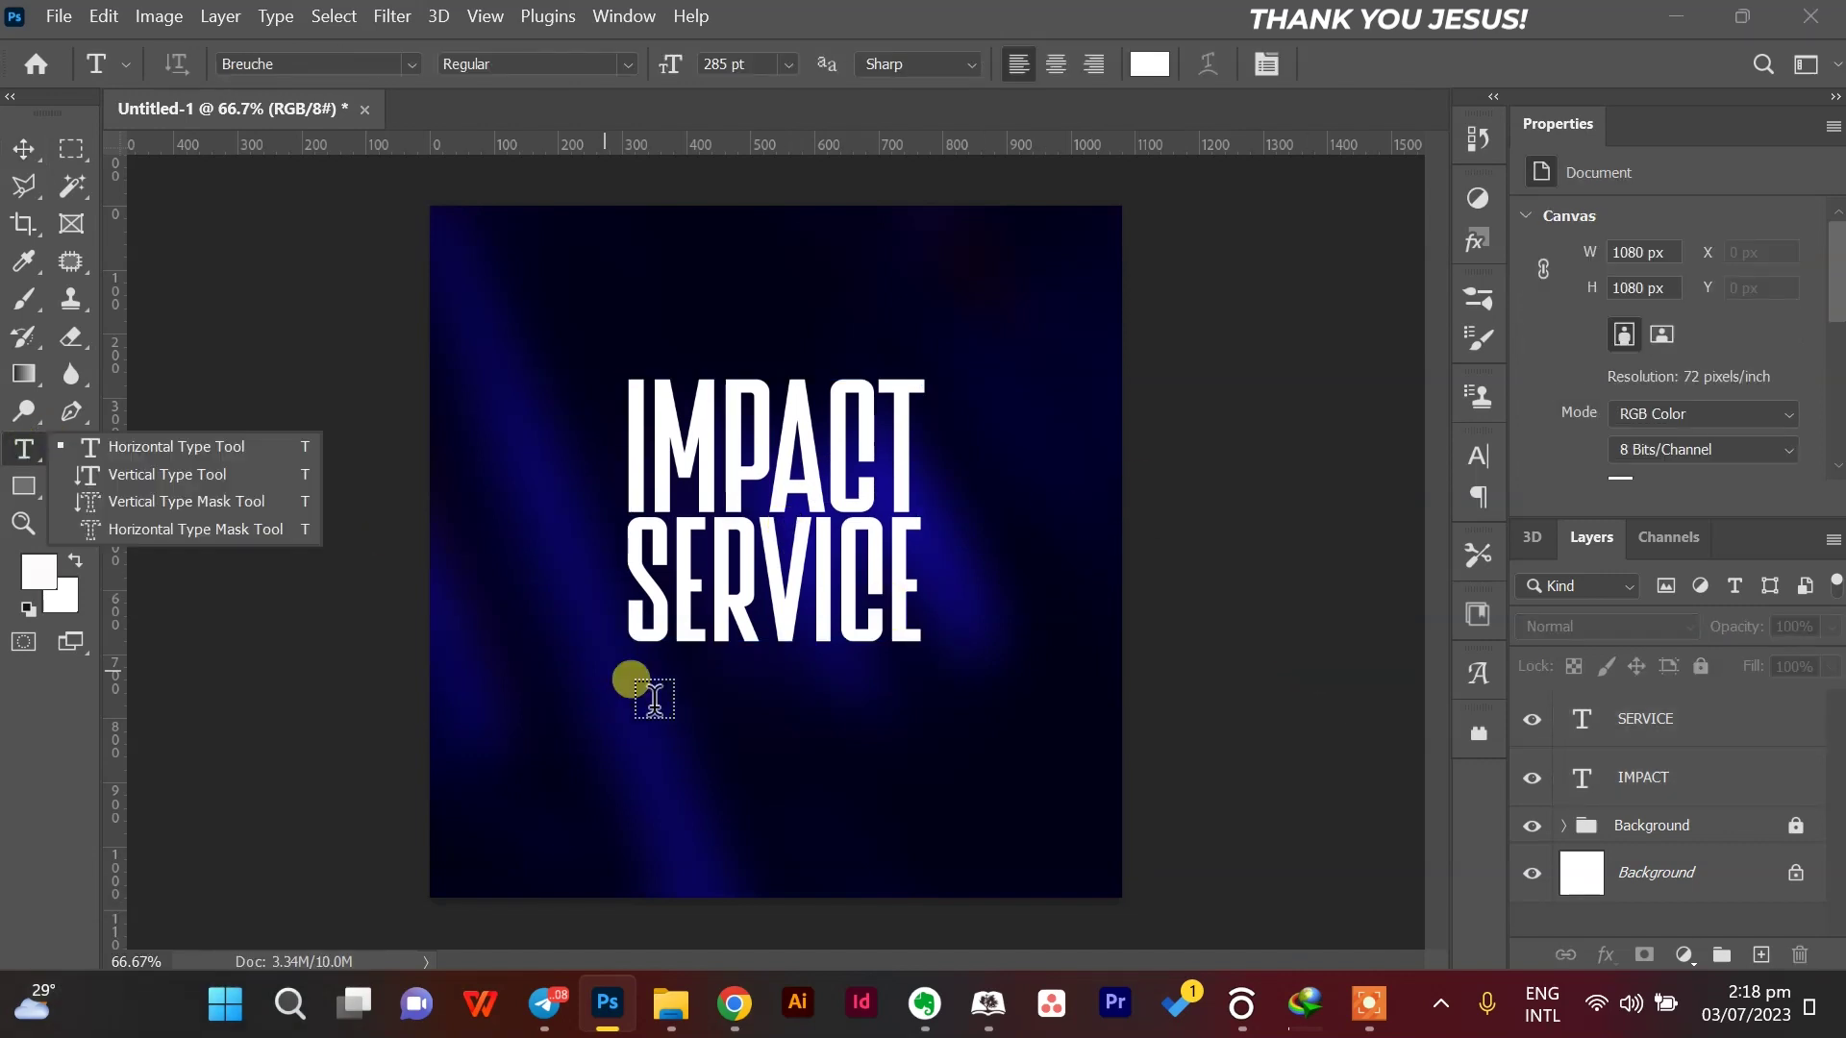
left_click(661, 707)
type("WITH")
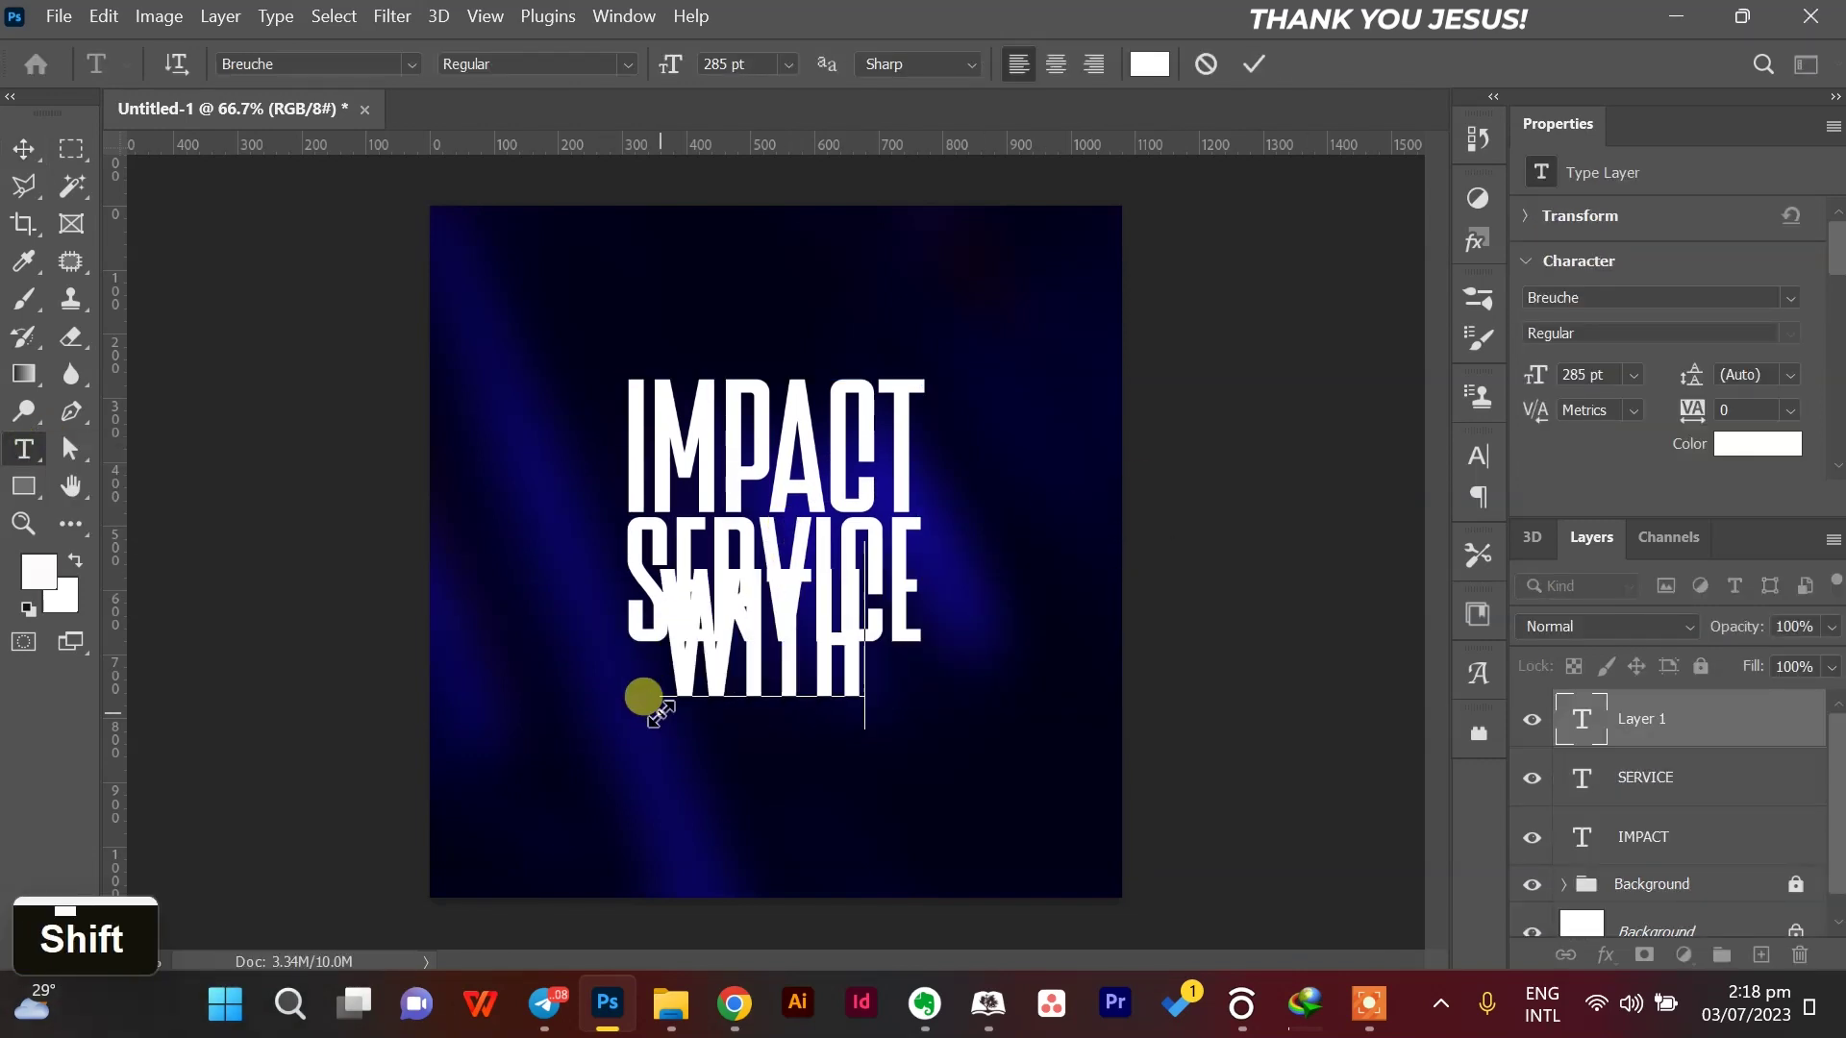
key("ctrl+a")
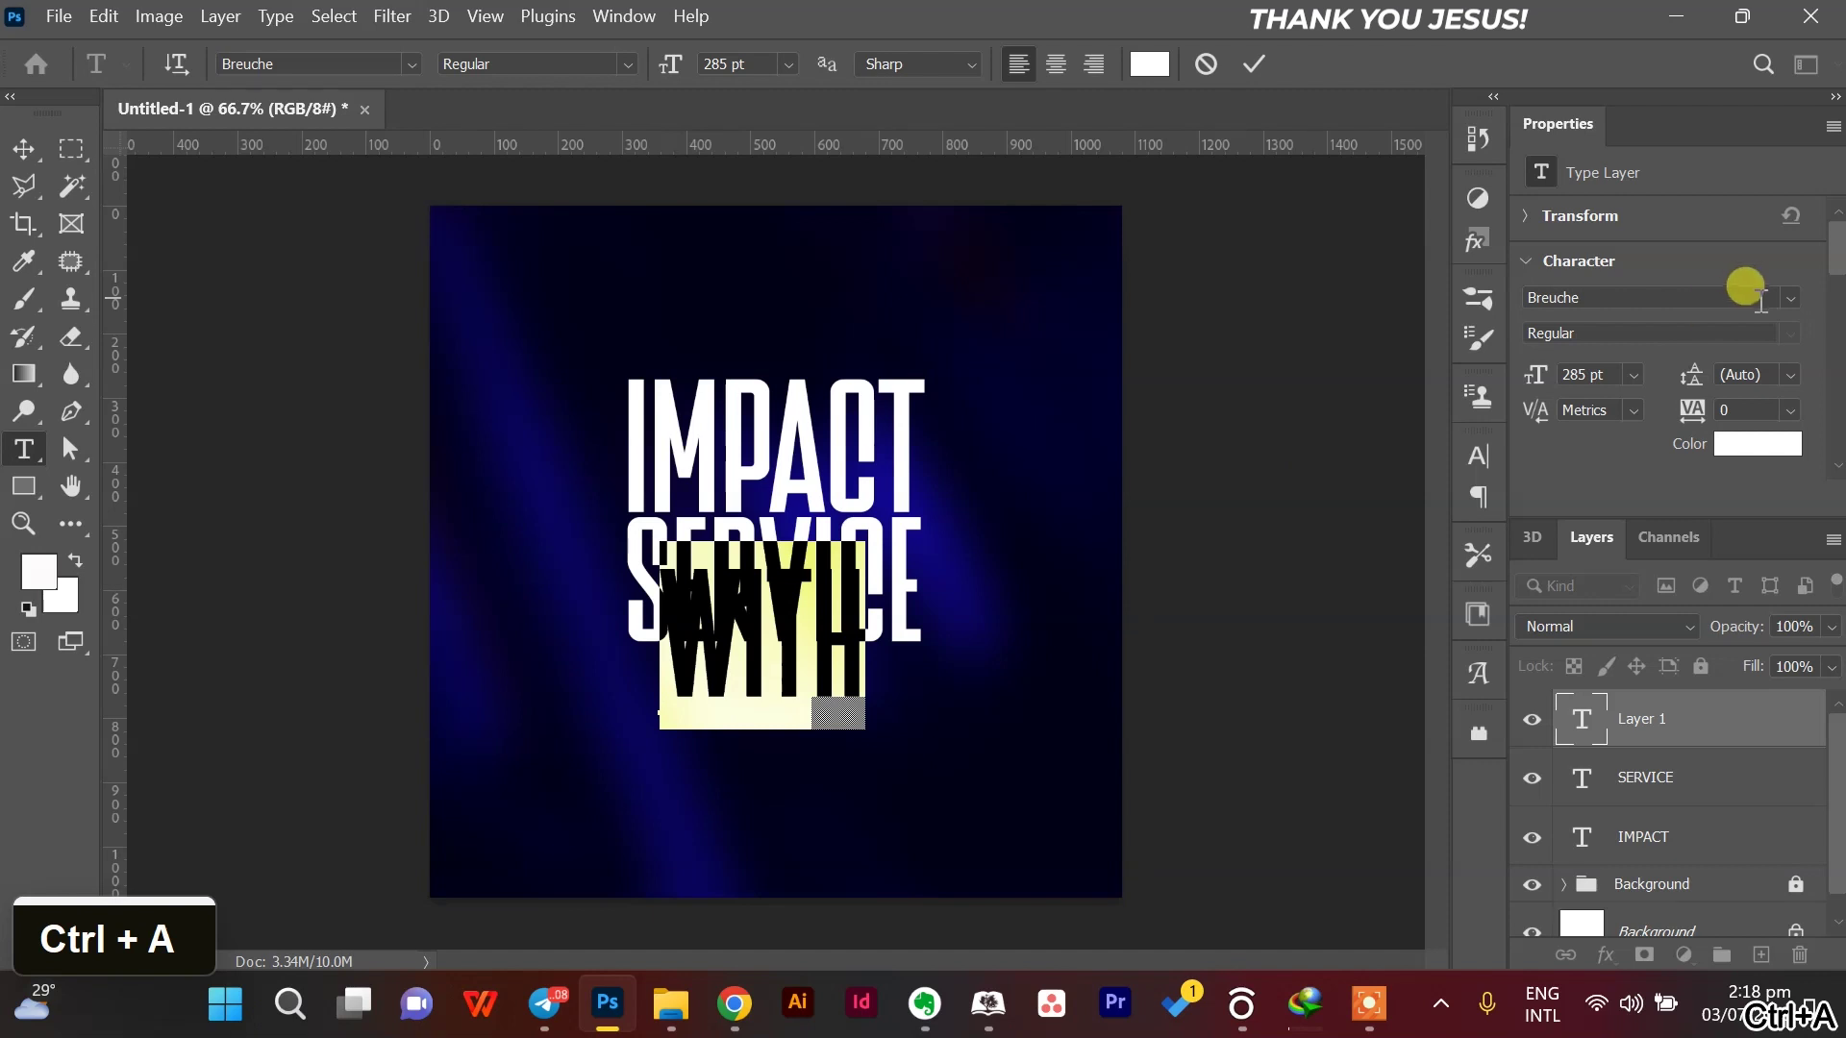
left_click(1796, 296)
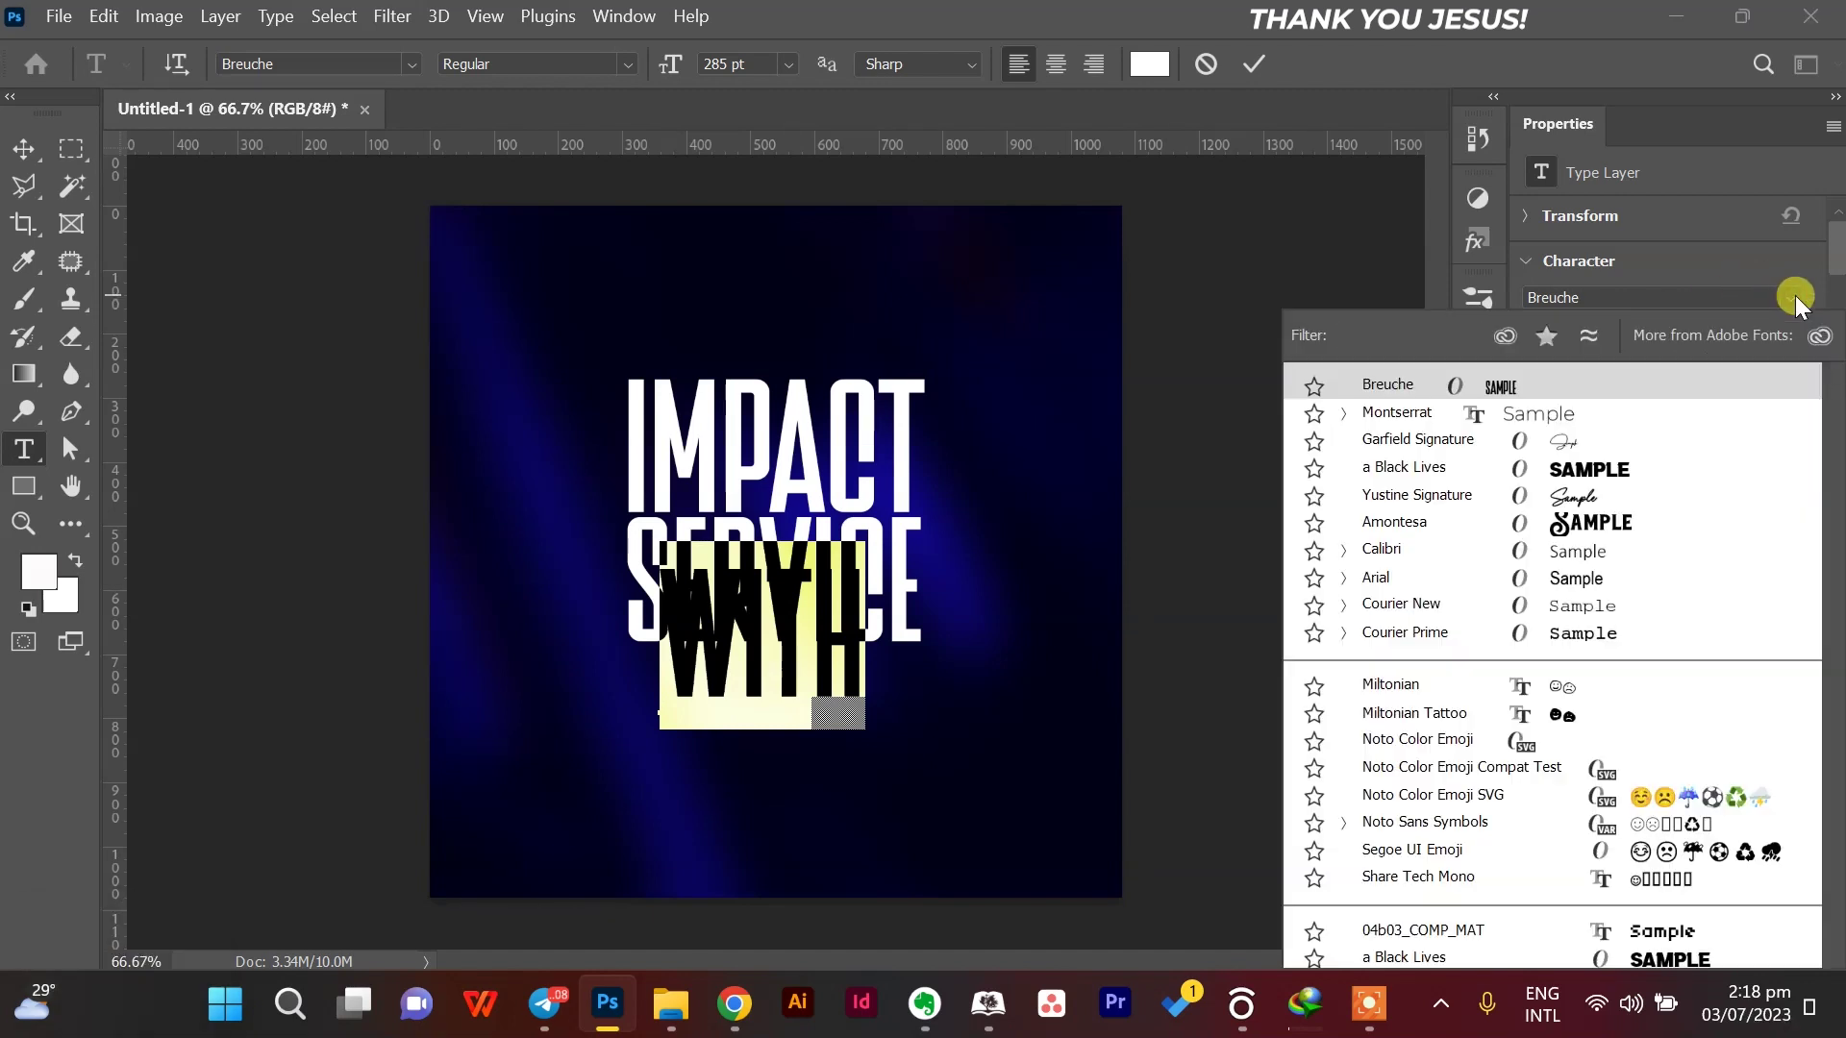
left_click(1600, 442)
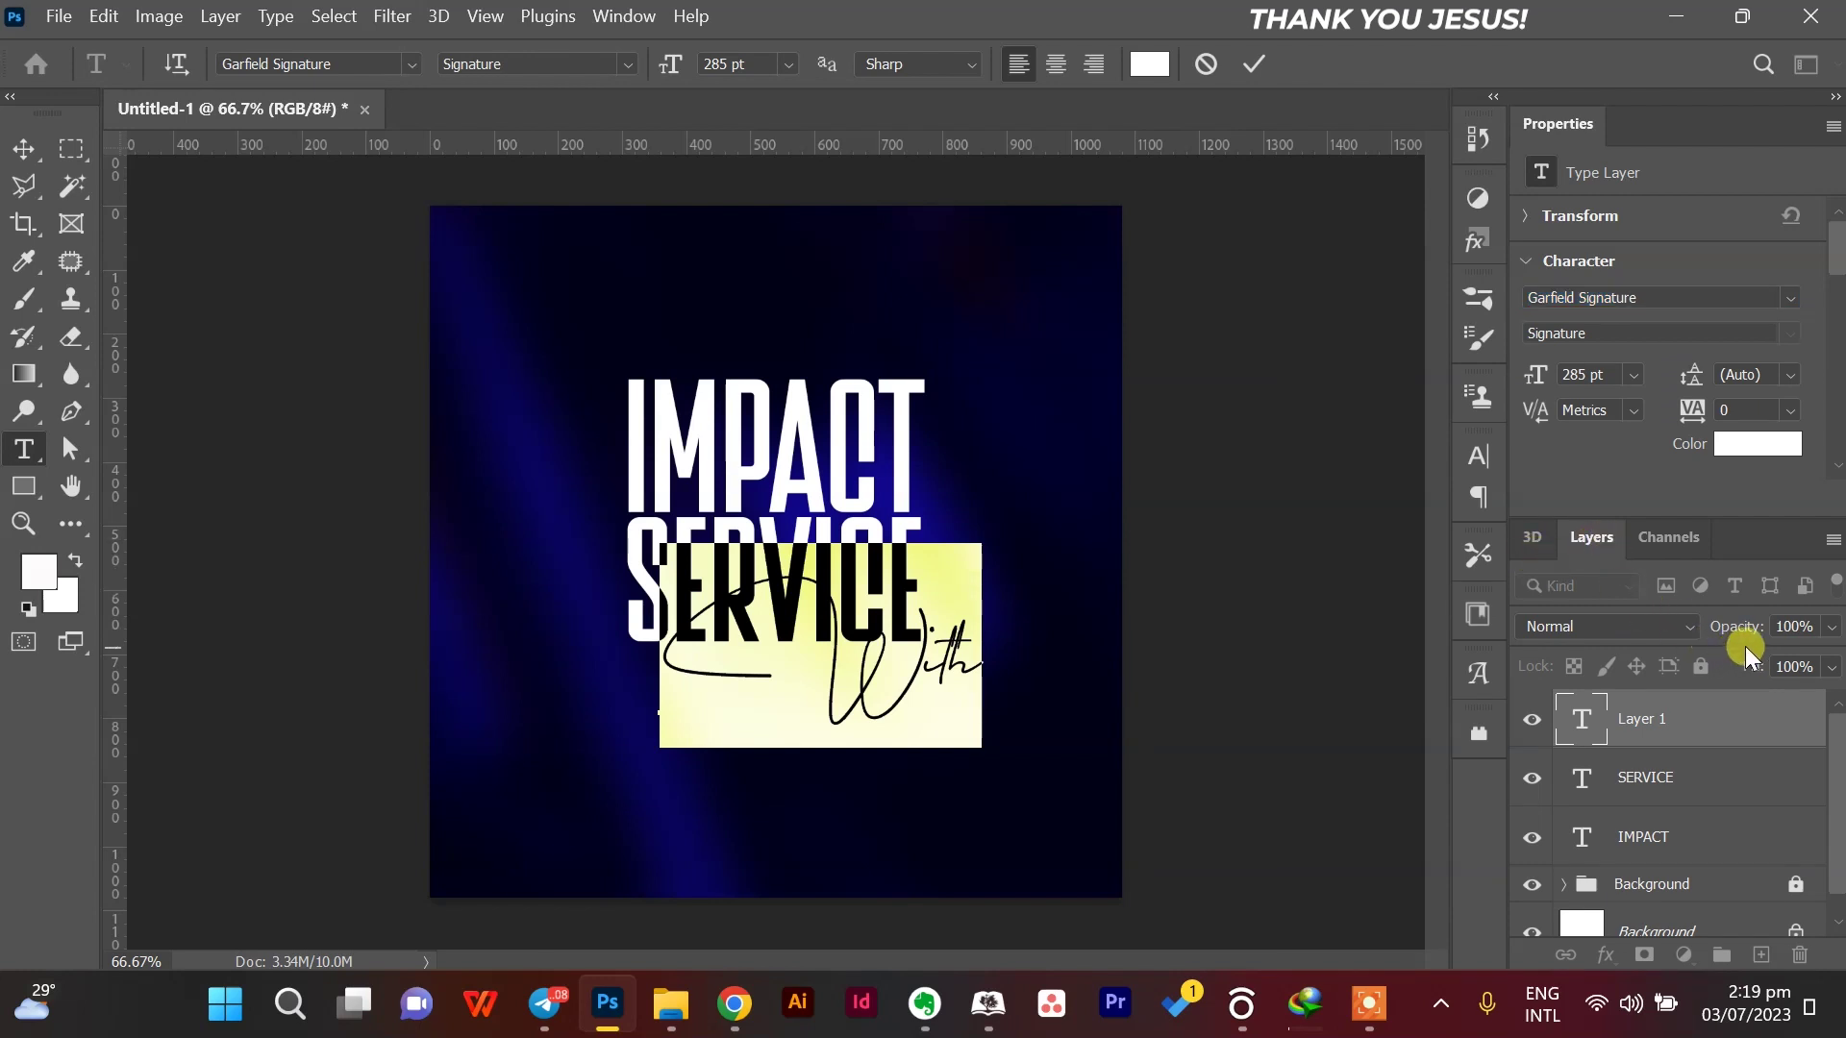
left_click_drag(1539, 380, 1267, 430)
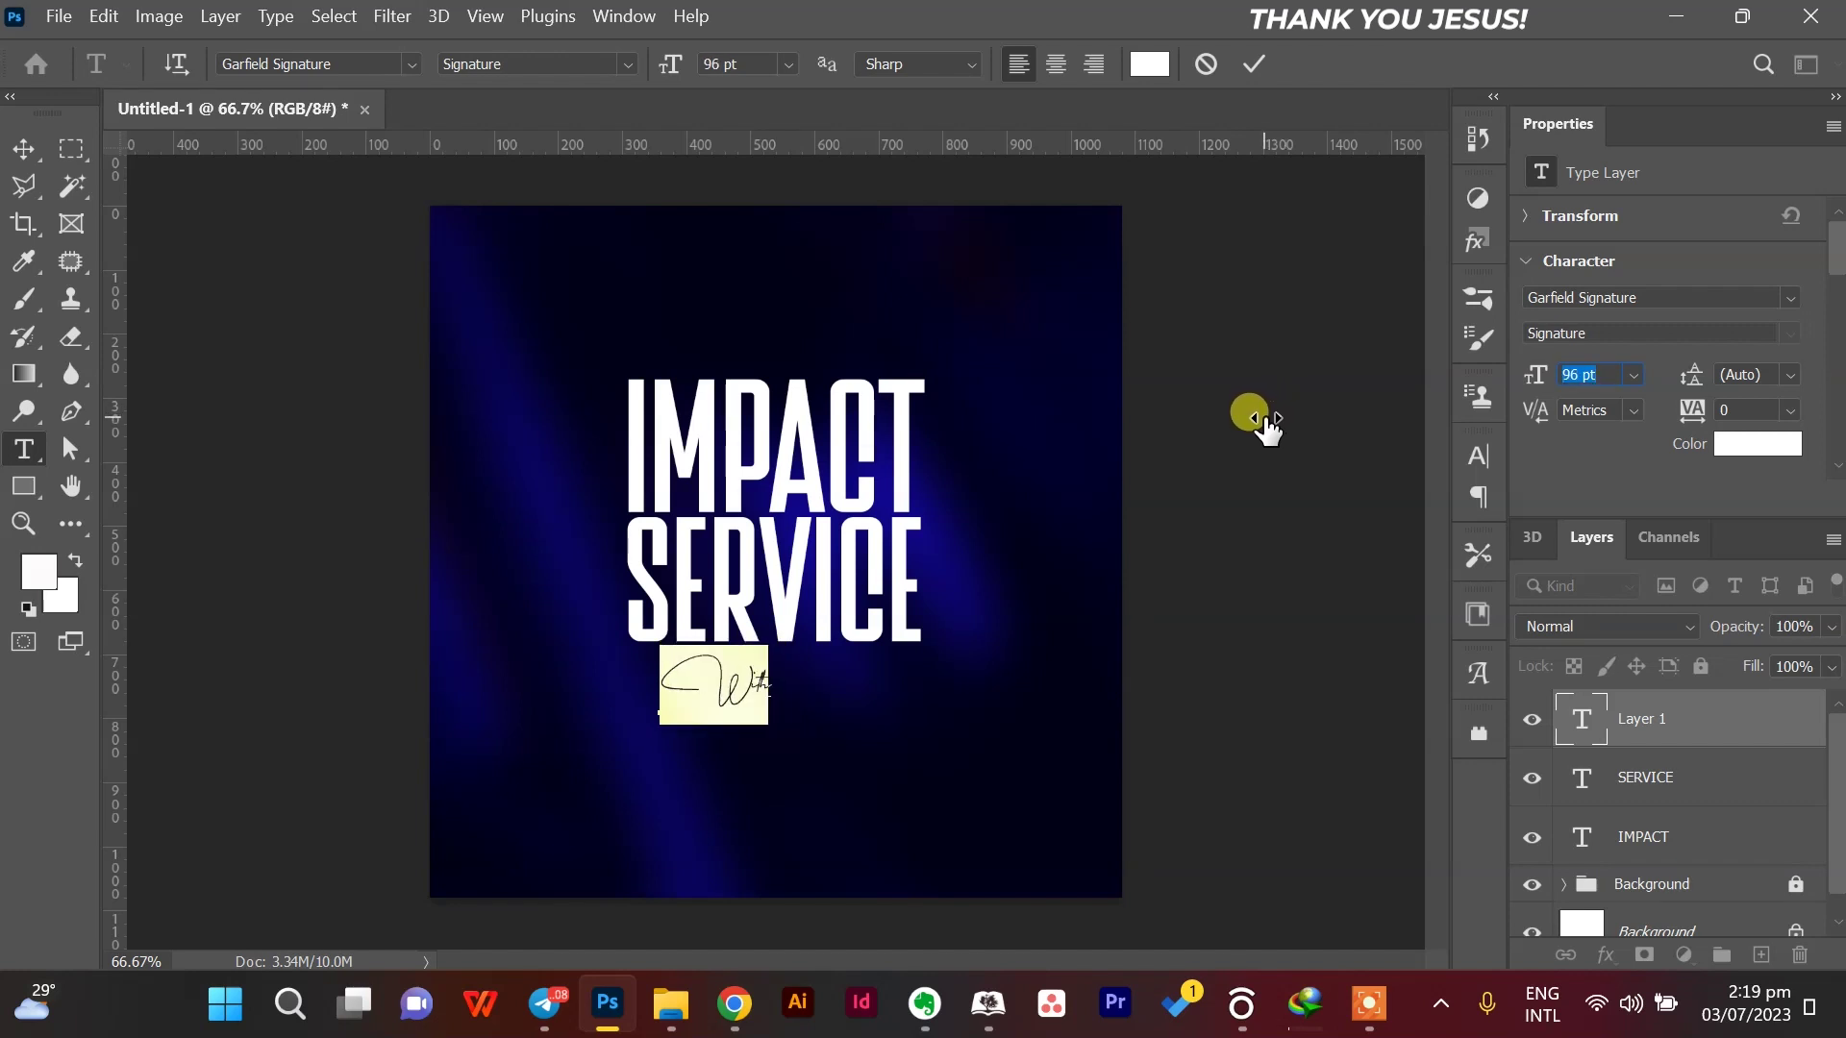
Position the With text just below the left side of SERVICE.
left_click(24, 149)
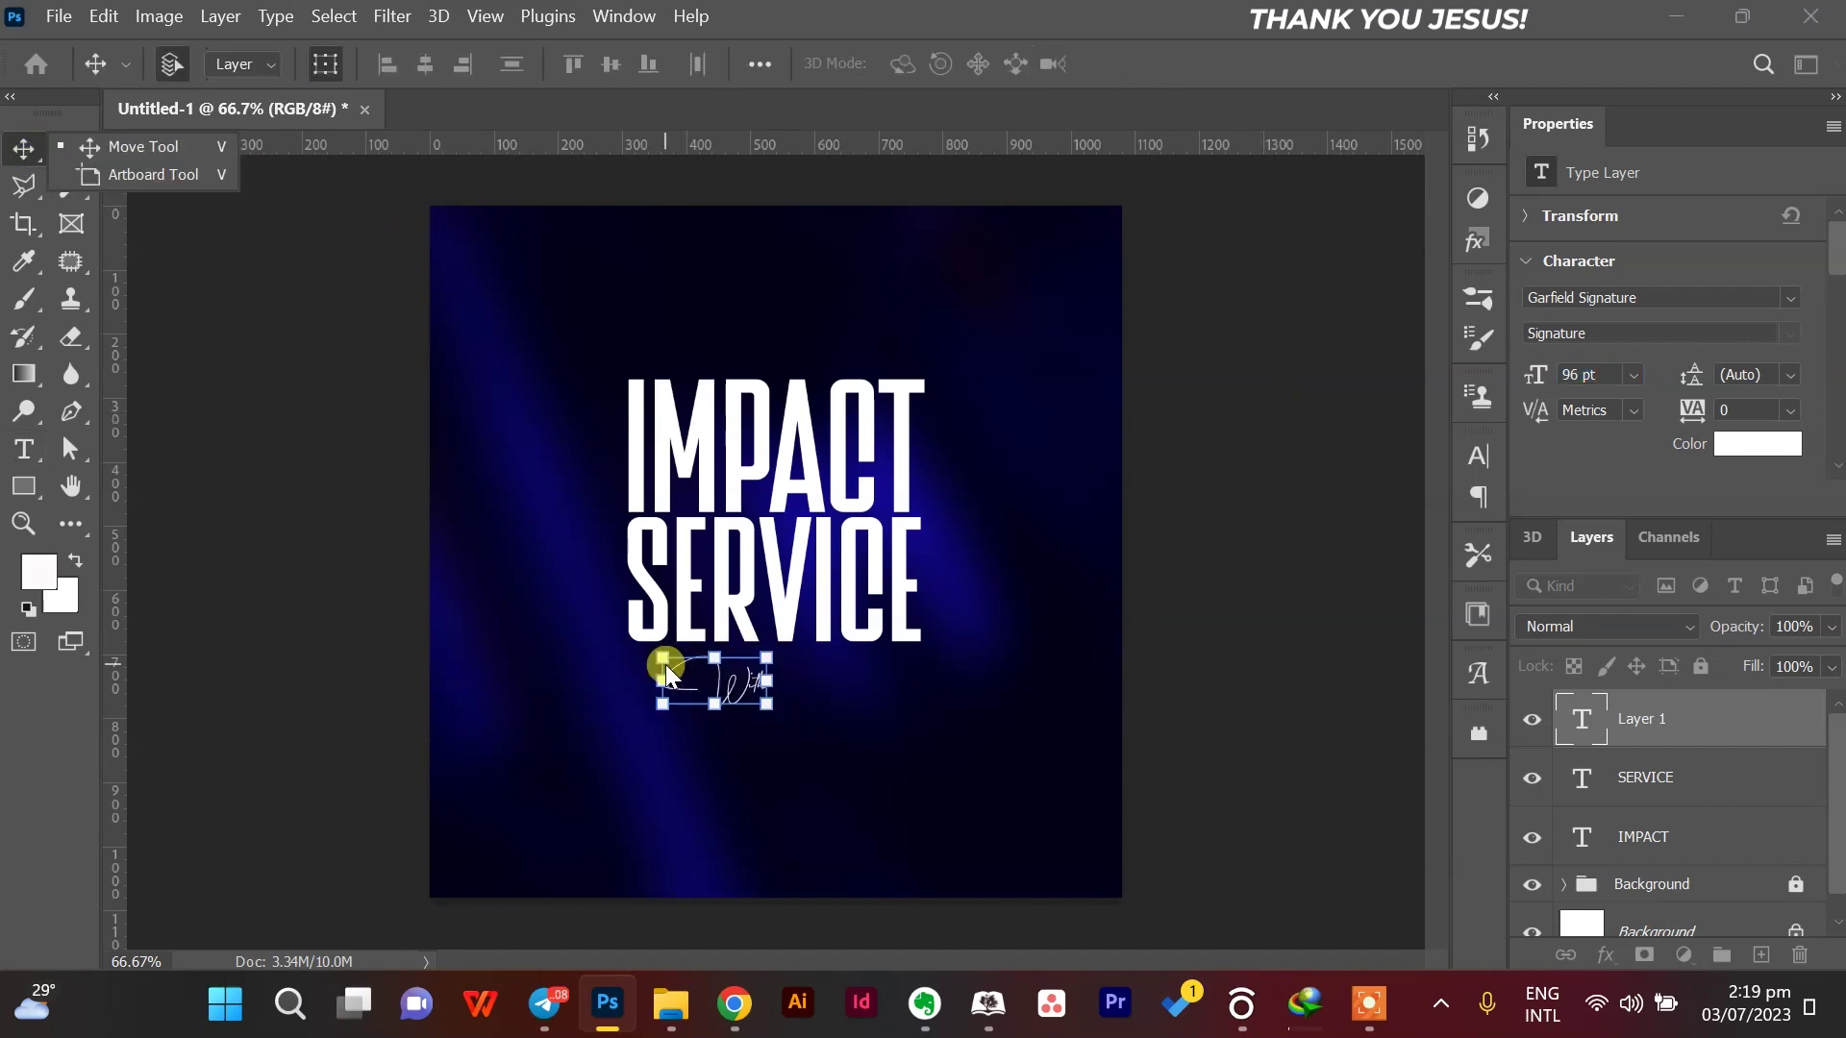
left_click_drag(746, 692, 737, 668)
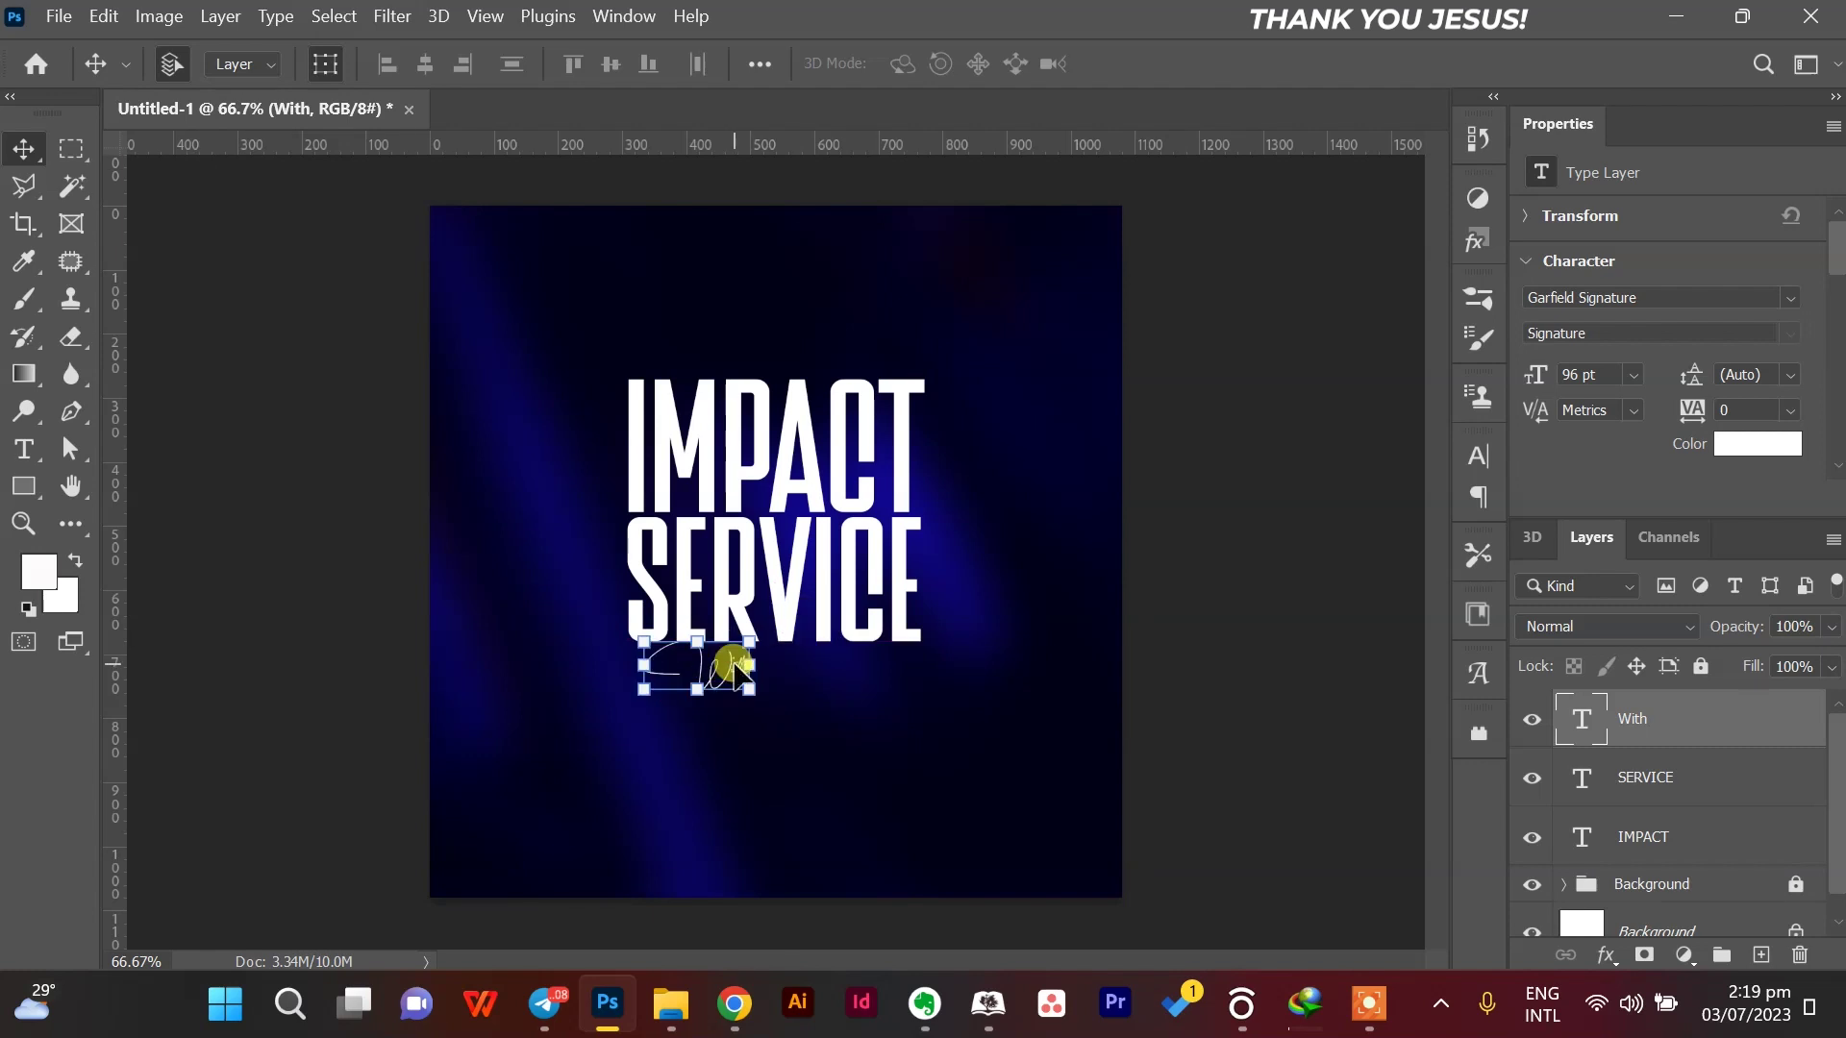
left_click(739, 666)
key("Up")
key("Up")
key("Up")
key("Up")
key("Up")
key("Up")
key("Up")
key("Up")
key("Up")
key("Up")
key("Up")
key("Up")
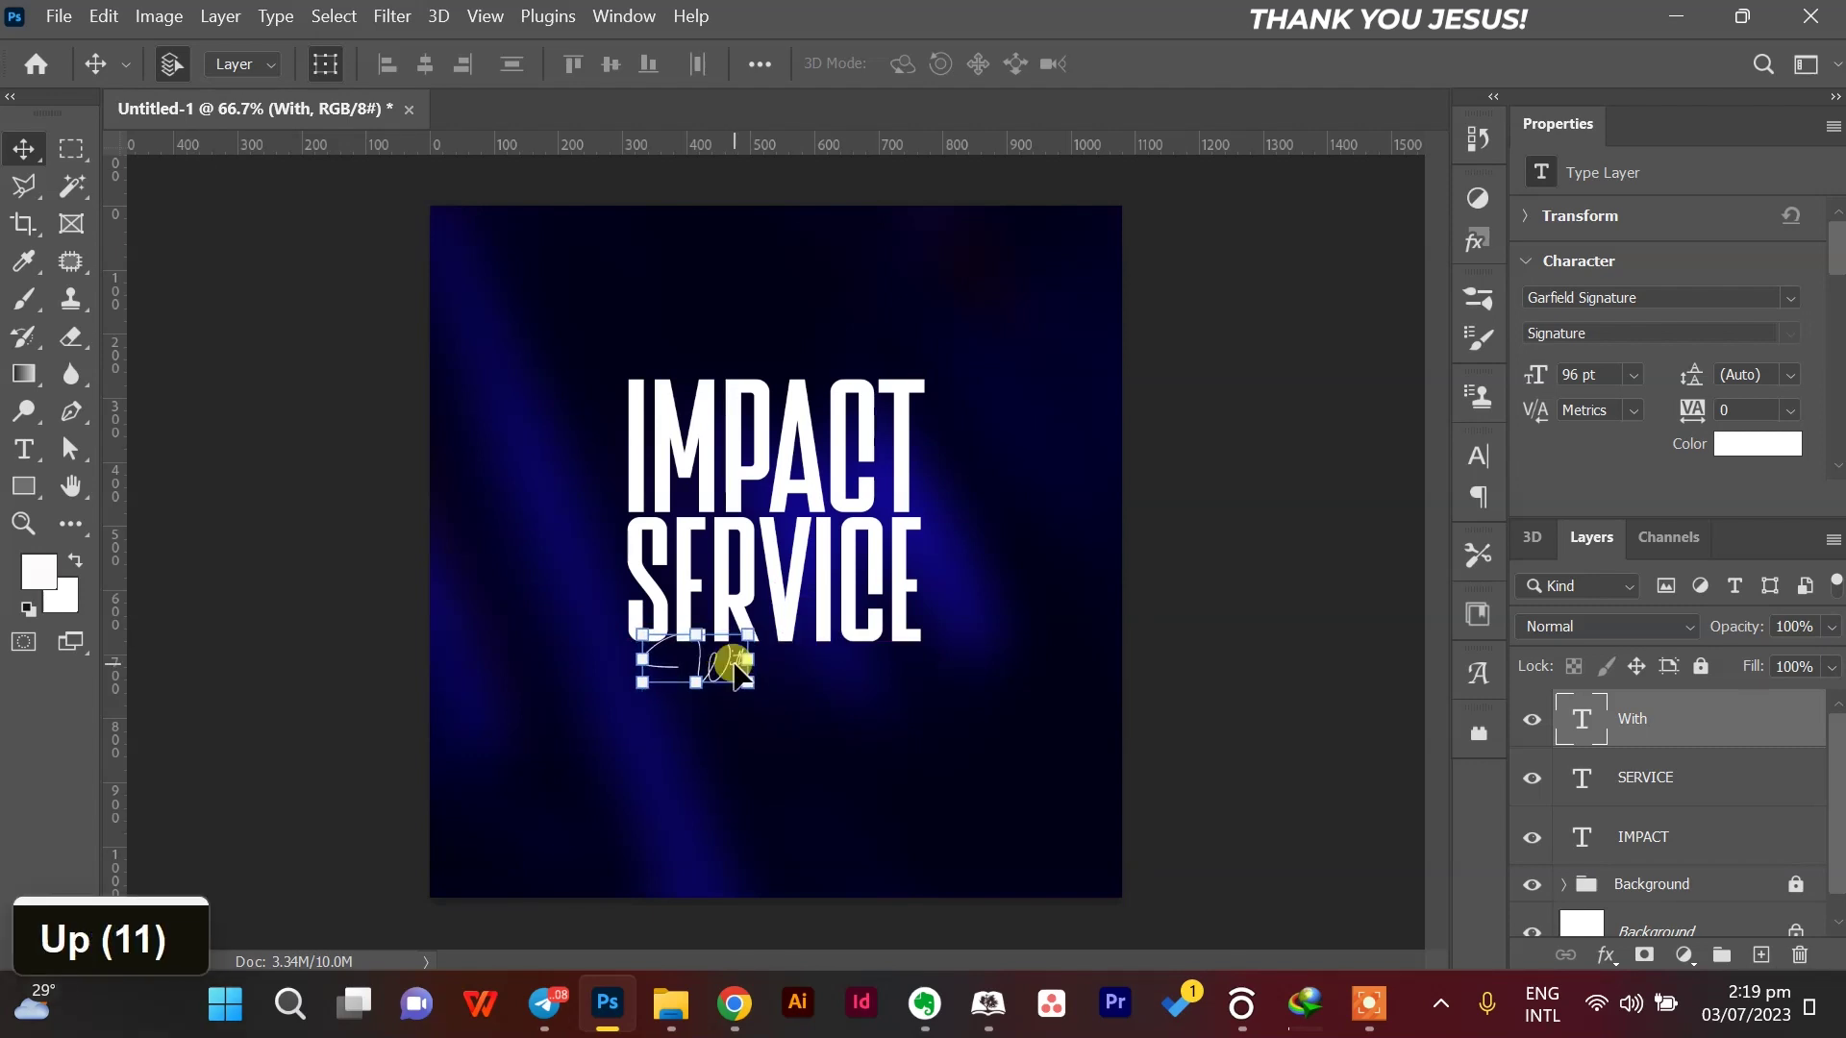
left_click(1294, 770)
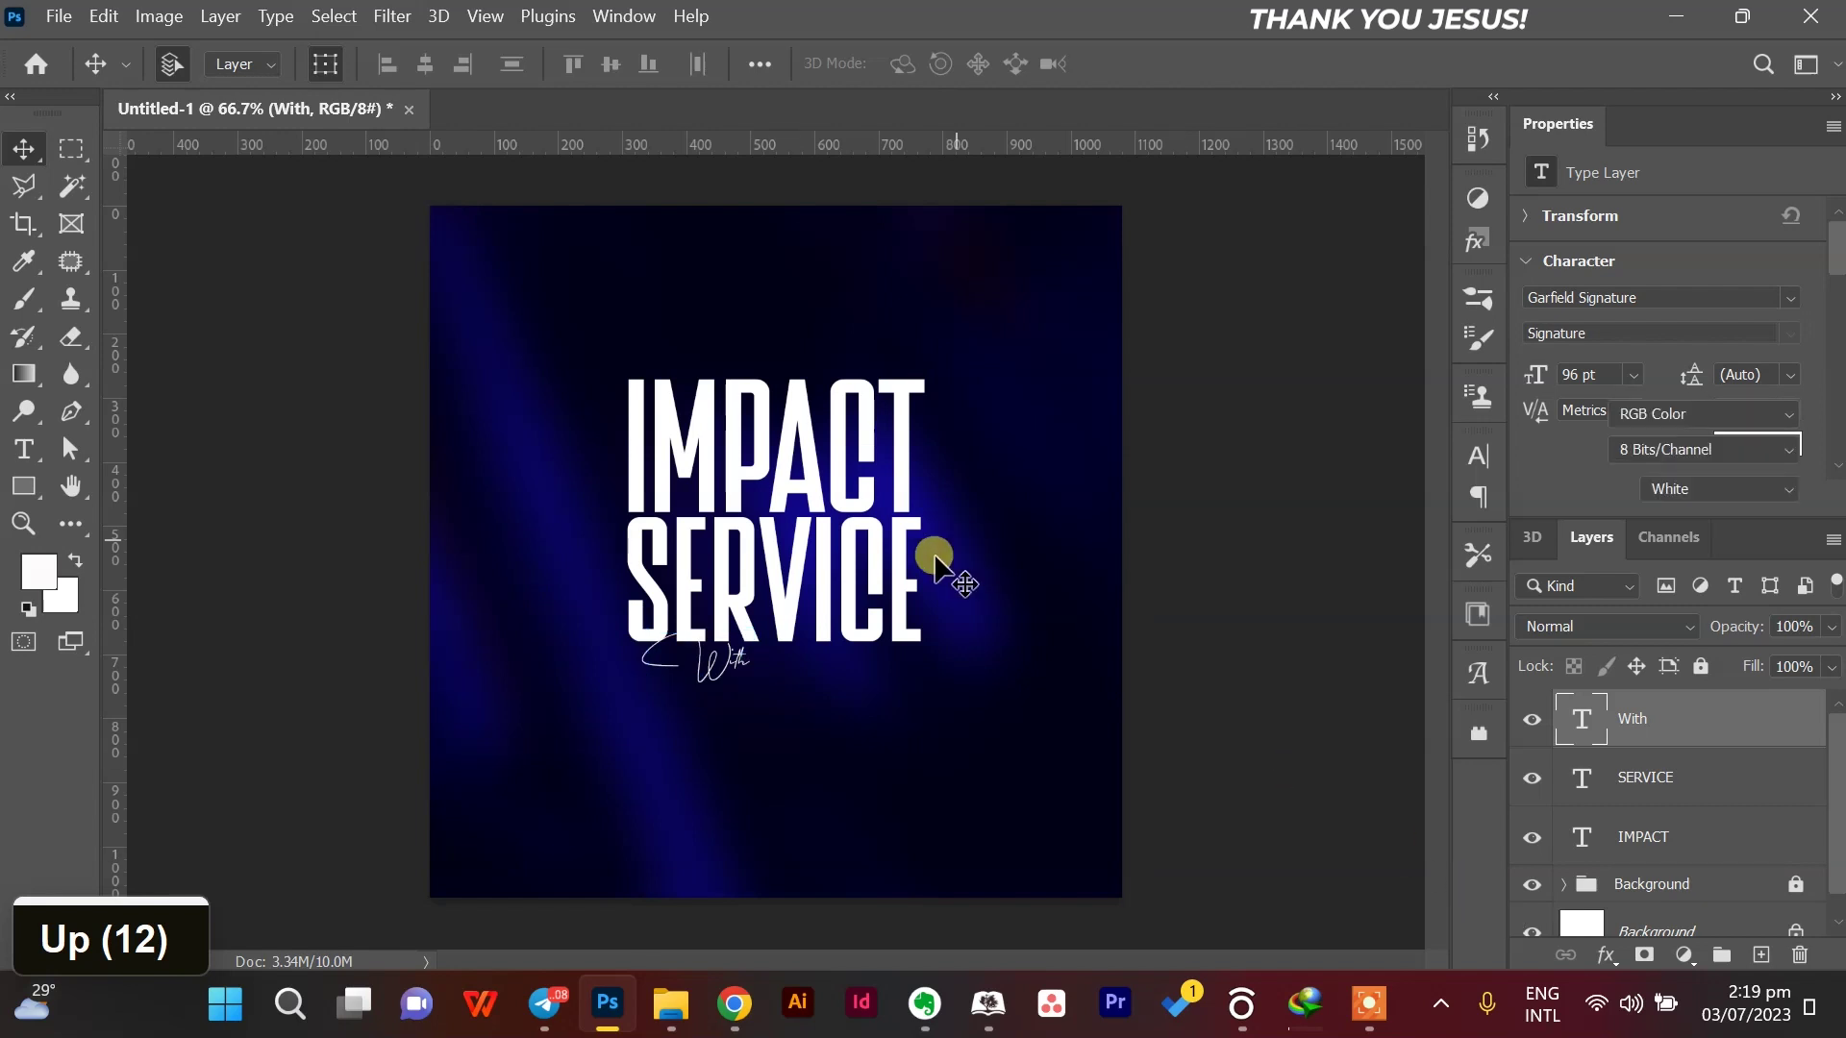
left_click(26, 448)
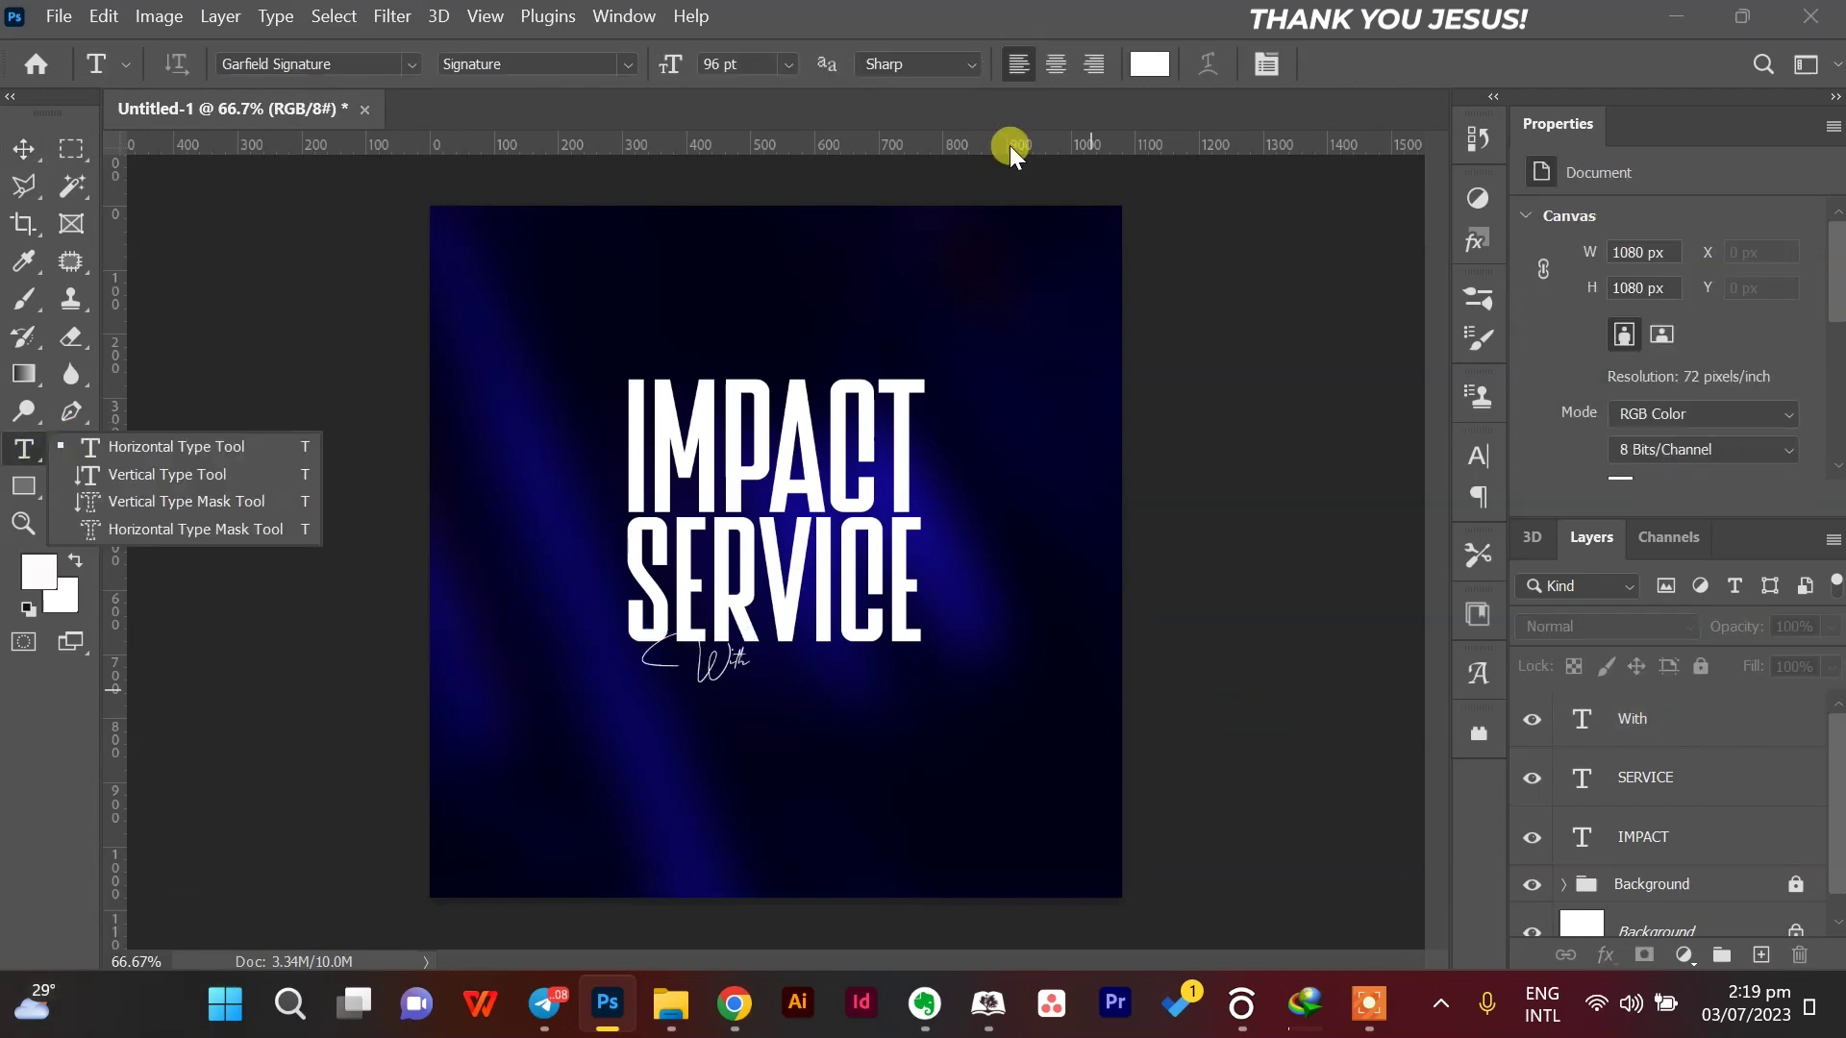
Put the IMPACT and SERVICE layers into a new group renamed 'Main'.
left_click(27, 144)
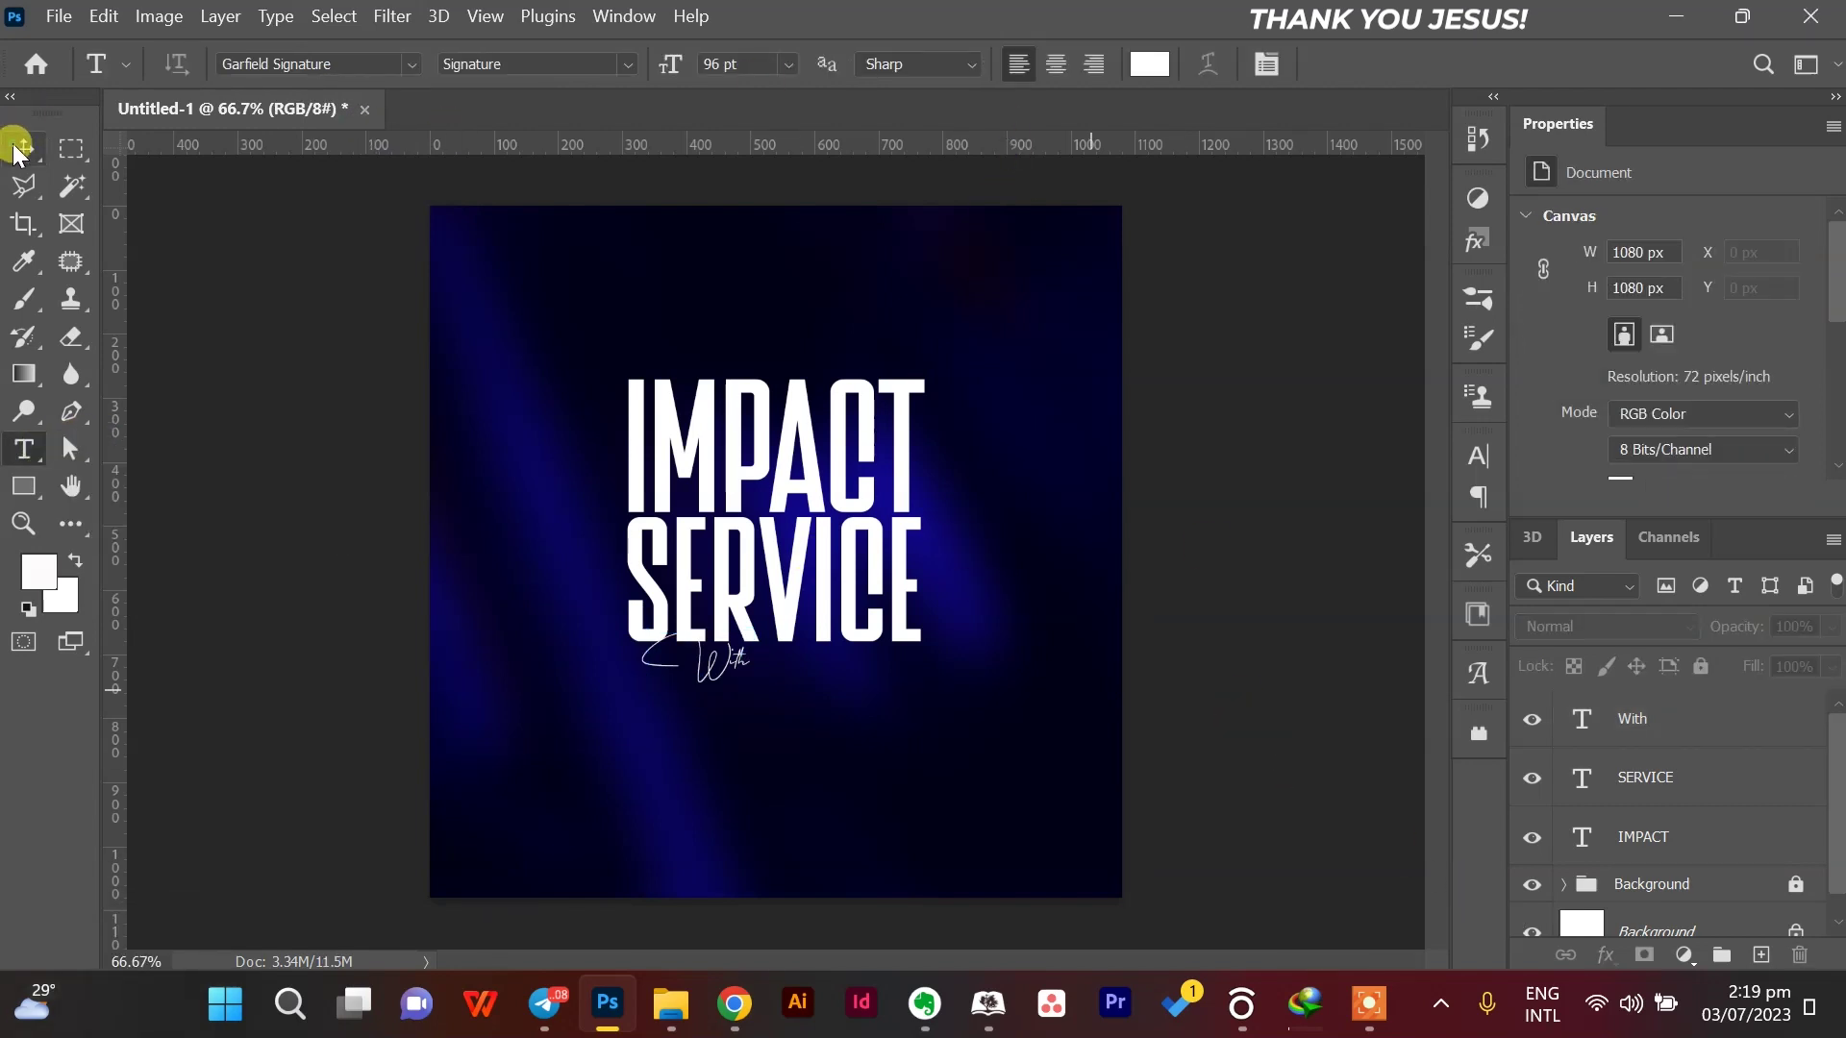
left_click(1678, 784, "ctrl")
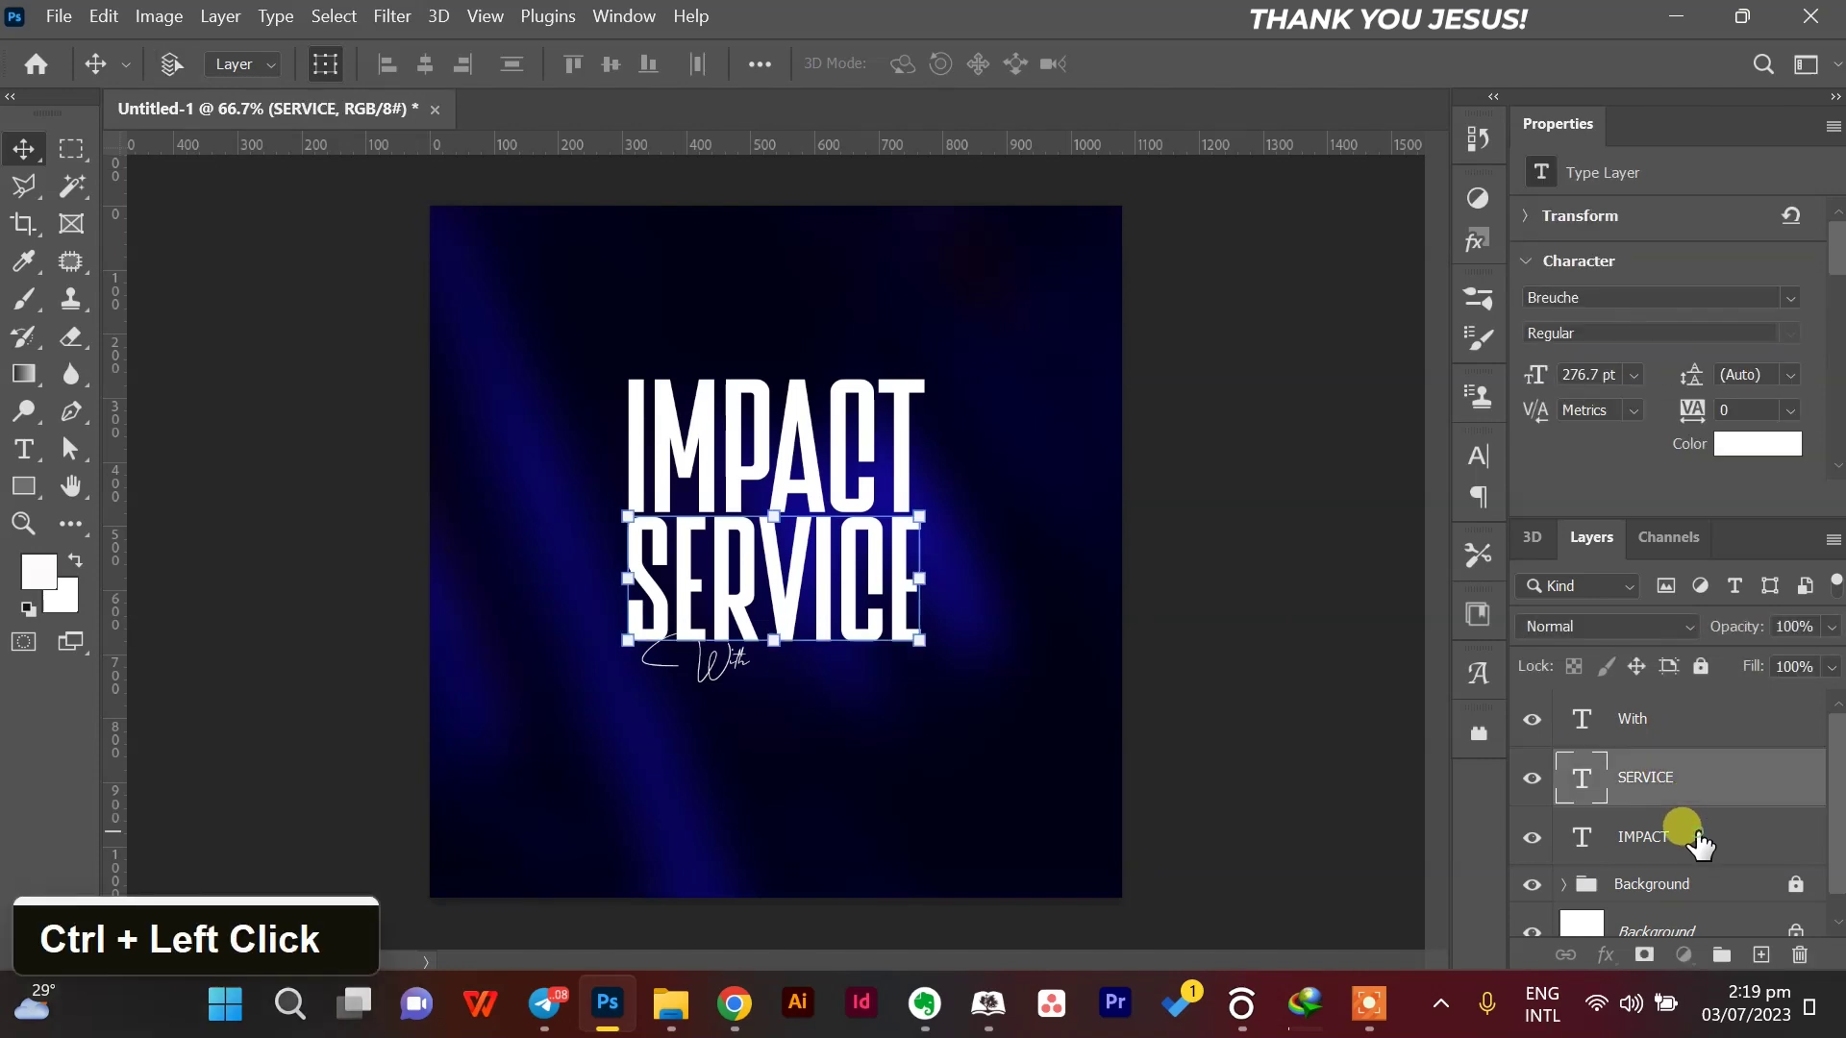
left_click(1722, 954)
double_click(1661, 760)
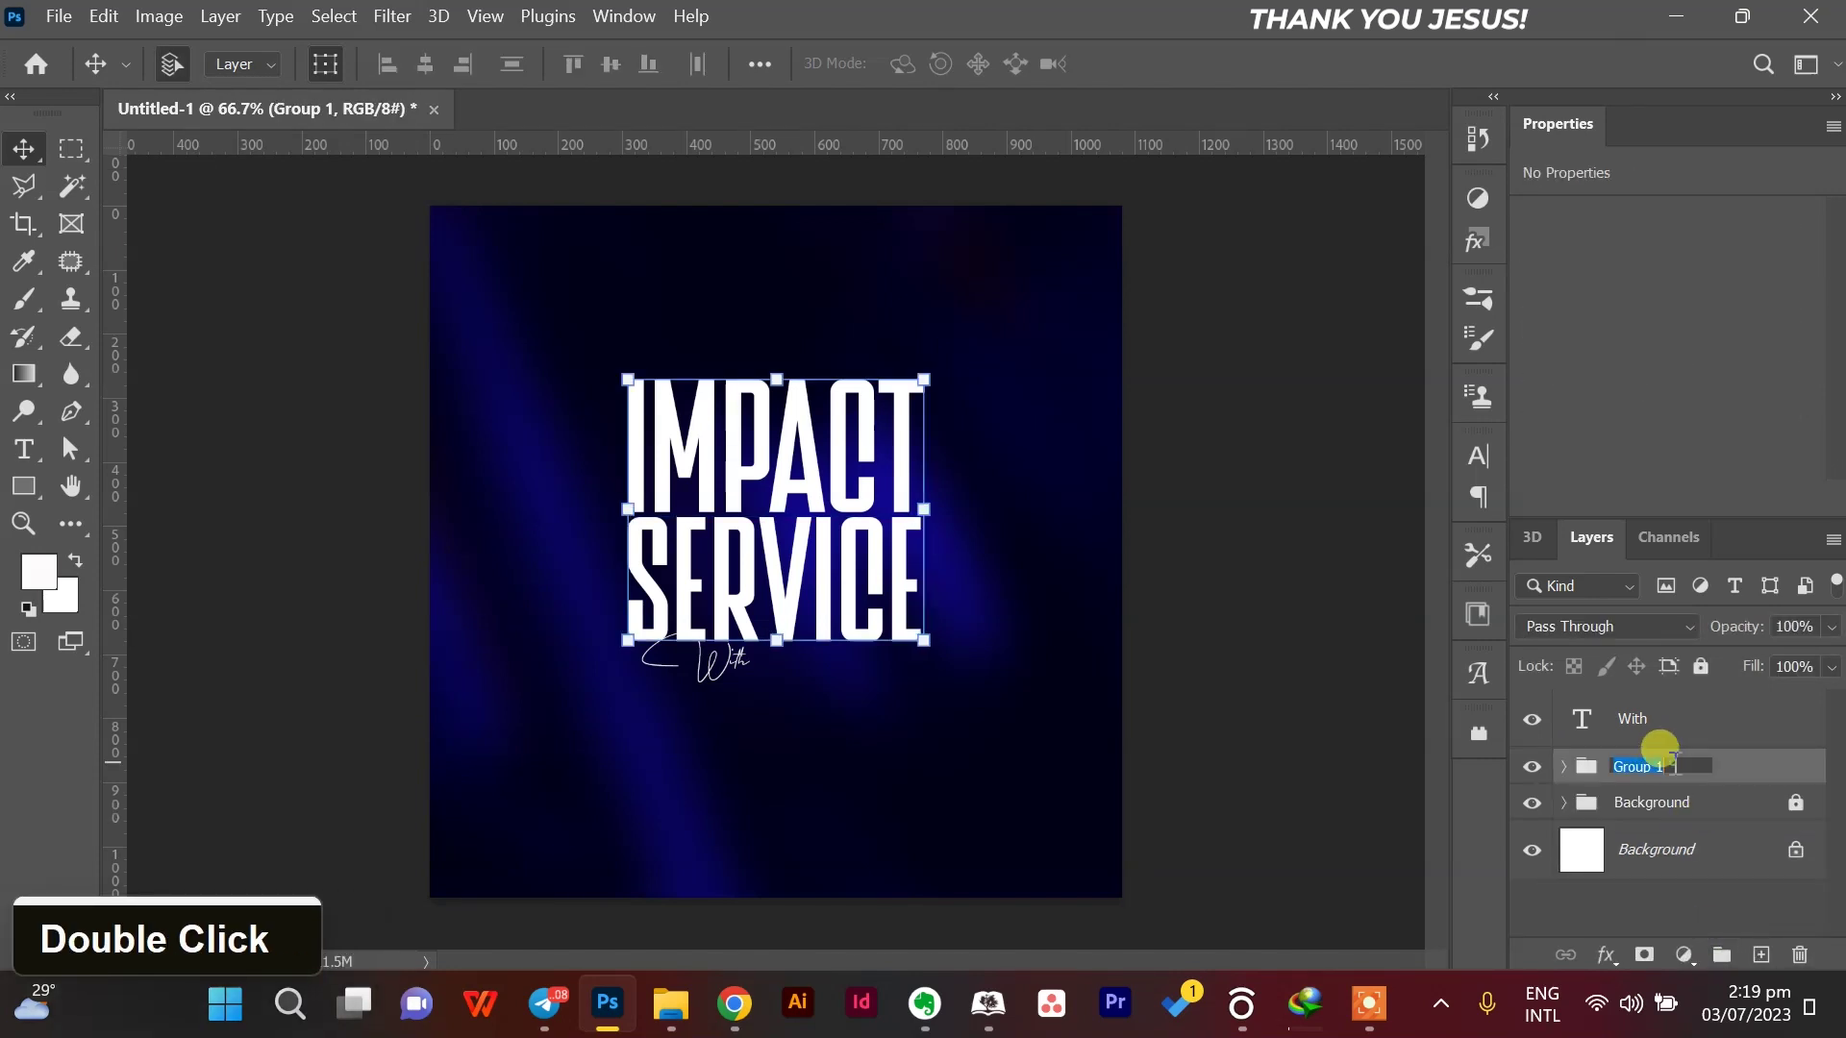
type("Main")
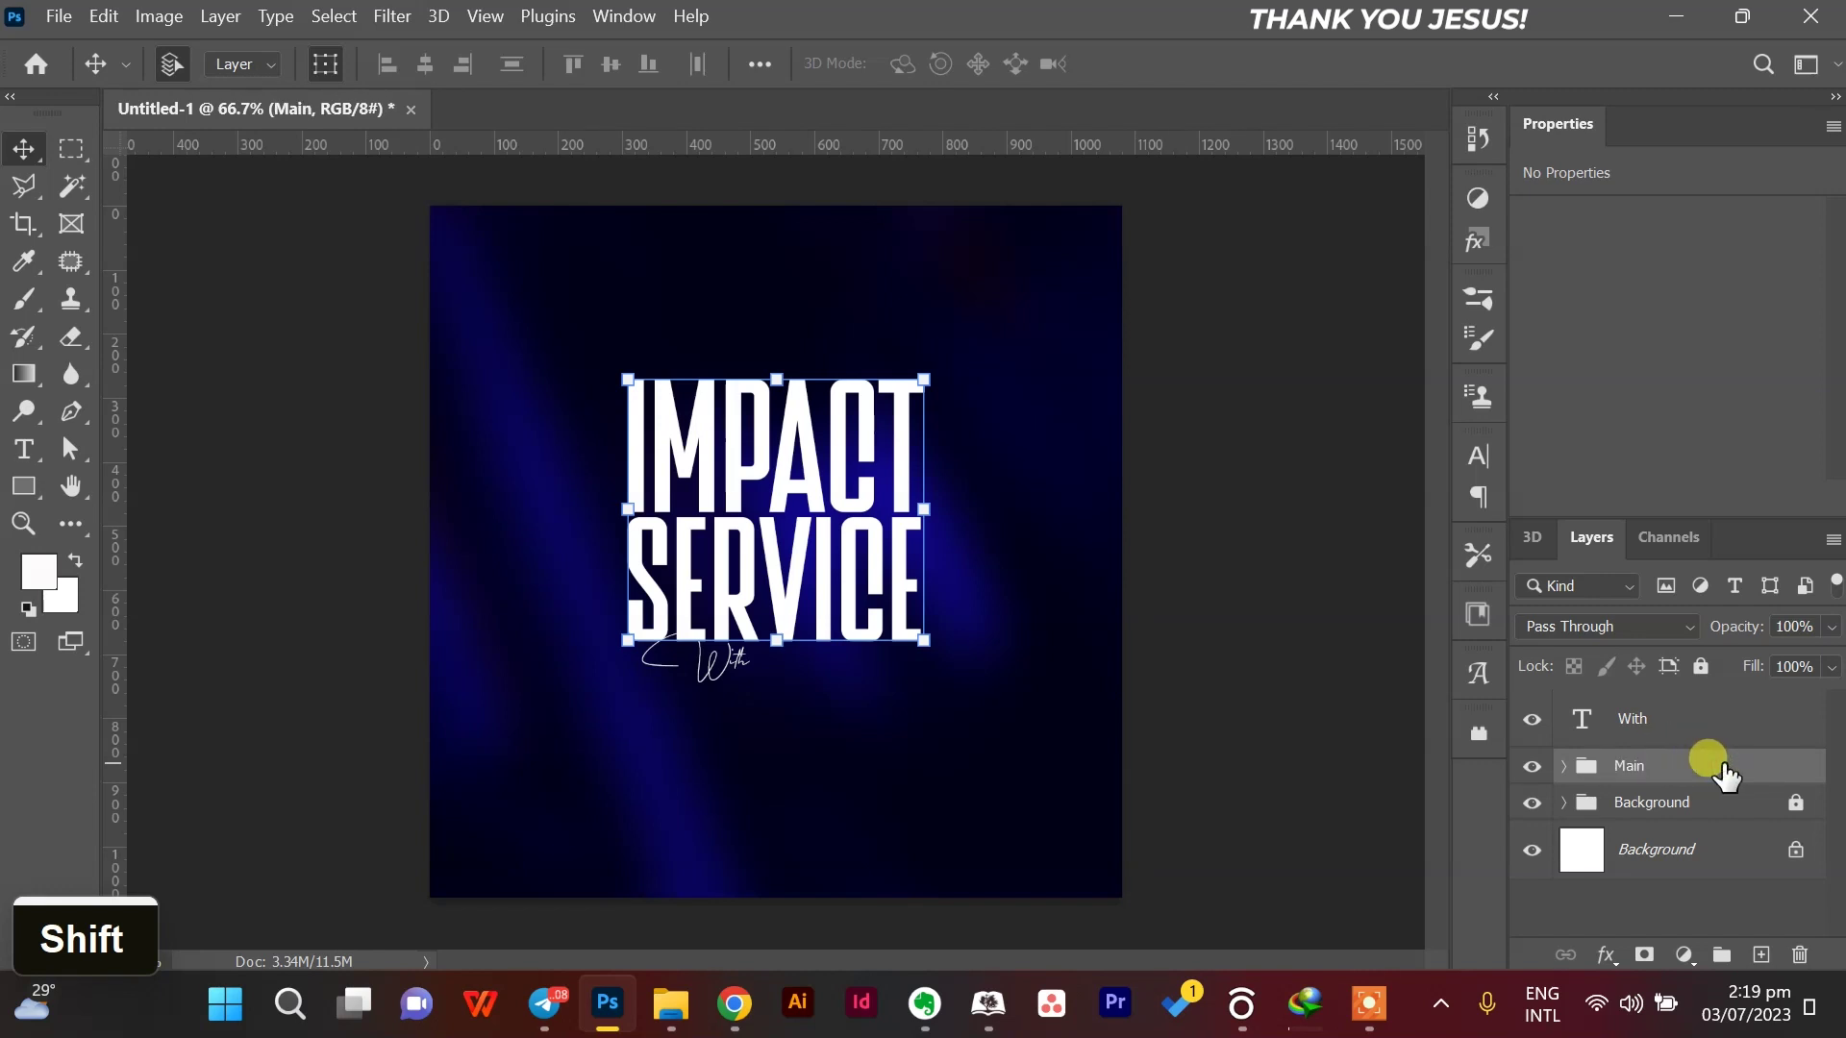
left_click(1701, 667)
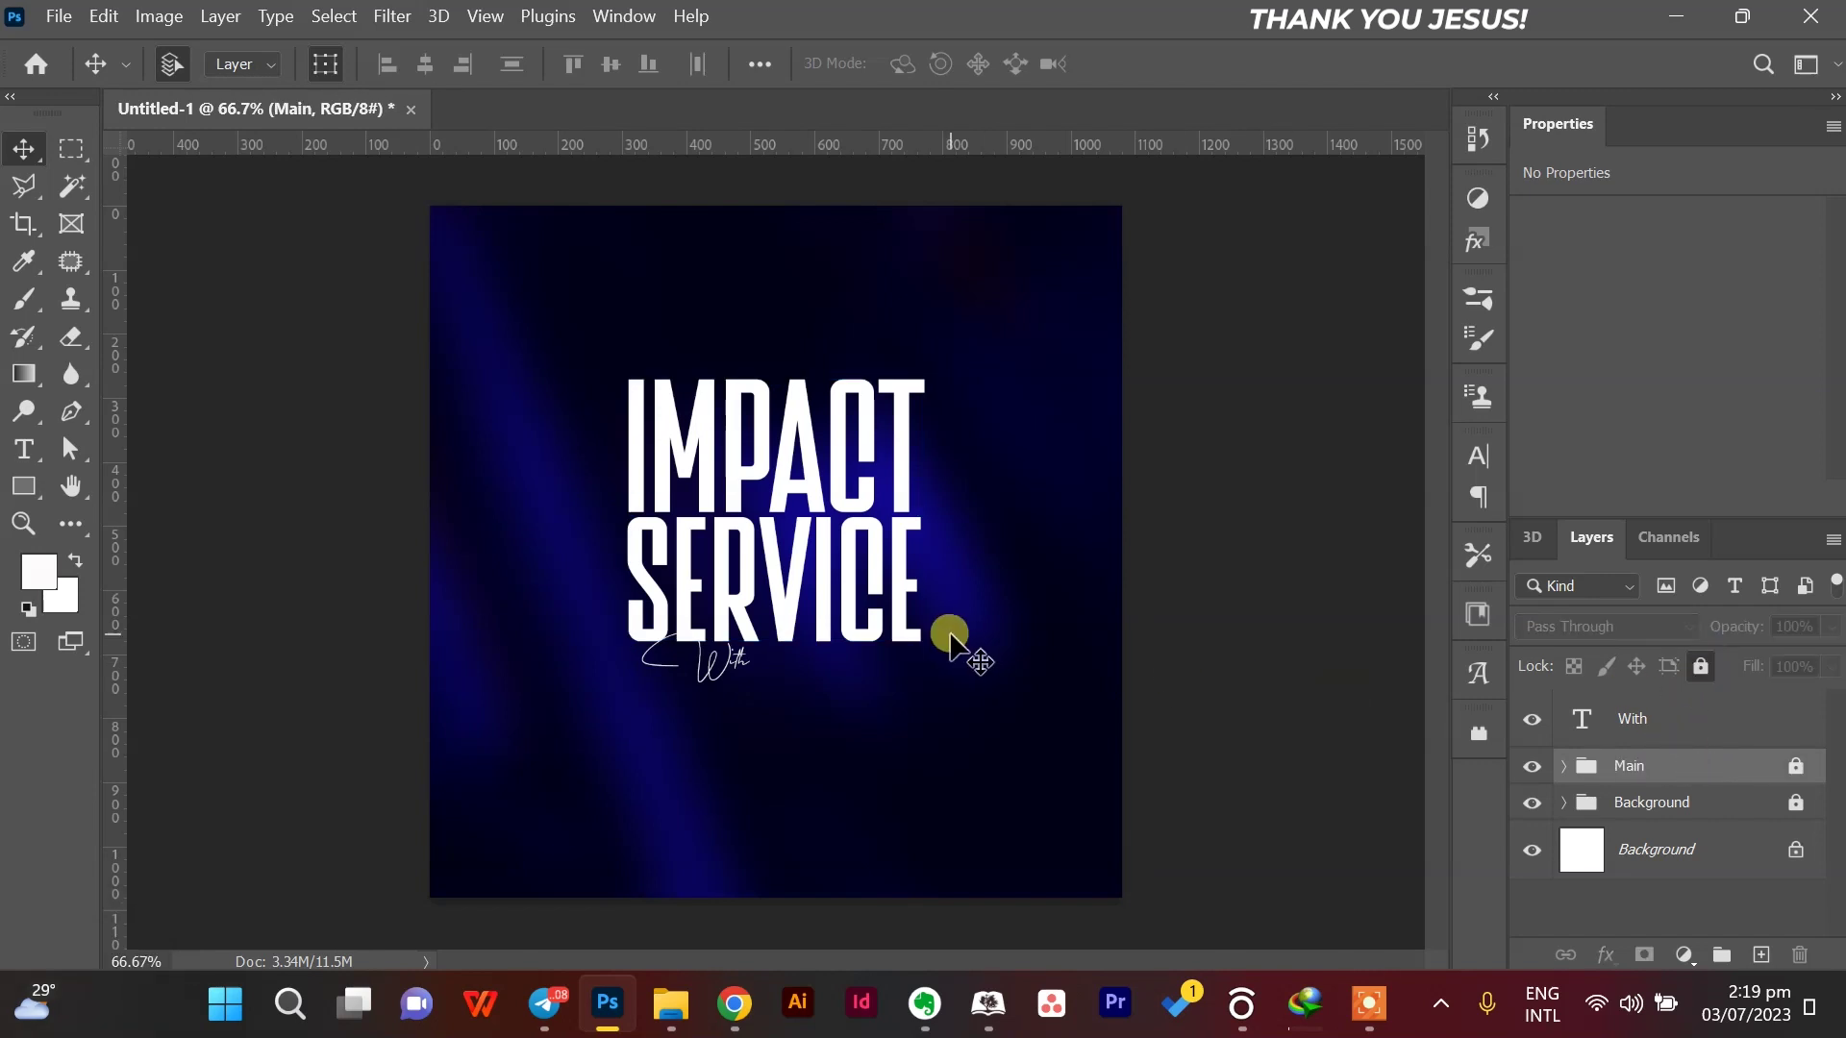
left_click(1796, 766)
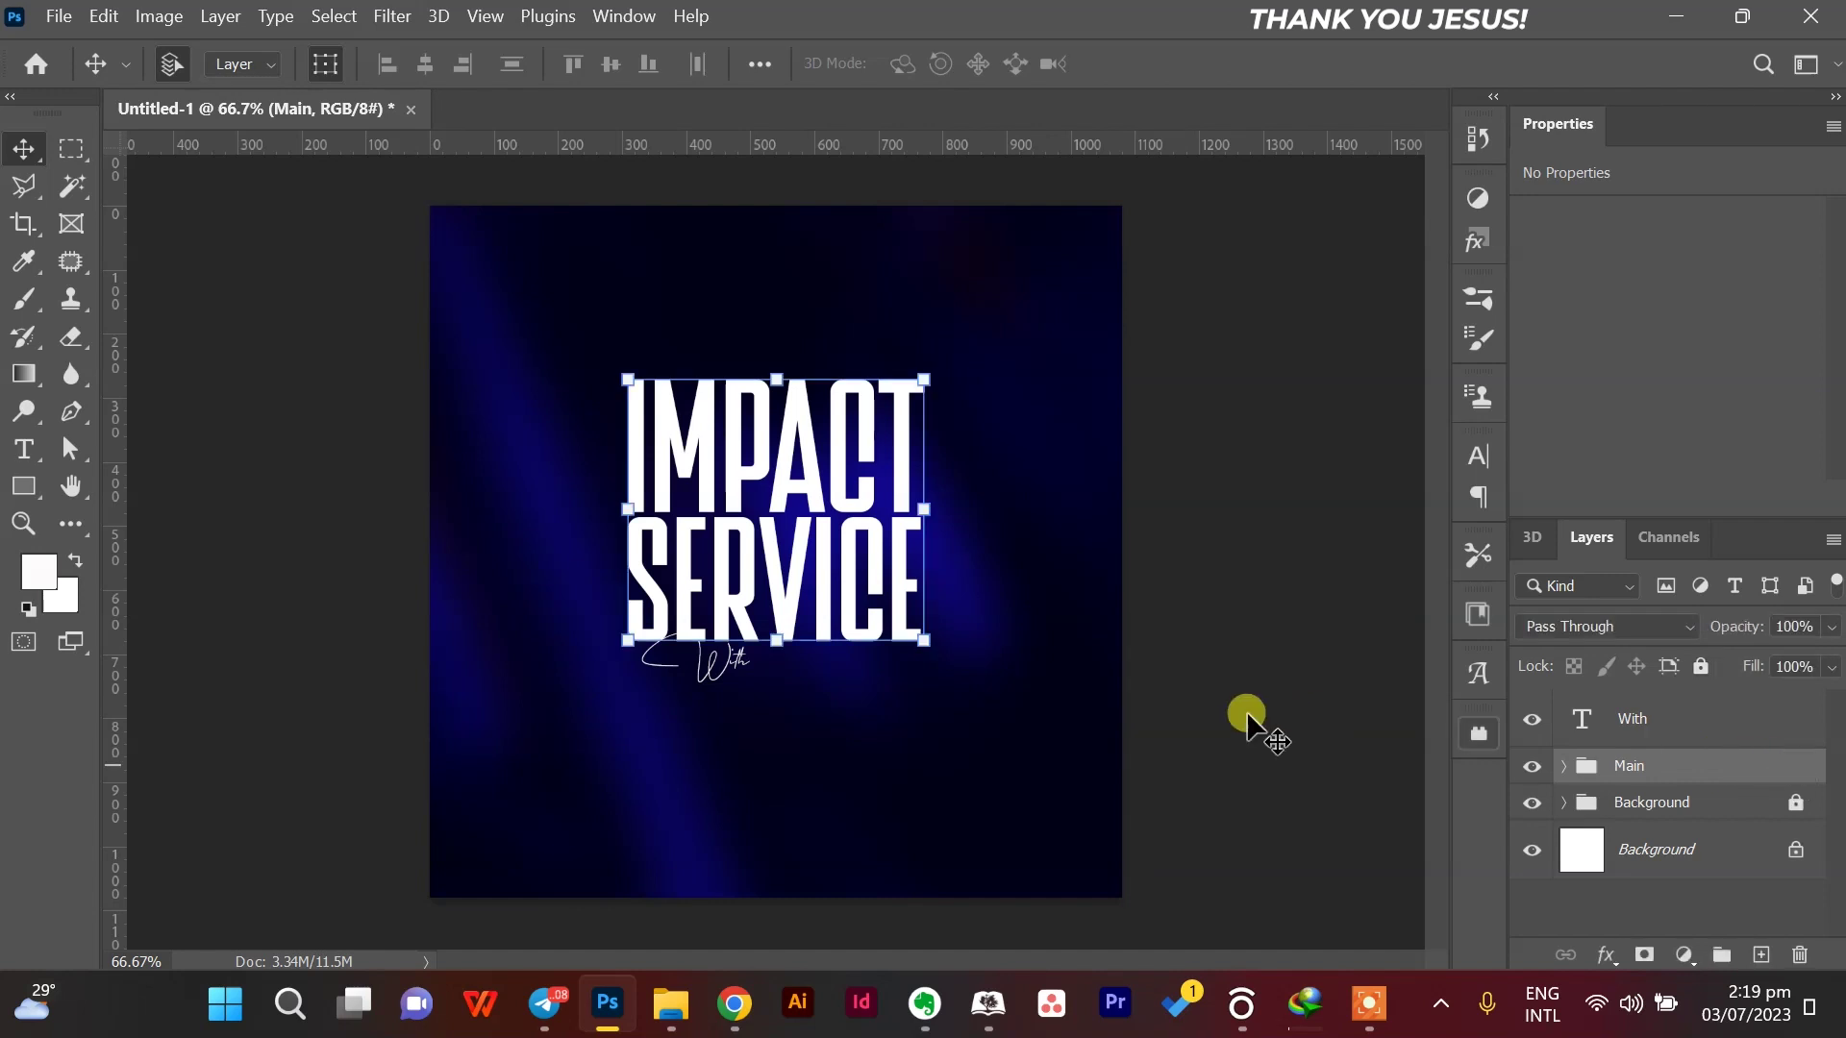
left_click(1195, 713)
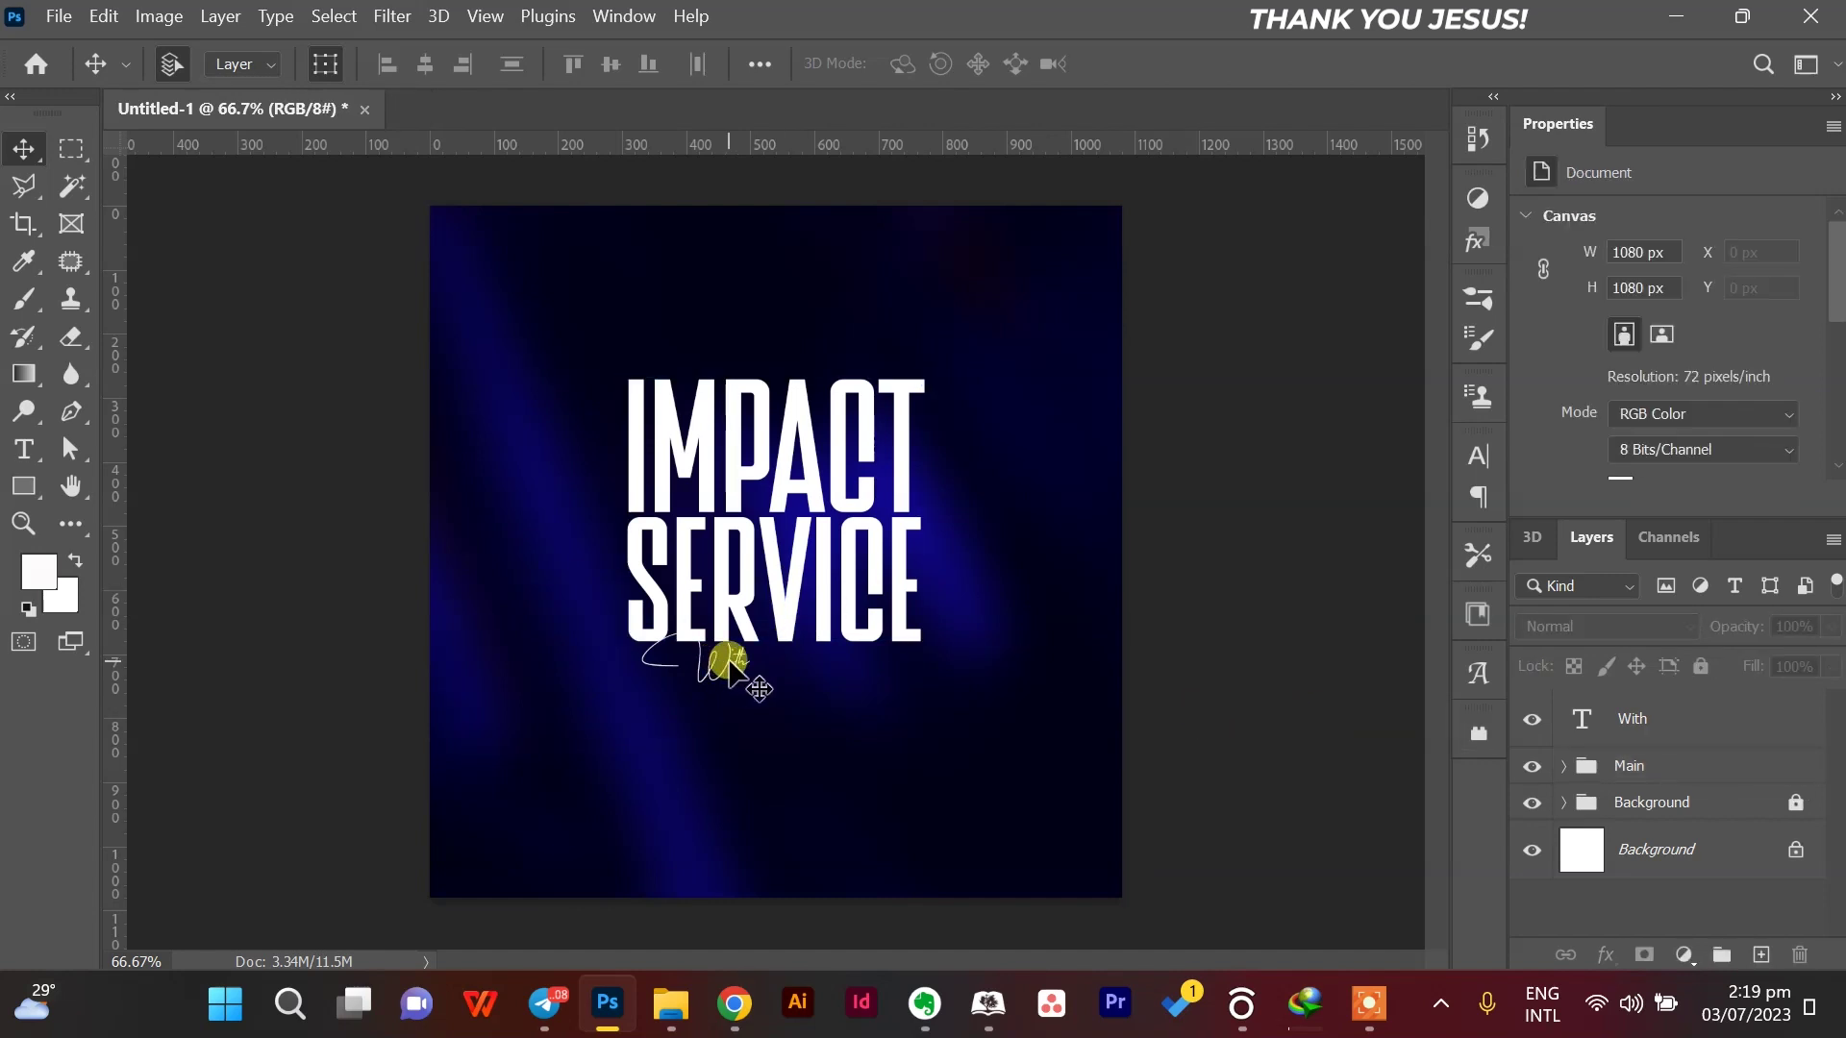
left_click_drag(728, 663, 806, 684)
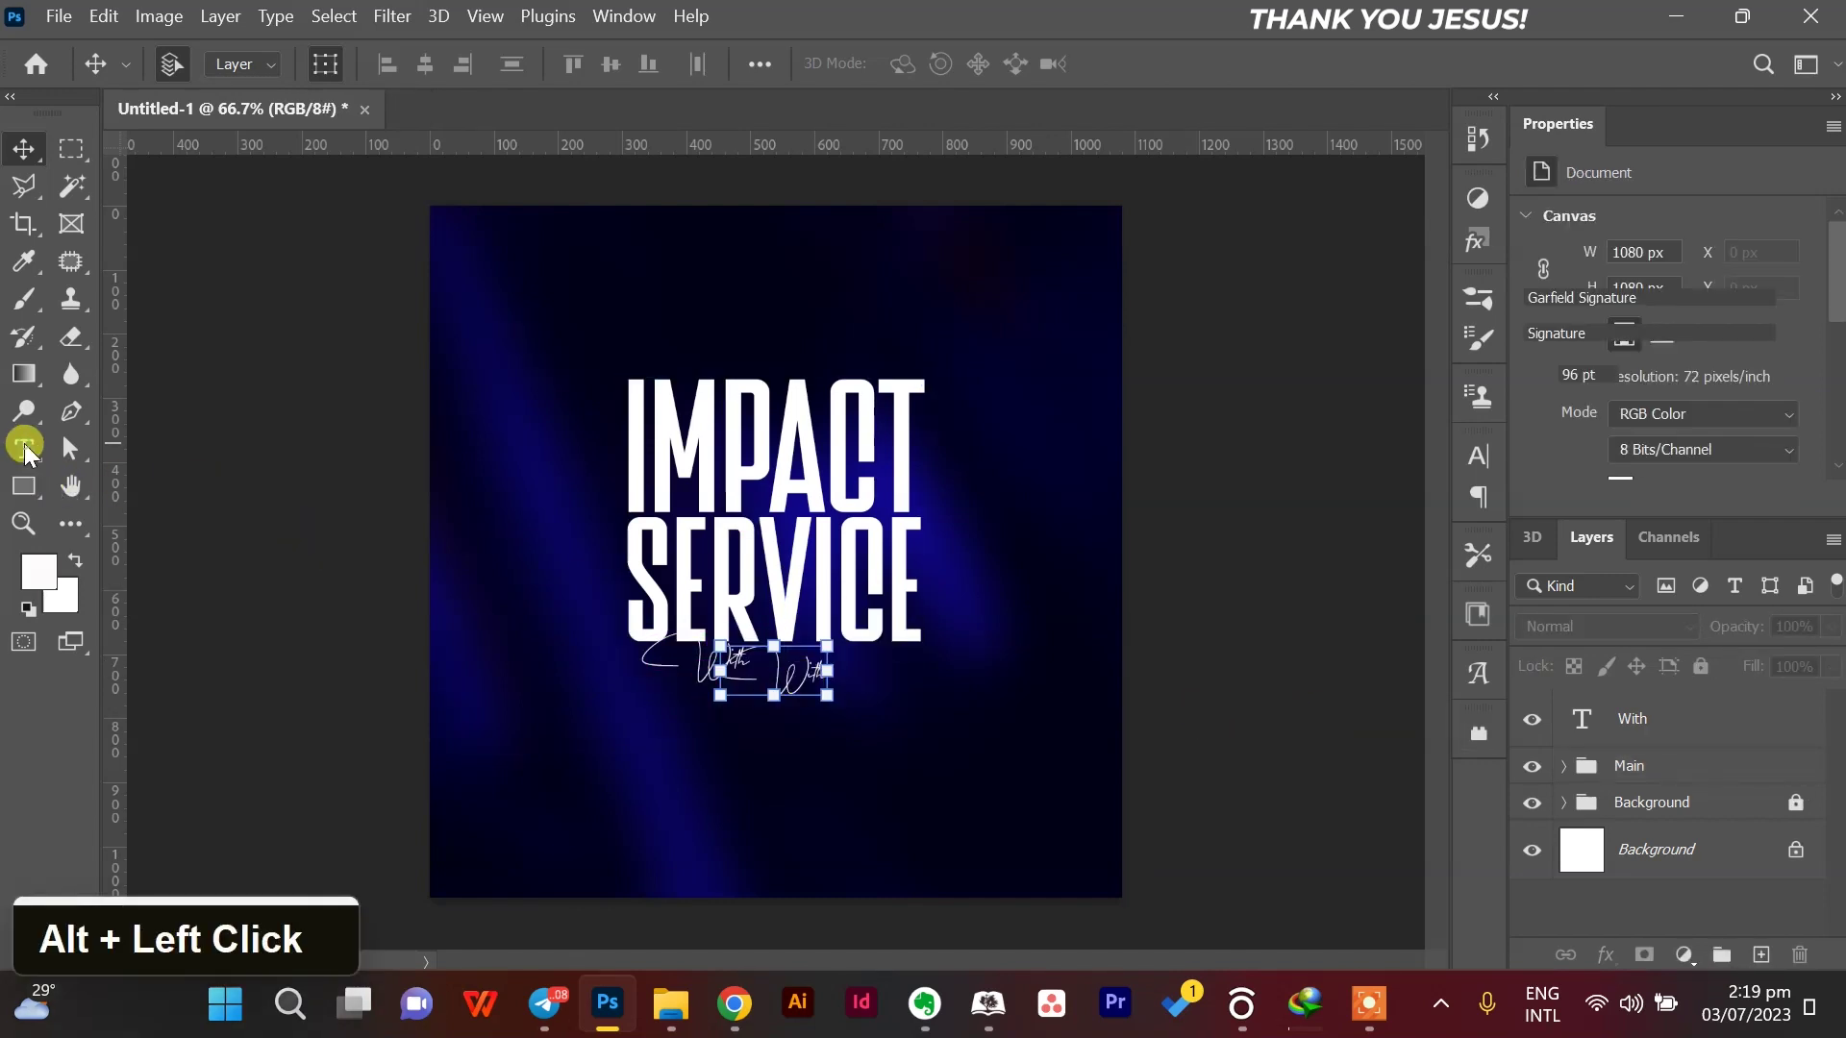
Retype the copied With text as the guest minister's name and shrink it to 24 pt.
left_click(24, 446)
left_click(781, 667)
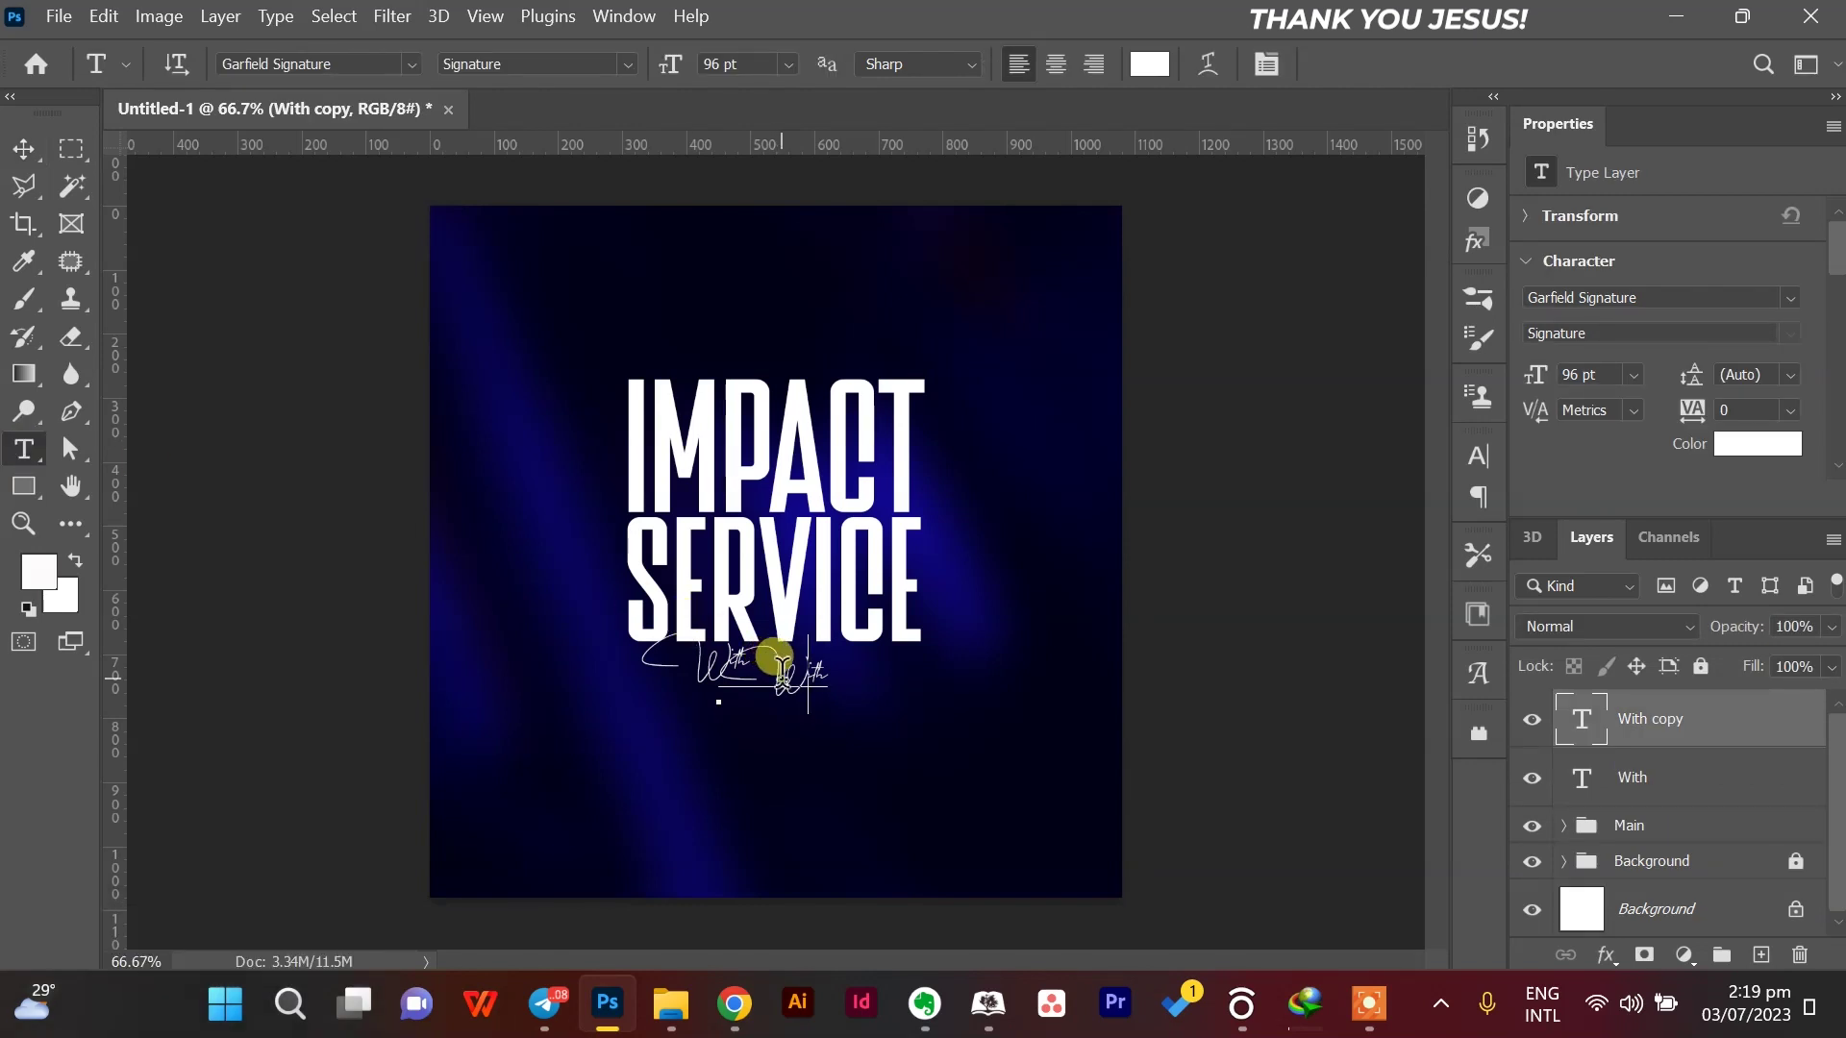
key("ctrl+a")
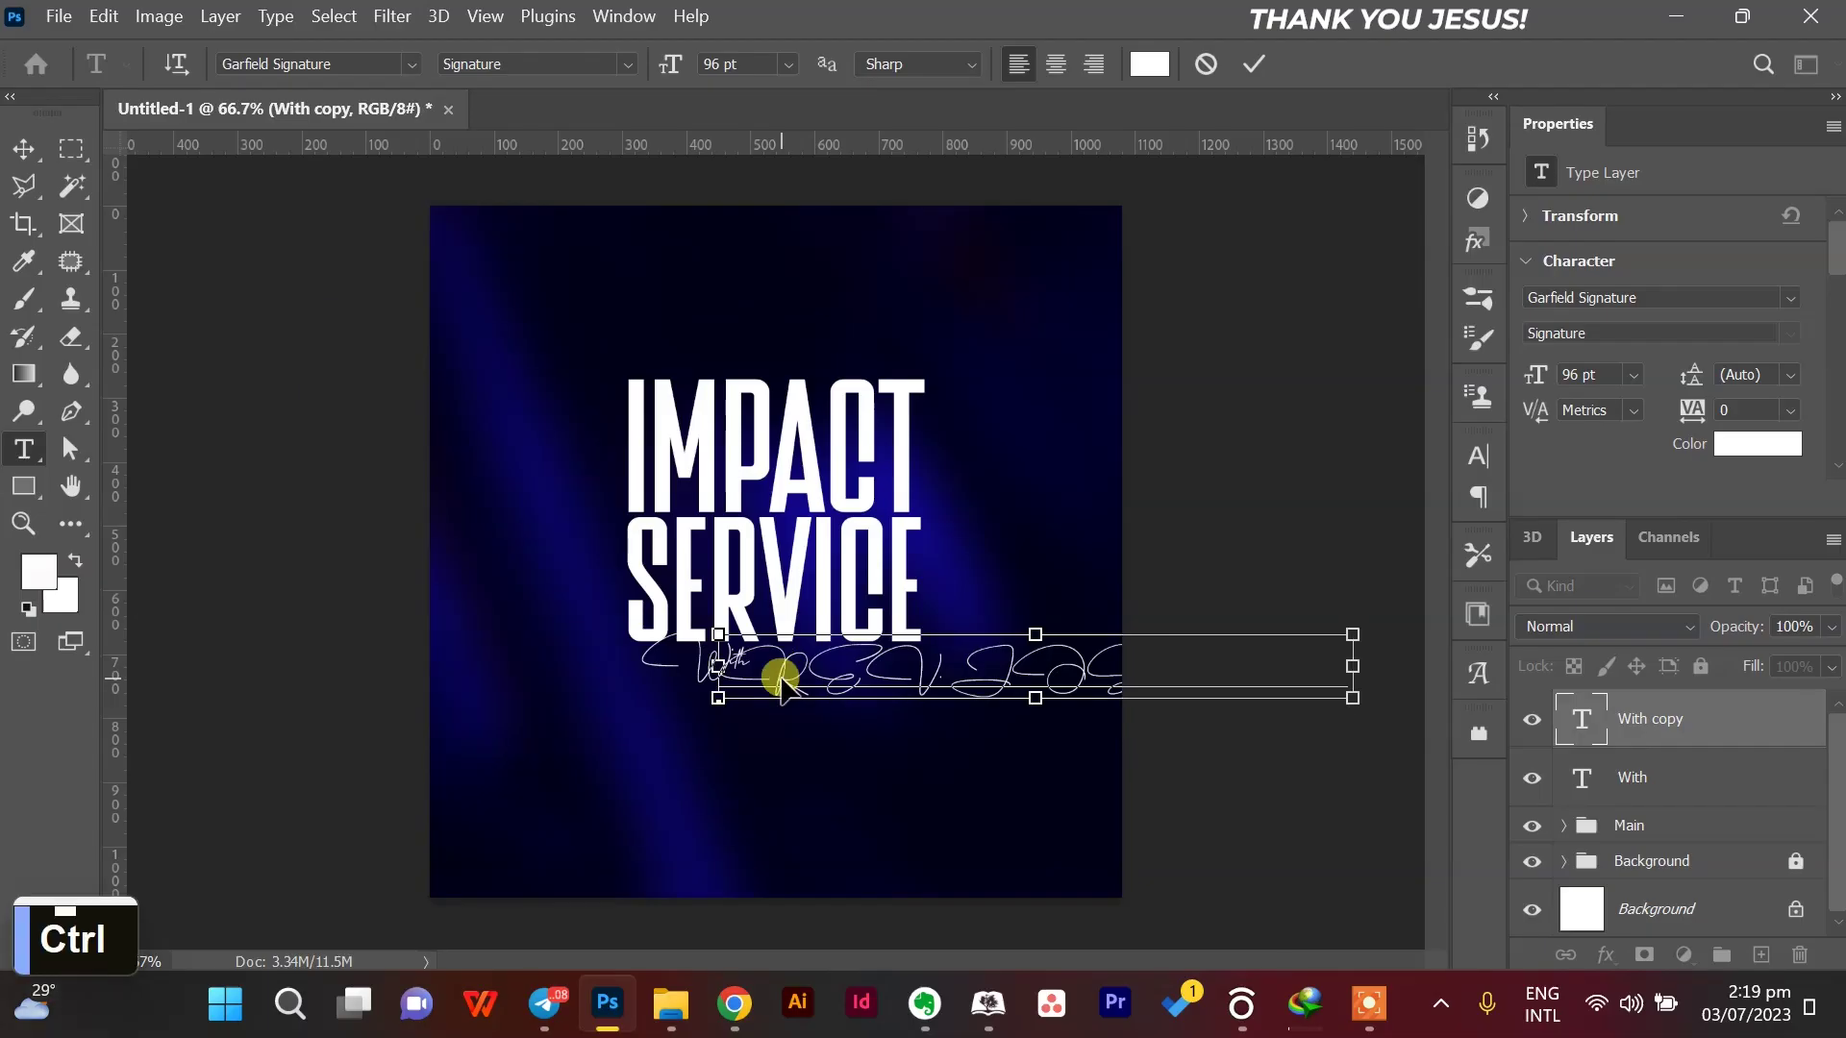
key("ctrl+a")
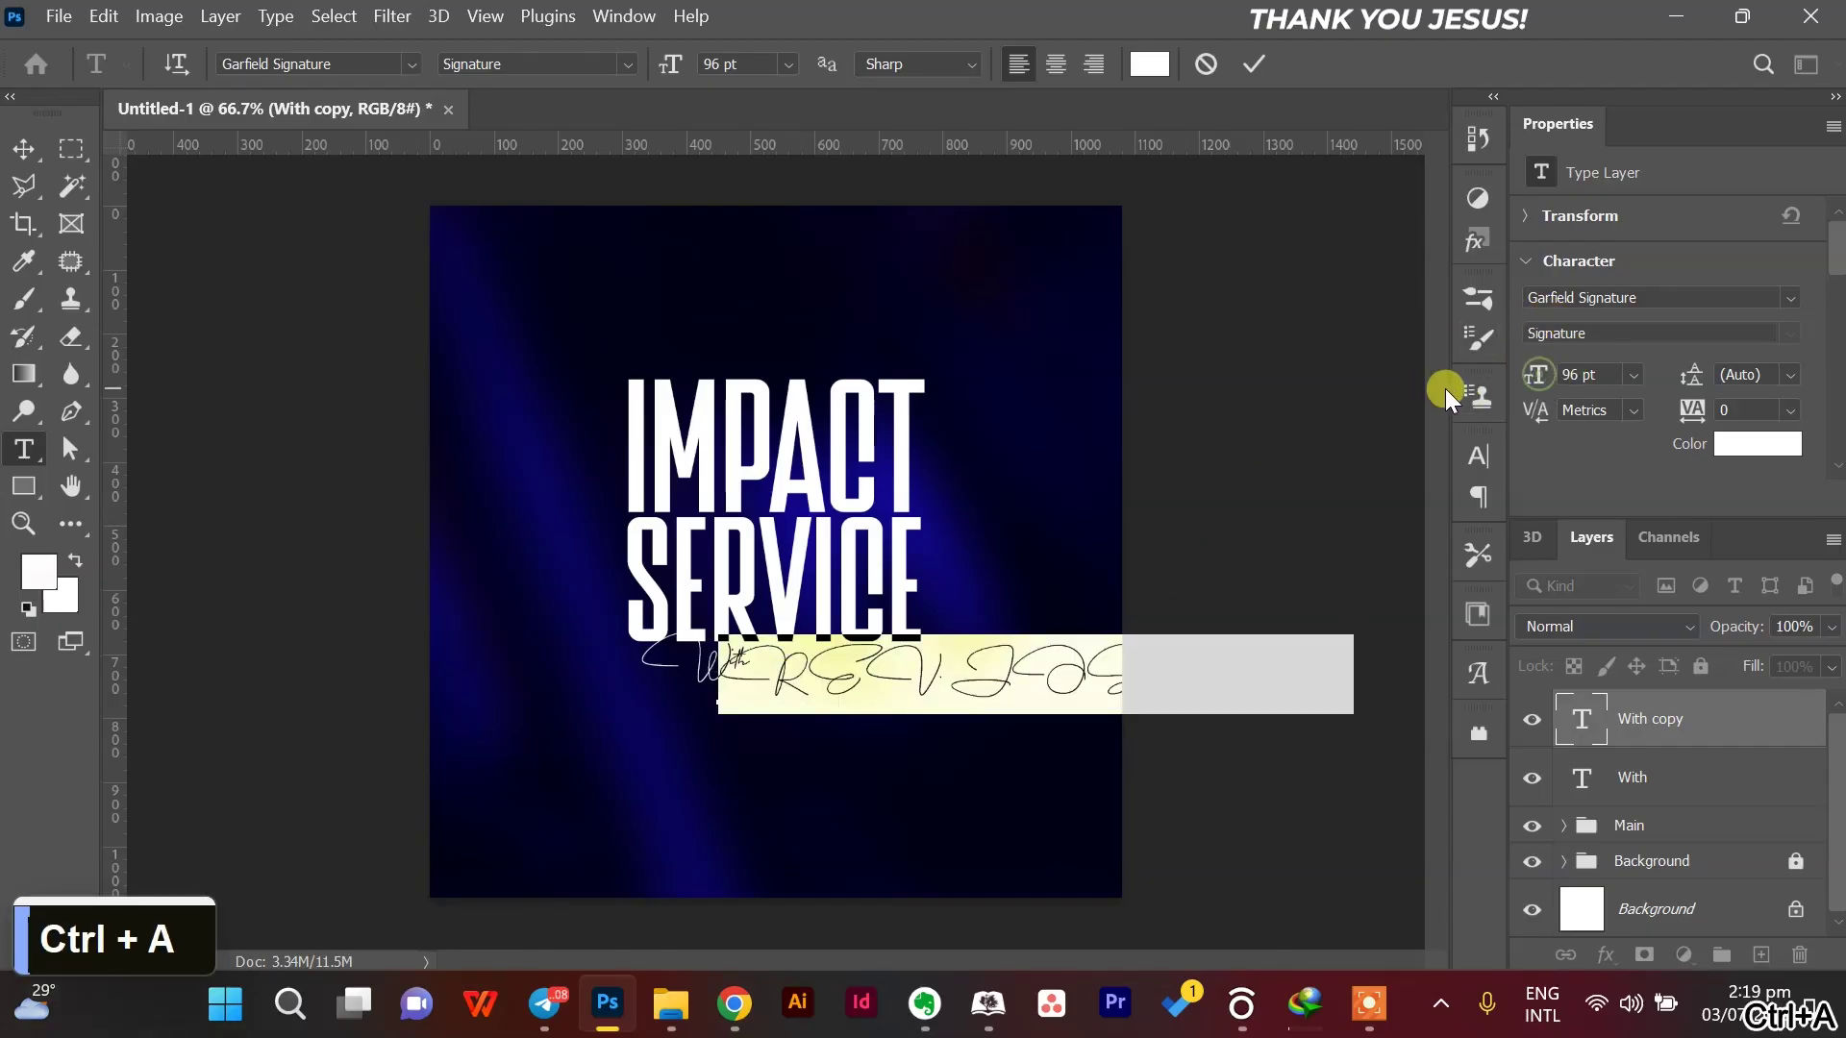
left_click_drag(1538, 388, 1411, 409)
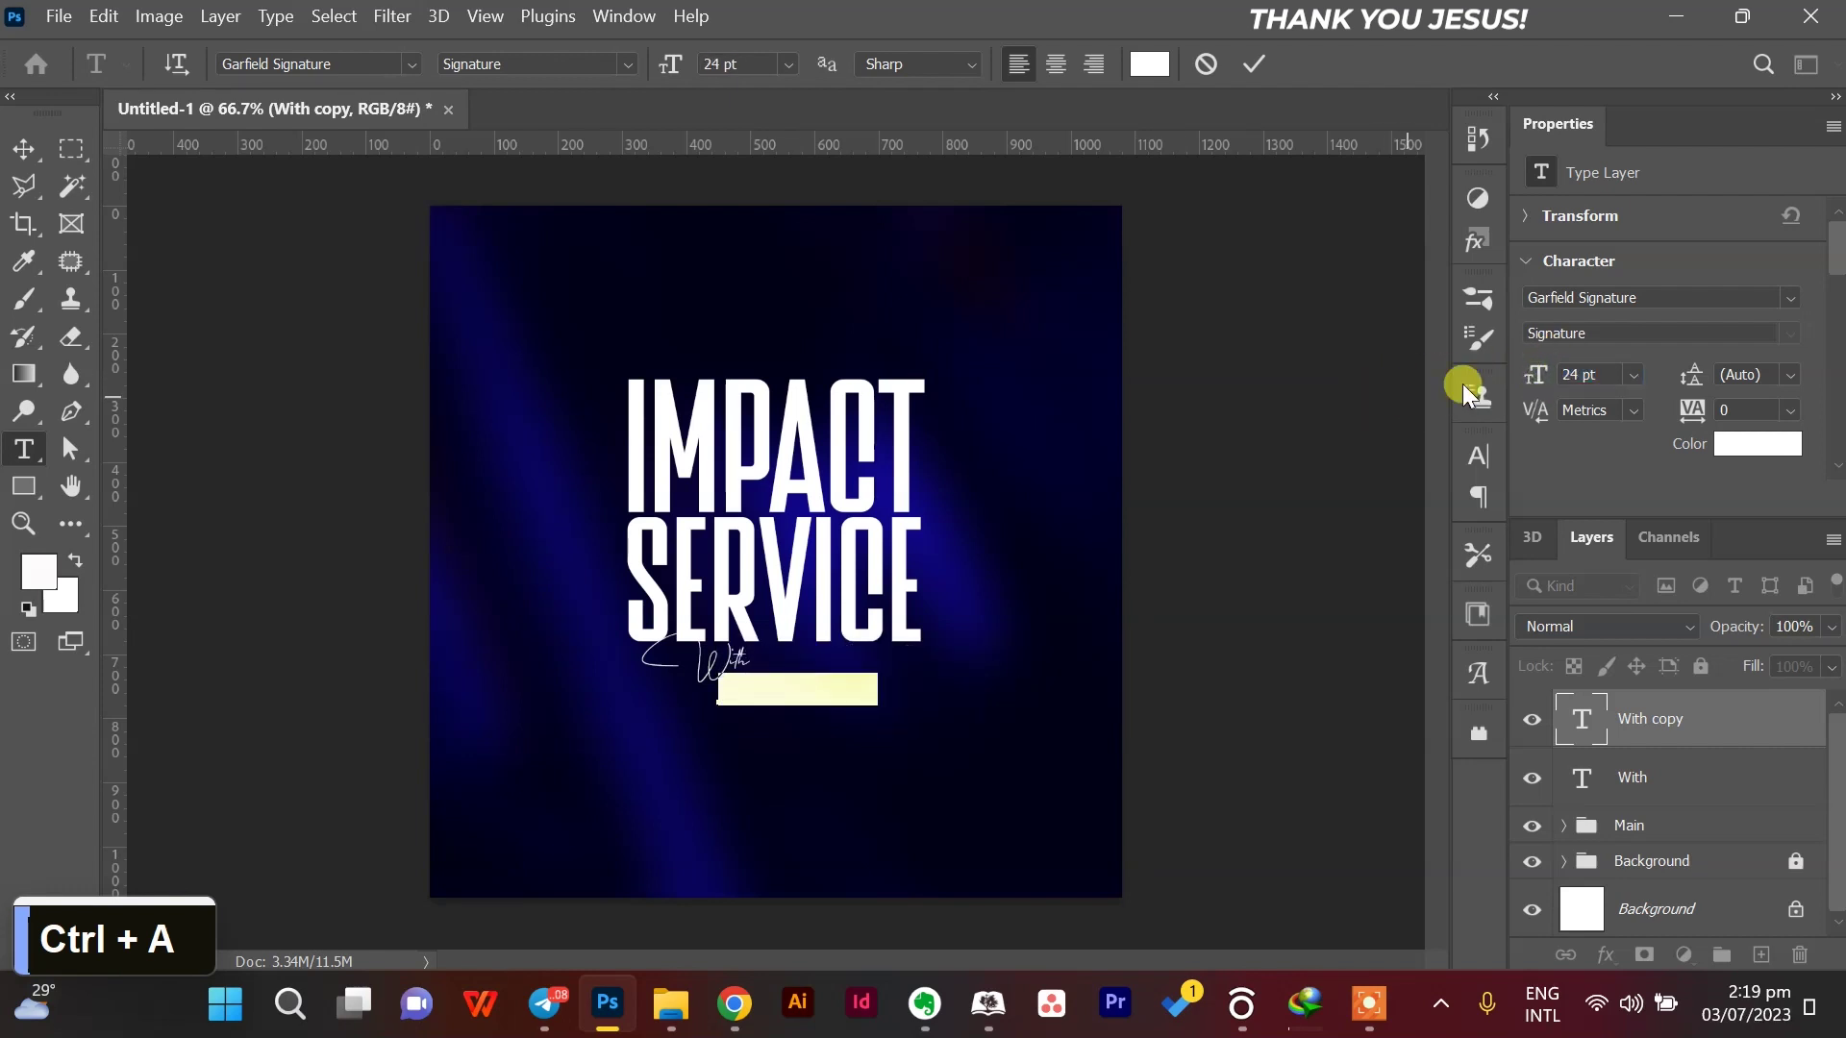
Set the minister's name in Montserrat Bold.
left_click(1792, 294)
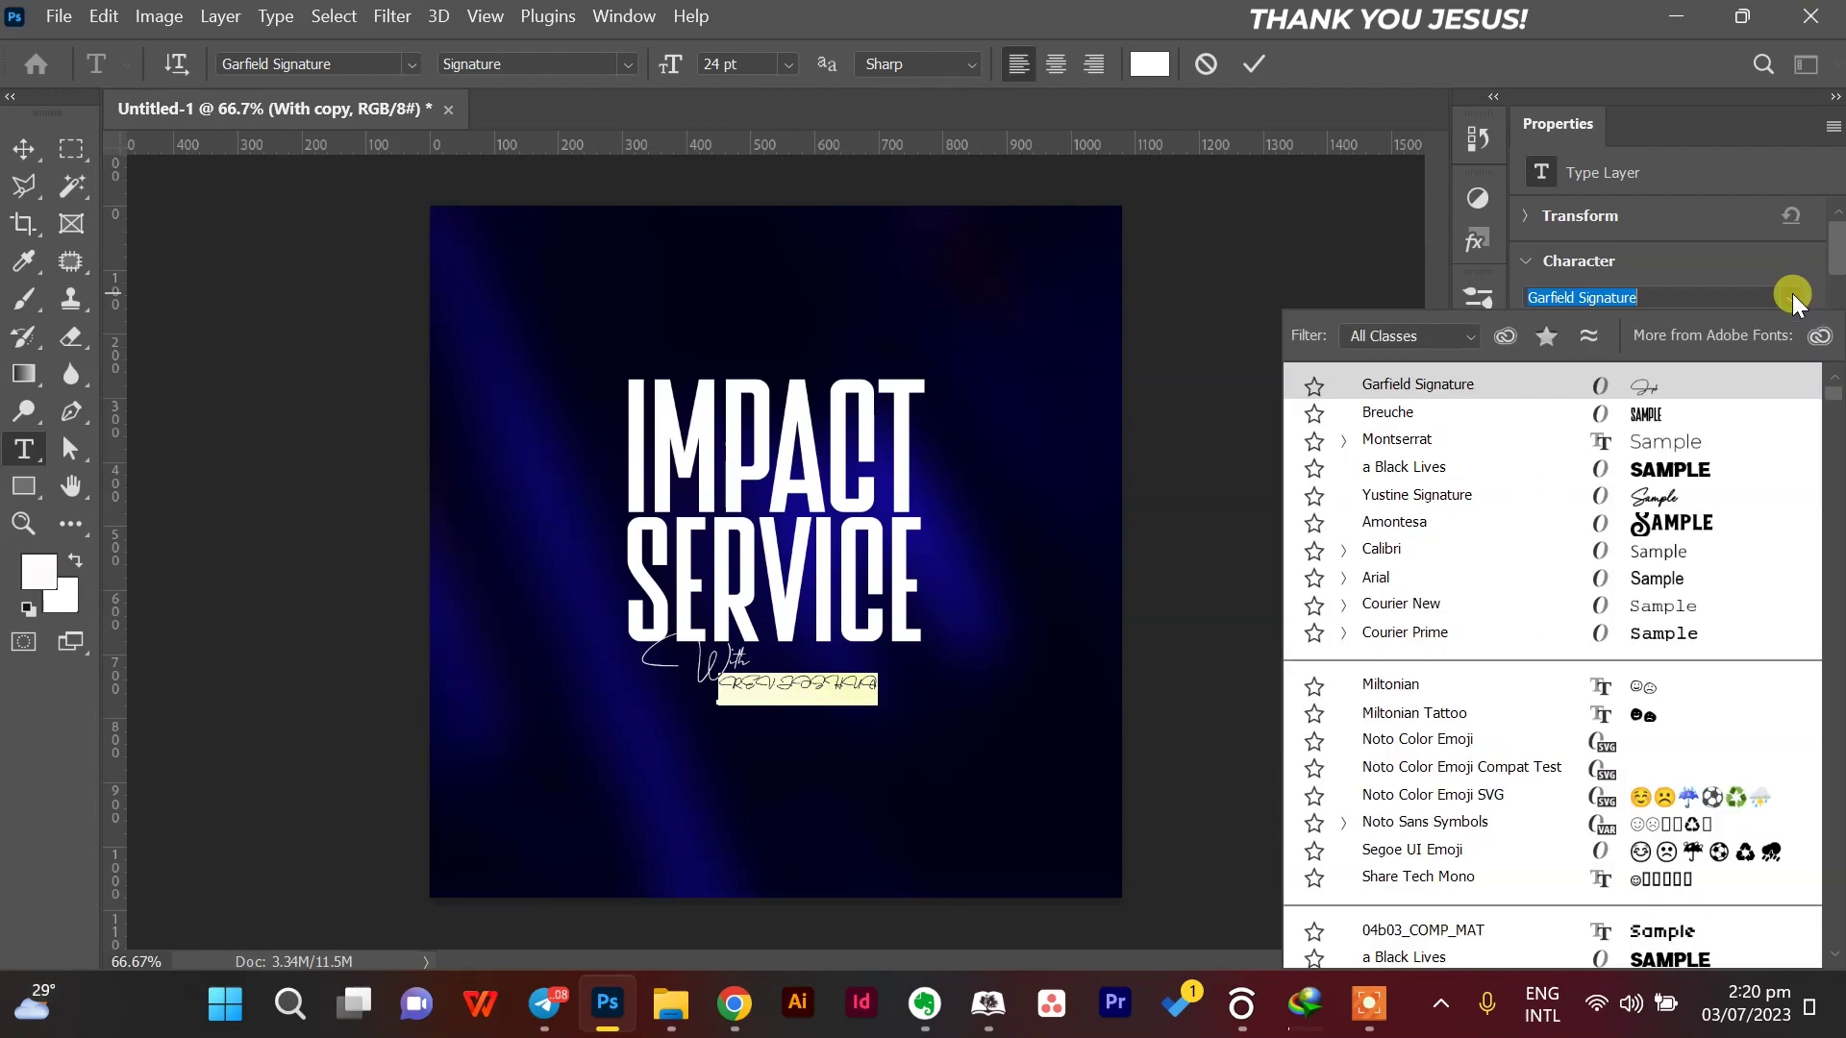
left_click(1675, 444)
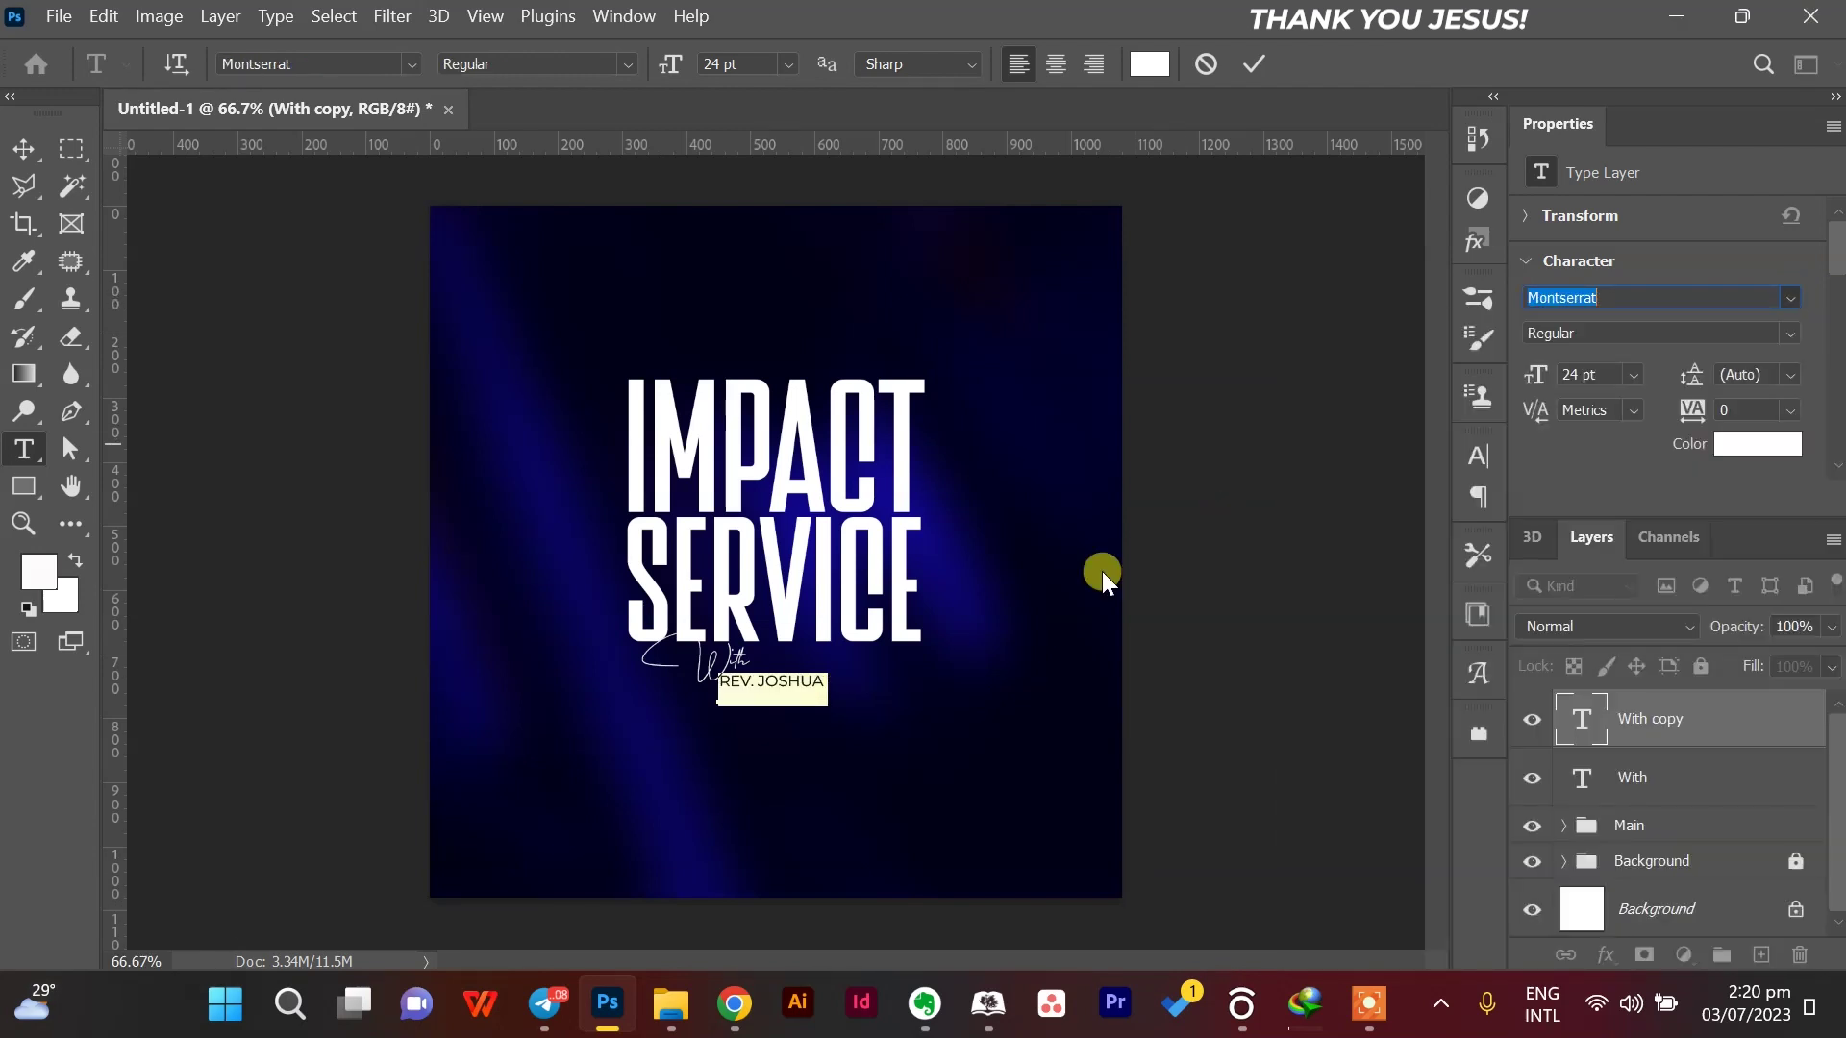
left_click(815, 680)
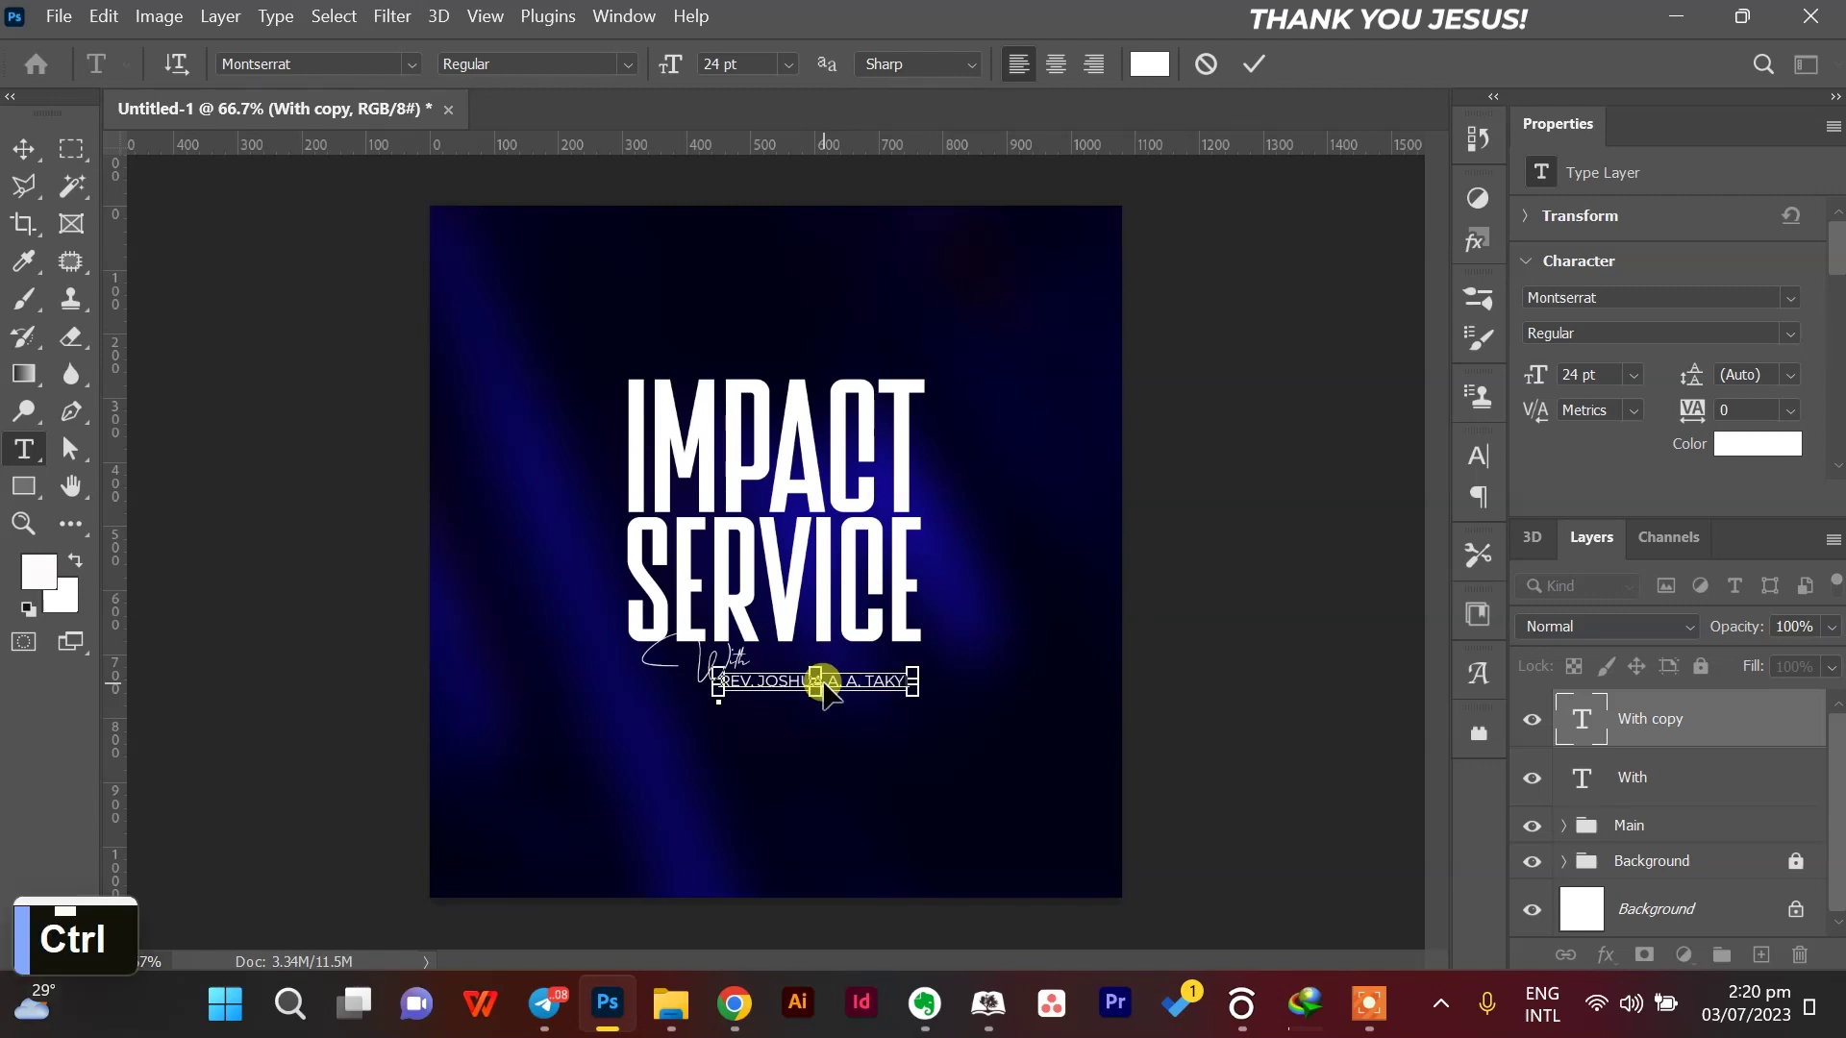
key("ctrl+a")
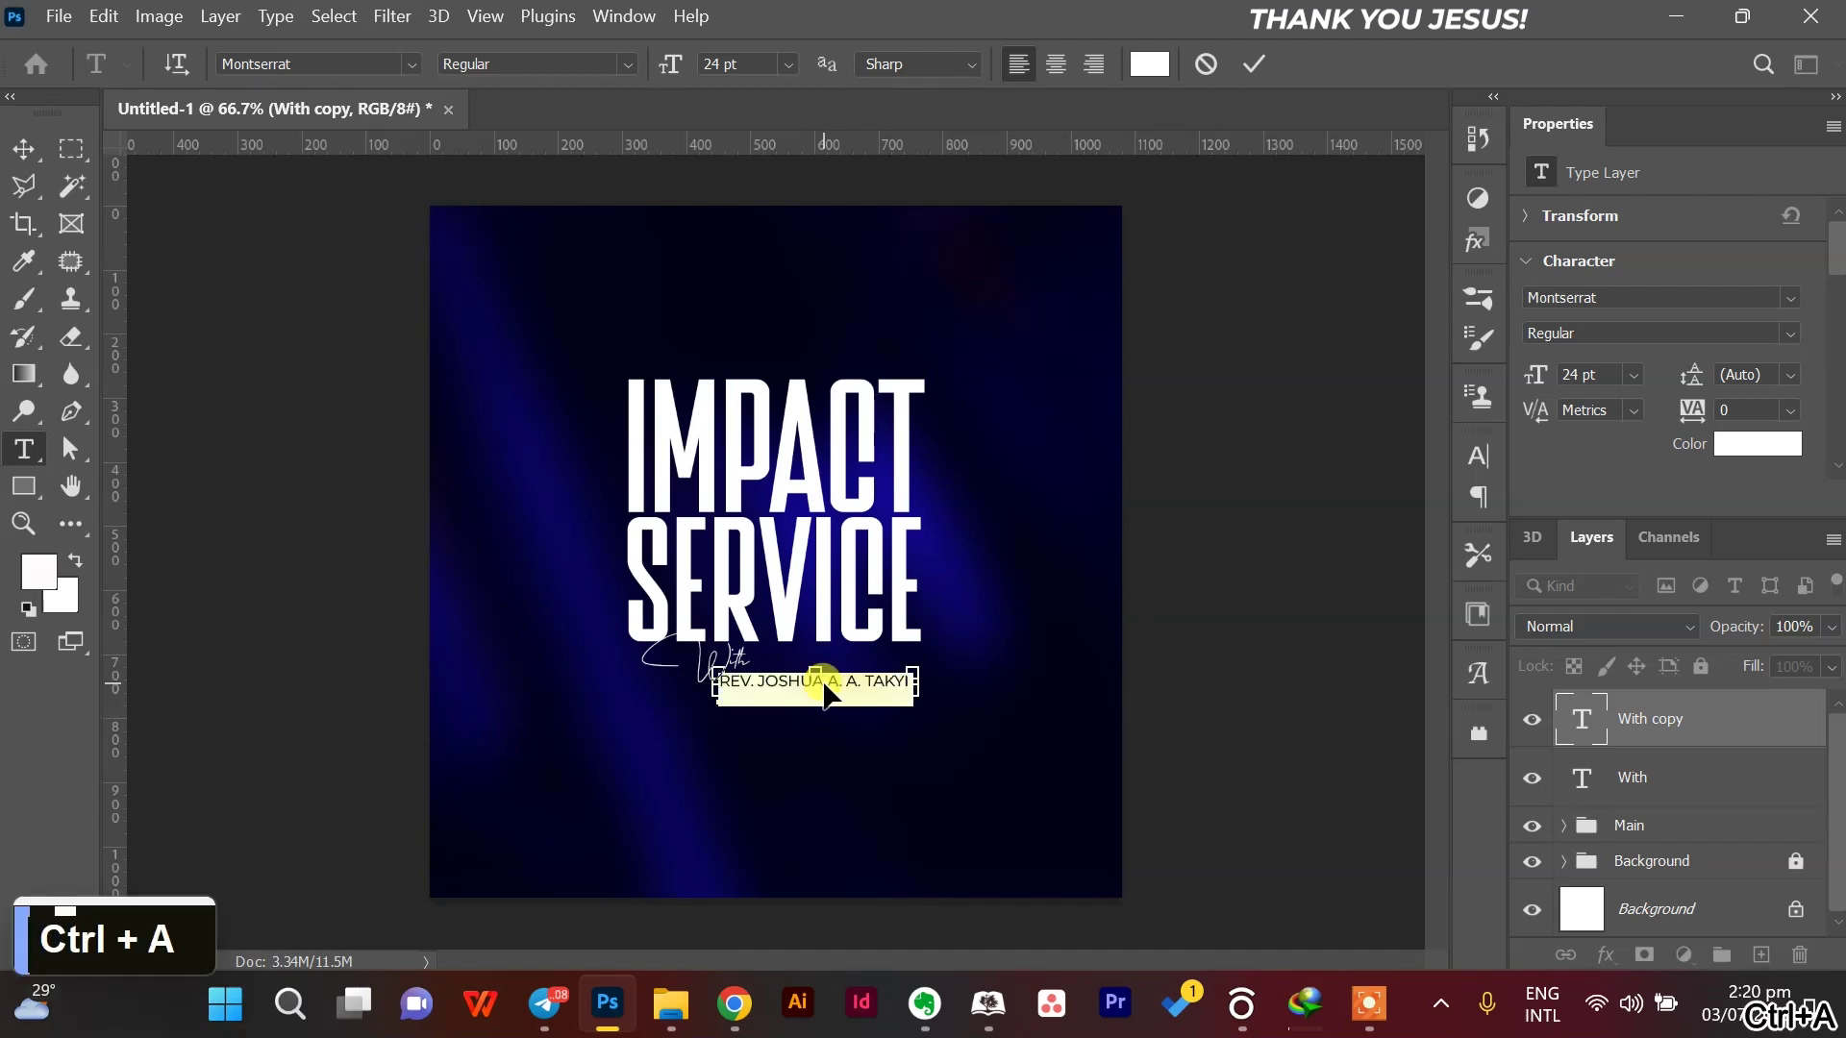
left_click(1788, 339)
left_click(1638, 637)
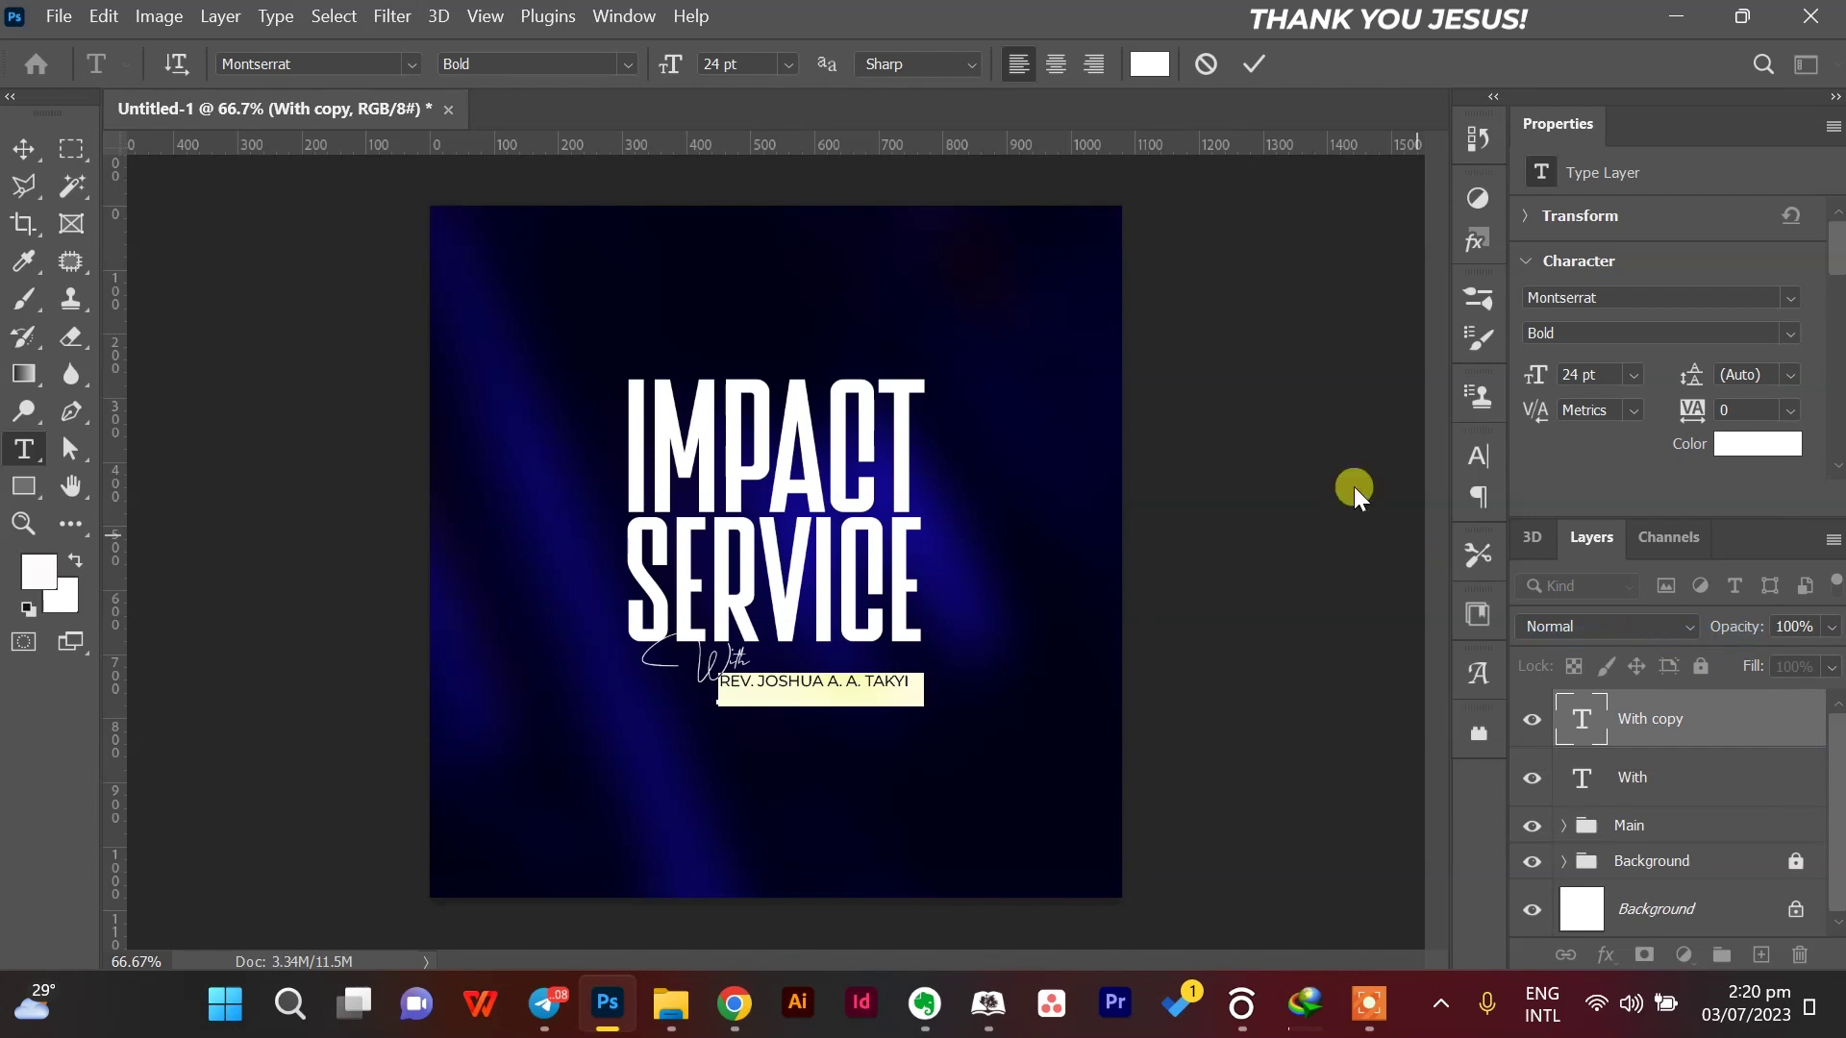
Fit the name beside With, then shift both lines left and up.
left_click(22, 147)
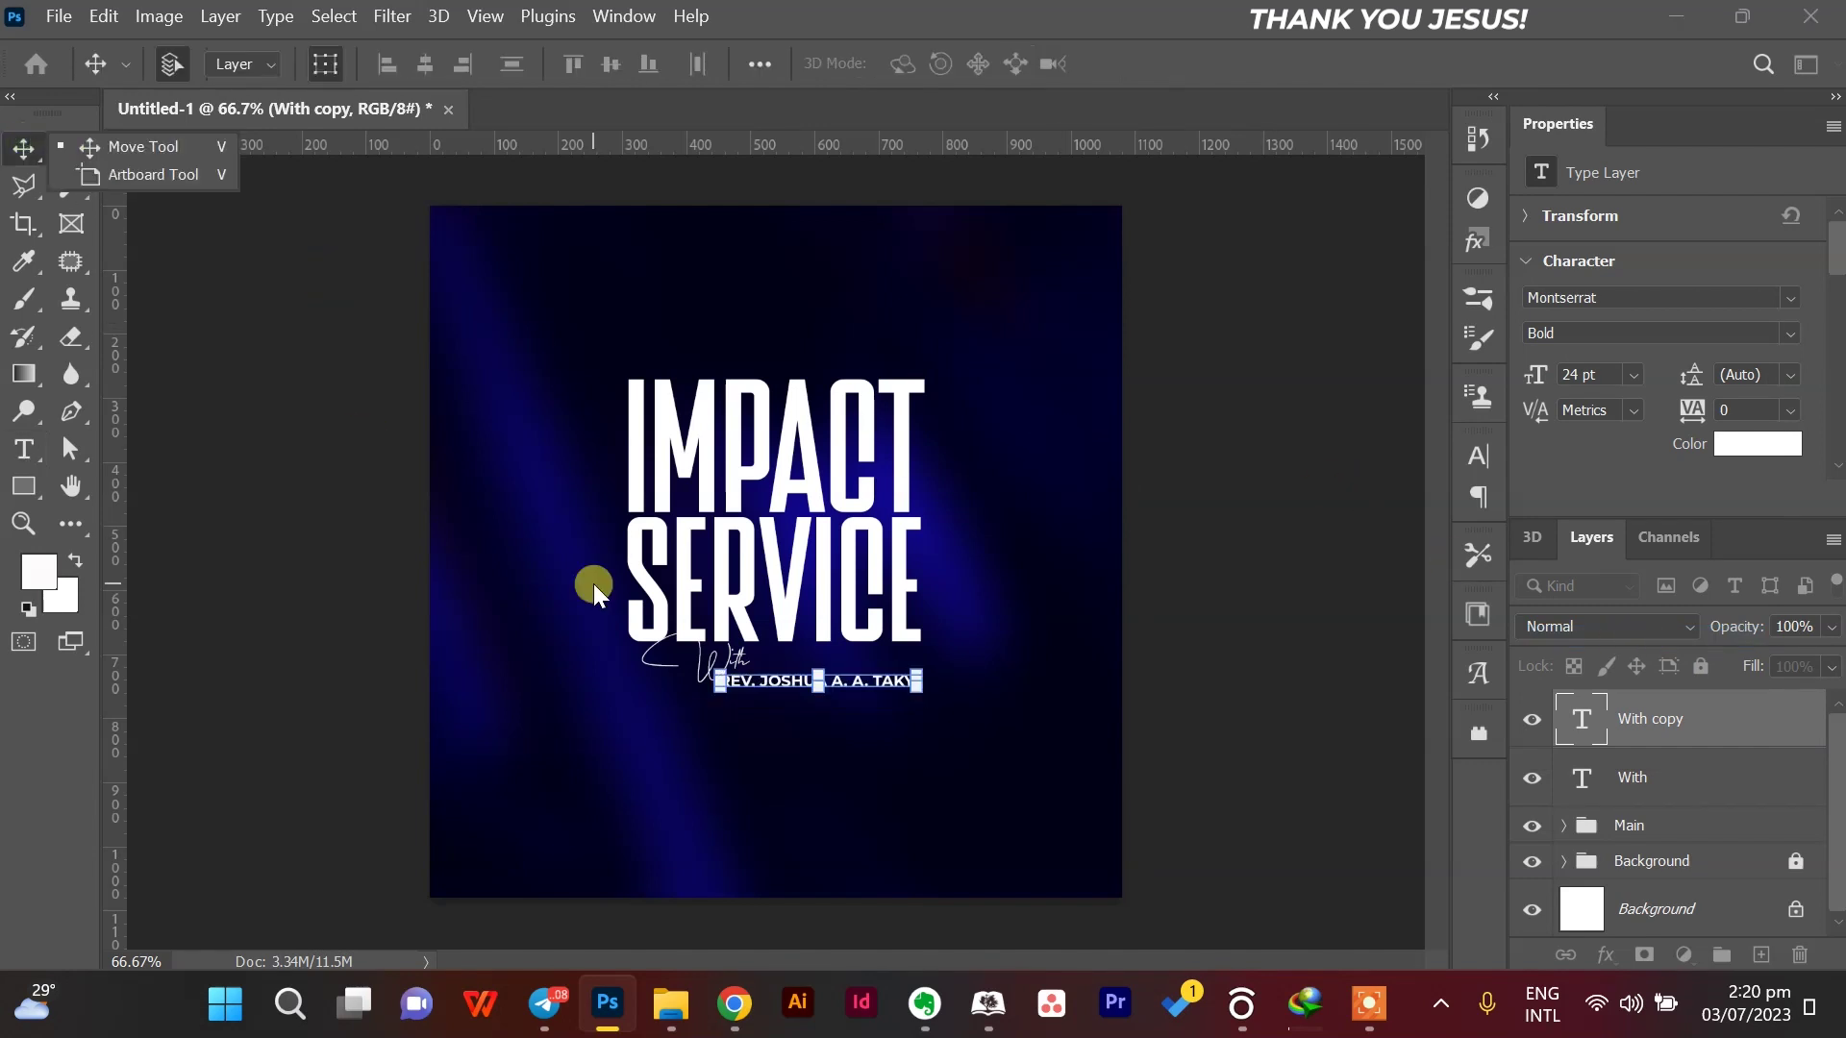
left_click_drag(779, 683, 813, 661)
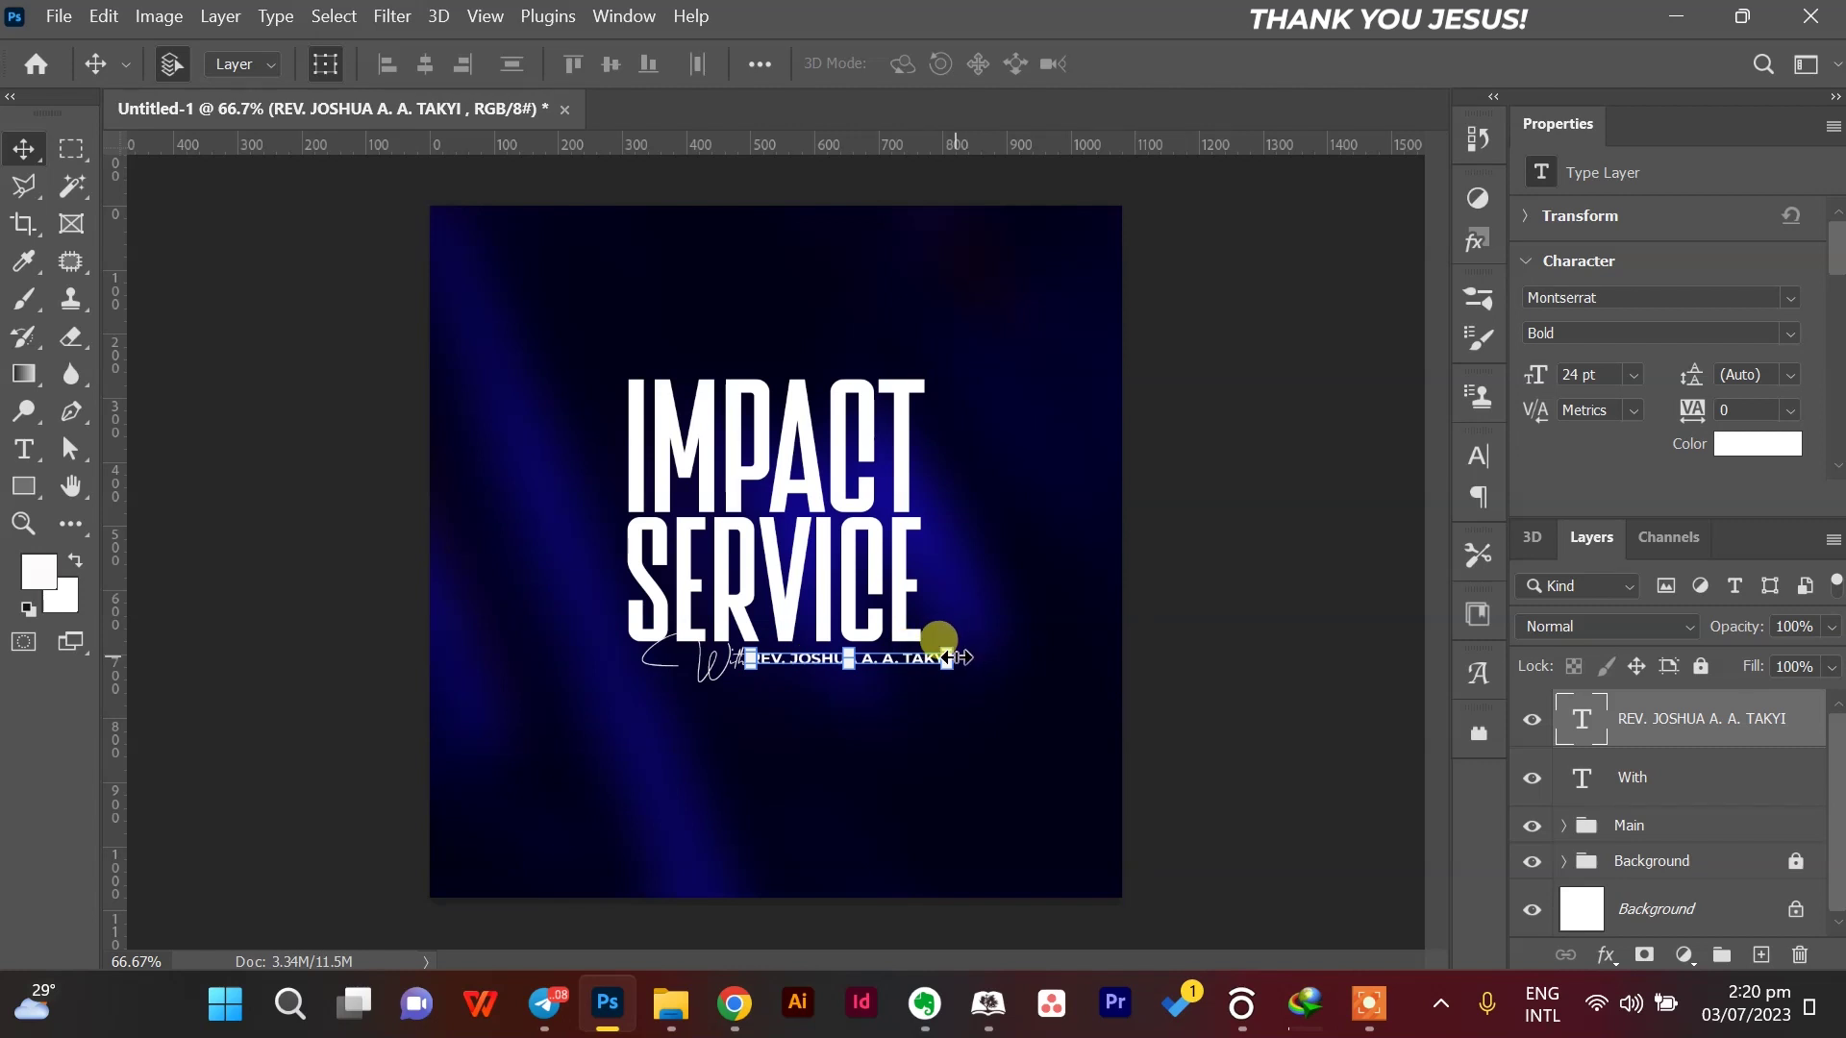
left_click_drag(948, 658, 937, 658)
key("Return")
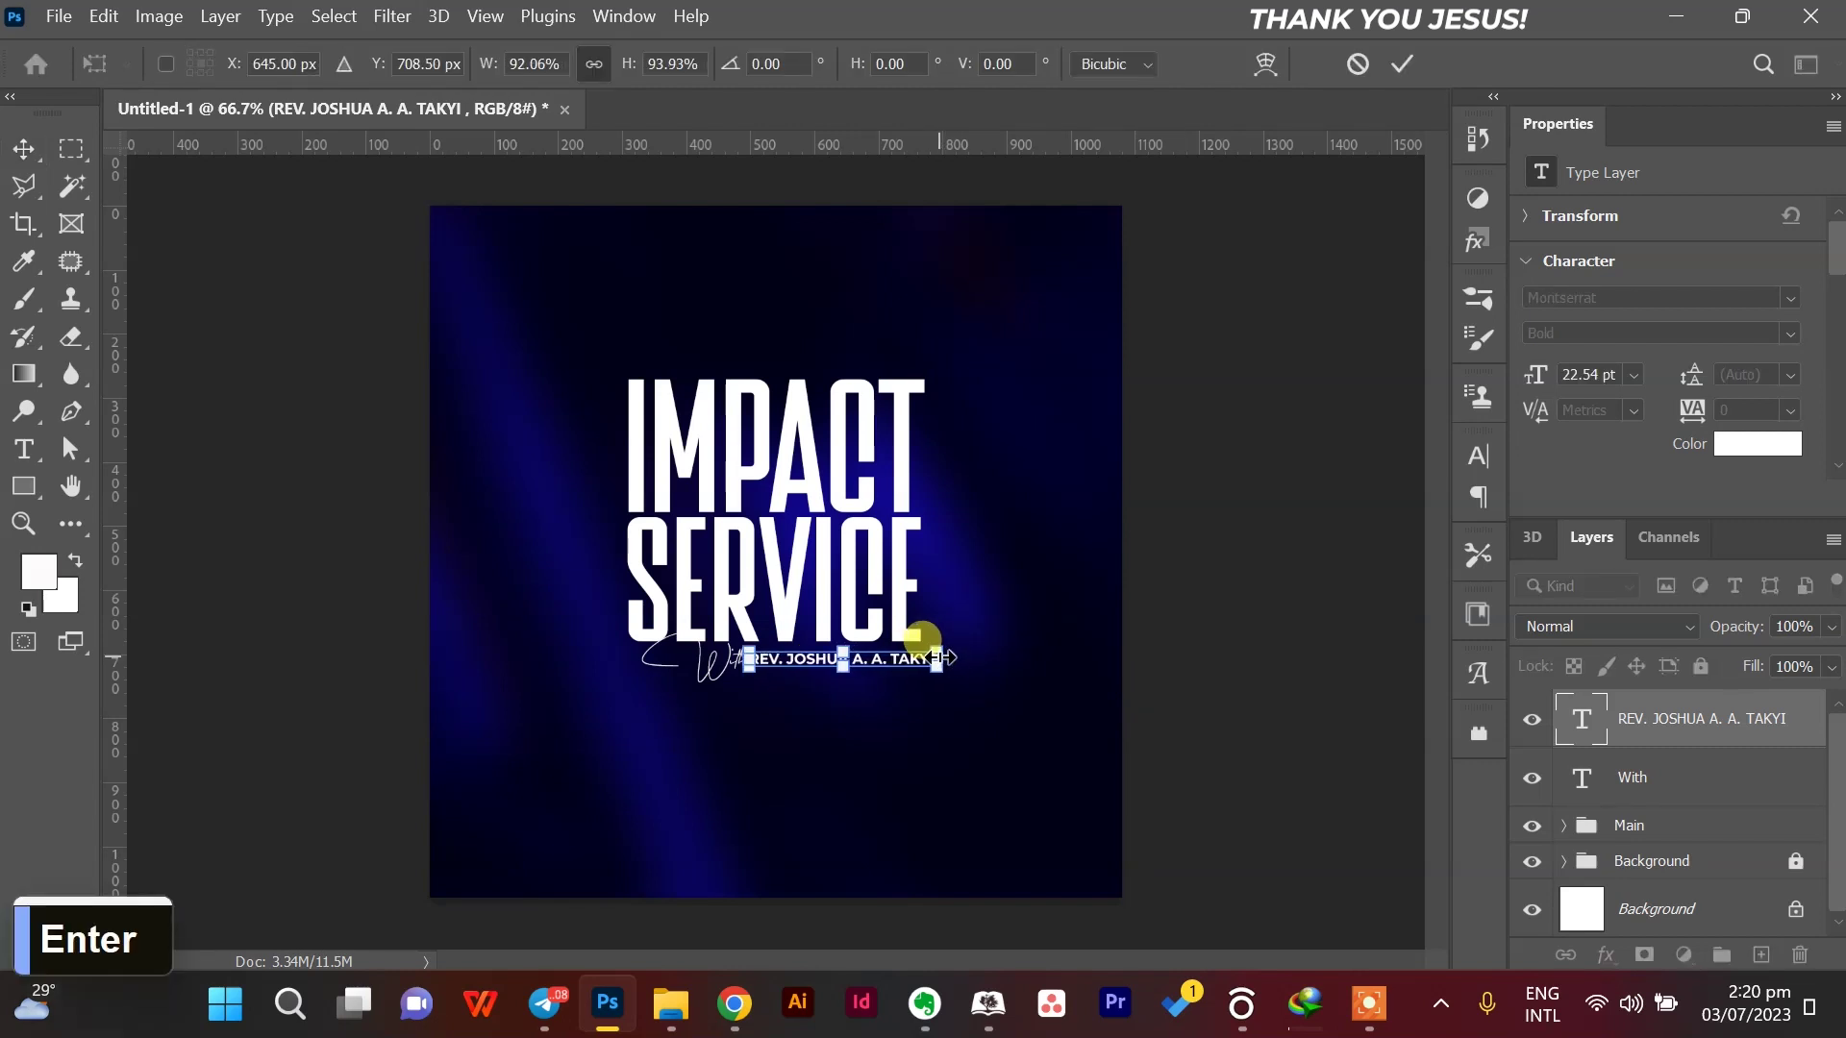
left_click(1678, 781, "ctrl")
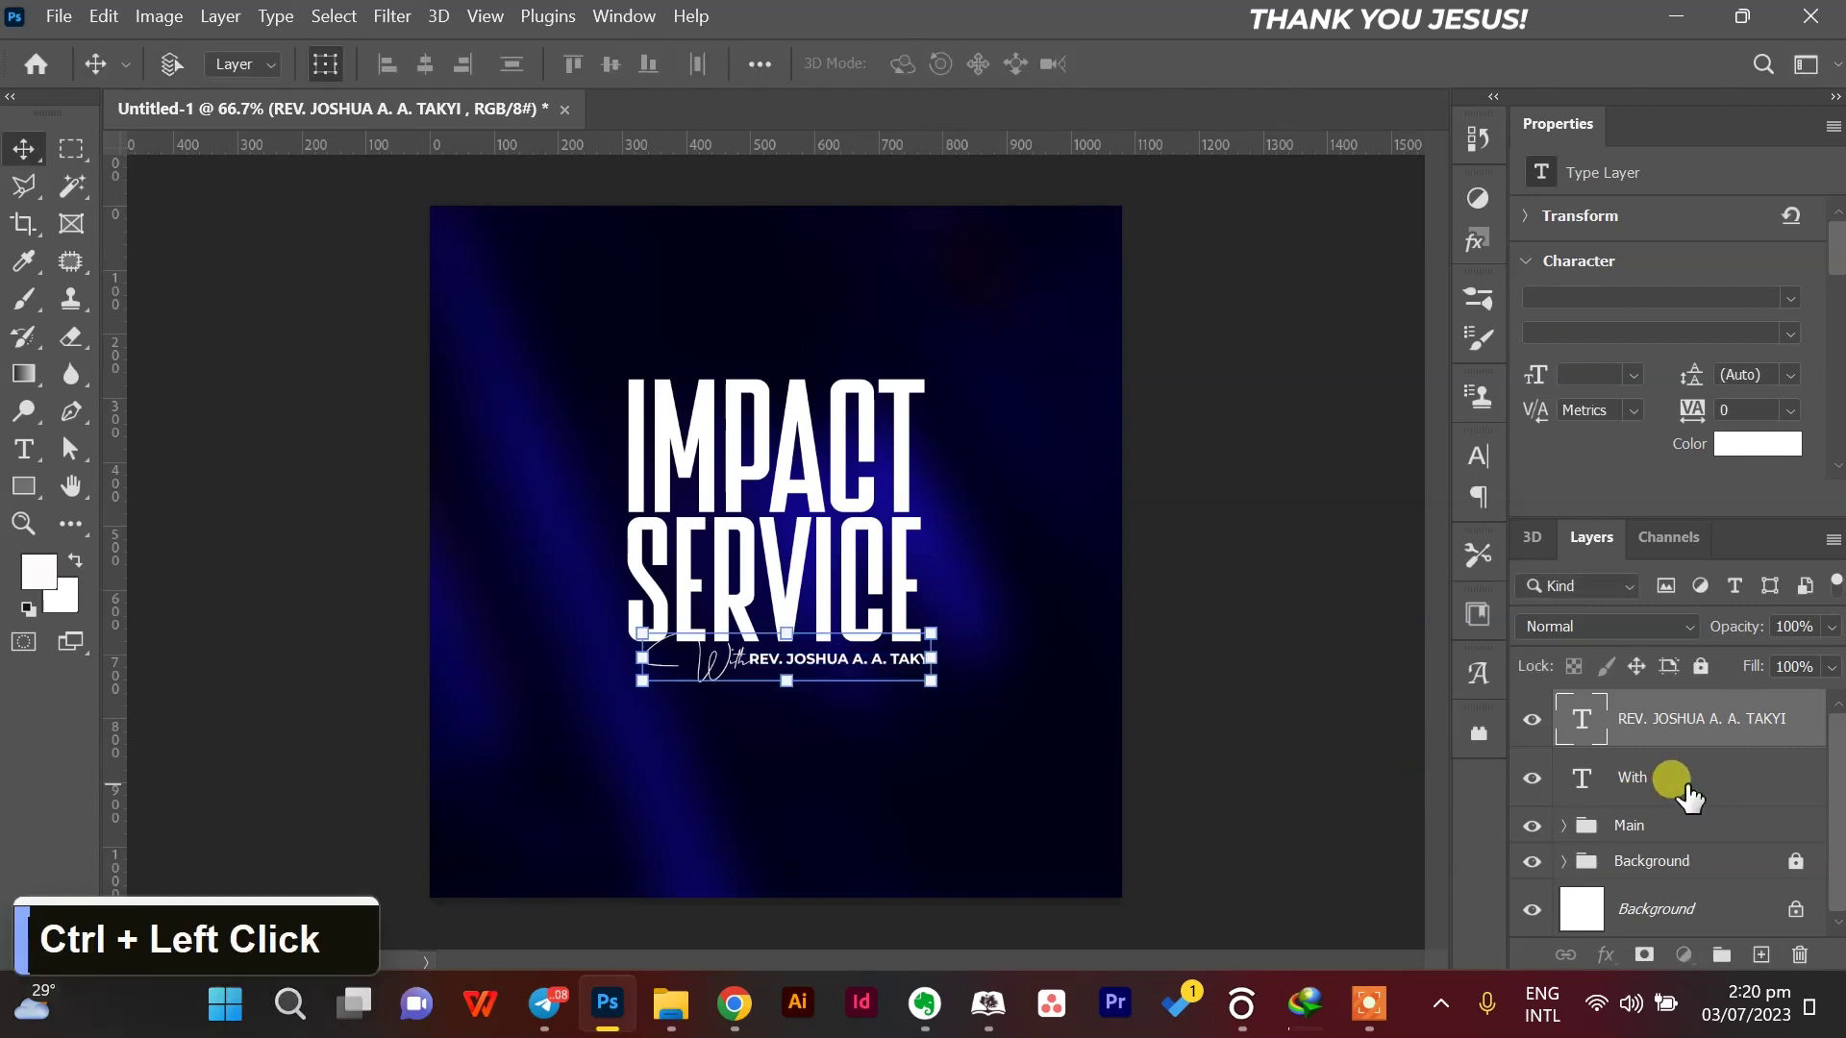
left_click_drag(906, 667, 875, 665)
key("Up")
key("Up")
key("Up")
key("Up")
key("Up")
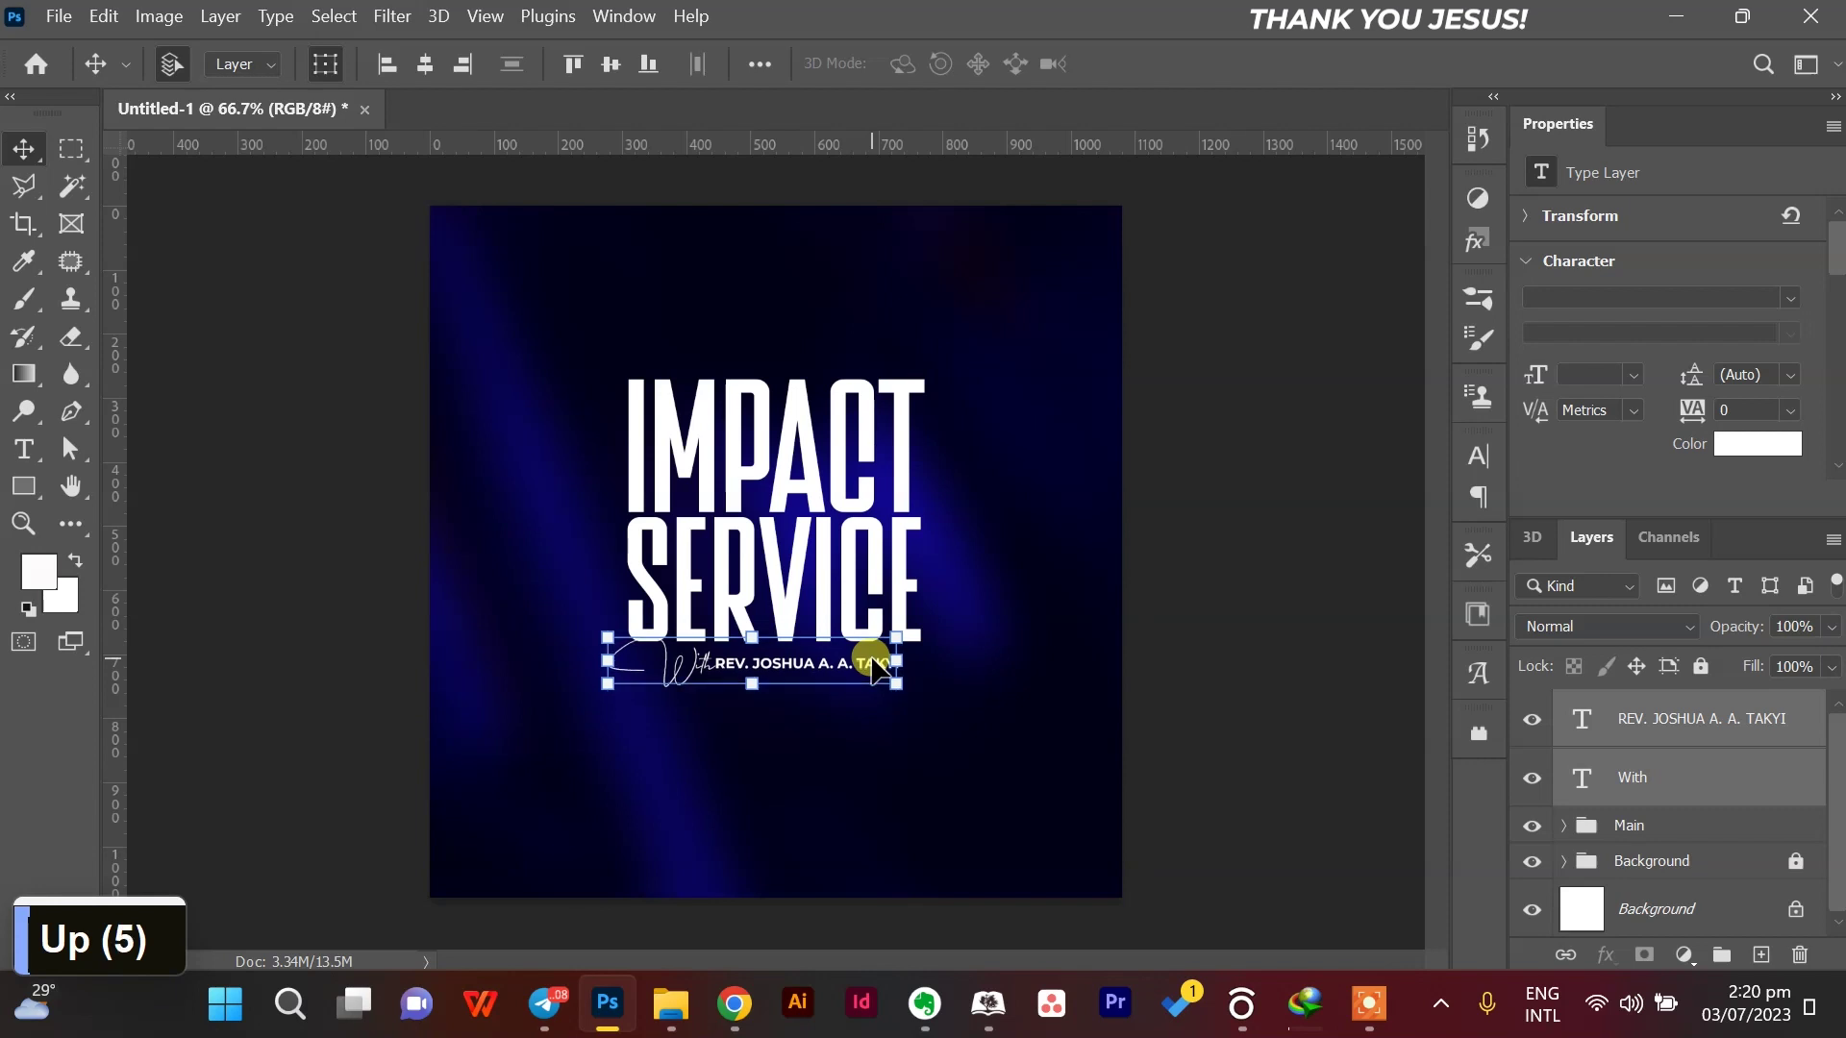
key("Up")
key("Up")
Drag the torn paper 3 image from the torn paper folder into the flyer.
key("alt+Tab")
double_click(769, 293)
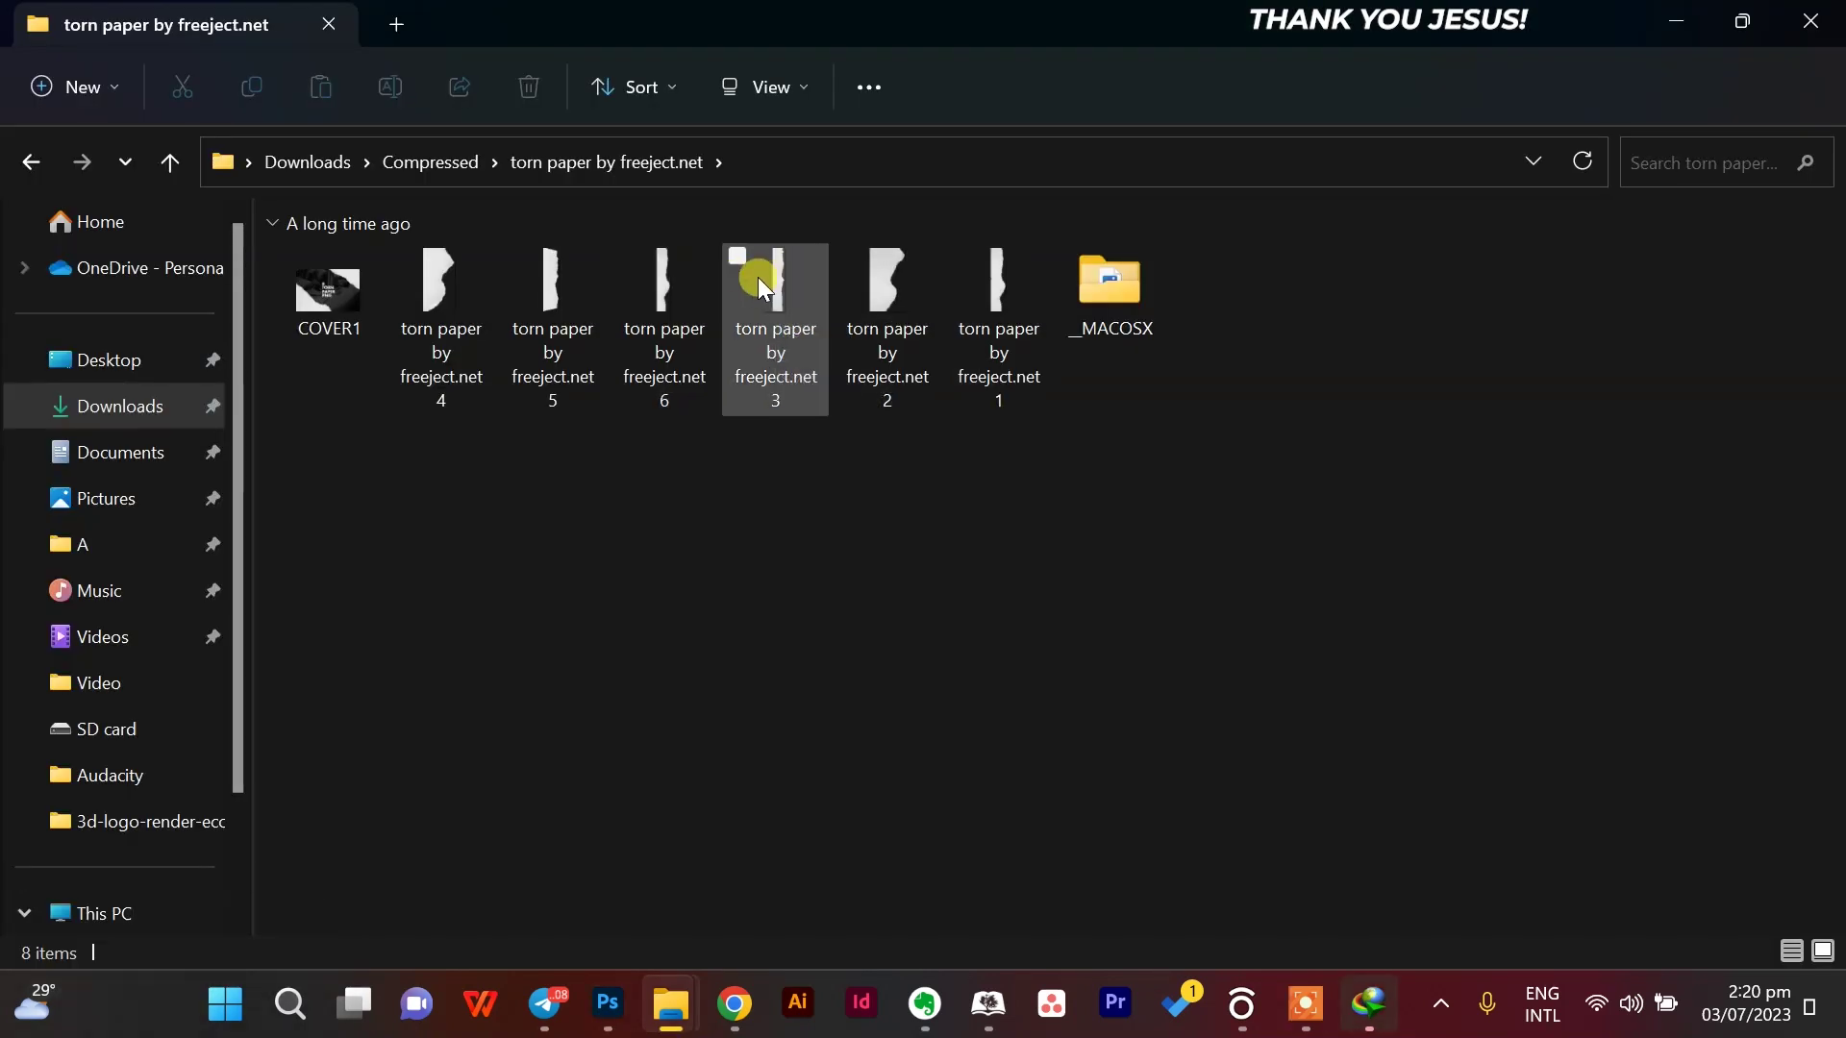
left_click_drag(757, 277, 654, 747)
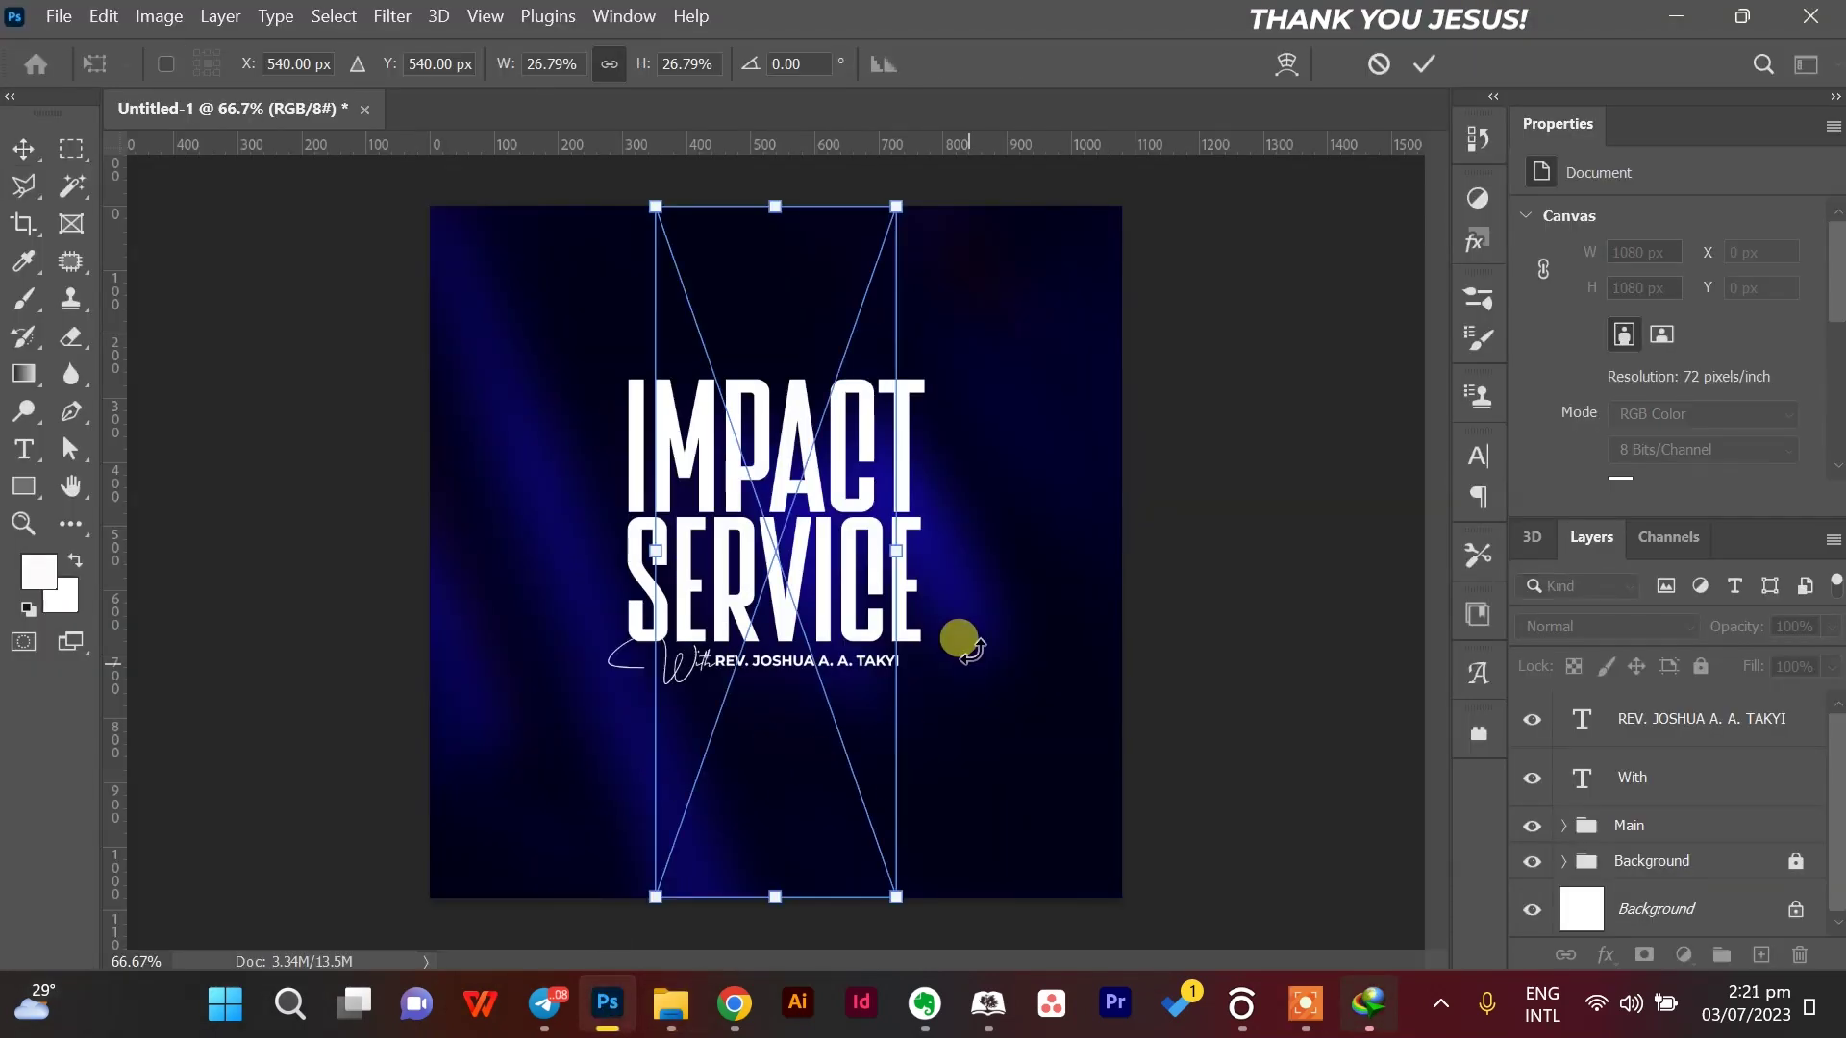
Rotate the torn paper a quarter turn, enlarge it and move it to the canvas bottom.
left_click_drag(959, 638, 794, 325)
left_click_drag(775, 670, 782, 873)
left_click_drag(885, 510, 779, 702)
key("Return")
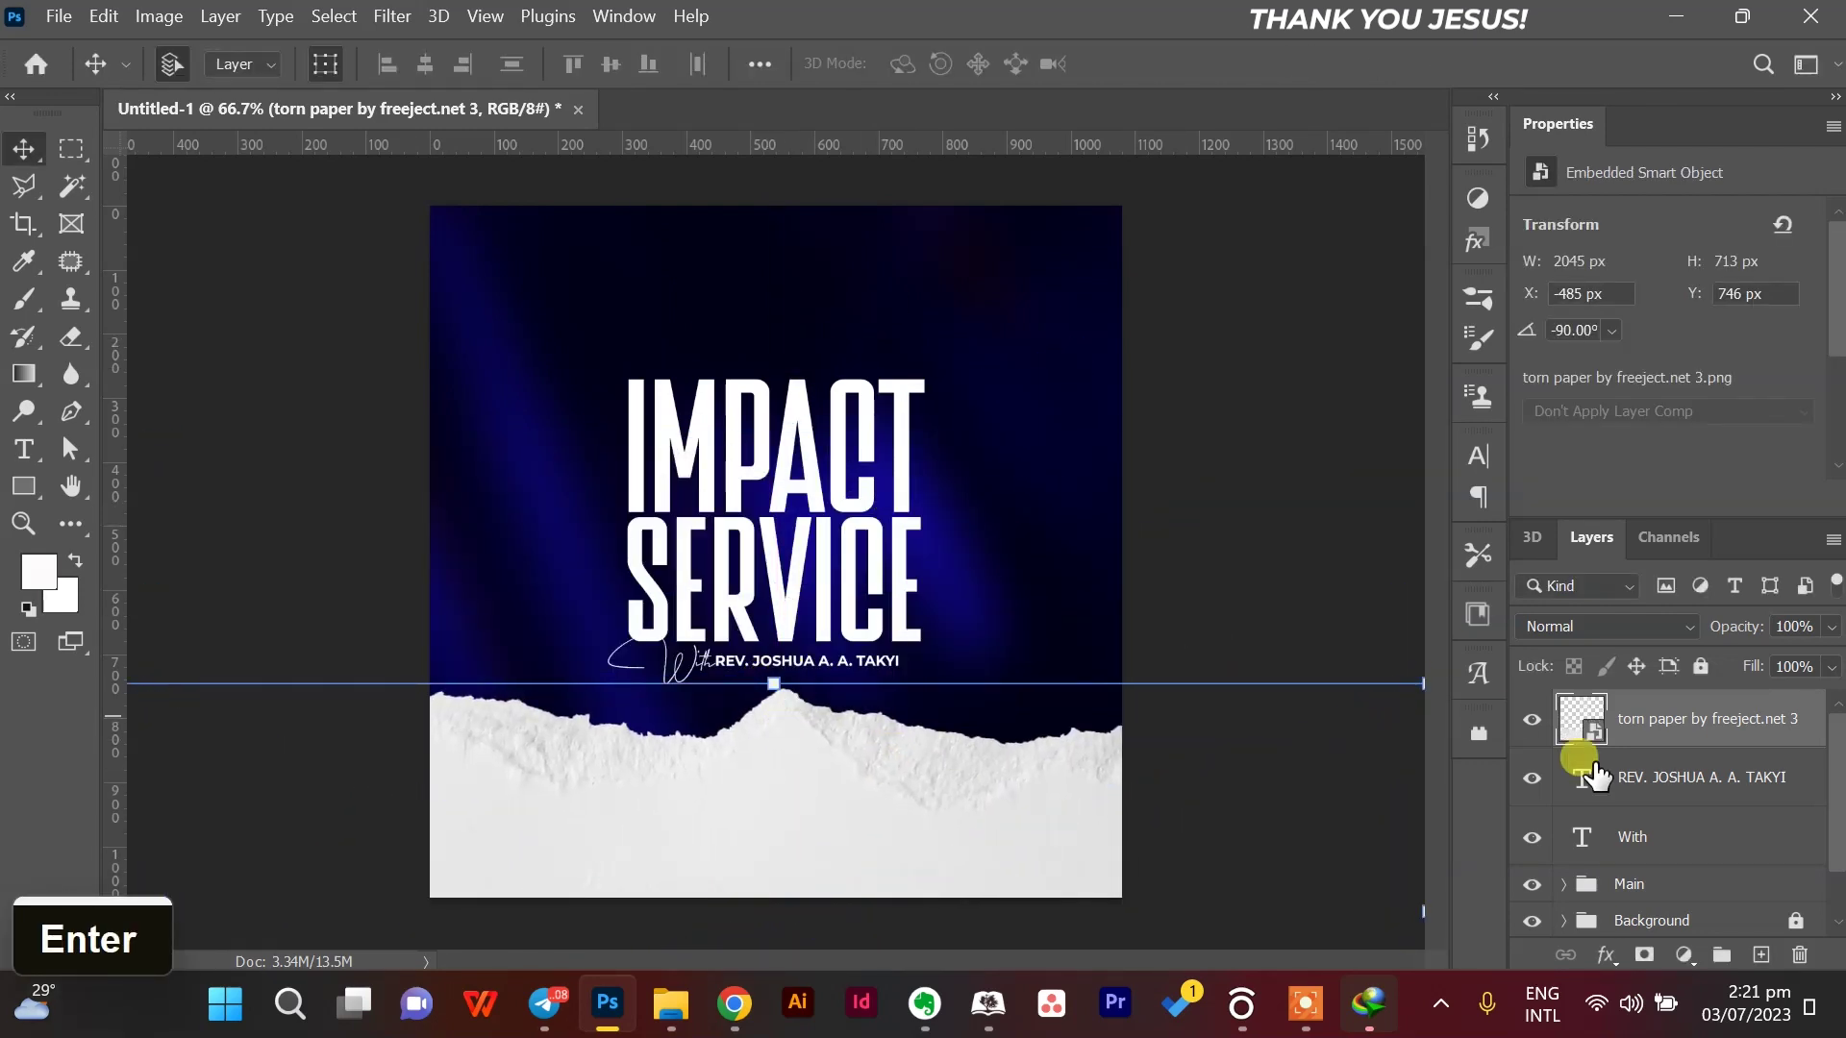
Give the torn paper a white Color Overlay layer style.
left_click(1606, 955)
left_click(1671, 842)
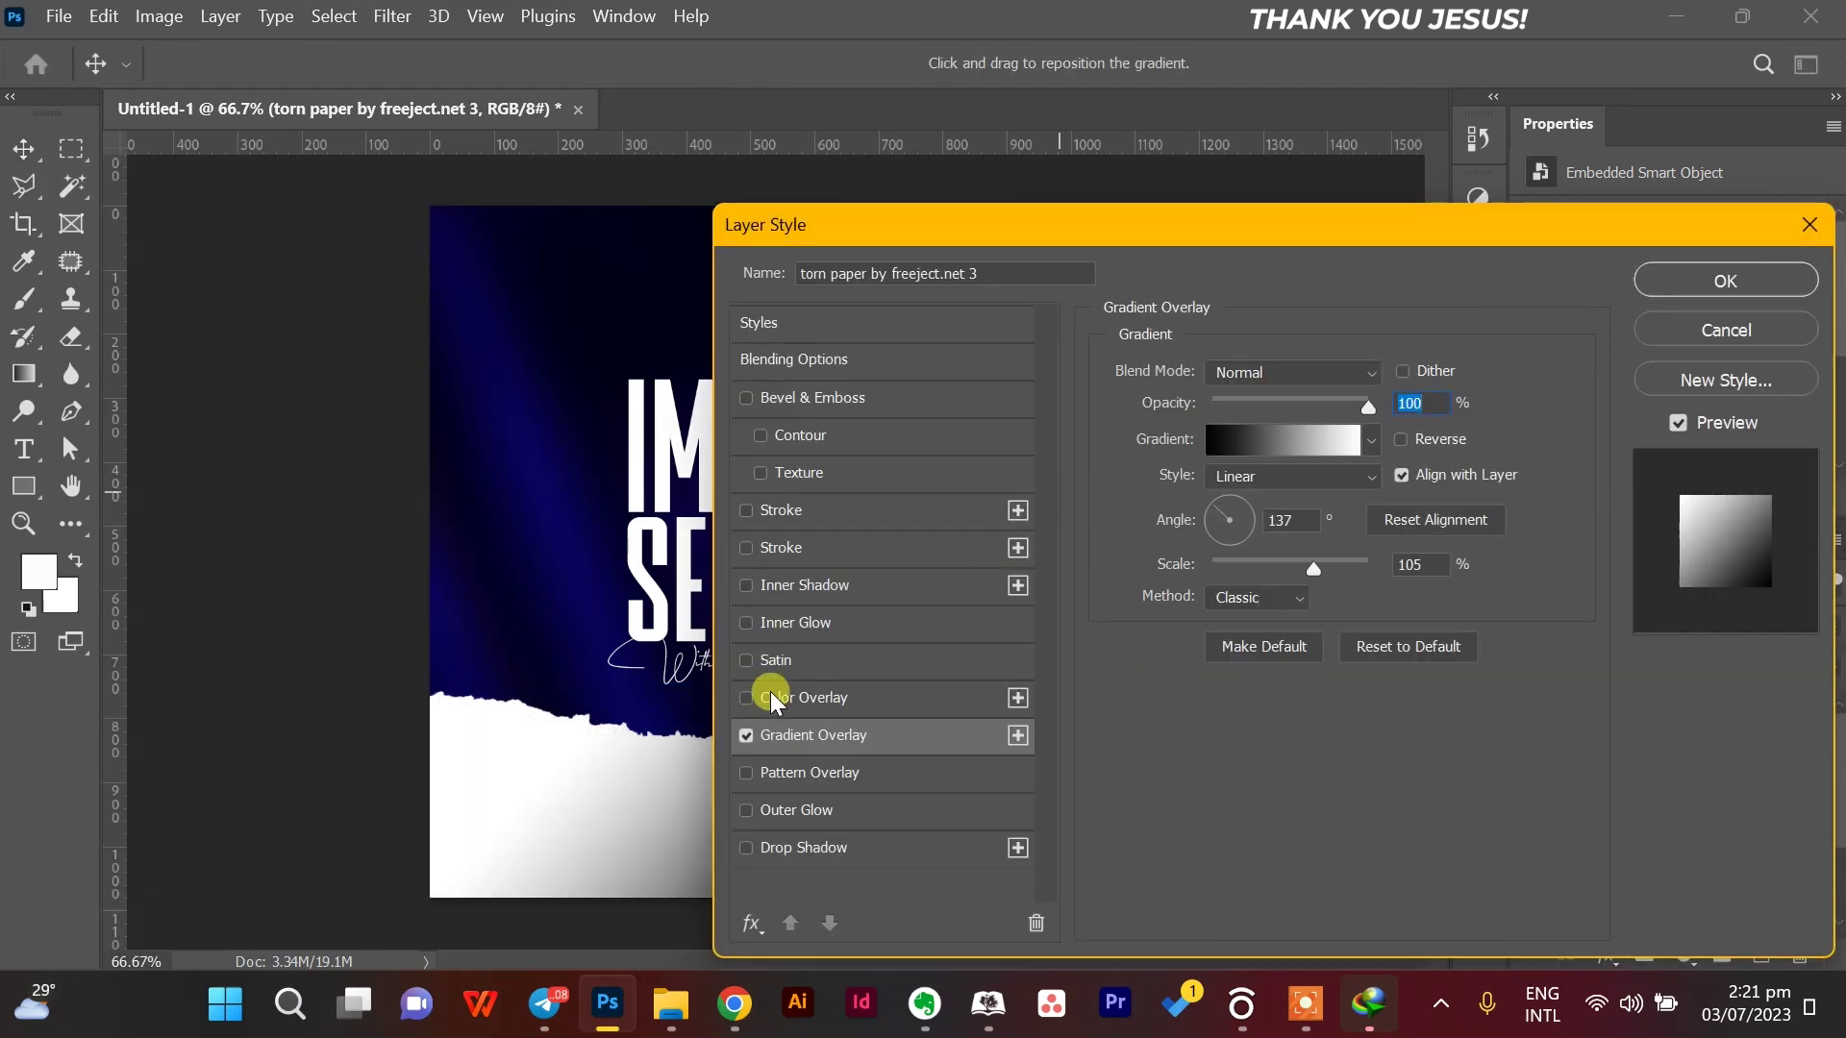
left_click(746, 697)
left_click(746, 734)
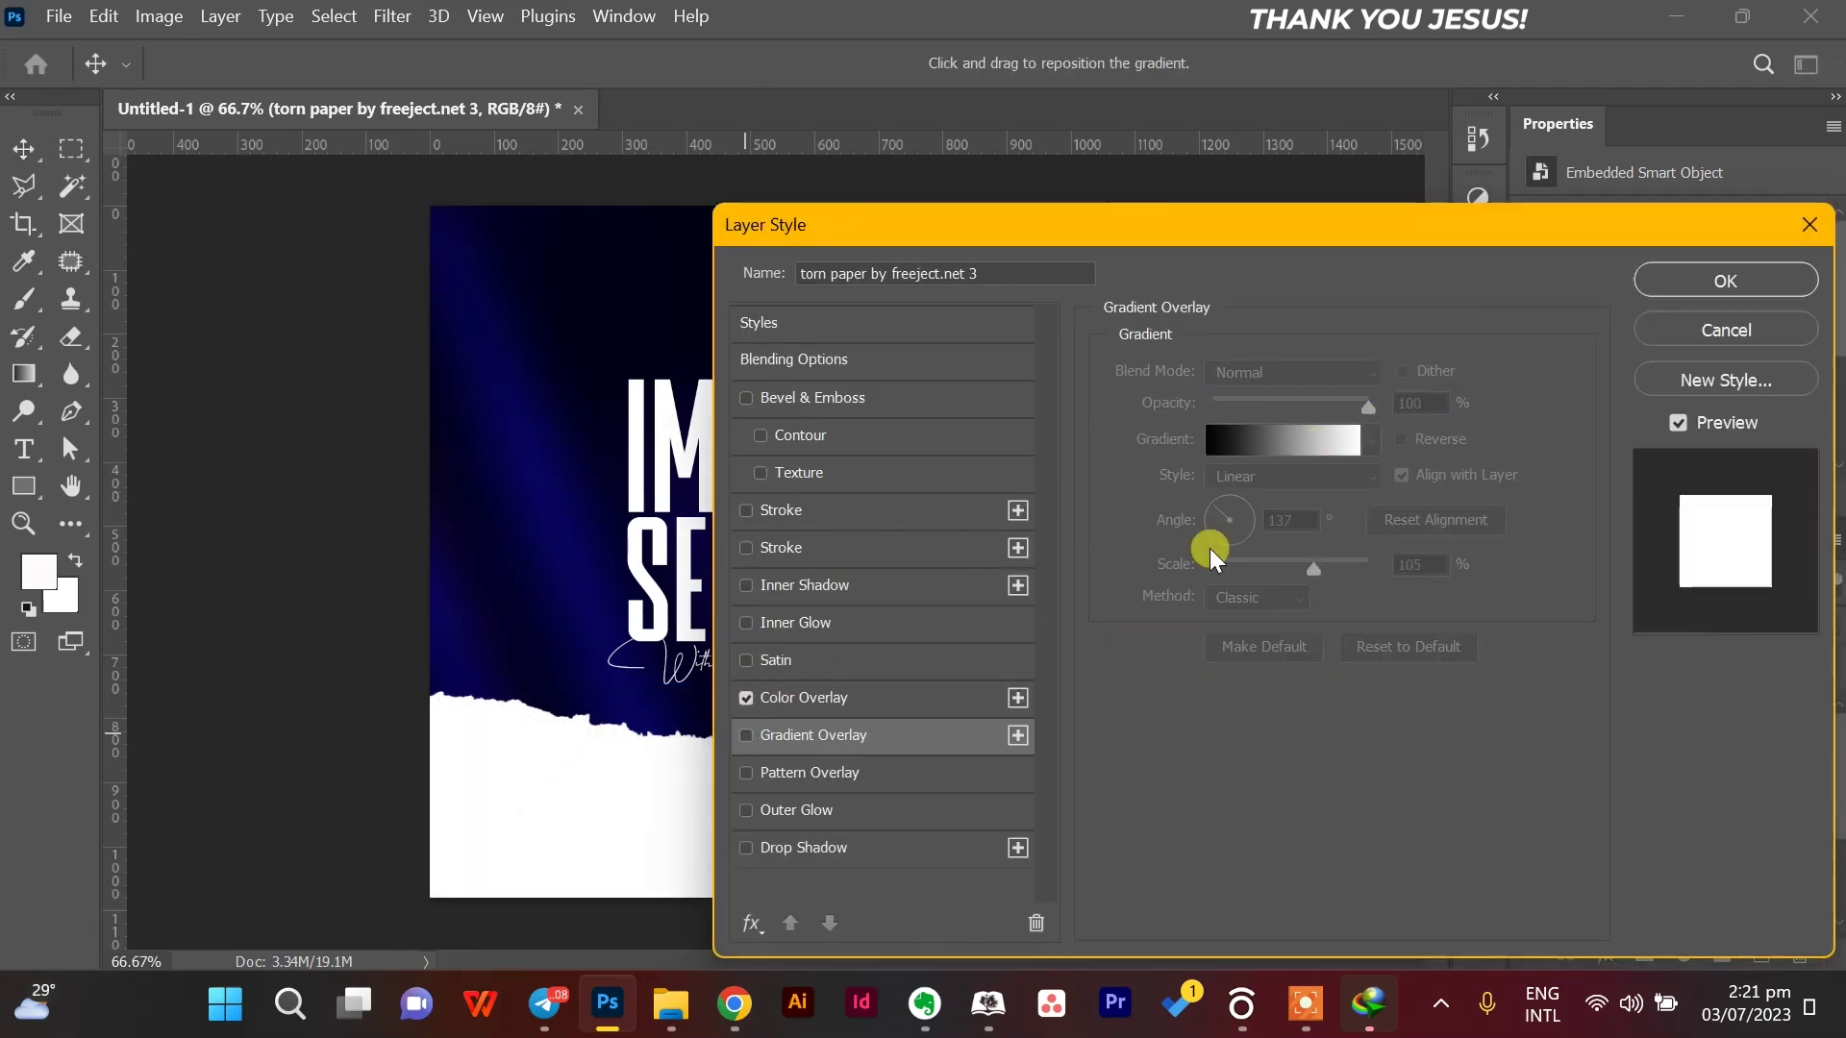
left_click(948, 694)
left_click(1619, 281)
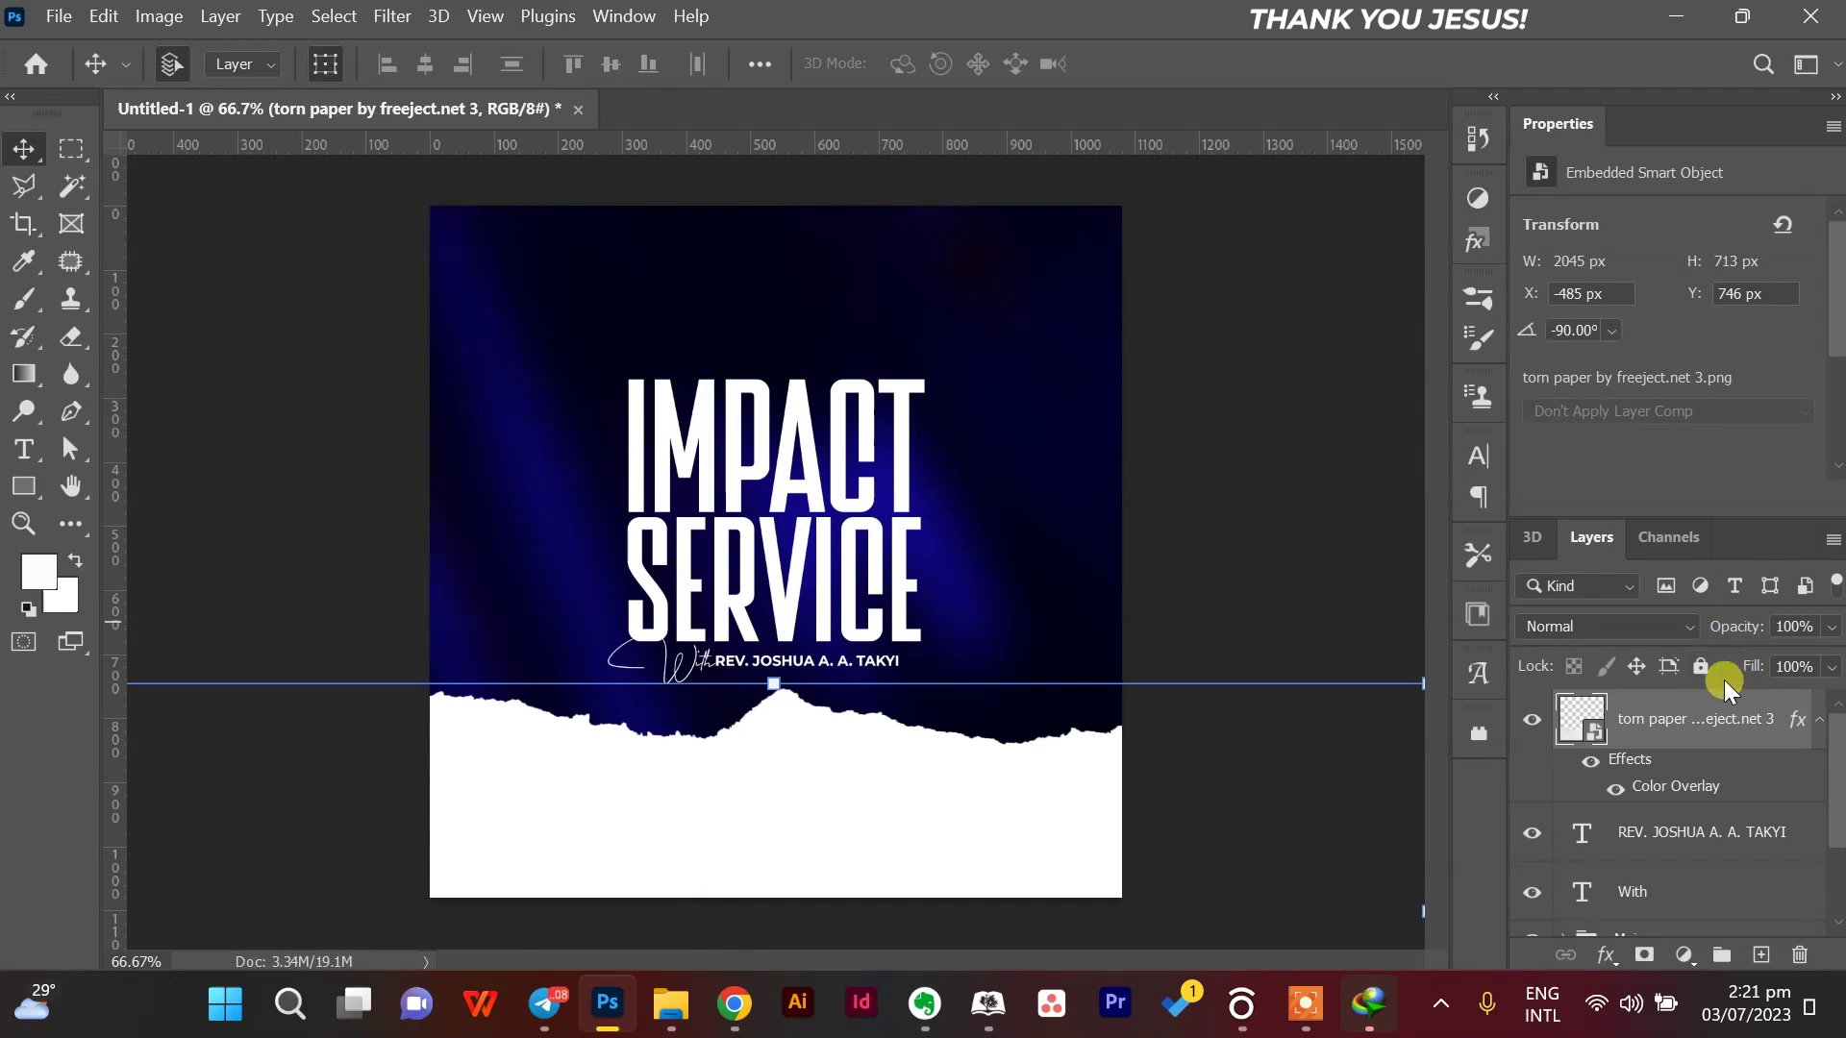
Shift and enlarge the torn paper to line up with the canvas's bottom edge.
left_click_drag(1377, 692, 1184, 647)
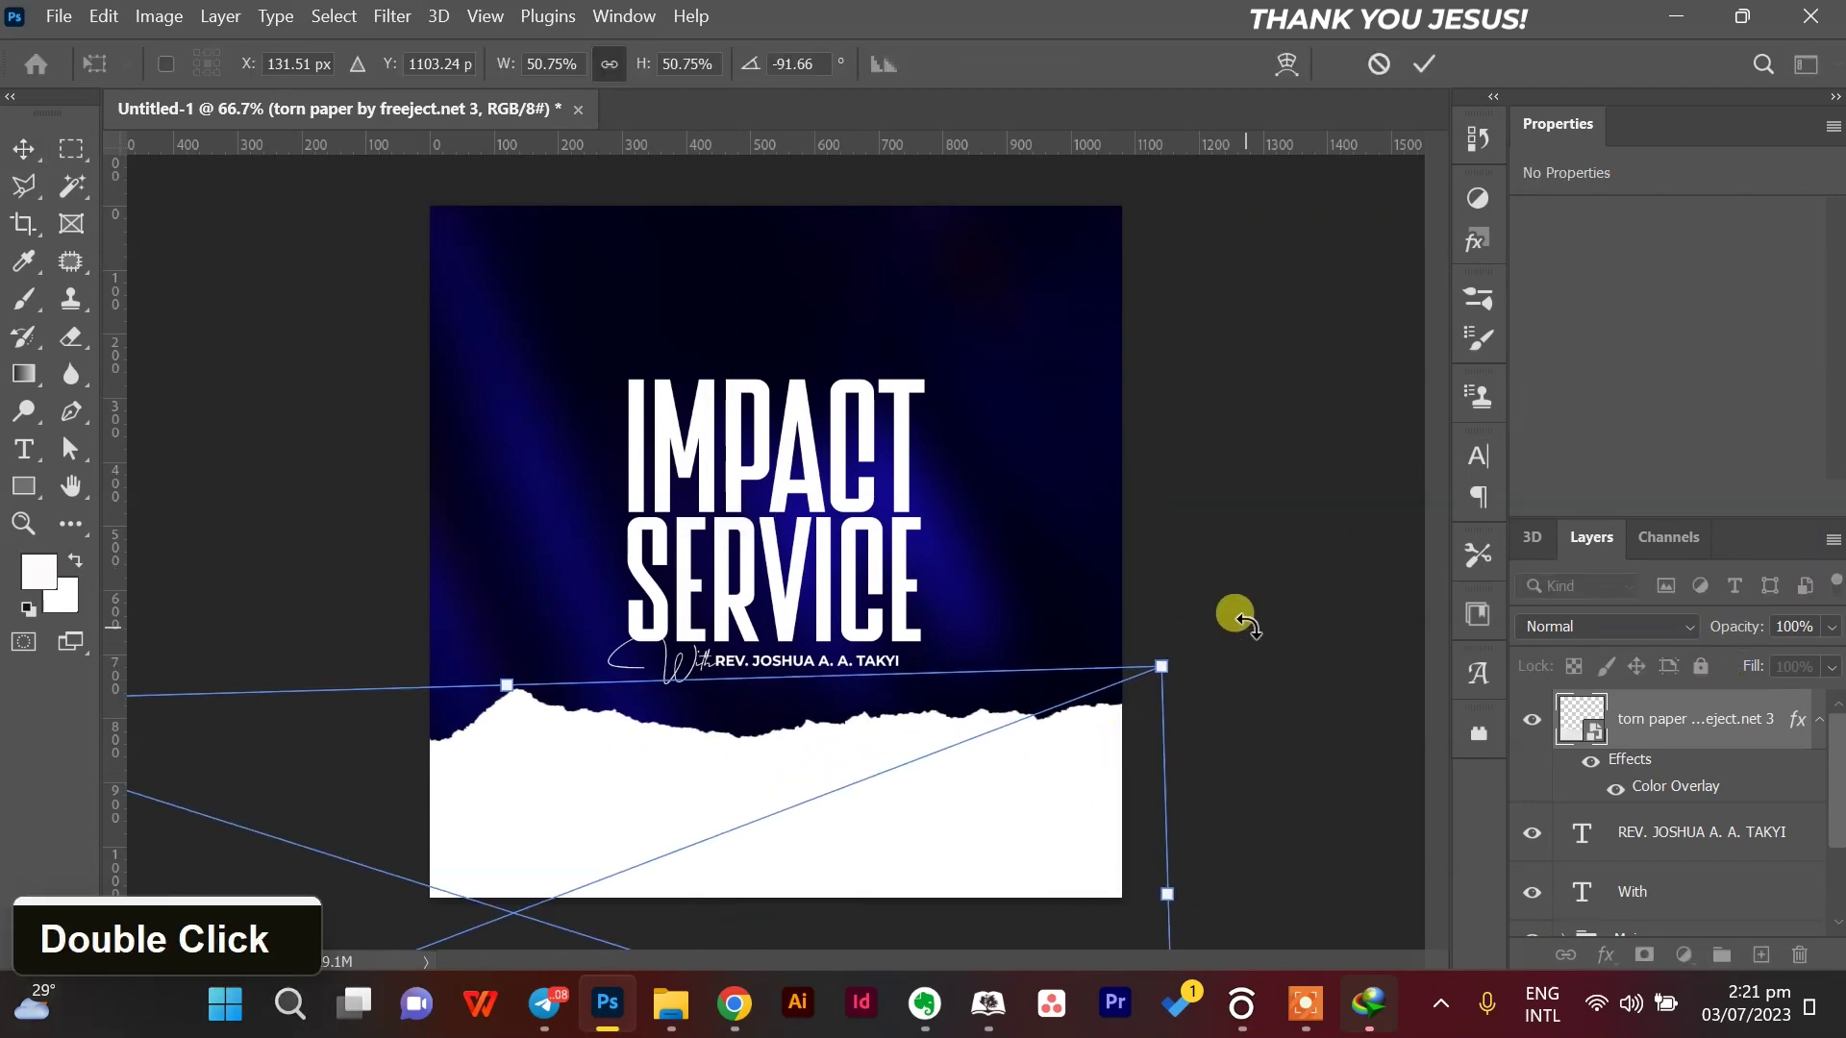
left_click_drag(1199, 782, 1279, 827)
left_click_drag(1017, 844, 952, 873)
key("Return")
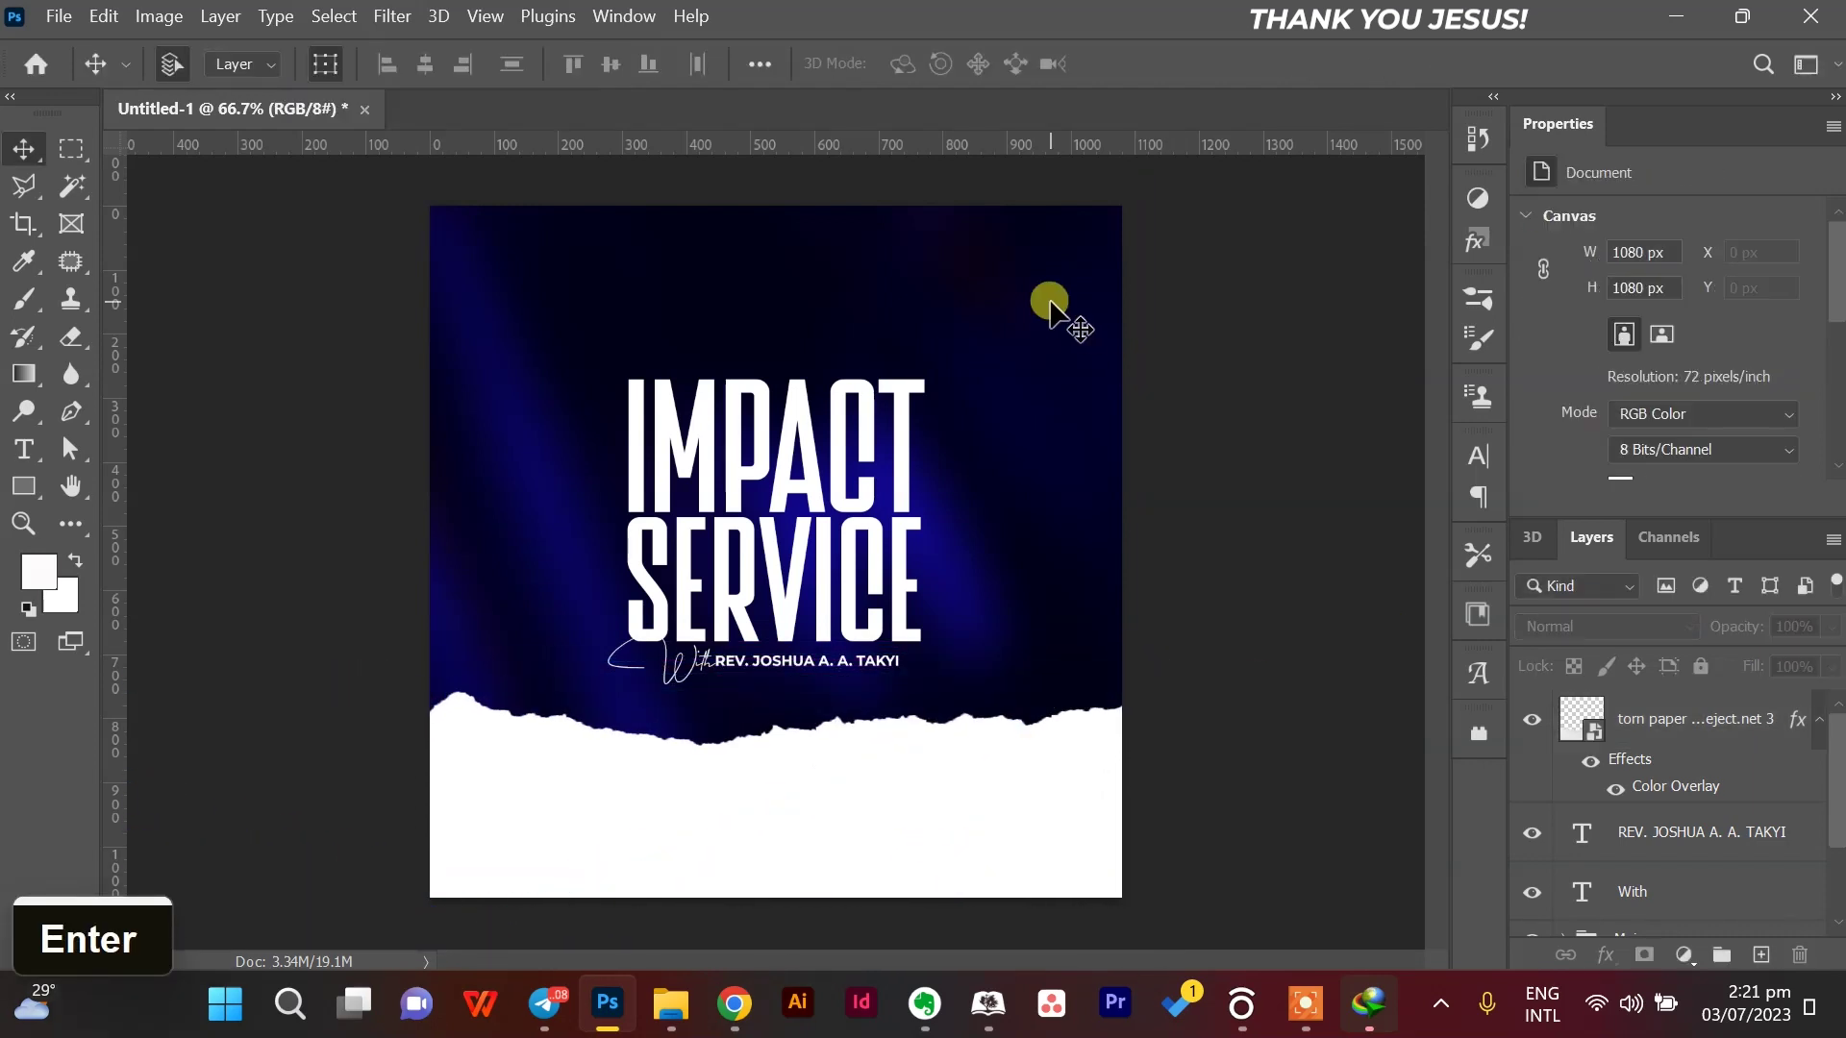
Nudge the title and name text block up above the torn paper.
scroll(1582, 898, "down", 3)
double_click(1763, 824)
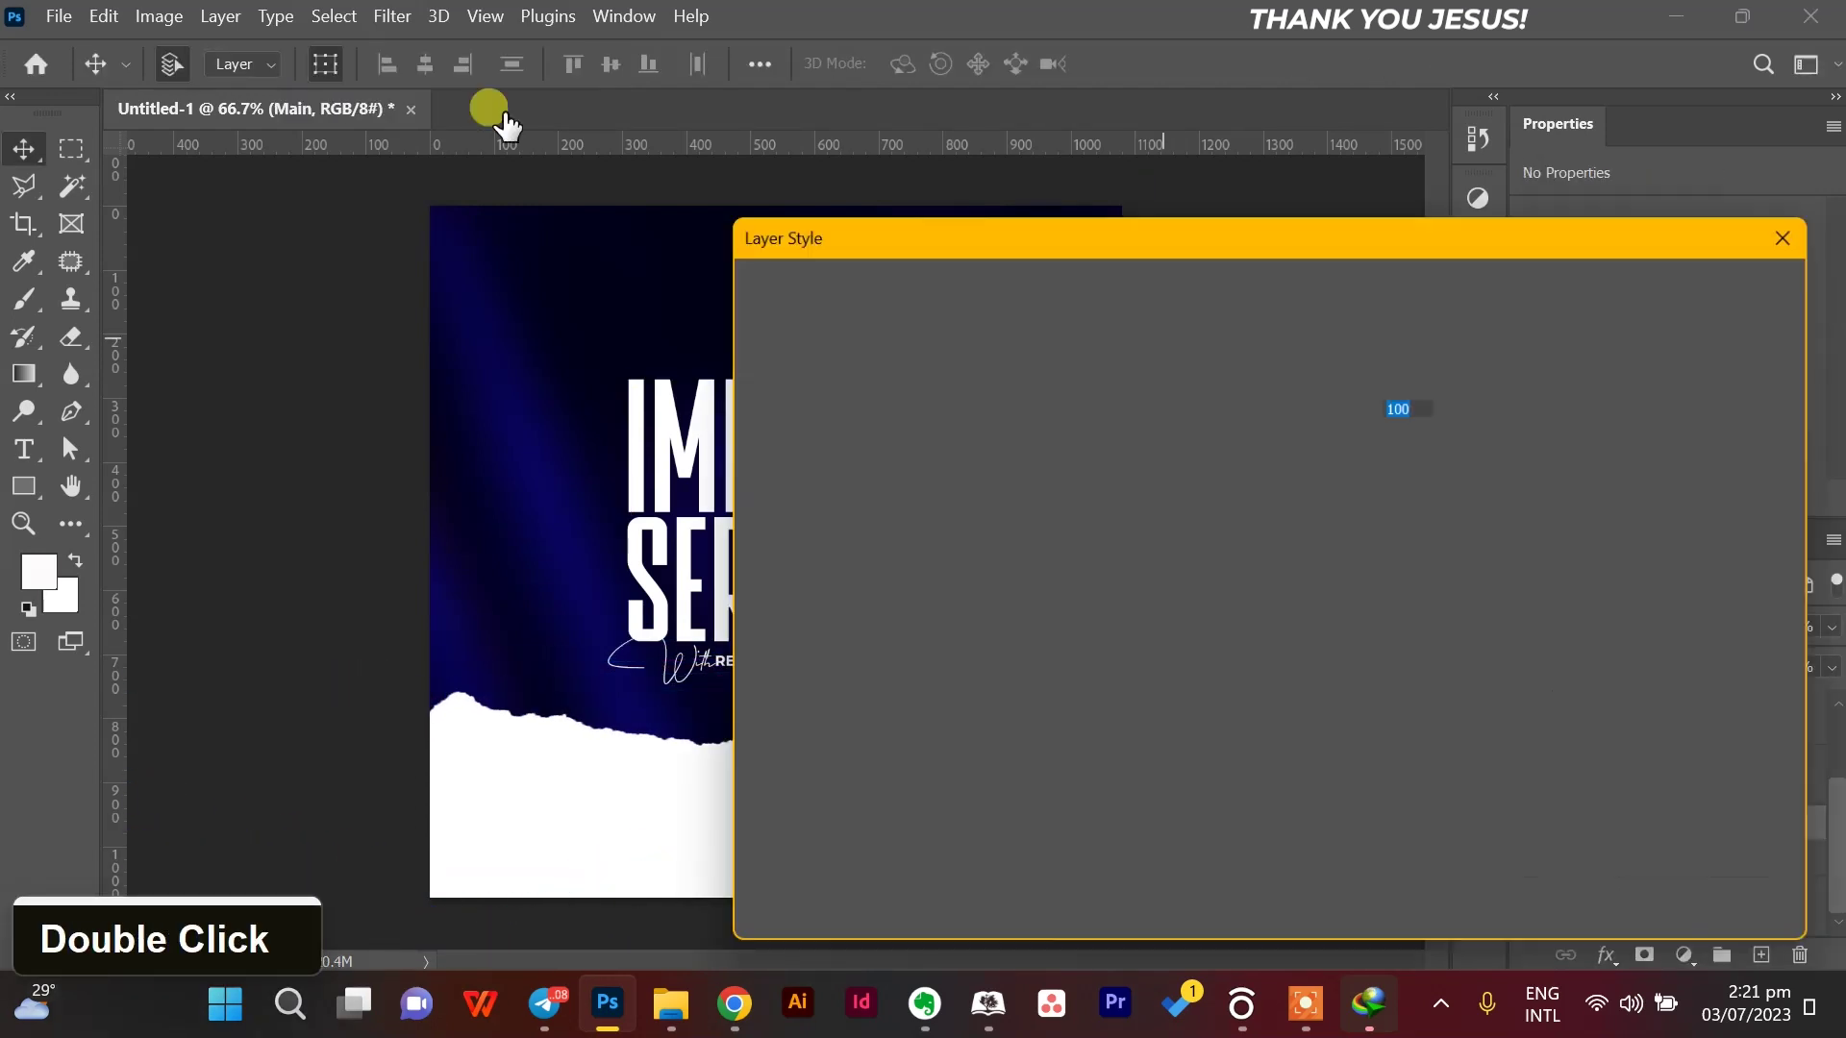
left_click(1713, 327)
left_click_drag(1158, 371, 630, 673)
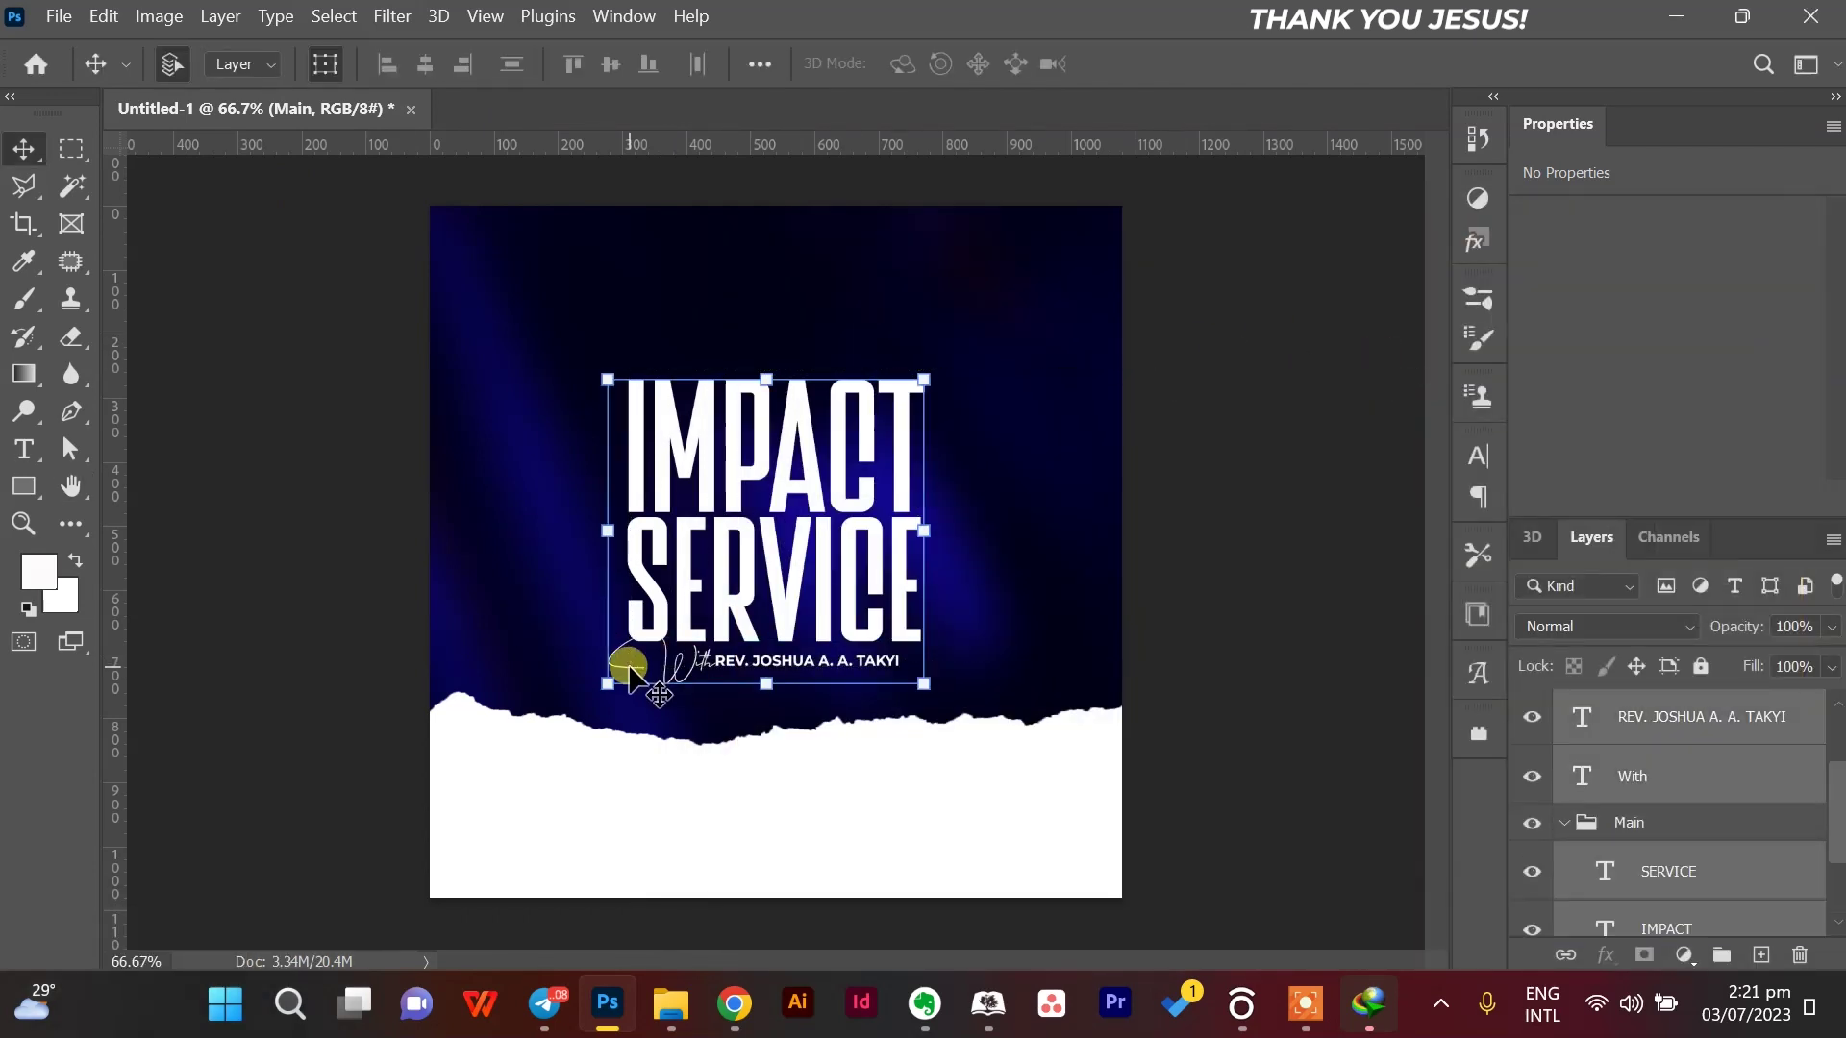
key("Up")
key("Up")
key("Up")
key("Up")
key("Up")
key("Up")
key("Up")
key("Up")
key("Up")
key("Up")
key("Up")
key("Up")
key("Up")
key("Up")
key("Up")
key("Up")
key("Up")
key("Up")
key("Up")
key("Up")
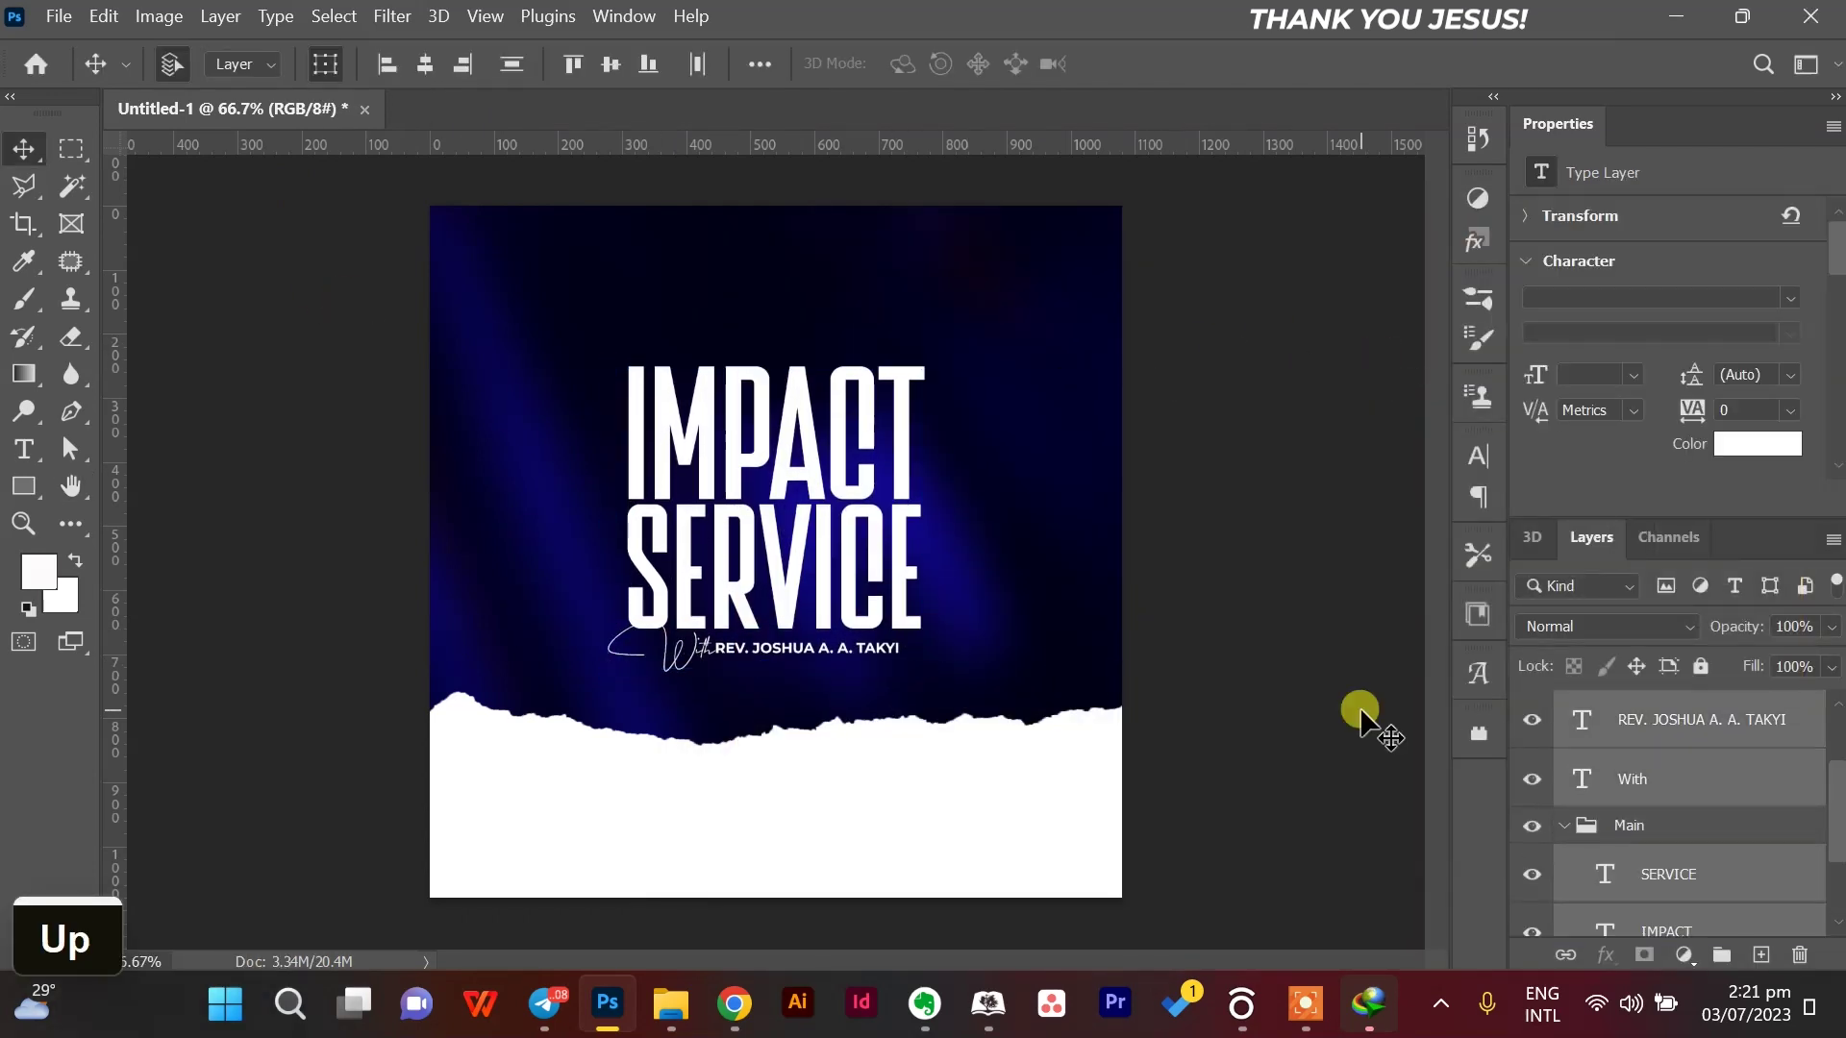
left_click(1363, 714)
Draw a circle in the white area's lower left with no fill and a navy outline.
right_click(25, 488)
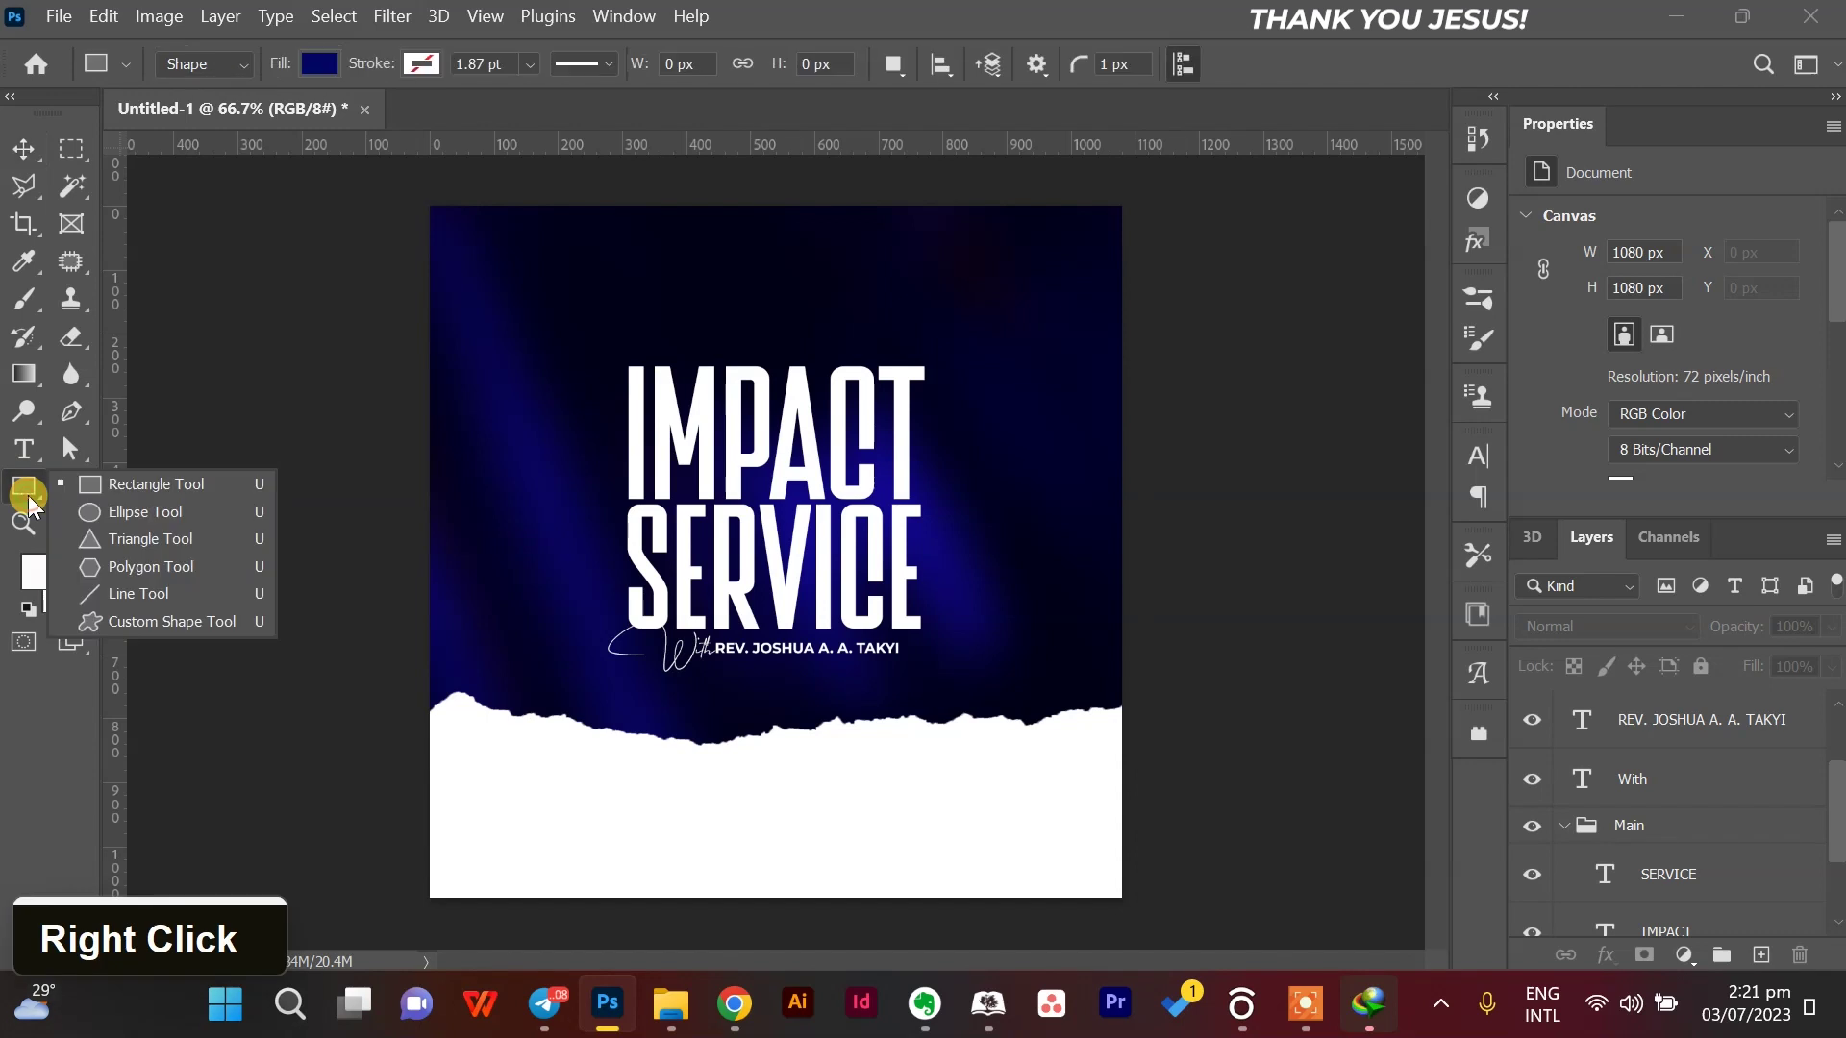
left_click(129, 512)
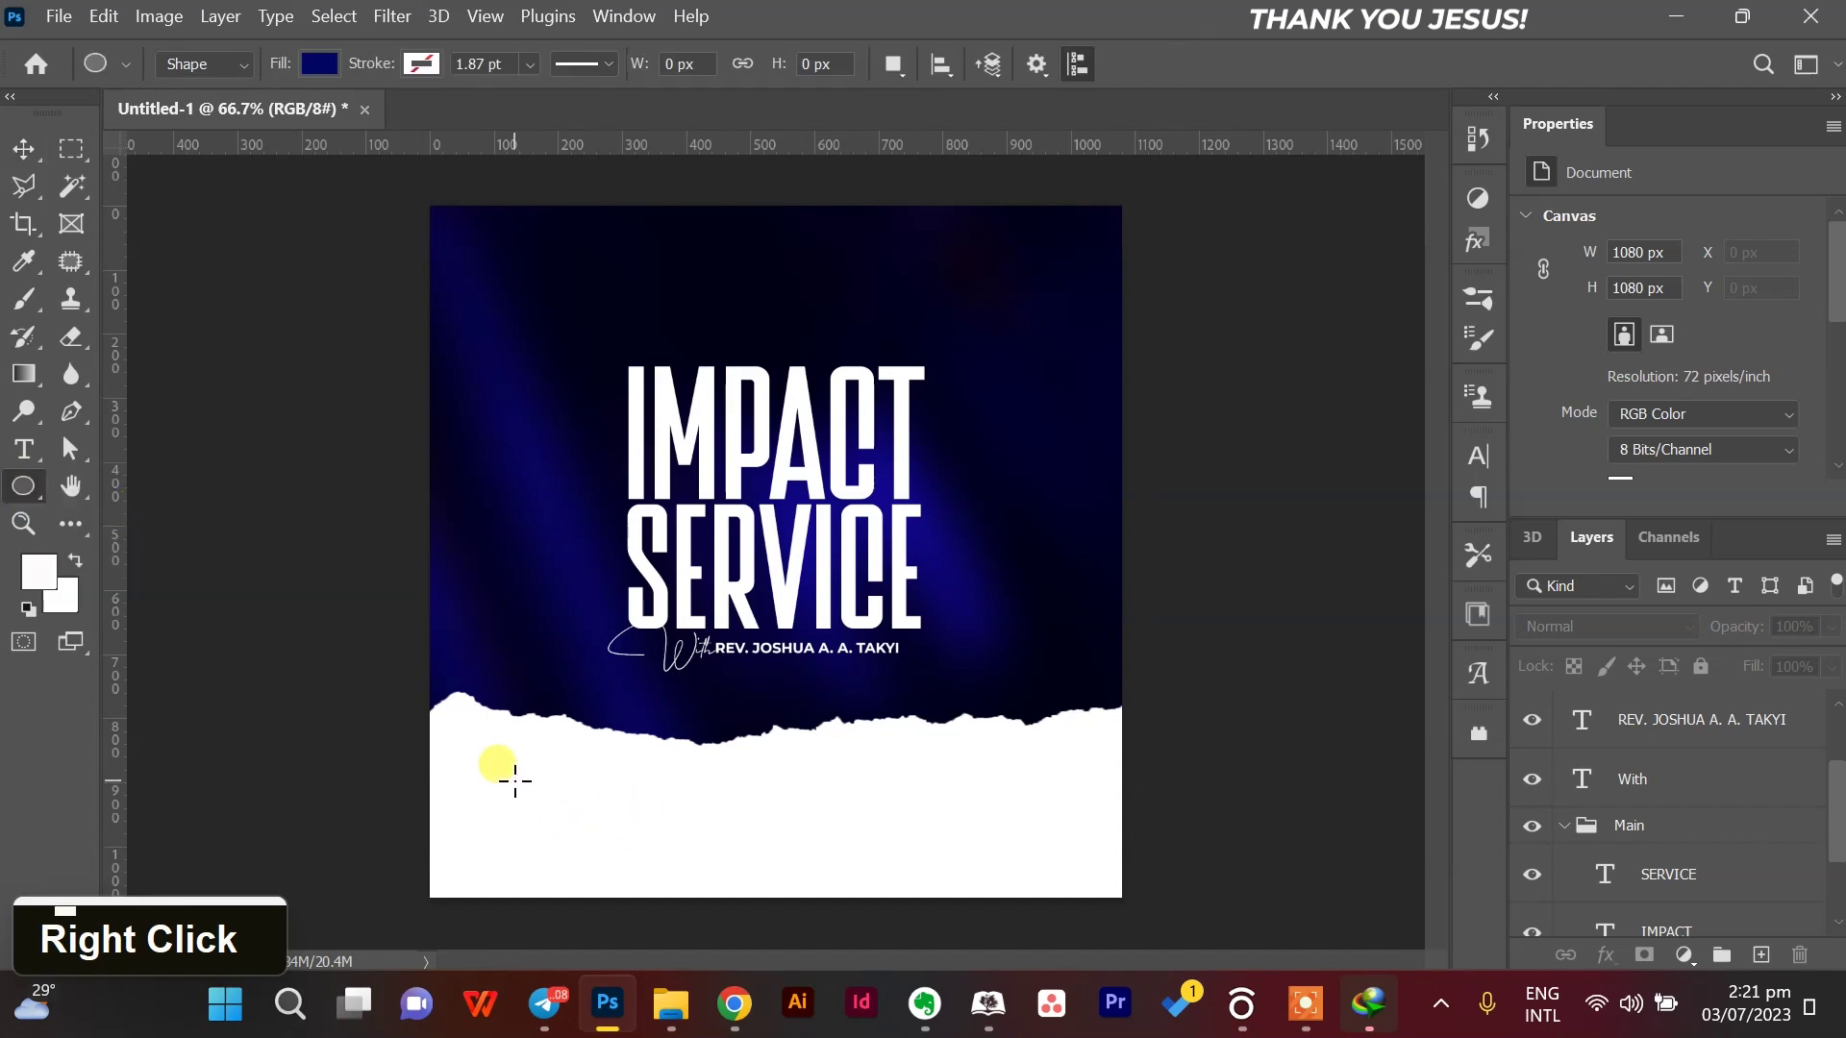
left_click_drag(516, 781, 681, 838)
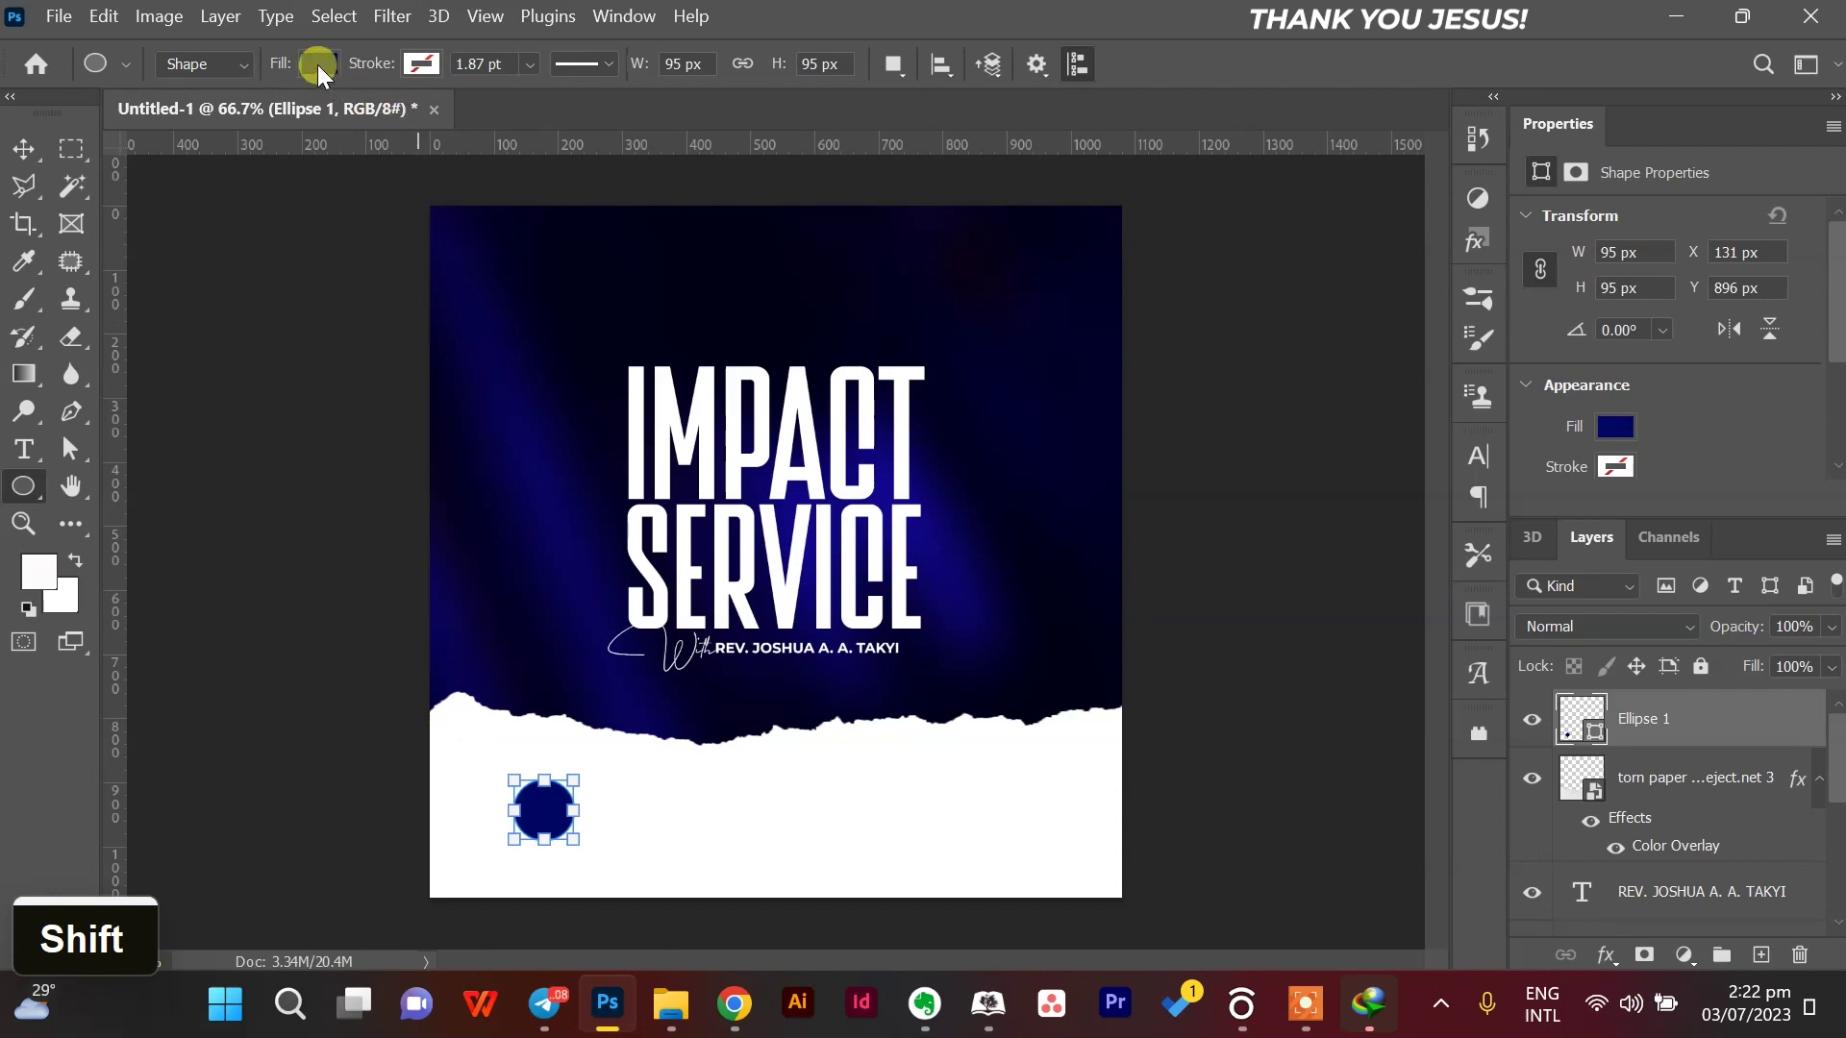
left_click(318, 65)
left_click(155, 113)
left_click(423, 63)
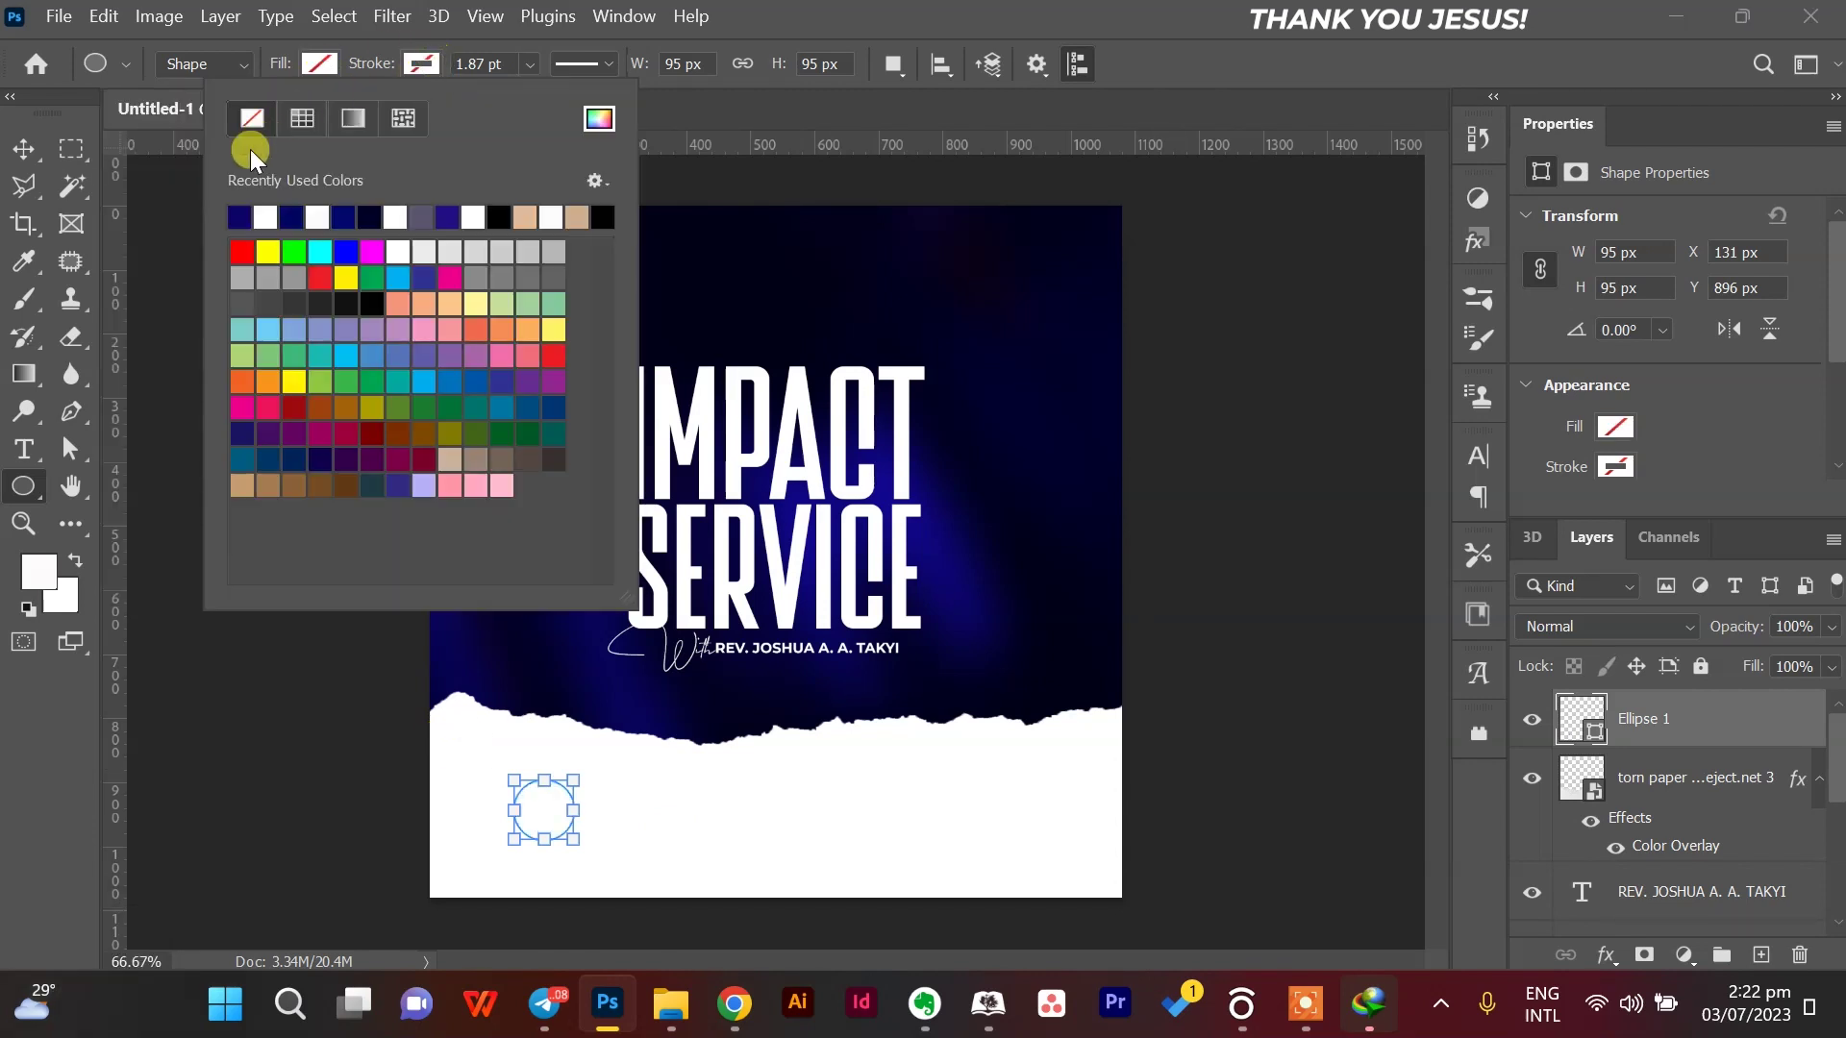
left_click(238, 216)
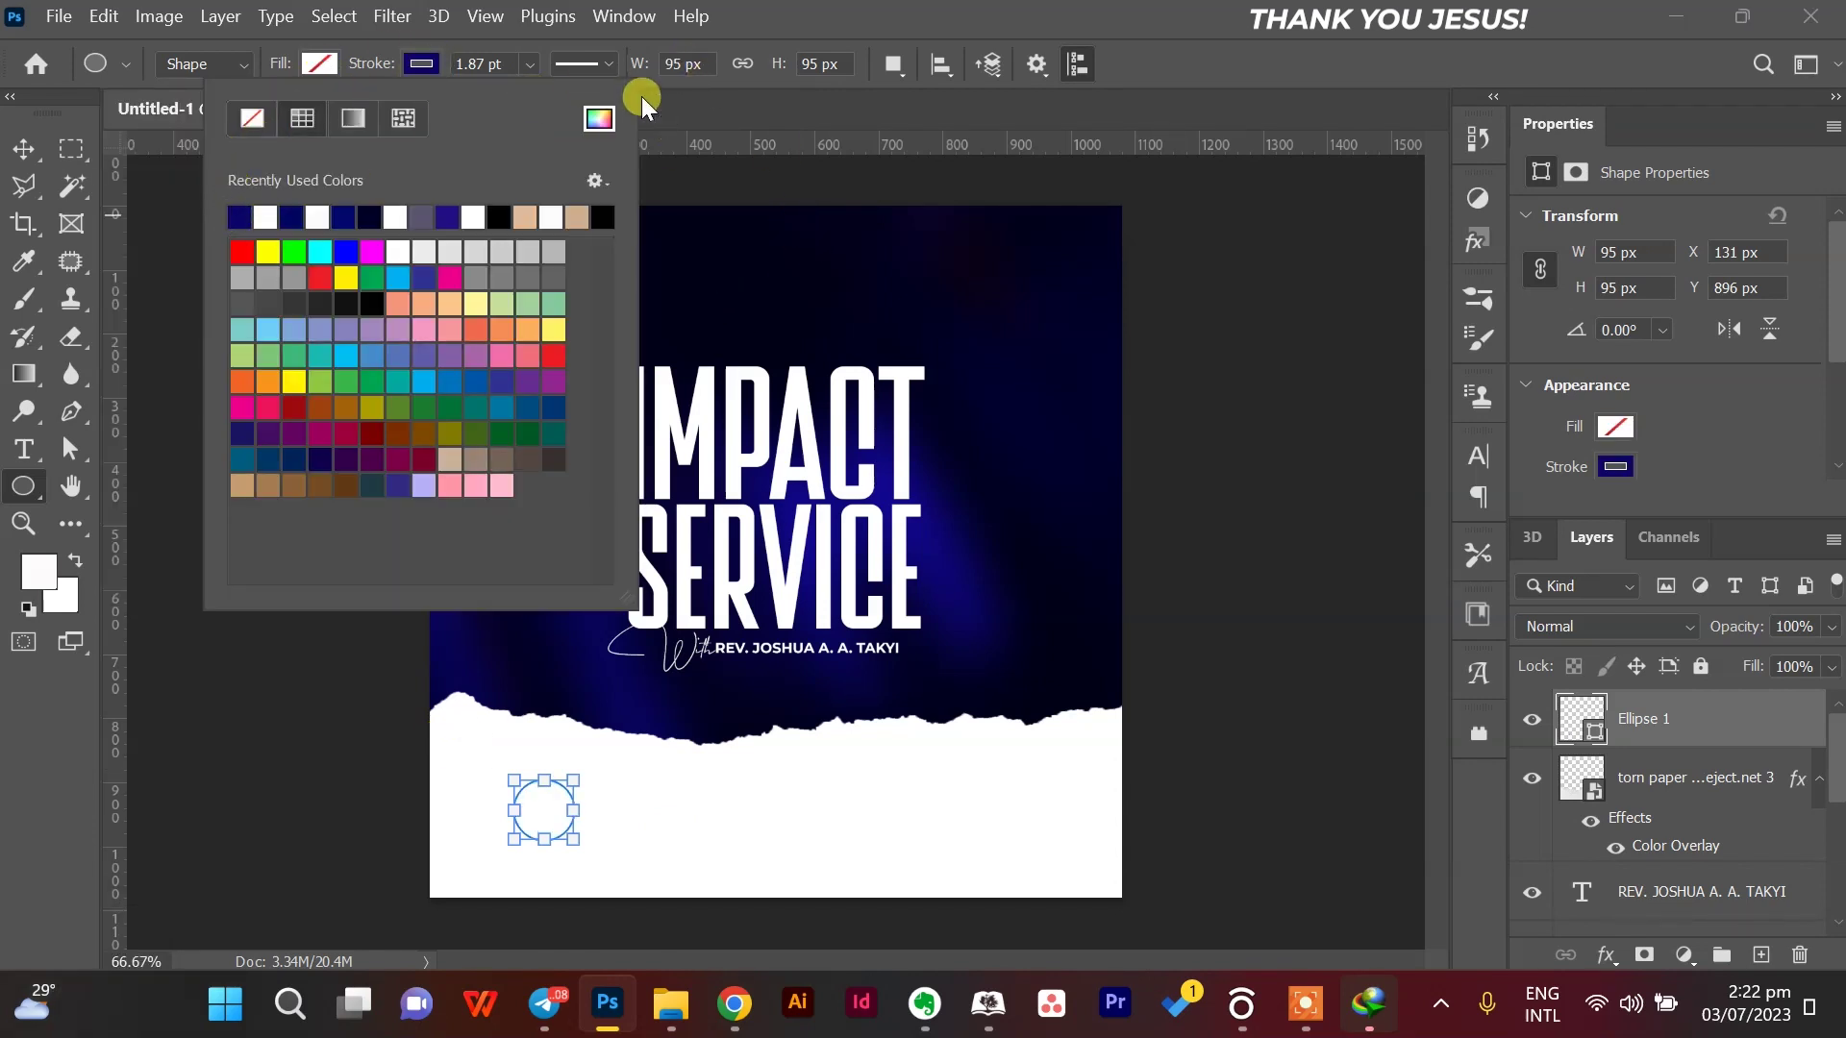
left_click(606, 64)
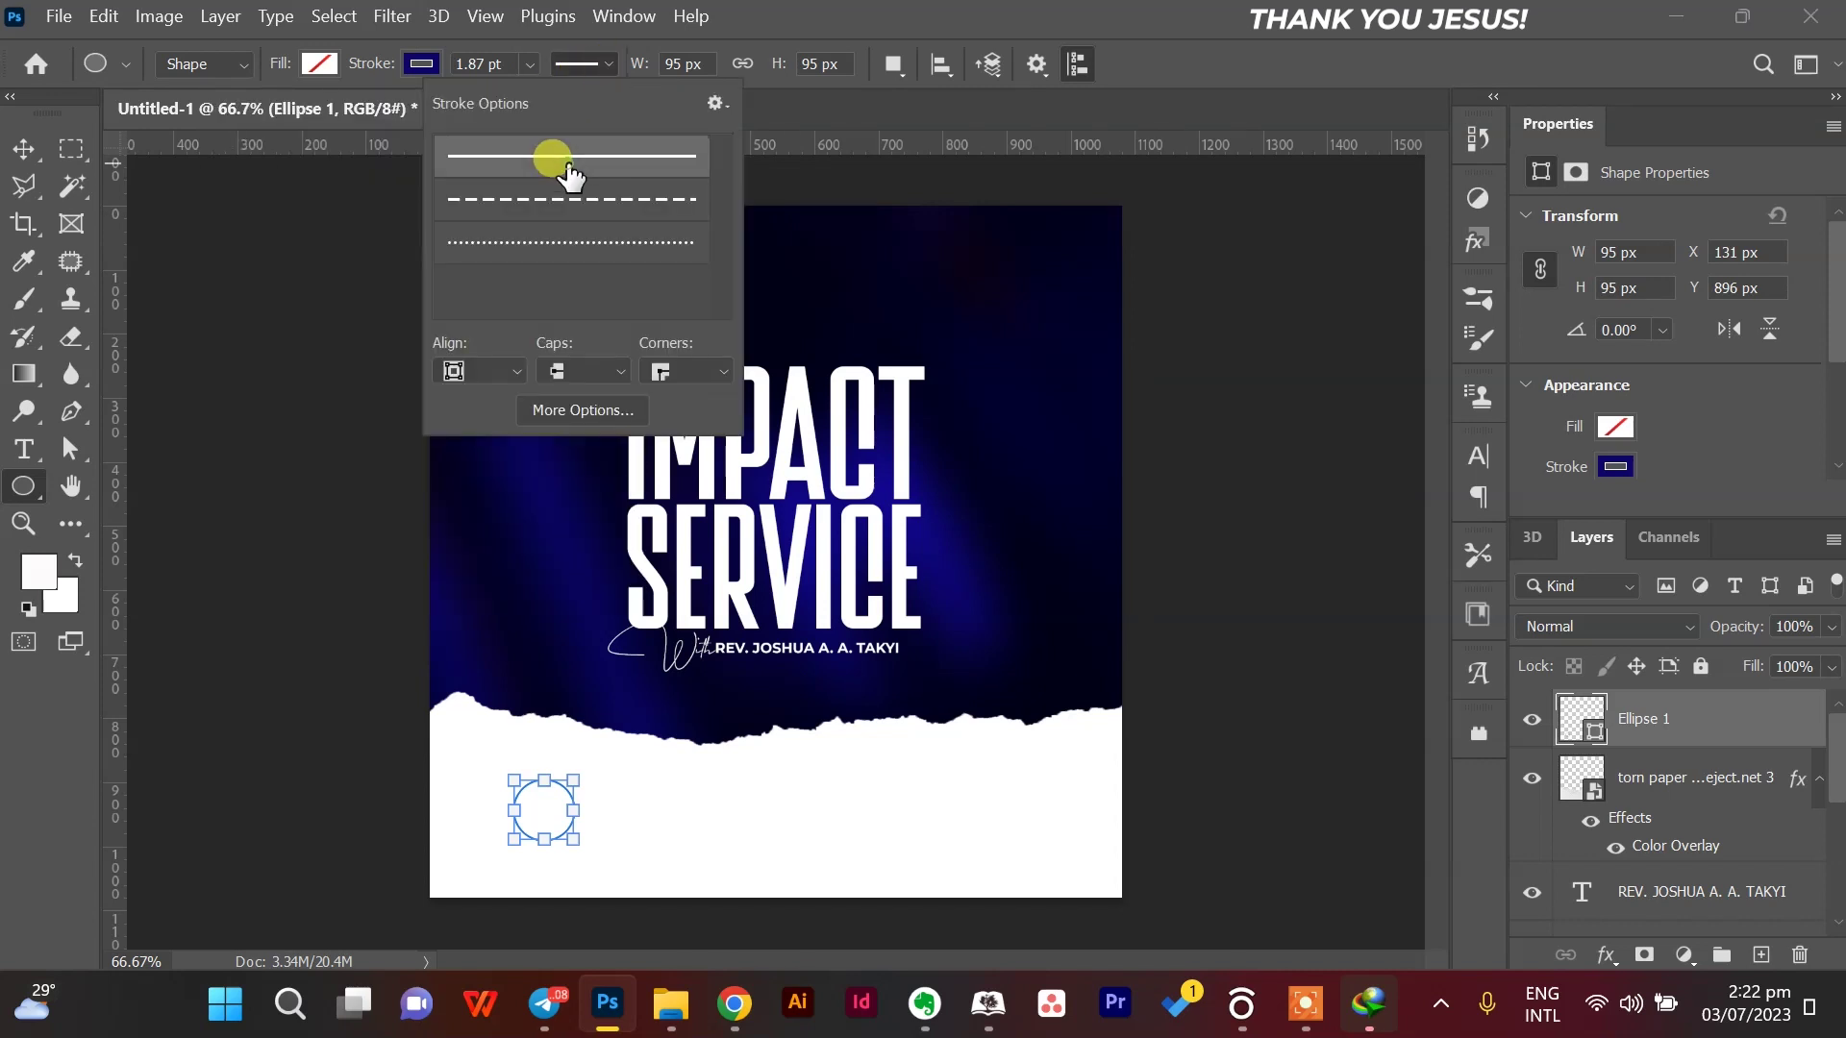
Enlarge the circle slightly to about 113 px and deselect it.
left_click(23, 149)
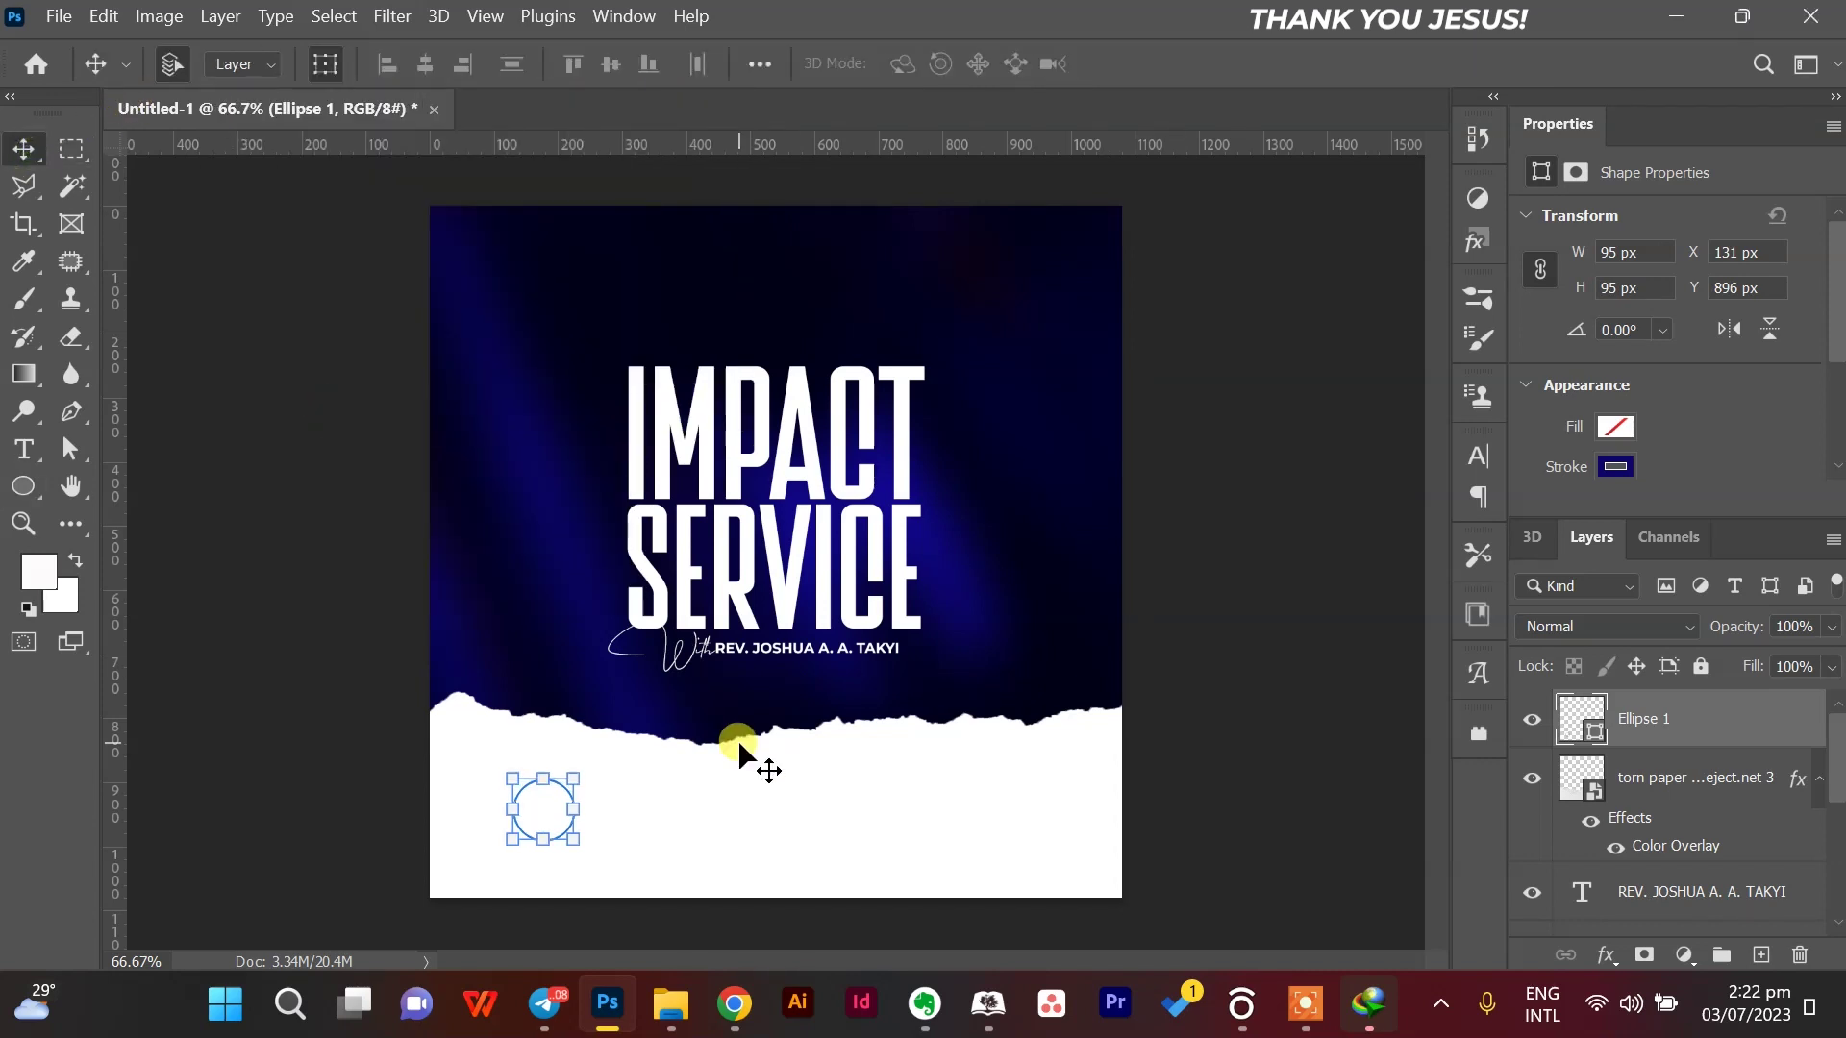
mouse_move(582, 813)
left_mouse_down()
mouse_move(610, 807)
mouse_move(595, 805)
left_mouse_up()
key("Return")
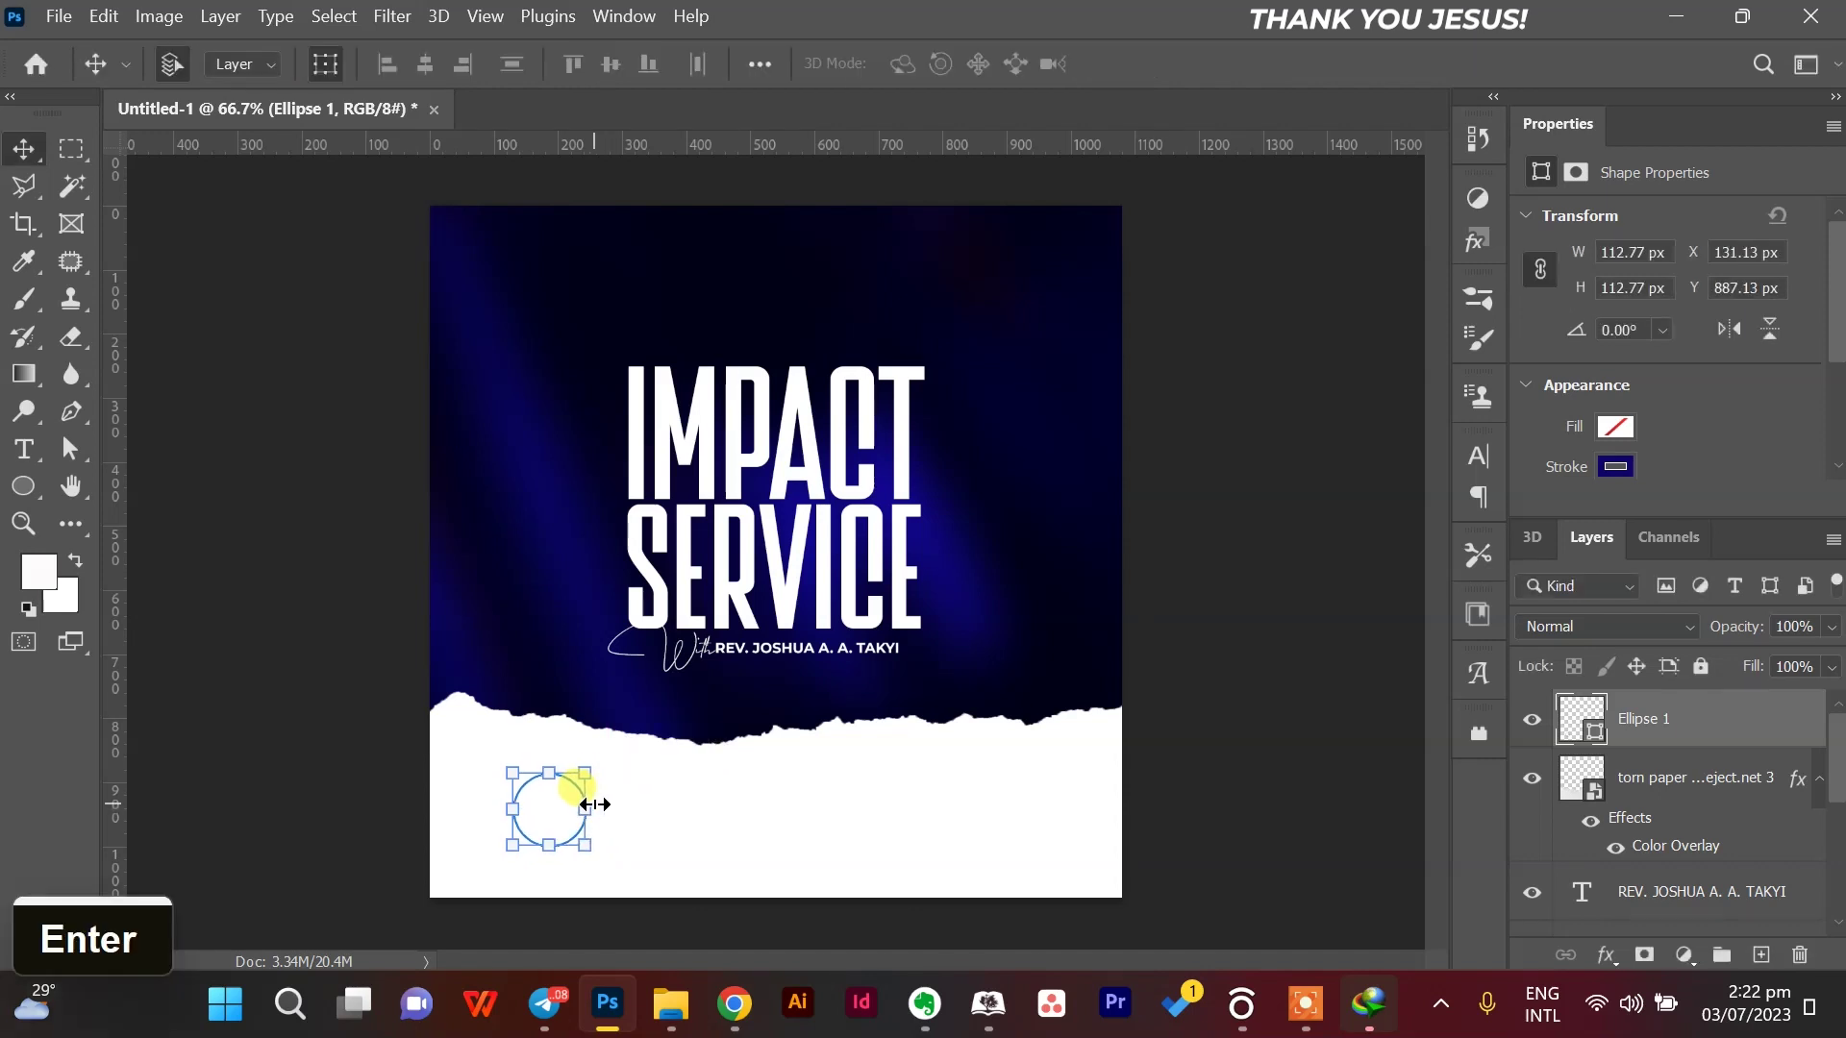
scroll(604, 806, "up", 1, "ctrl+alt")
scroll(605, 807, "down", 3)
left_click(701, 770)
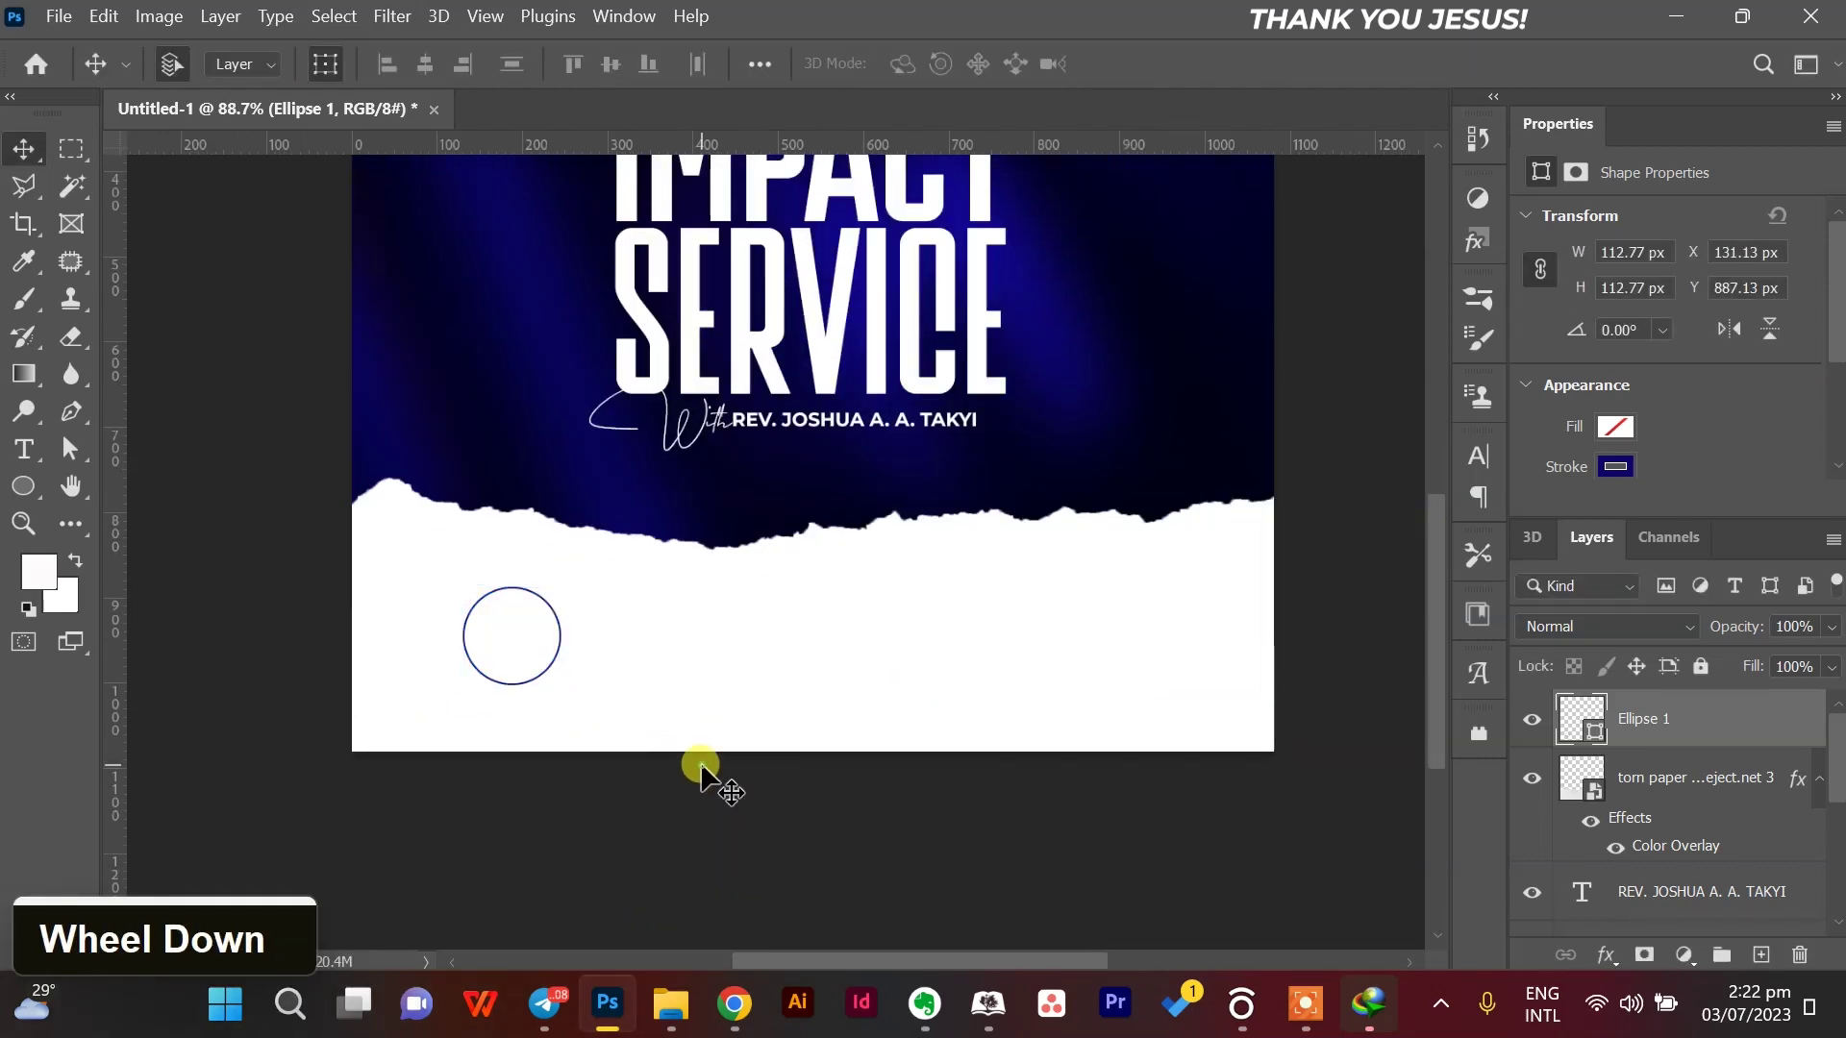
Start a capitalised text layer beside the circle, clearing its placeholder text.
left_click(5, 464)
left_click(712, 616)
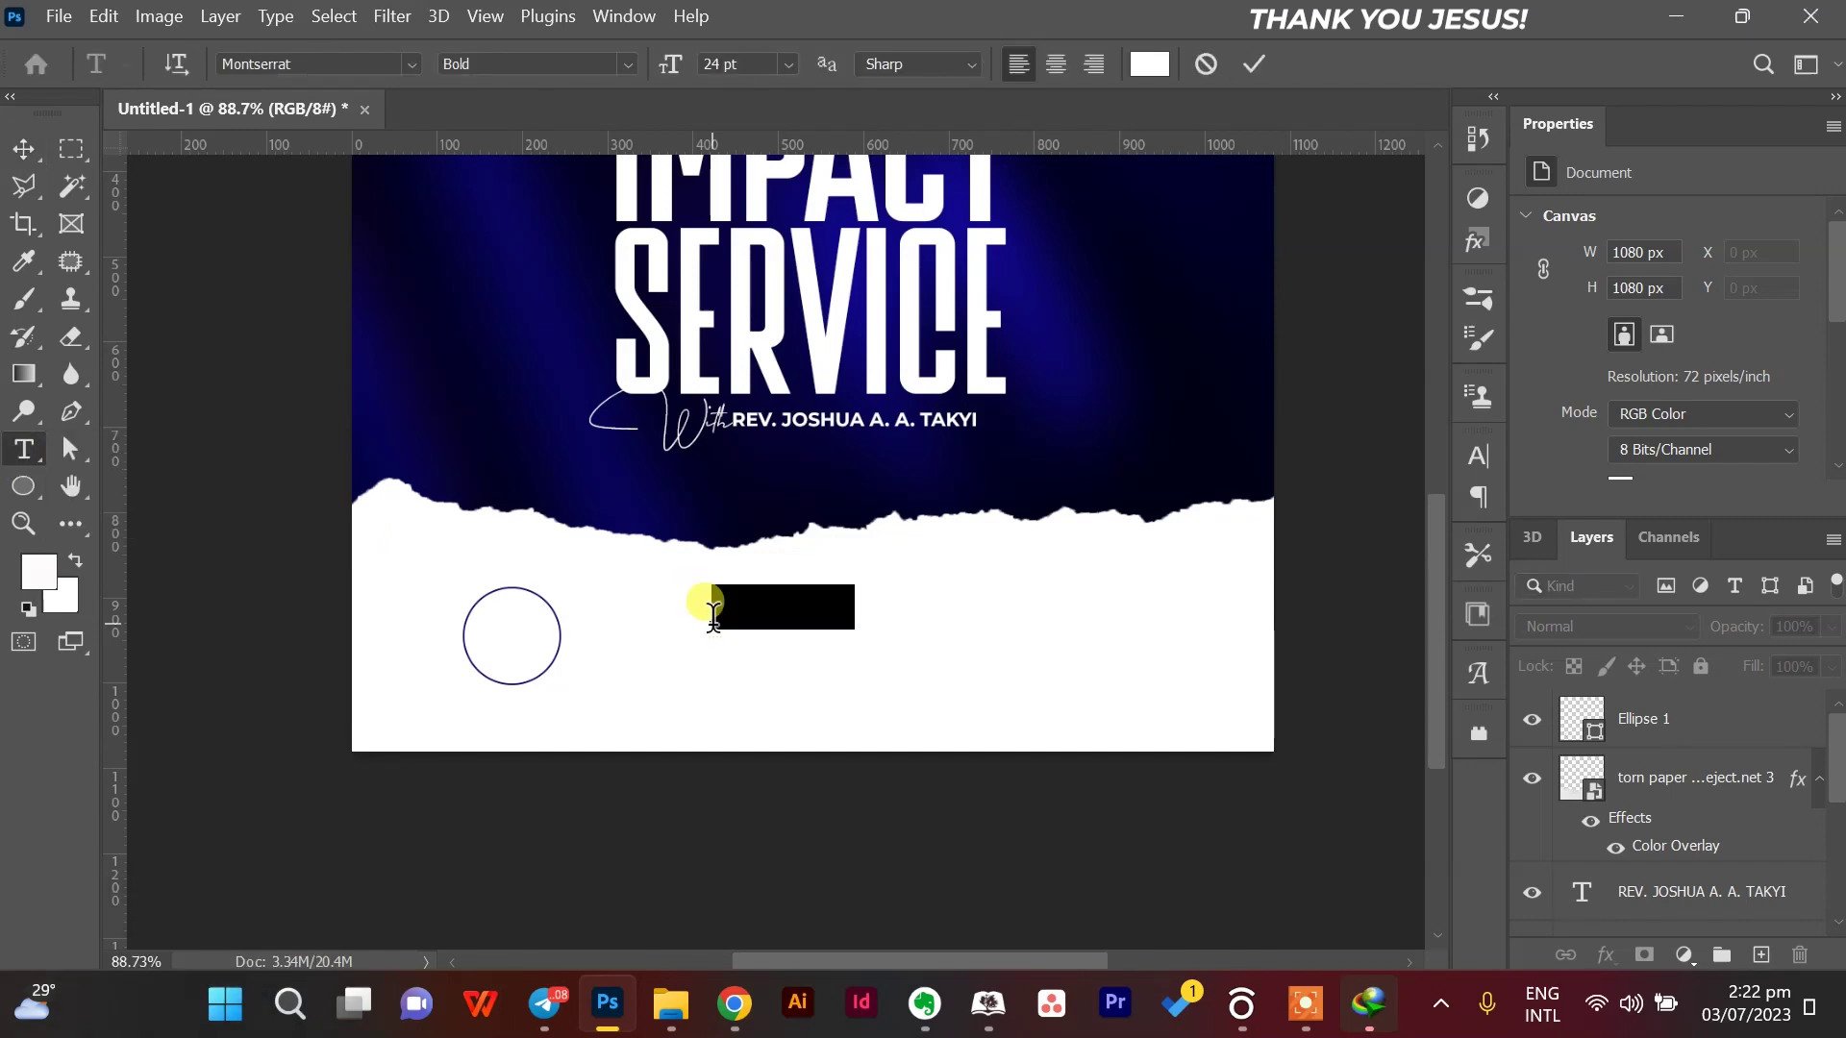
key("Caps_Lock")
key("BackSpace")
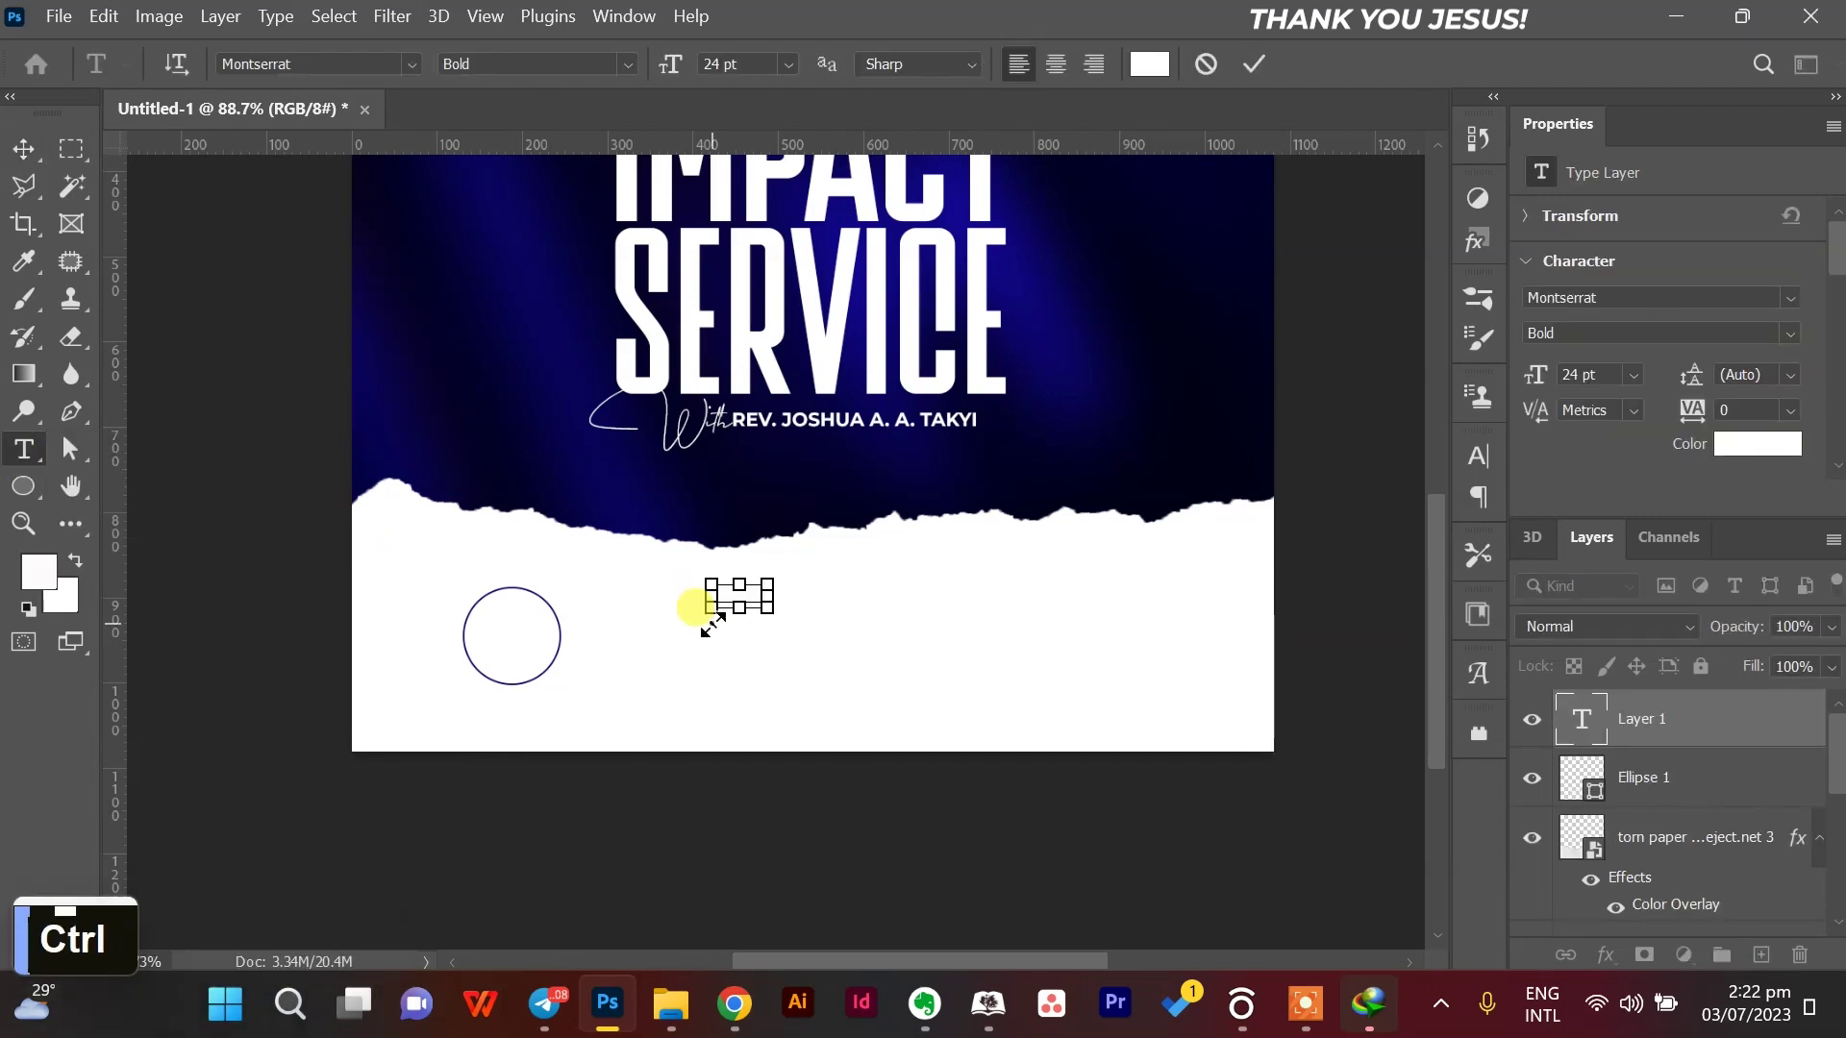
Make the TUES. text dark navy #0b0564 in ExtraBold Italic.
key("ctrl+a")
left_click(1764, 452)
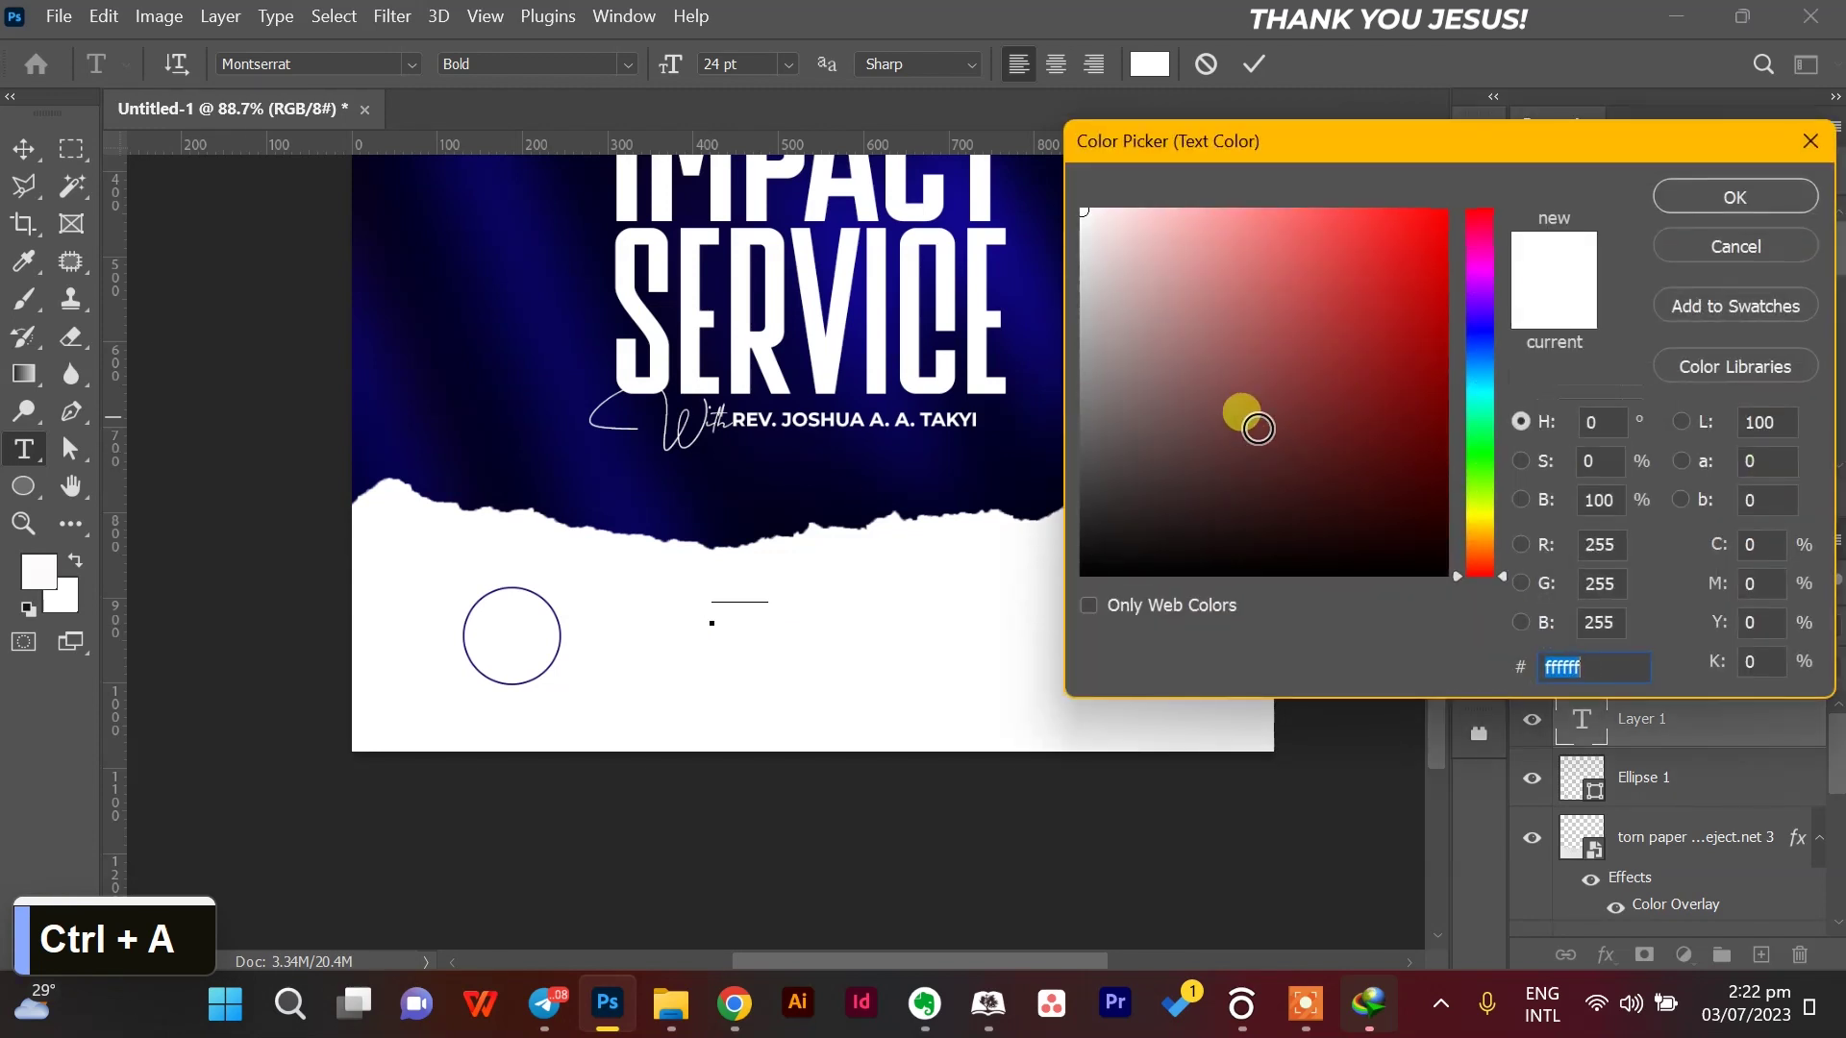
left_click(1029, 354)
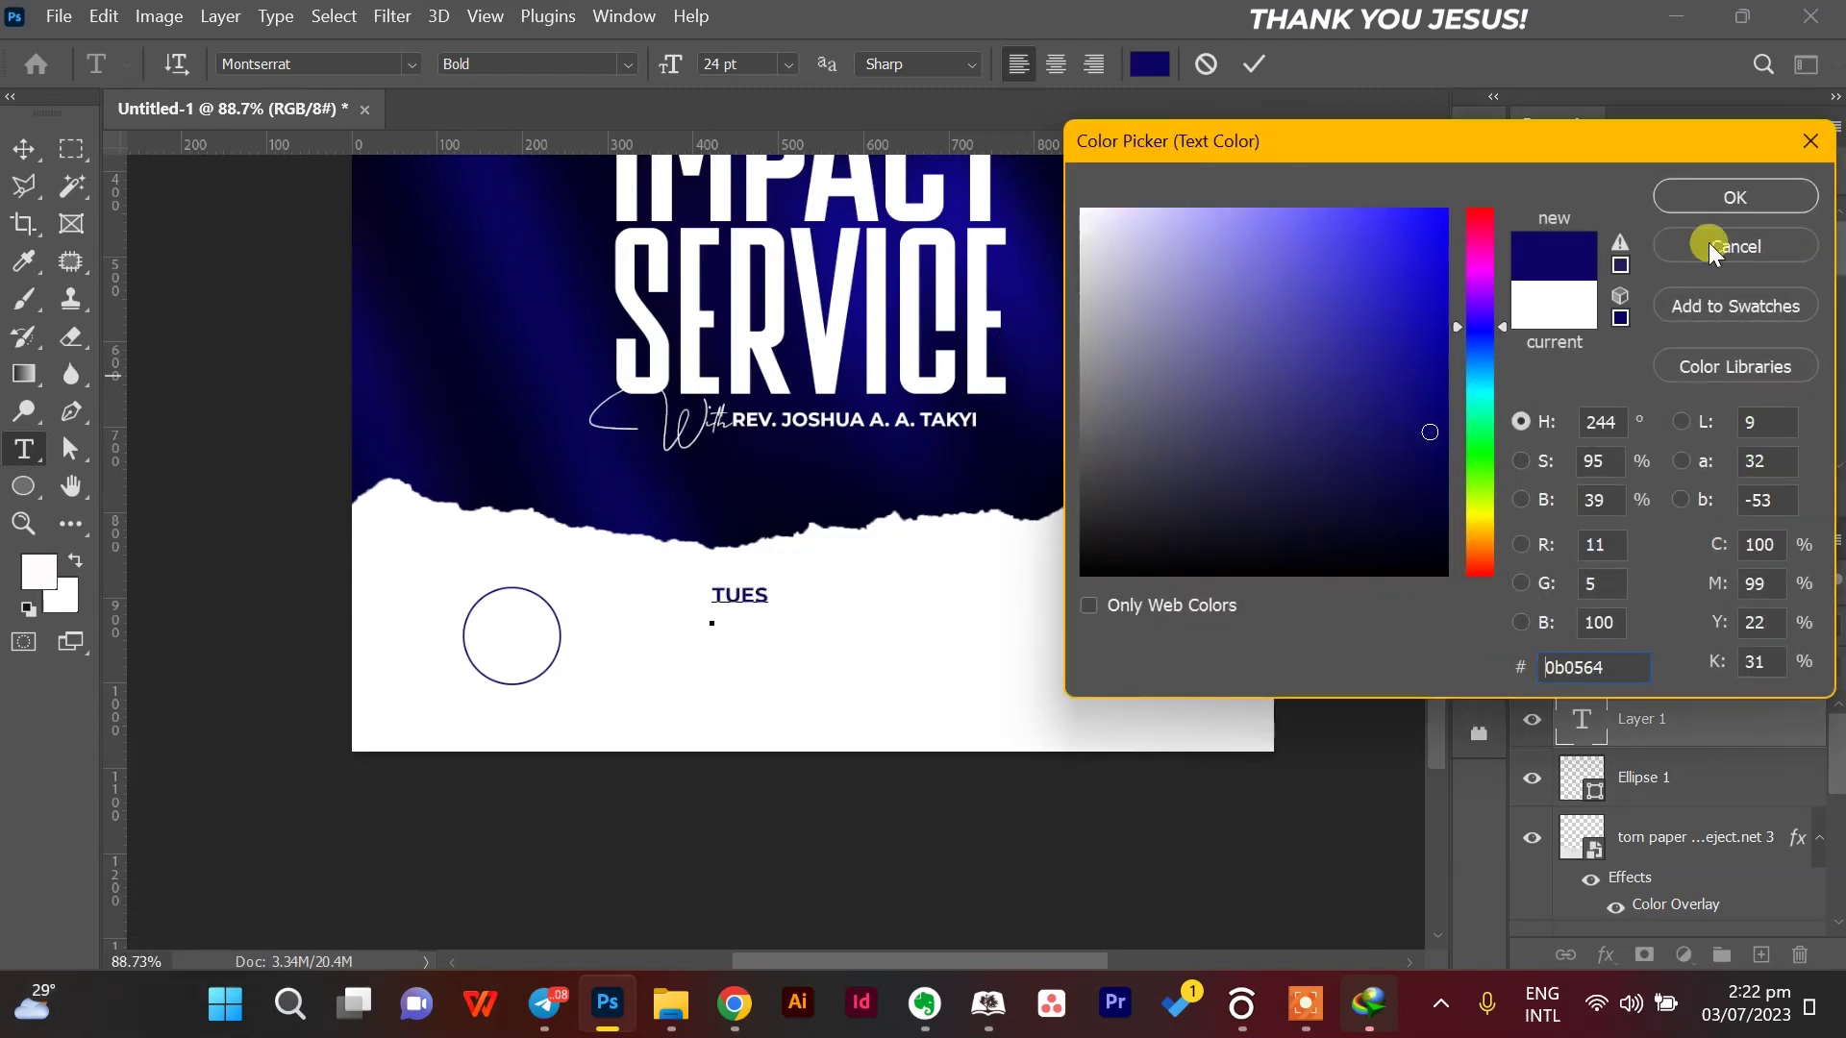
left_click(1727, 200)
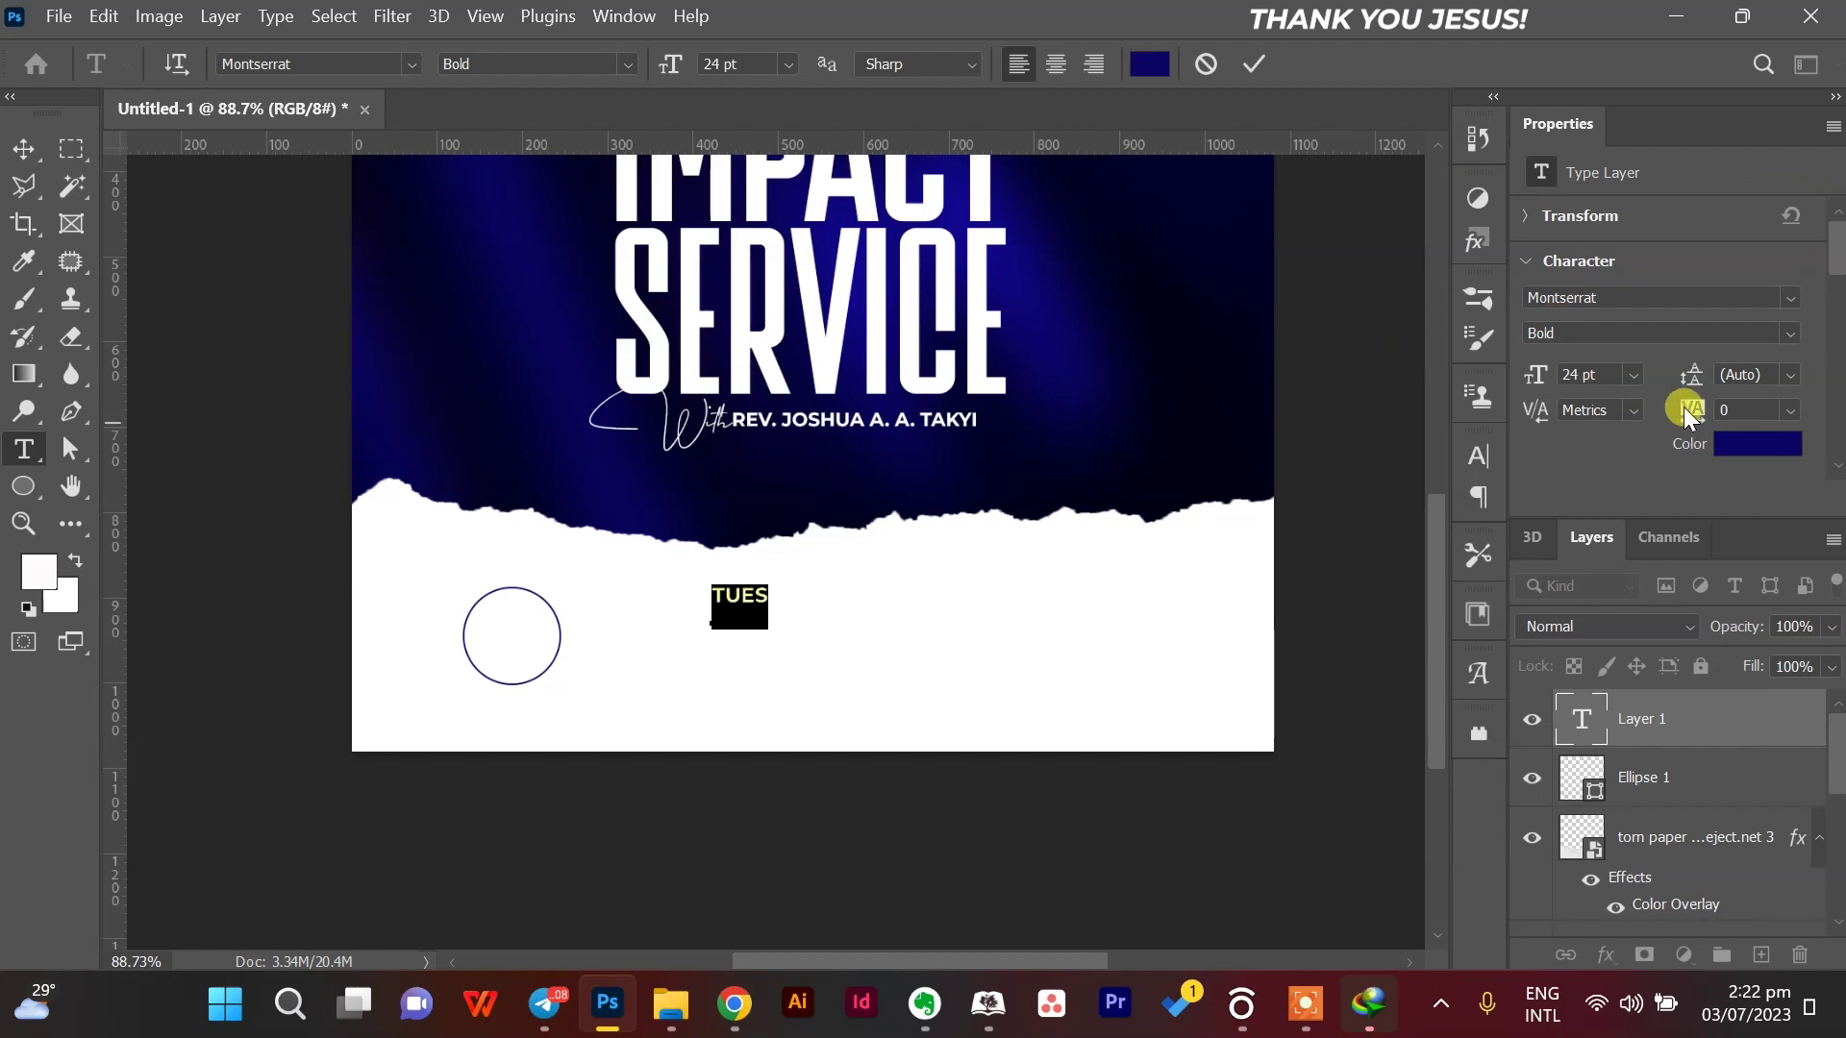
left_click(1790, 329)
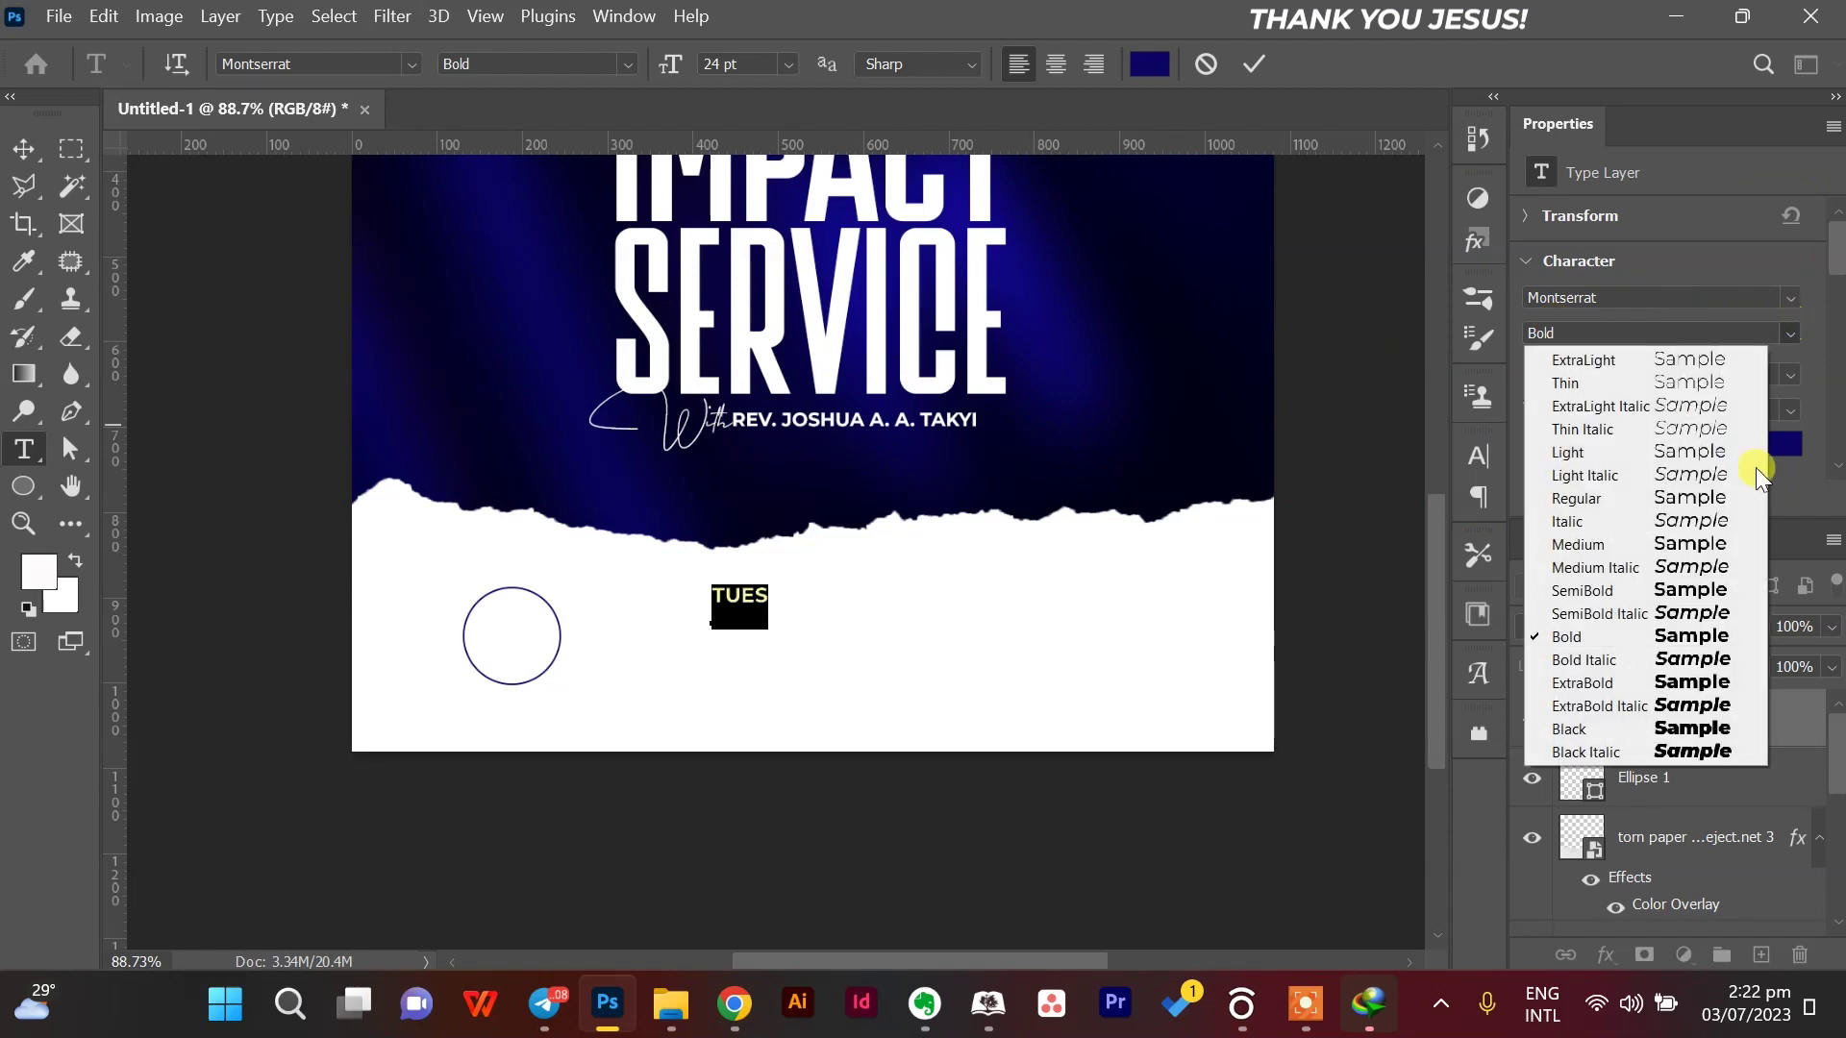
left_click(1670, 664)
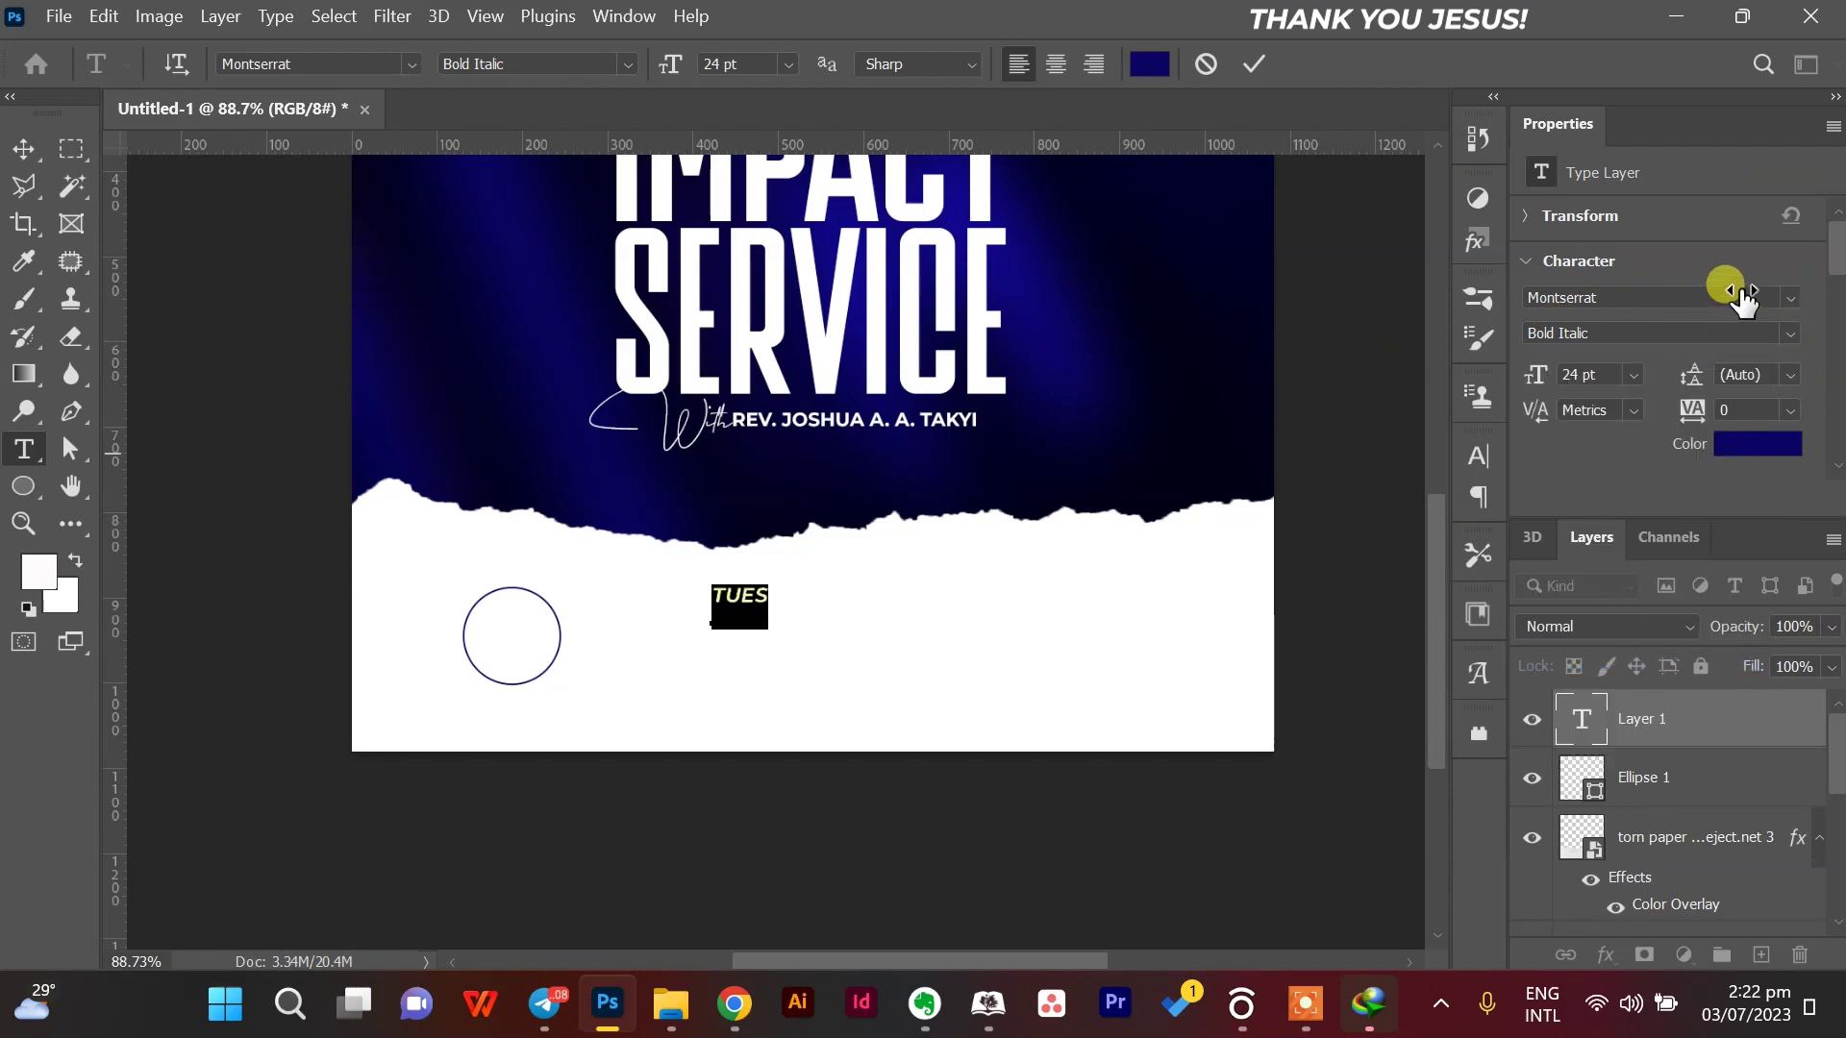
left_click(1790, 332)
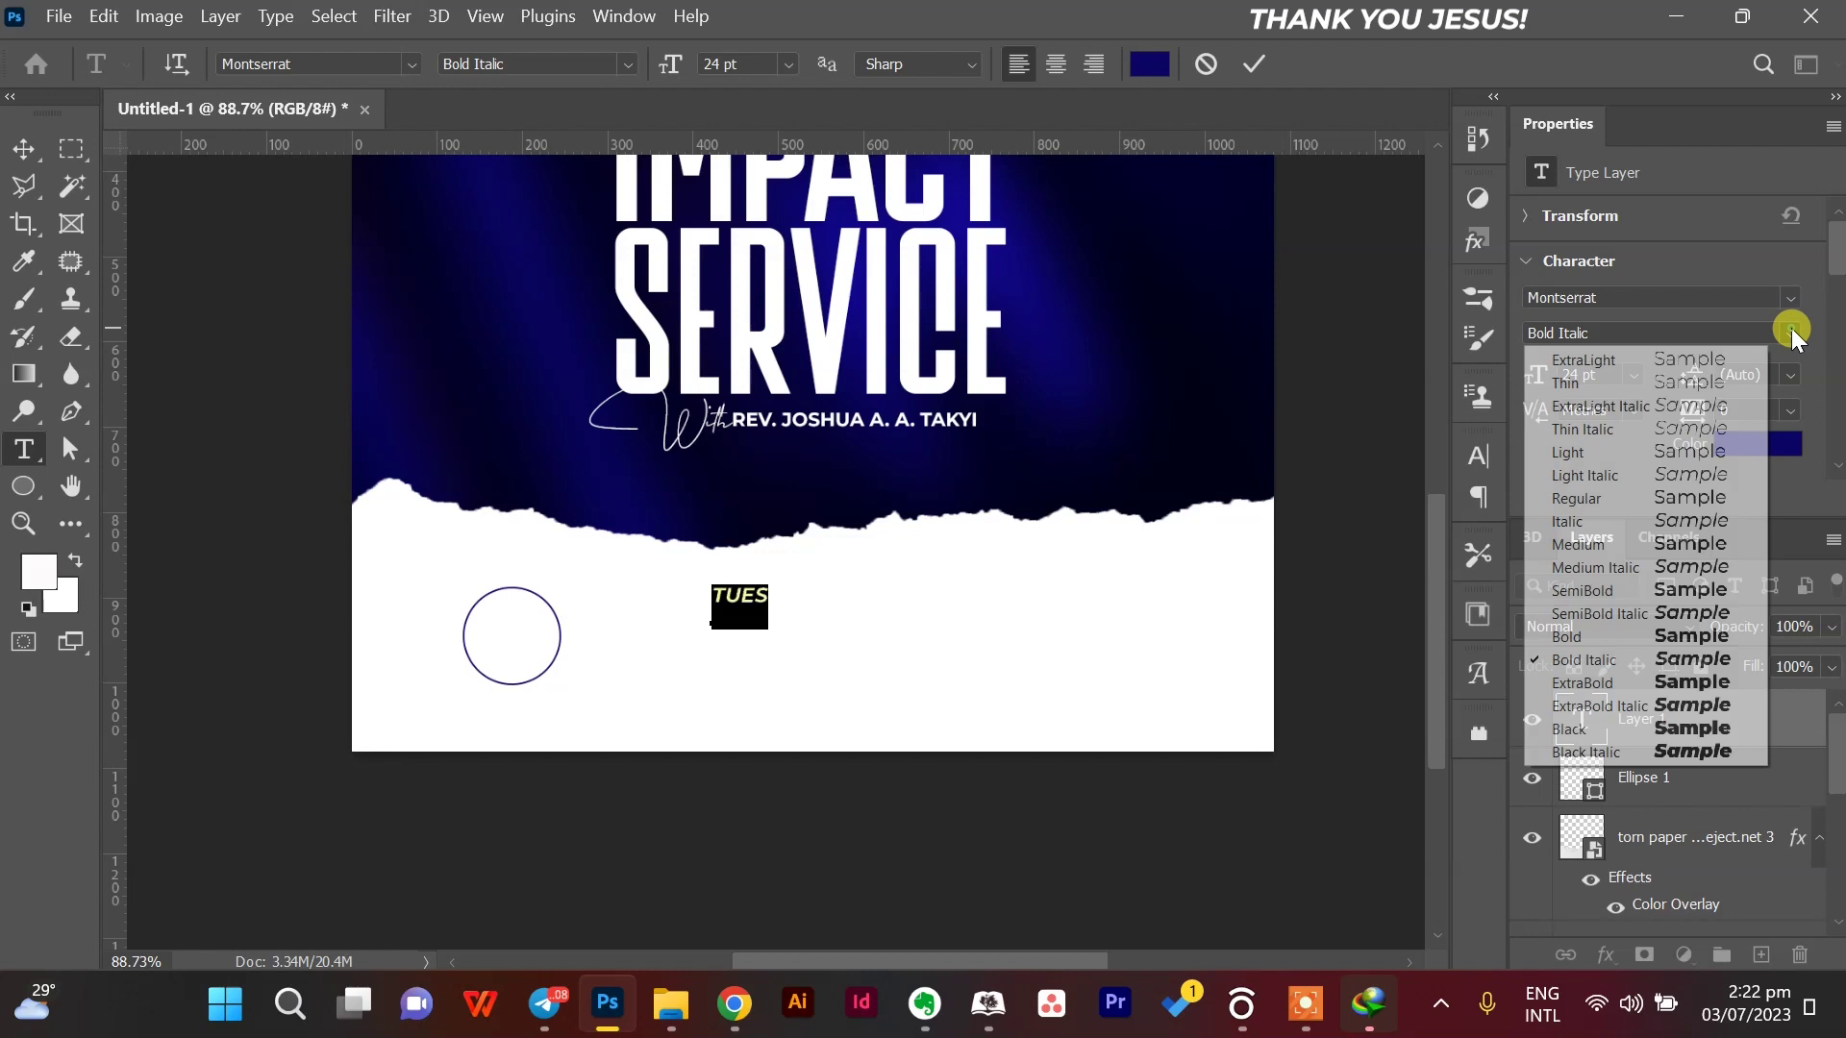
left_click(1680, 705)
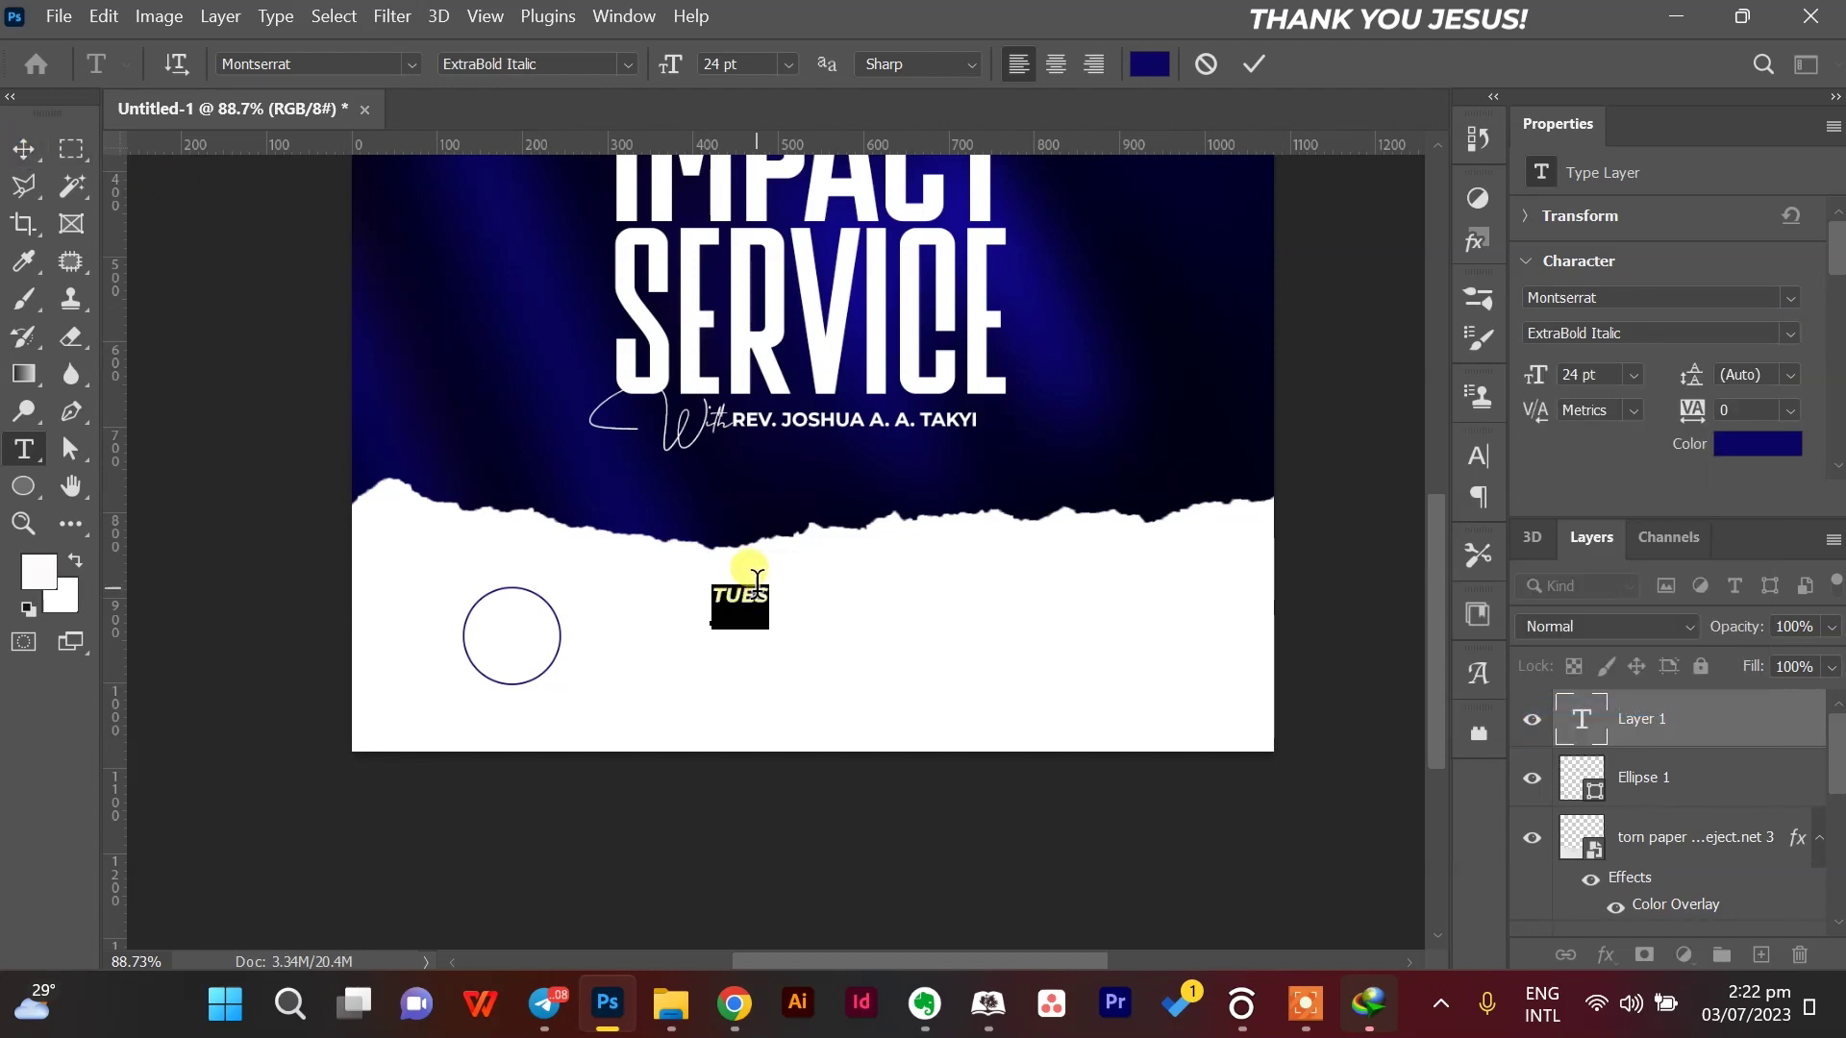
left_click(769, 596)
Move and scale the TUES. text so it sits centred inside the circle.
left_click(23, 149)
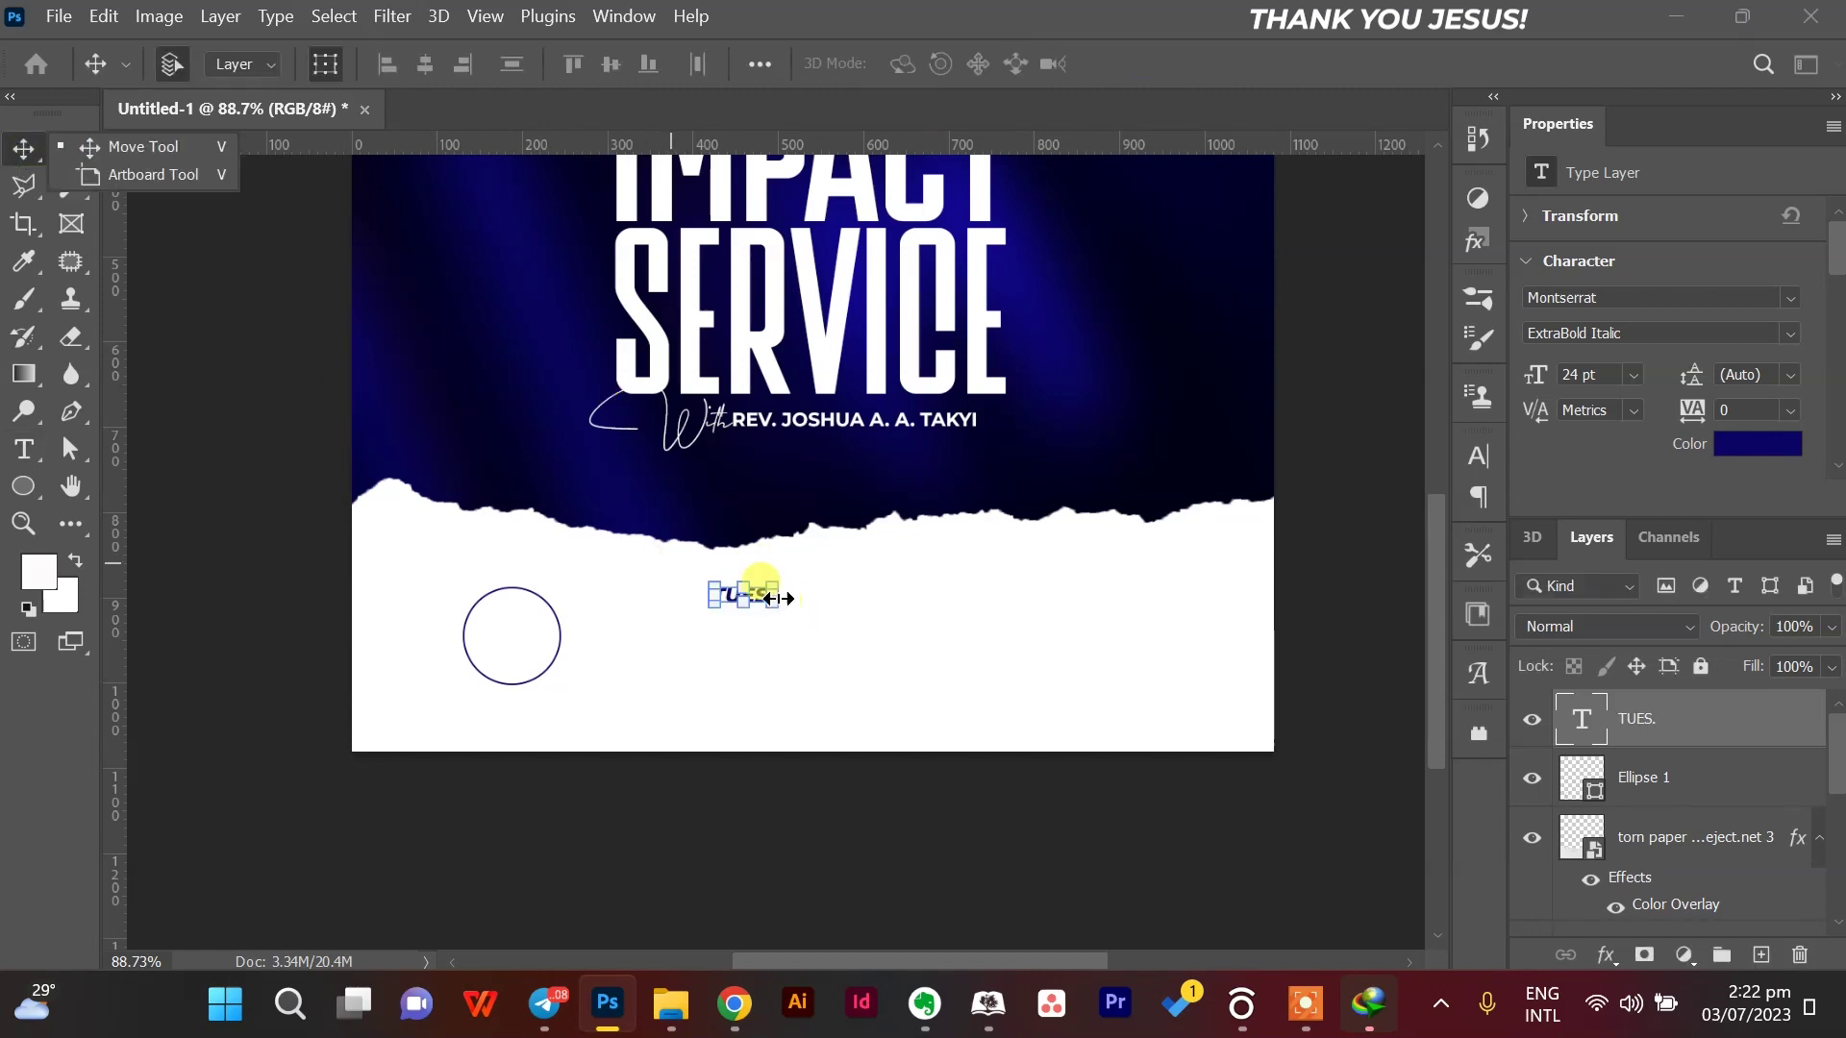
left_click_drag(759, 597, 553, 642)
key("ctrl+t")
left_click(555, 641)
key("Left")
key("Down")
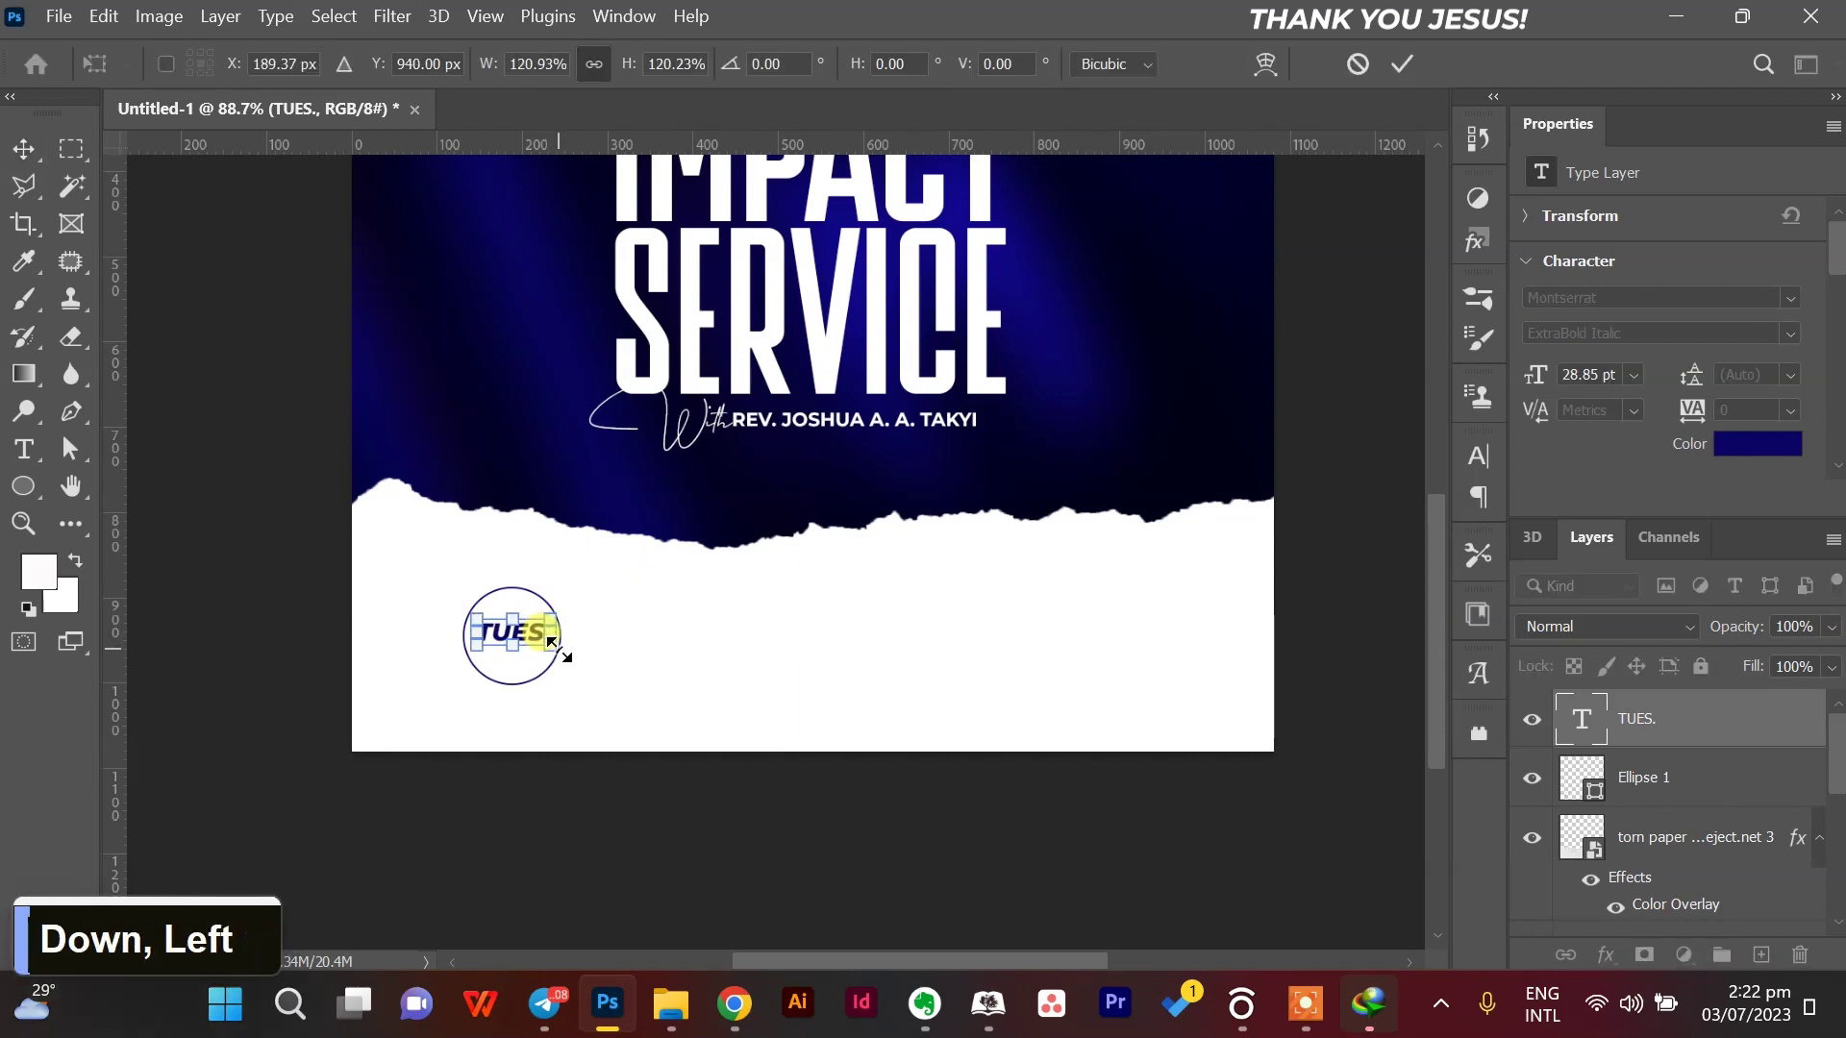
key("Down")
key("Down")
key("Right")
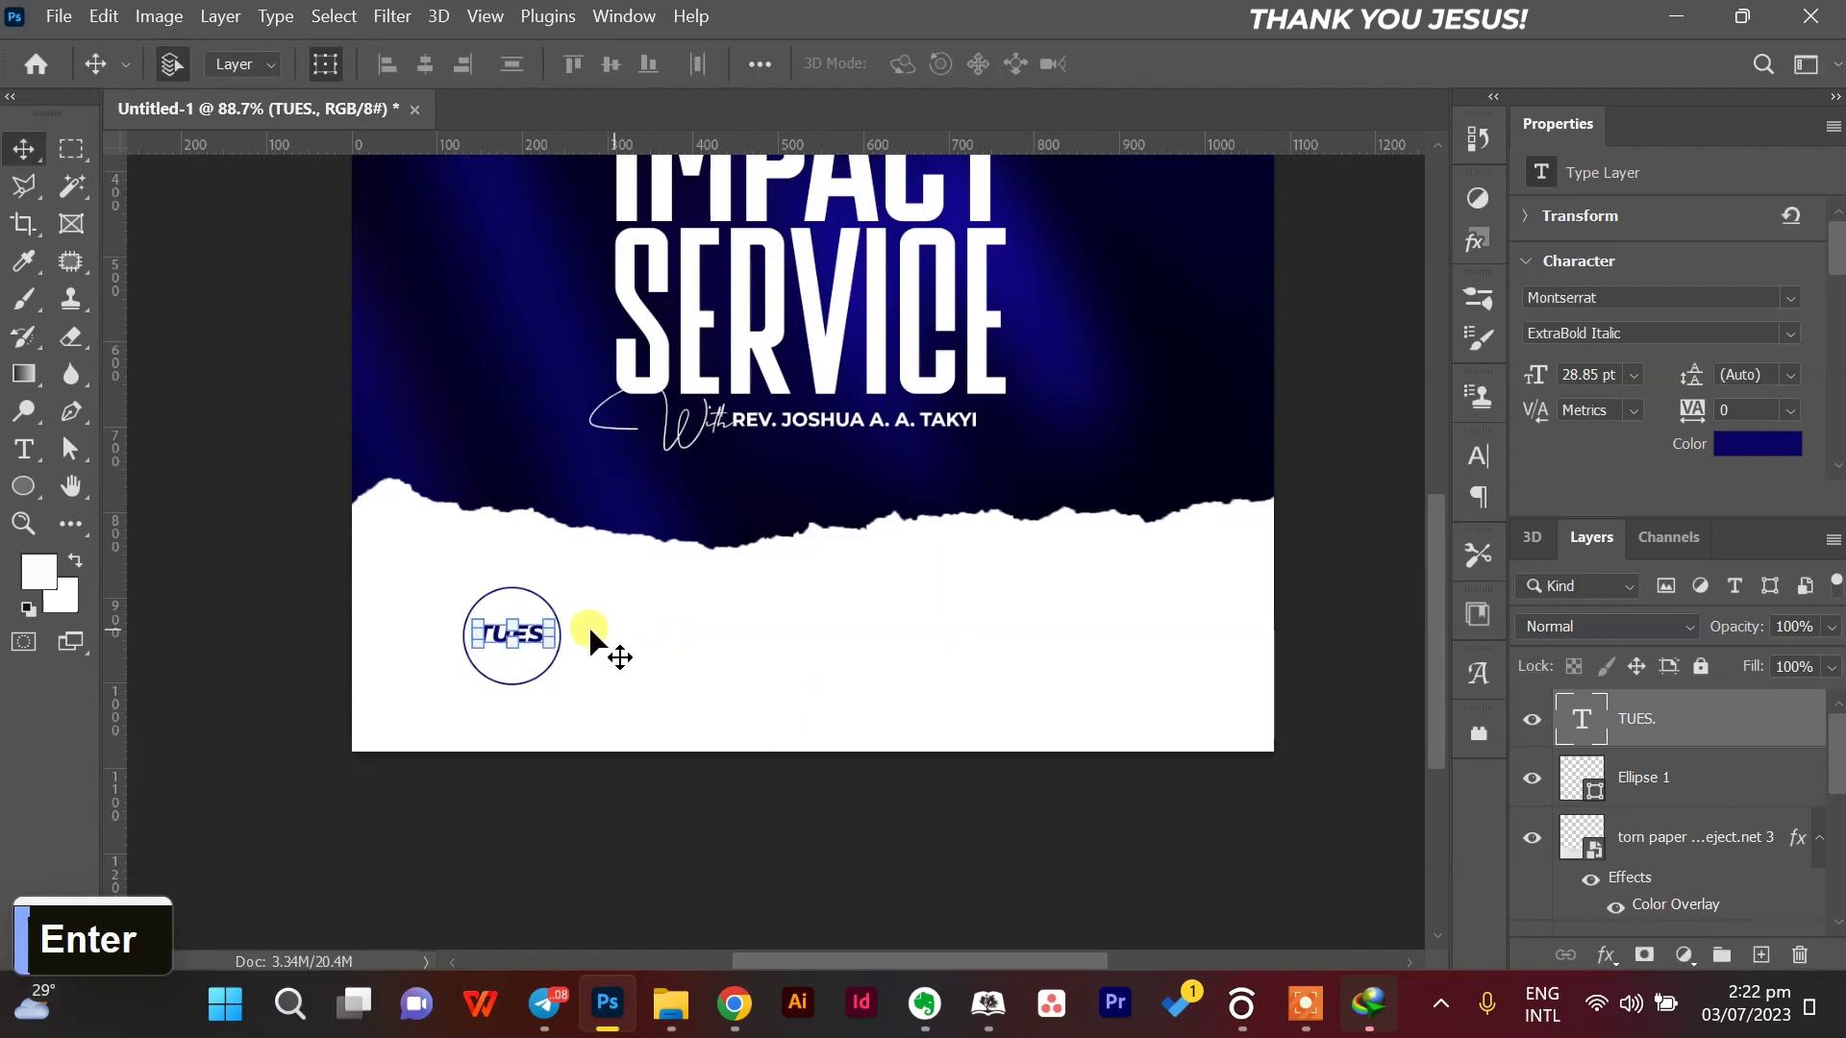
left_click(536, 640, "alt")
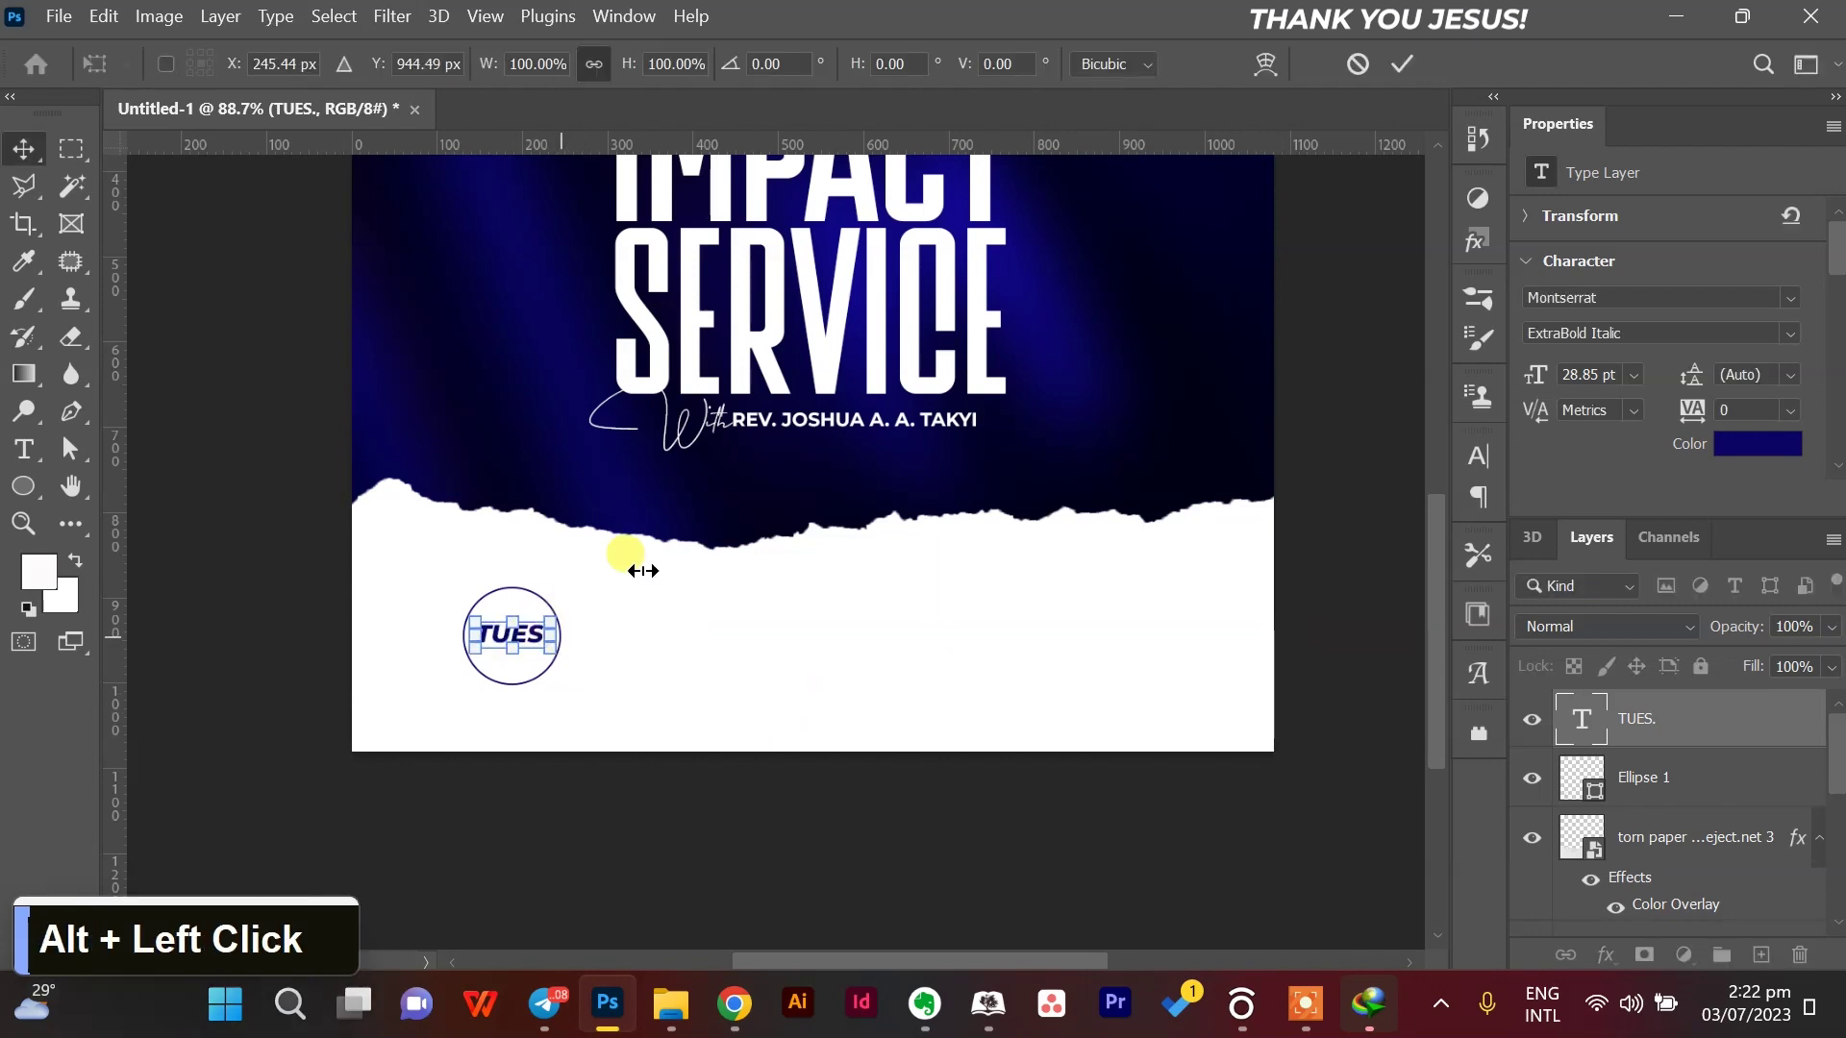
left_click(1358, 66)
Lock the torn paper layer and duplicate the TUES. text beside the circle.
left_click(679, 646)
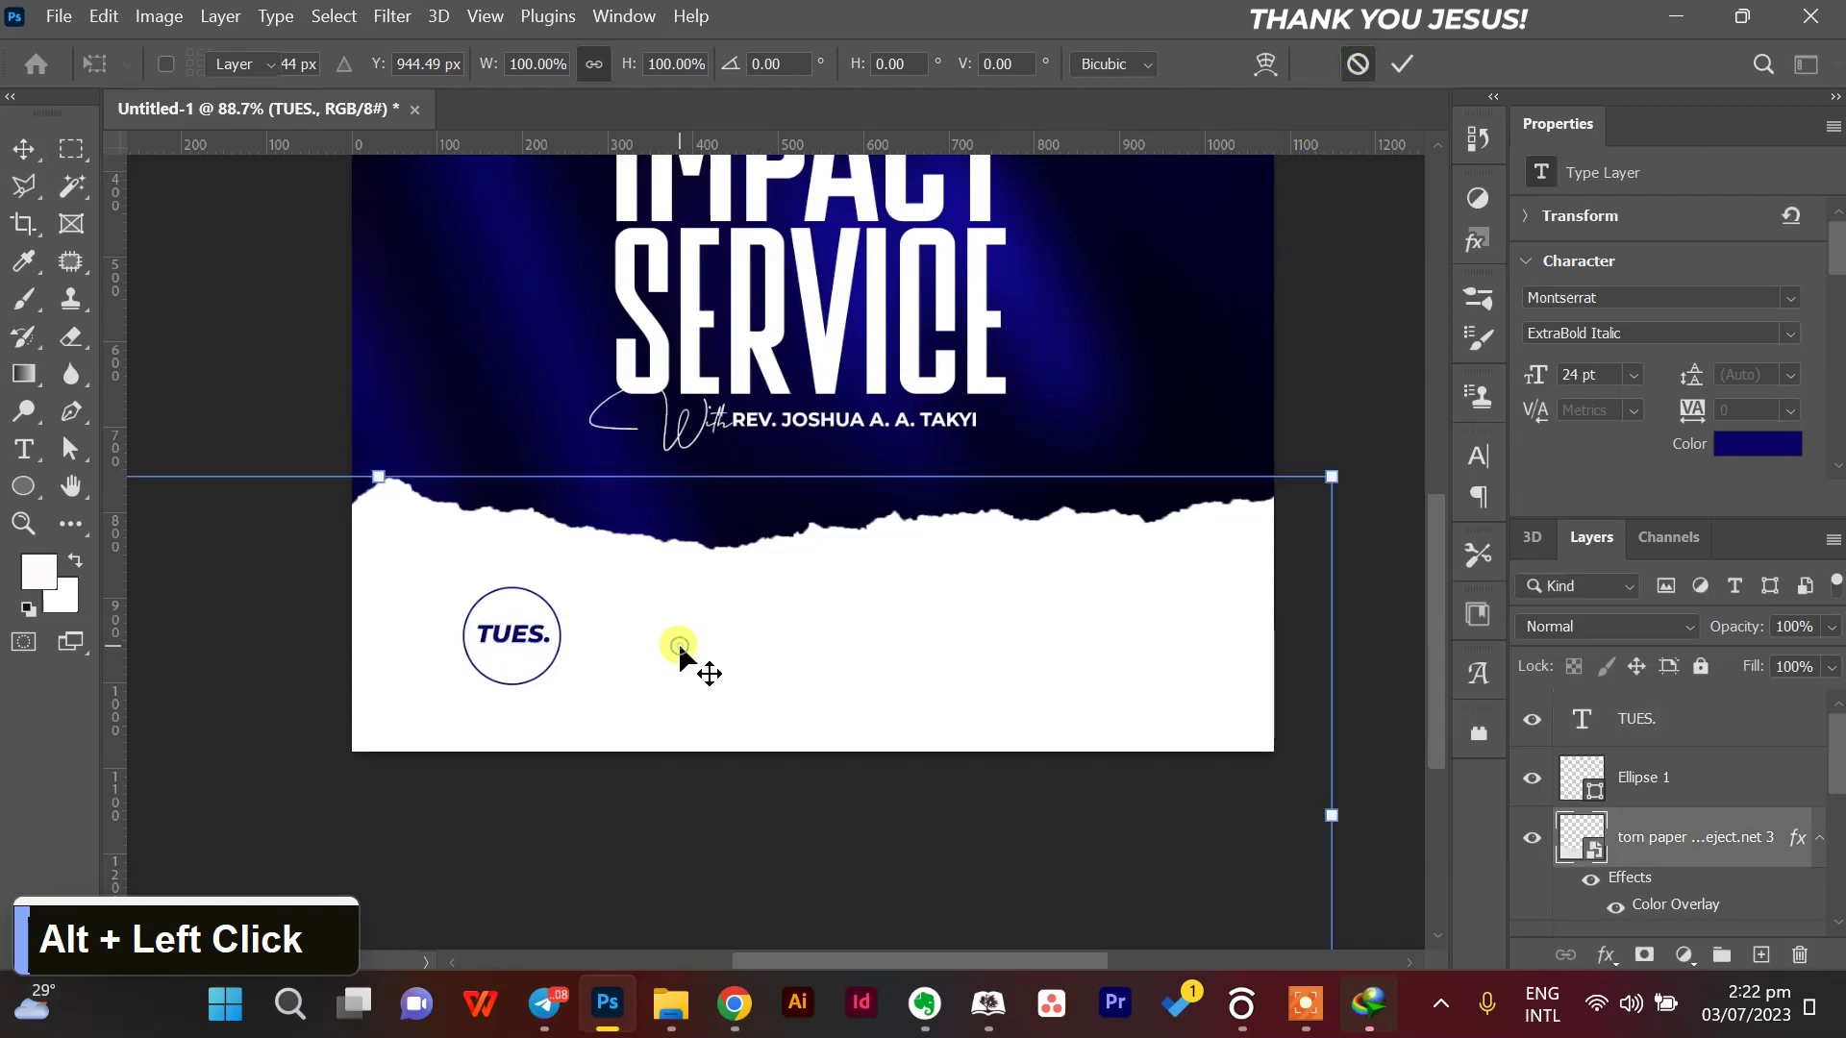
left_click(1701, 666)
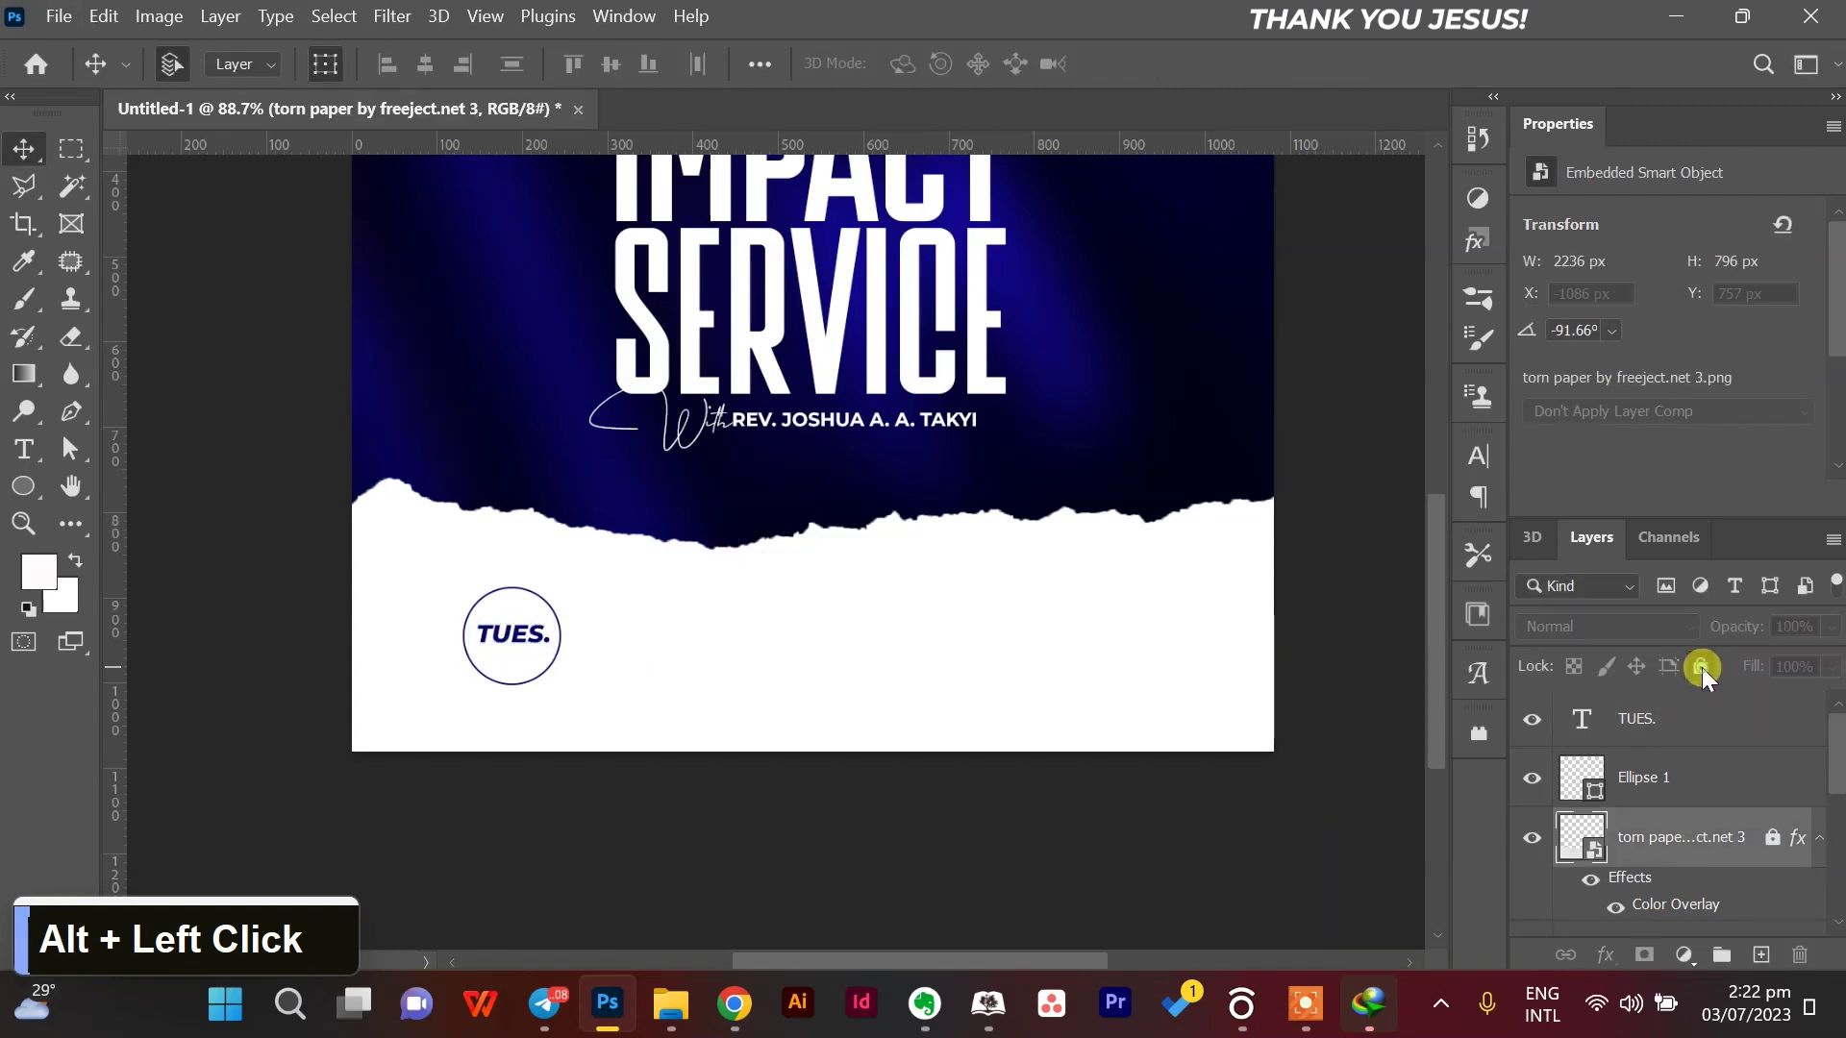
left_click_drag(526, 640, 640, 640)
Retype the copied TUES. text as a two-line 4TH / JULY date.
left_click(24, 449)
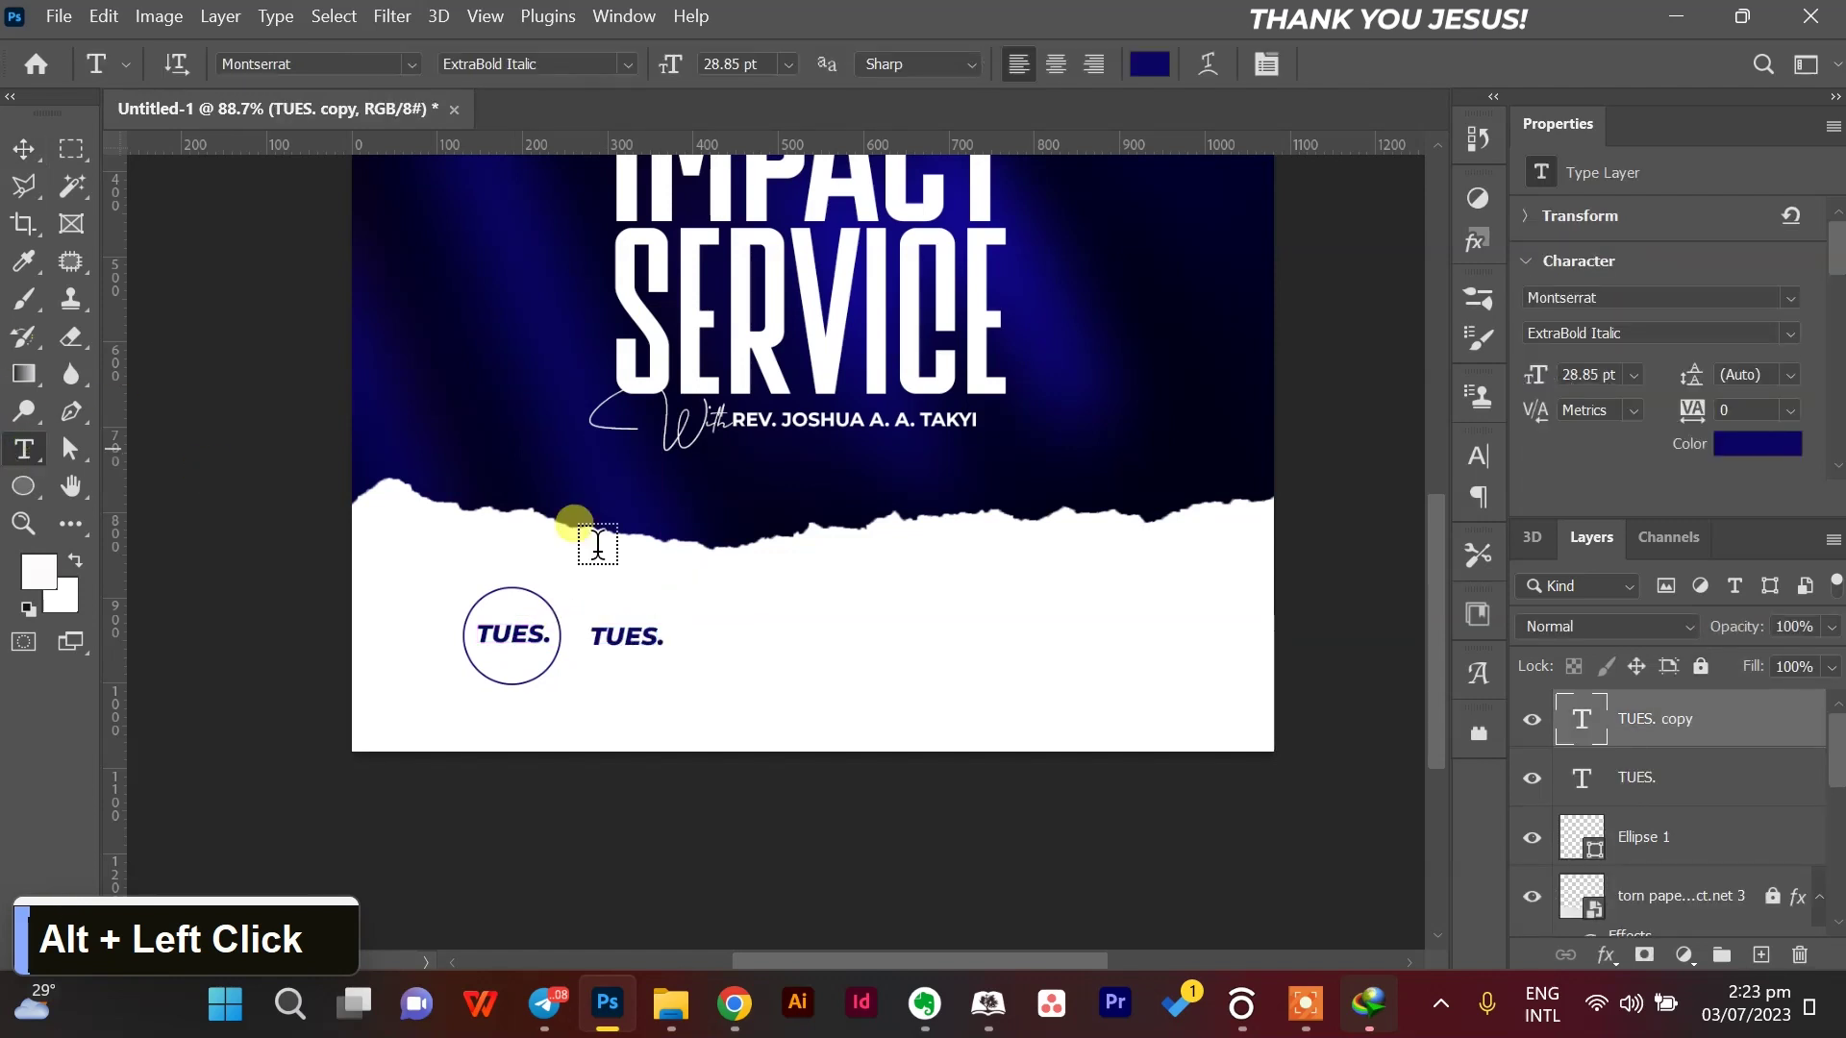
left_click(626, 634)
key("ctrl+a")
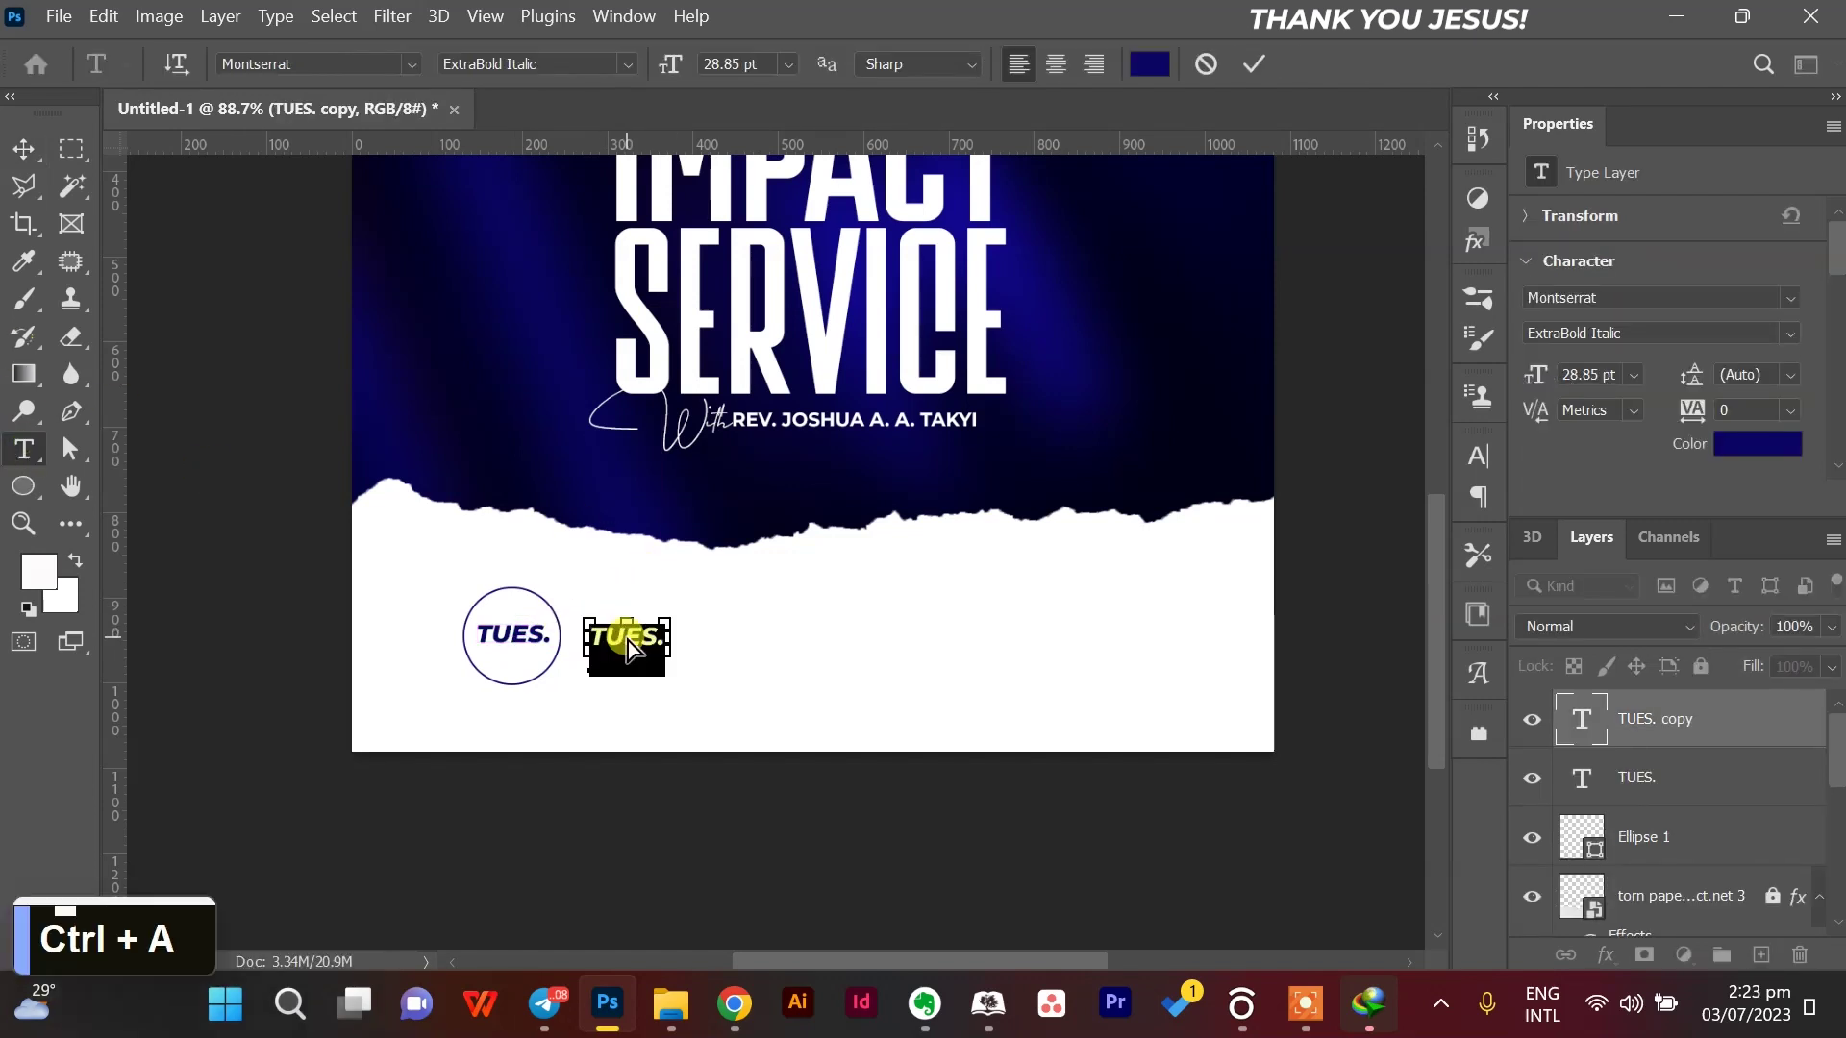
key("Right")
key("BackSpace")
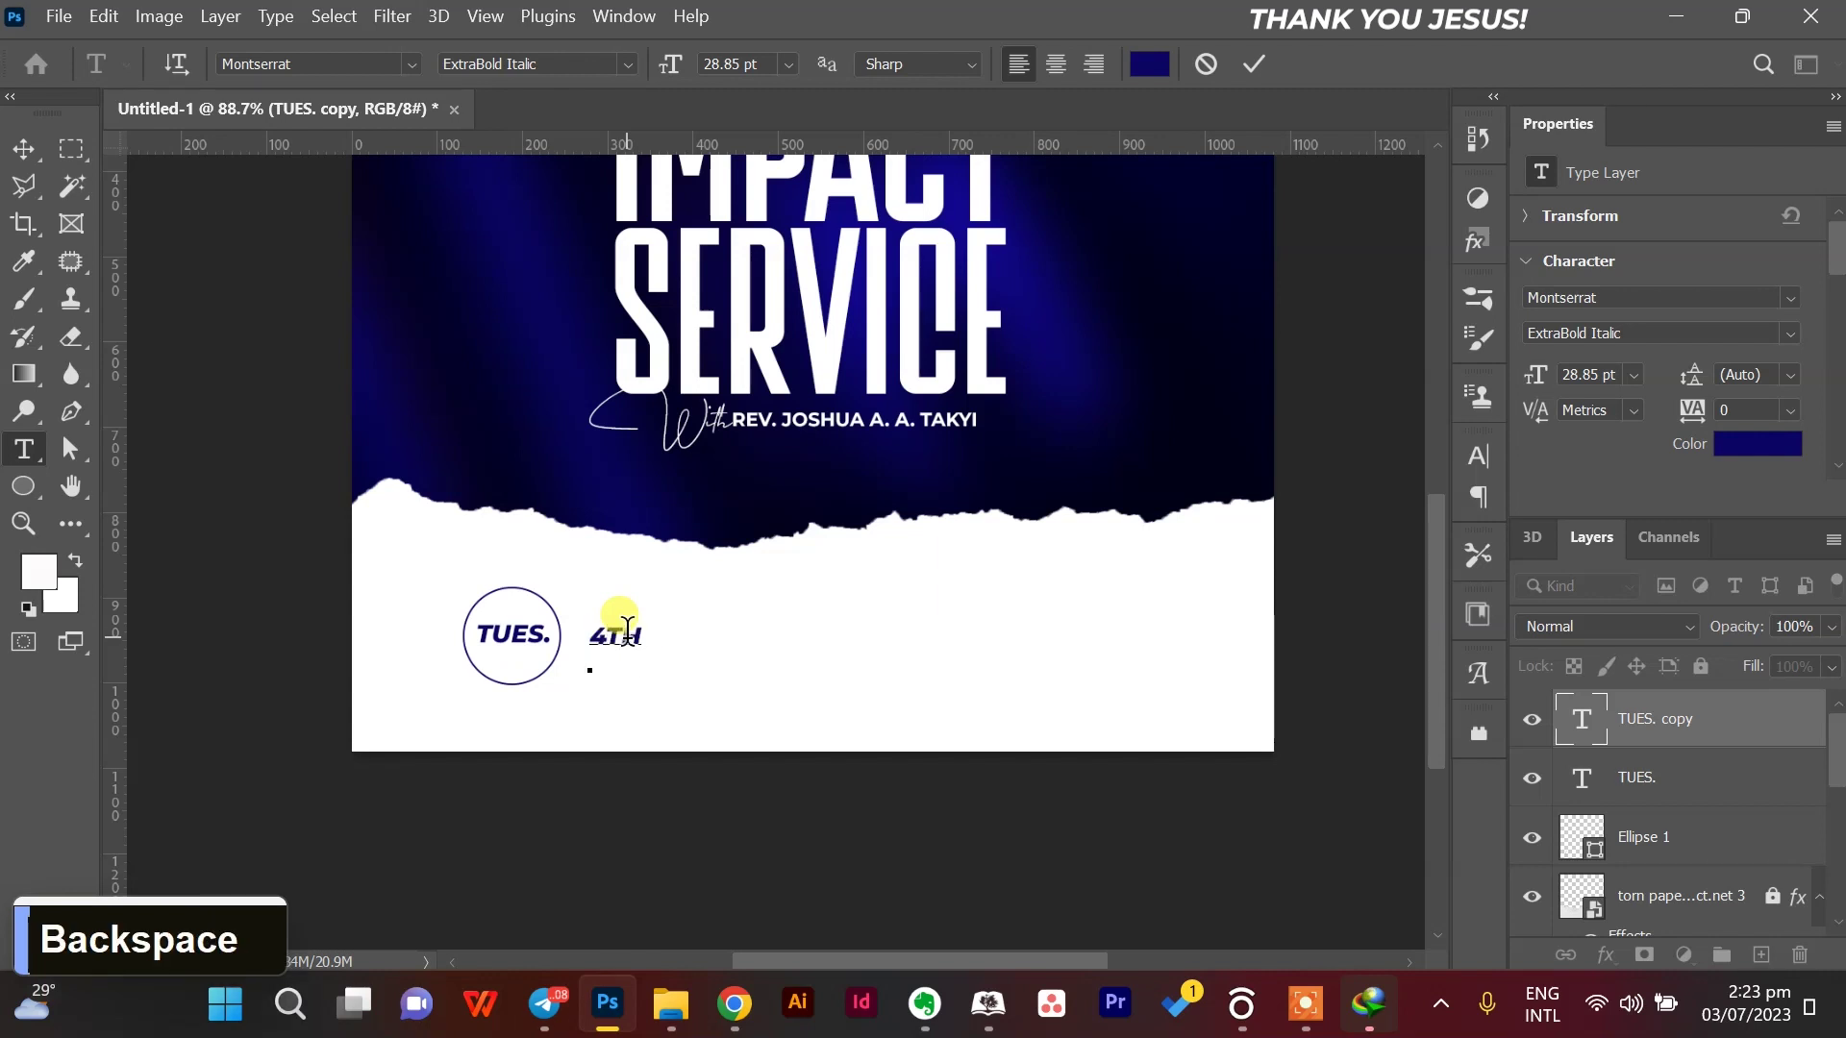
key("Return")
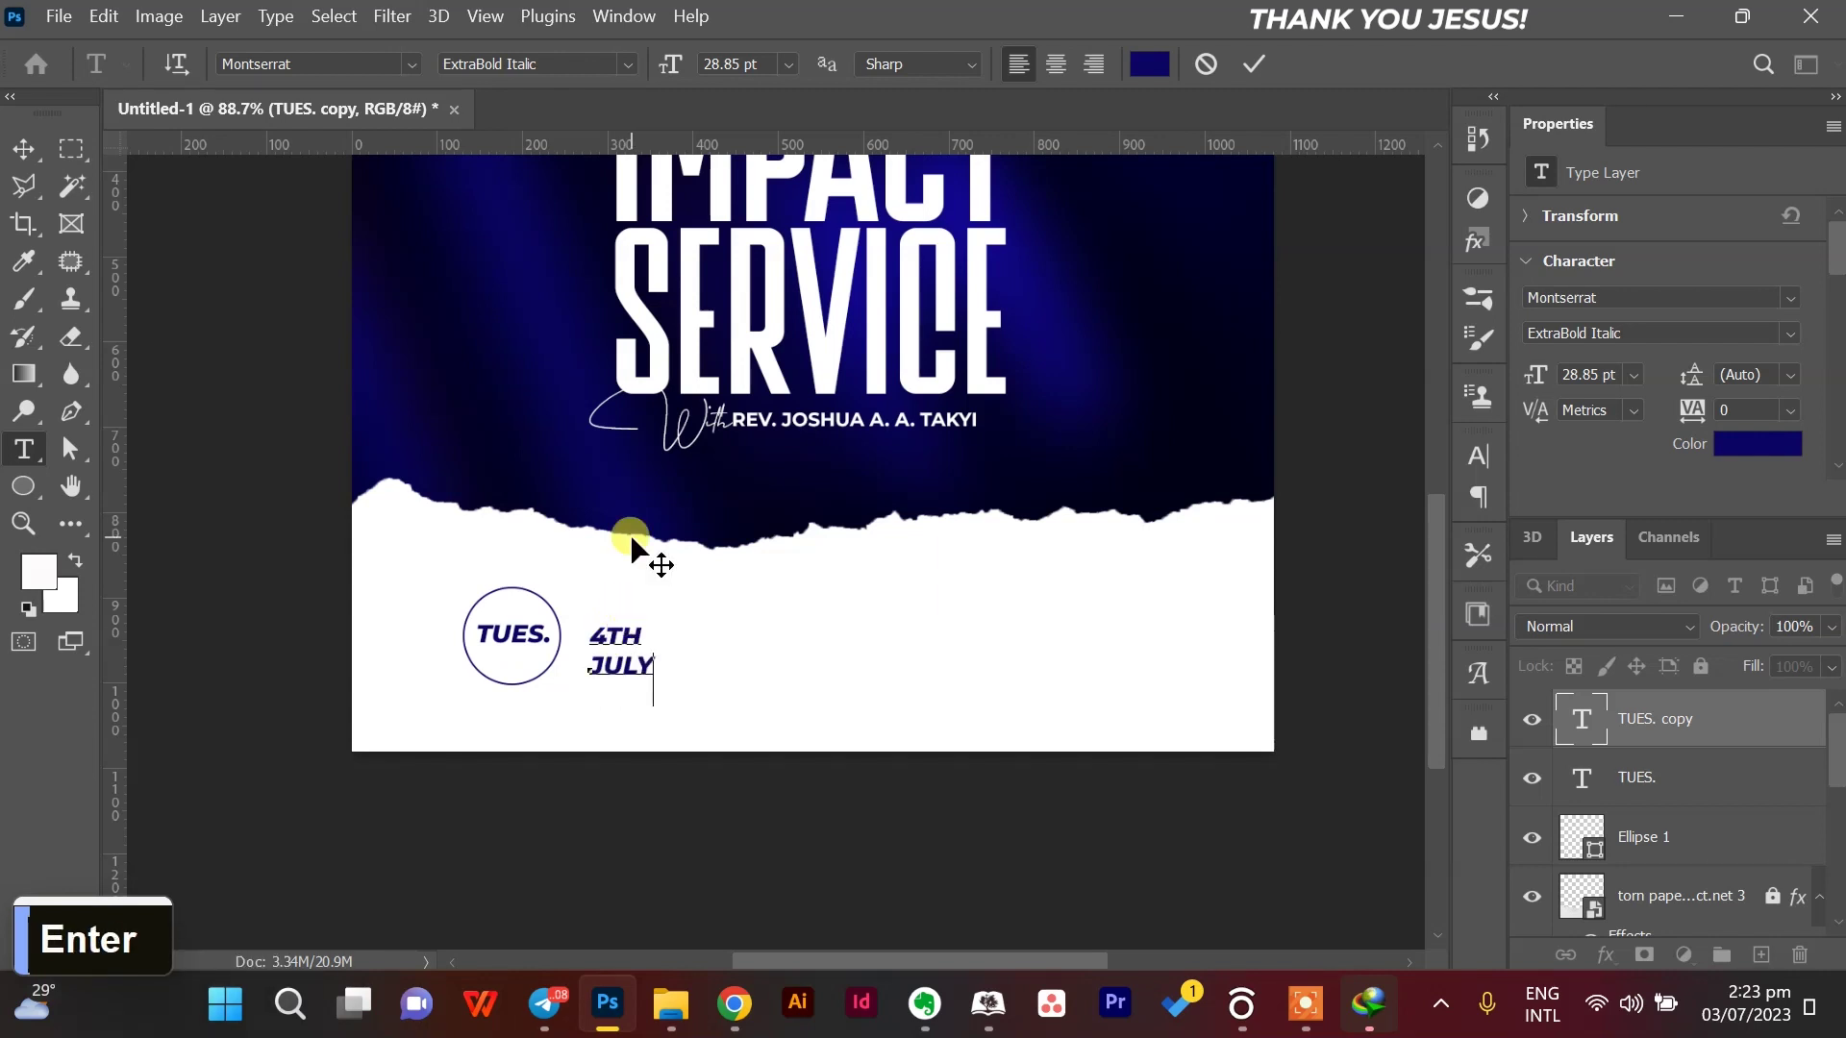
key("ctrl+a")
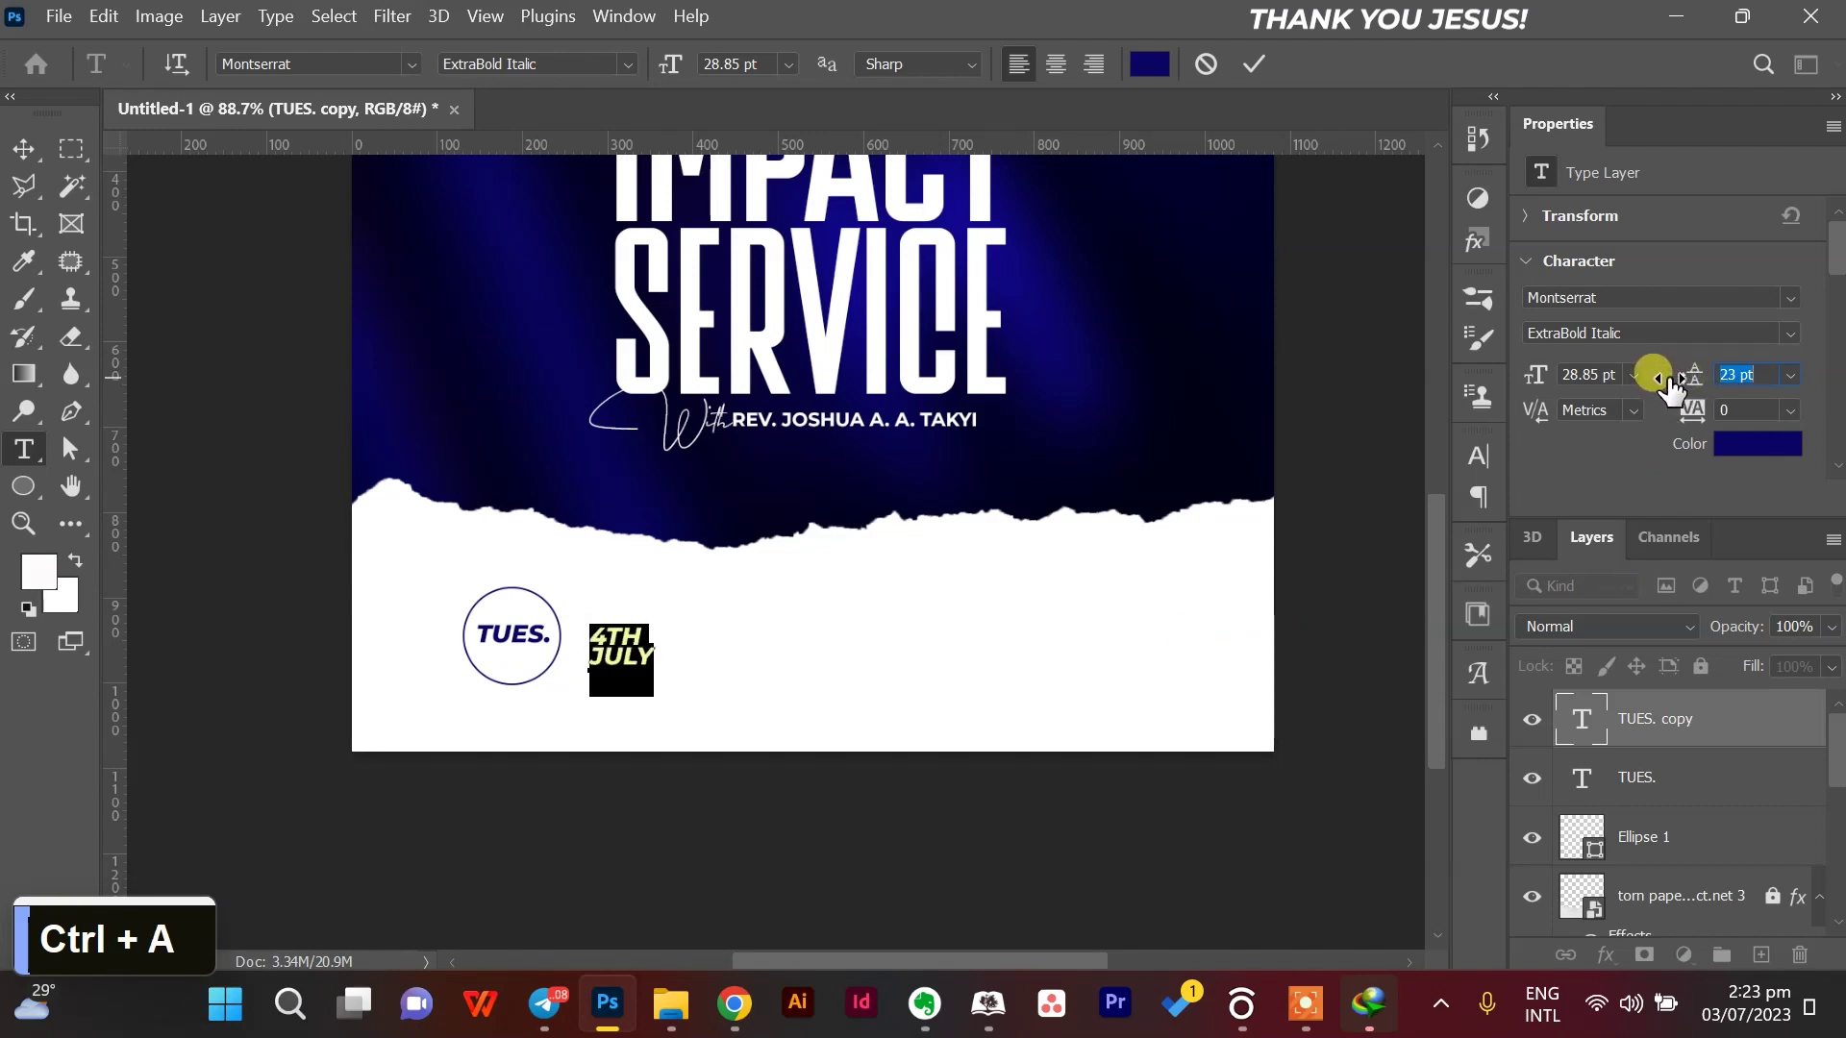
left_click(33, 152)
Scale 4TH JULY up to about 155%, then duplicate the circle-and-date group to the right.
left_click_drag(710, 639, 643, 650)
key("Left")
key("Left")
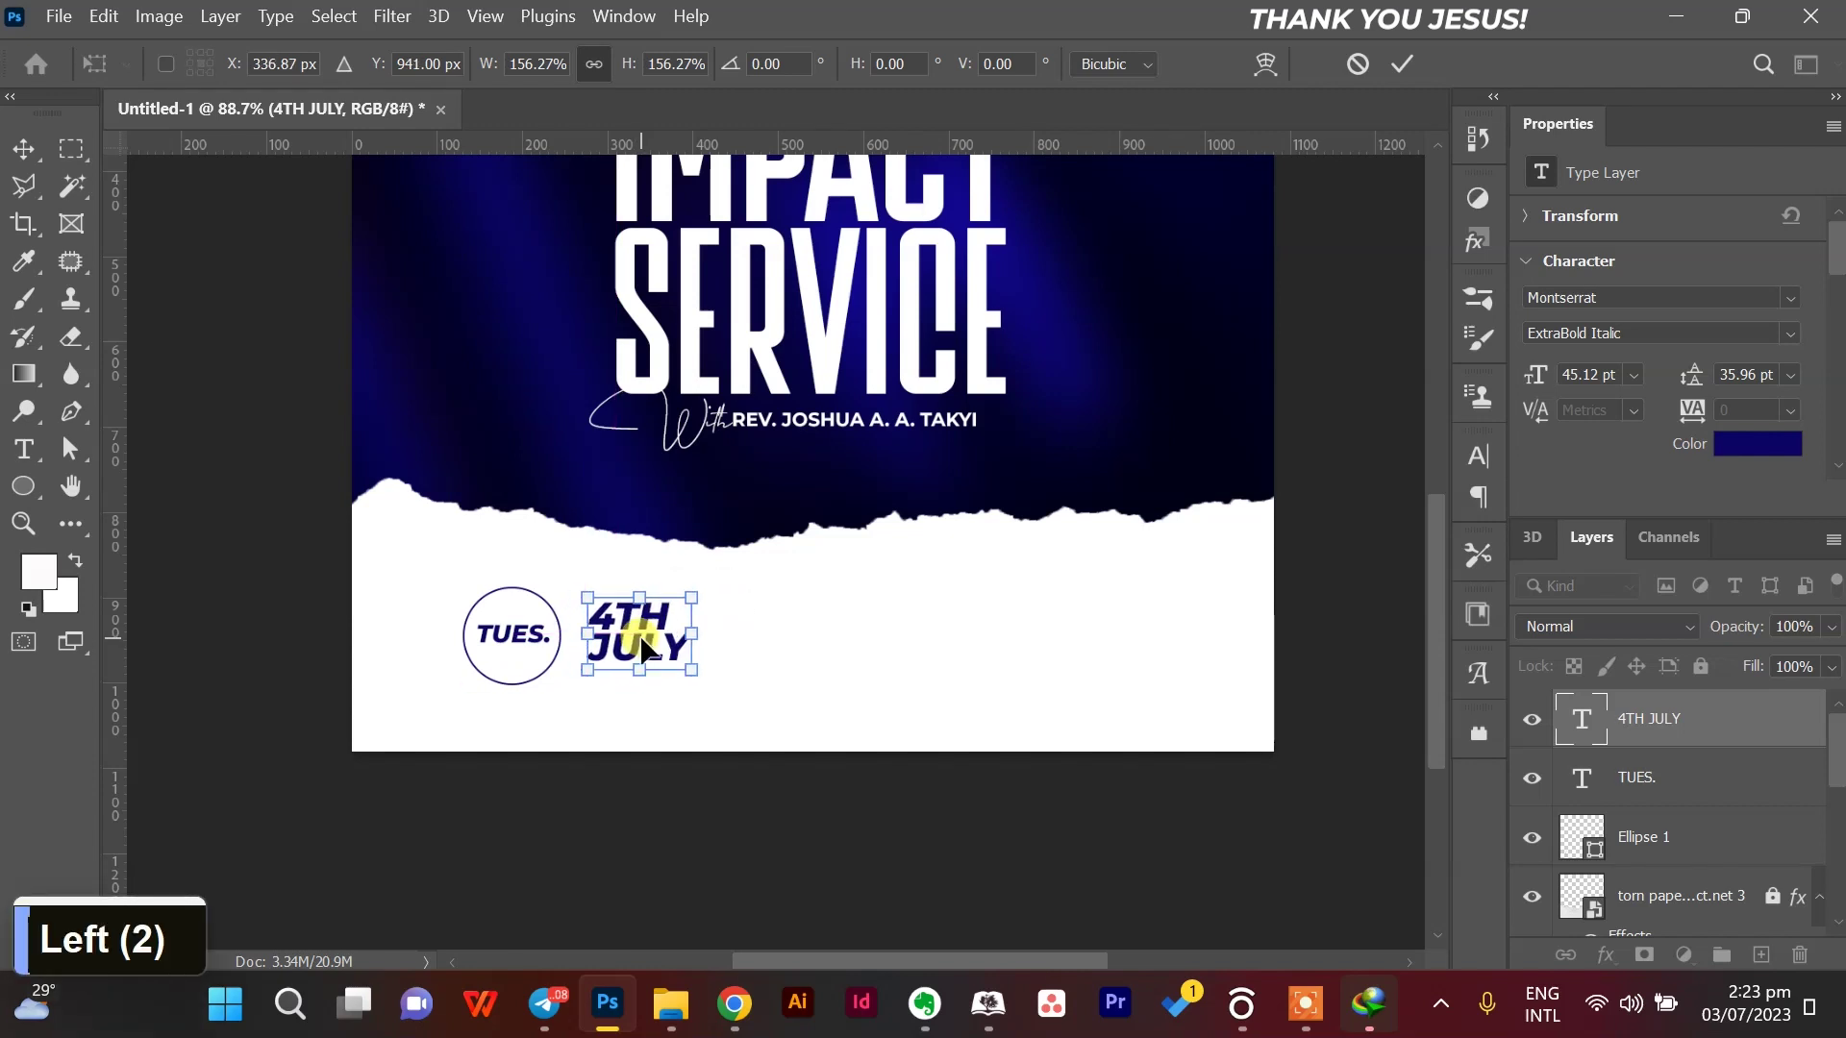
key("Left")
key("Return")
key("Left")
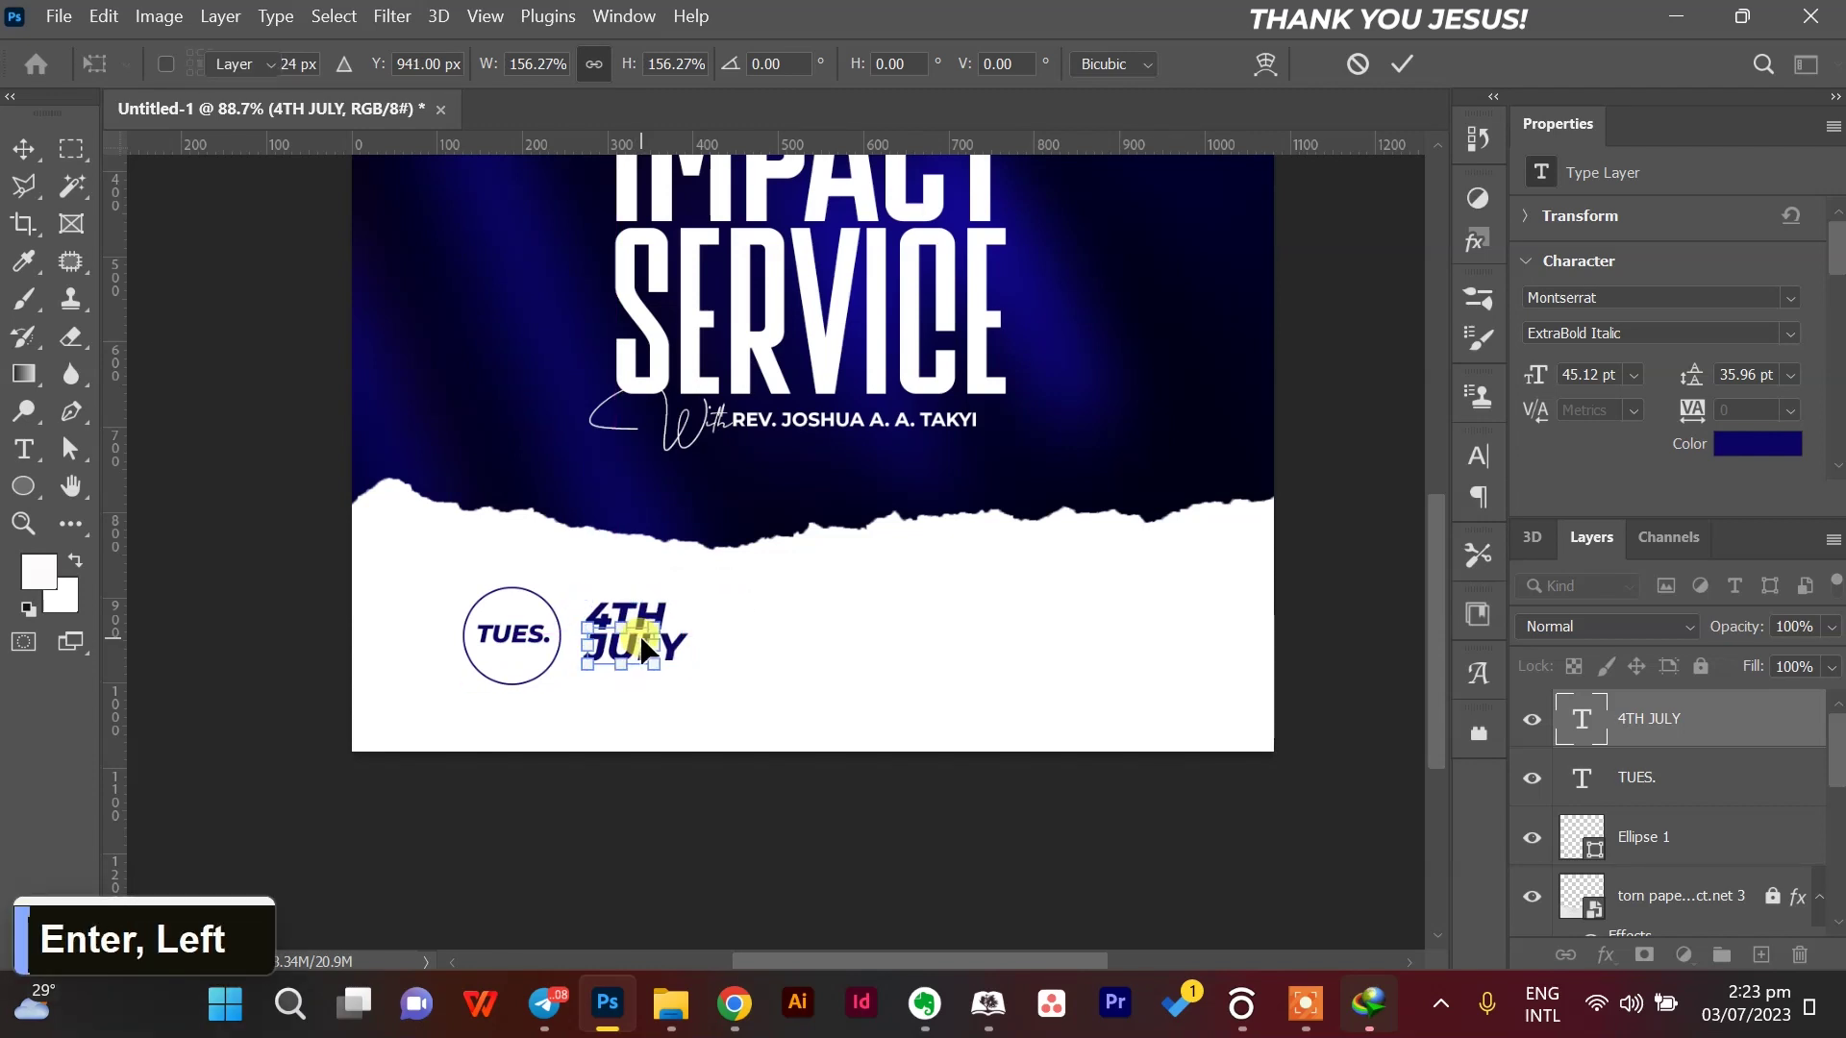
left_click_drag(837, 591, 453, 639)
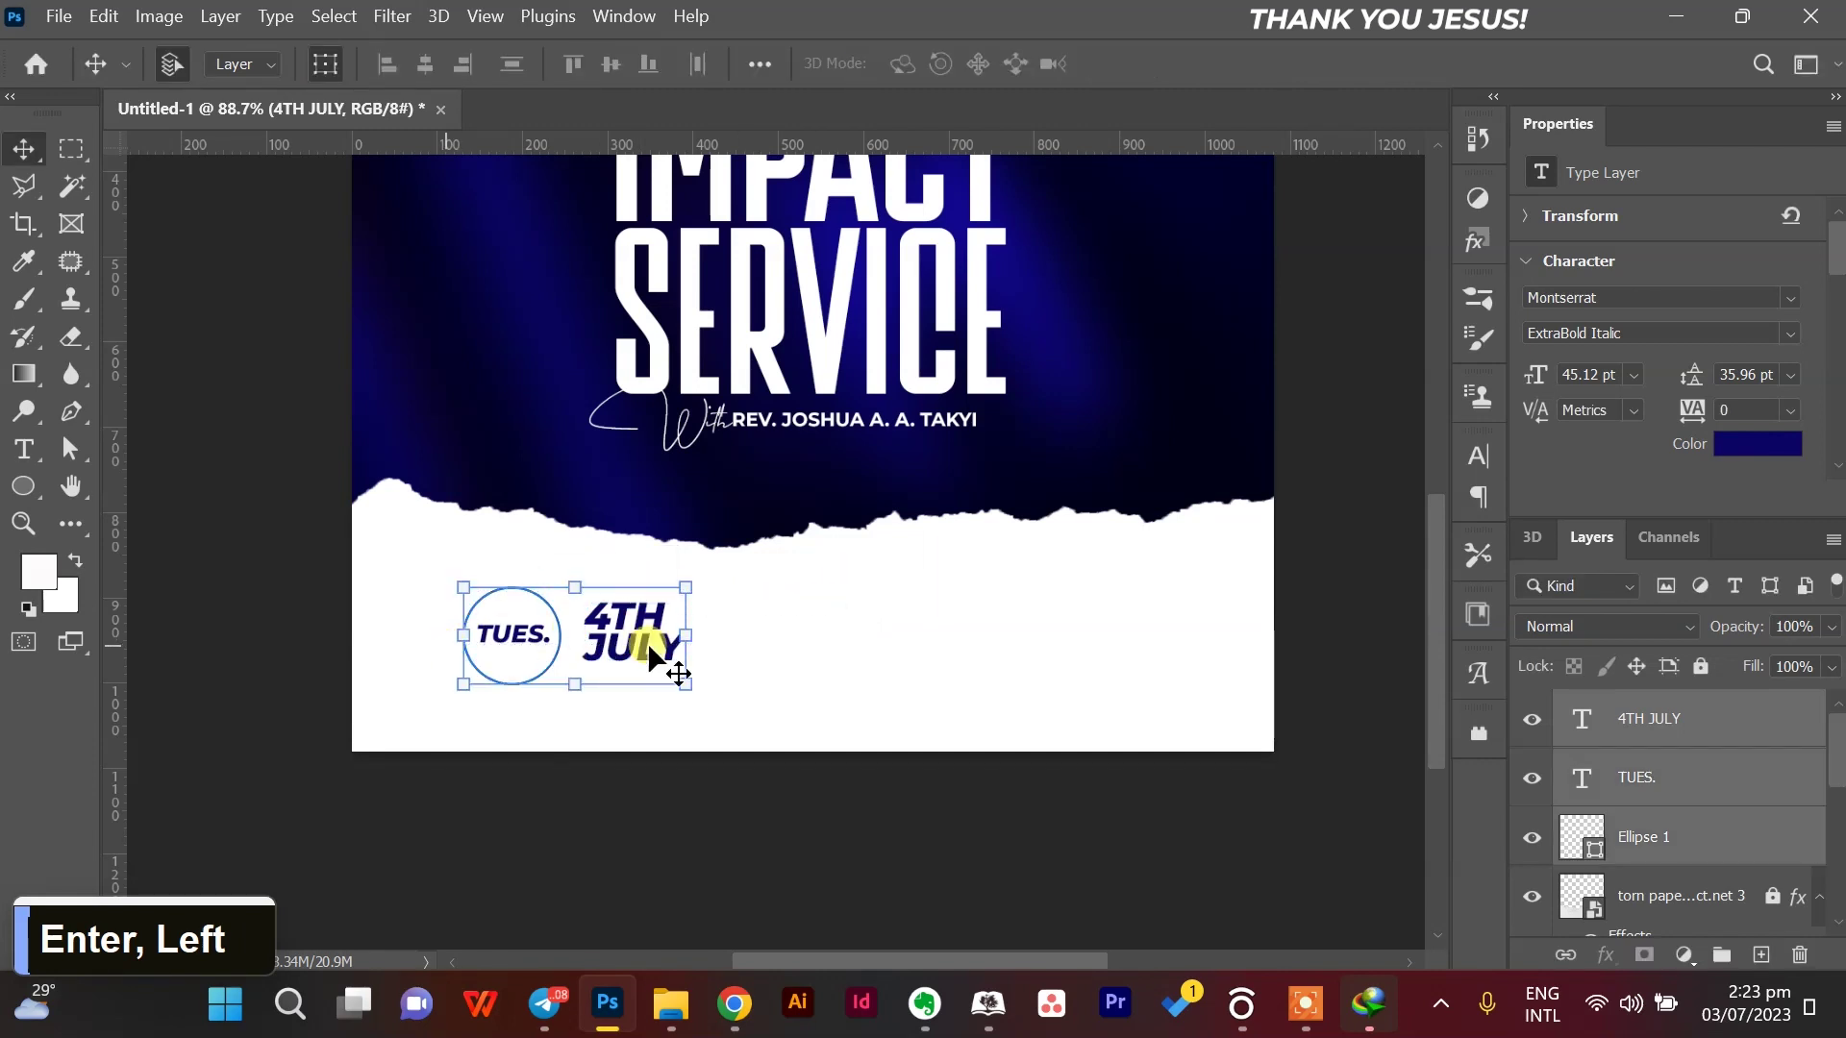
left_click_drag(624, 656, 877, 666)
Change the second circle's TUES. text to 7PM.
left_click(1170, 737)
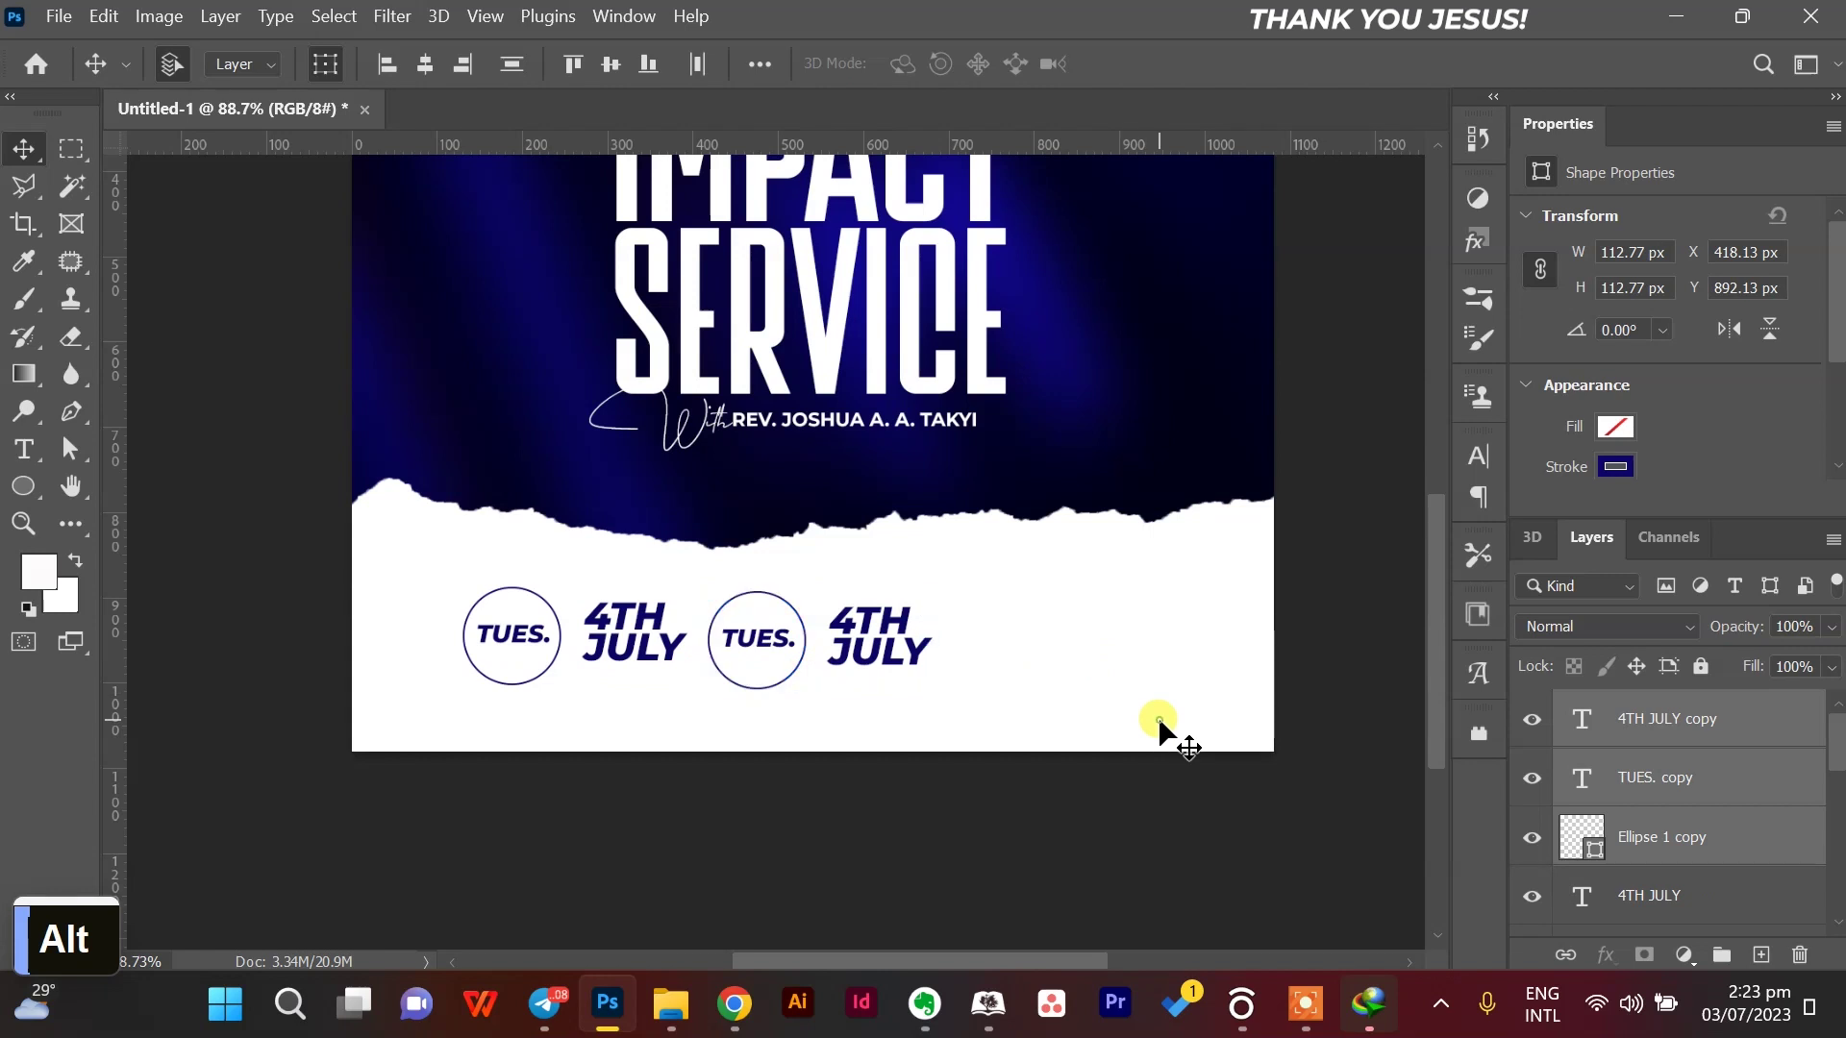
left_click(36, 458)
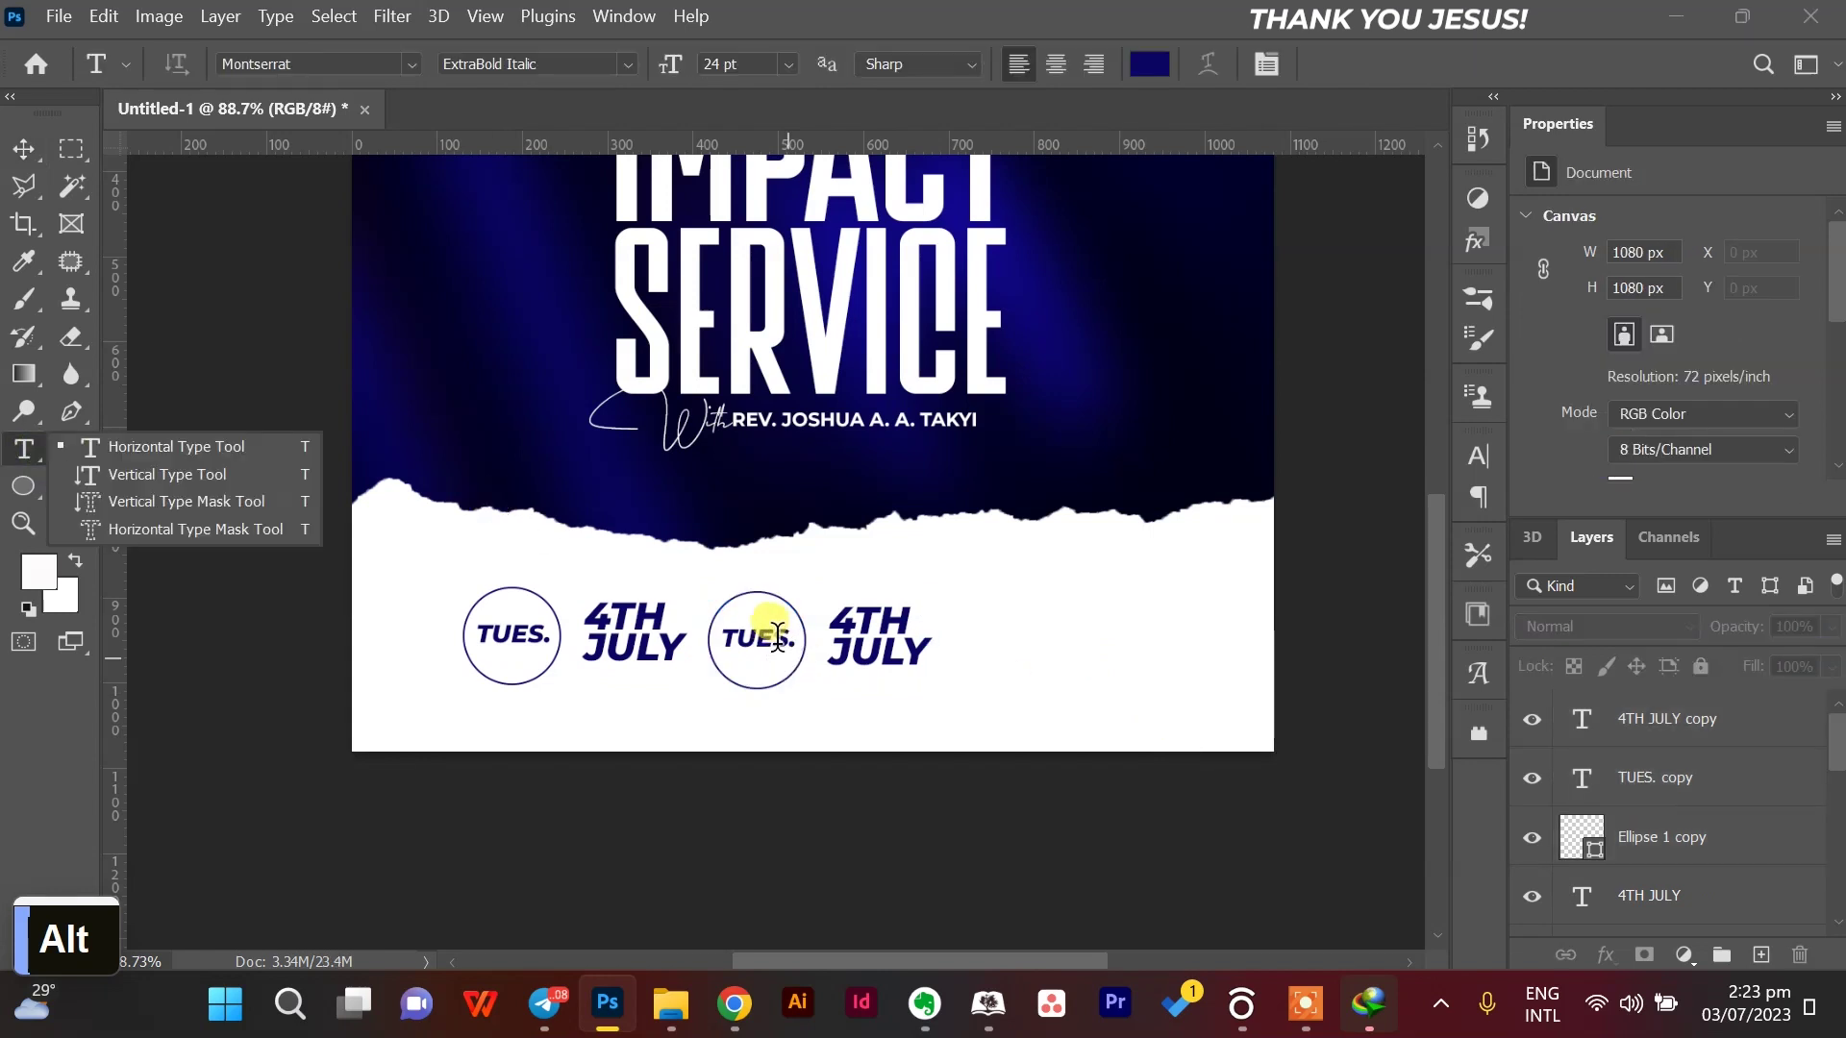
left_click(761, 642)
key("ctrl+a")
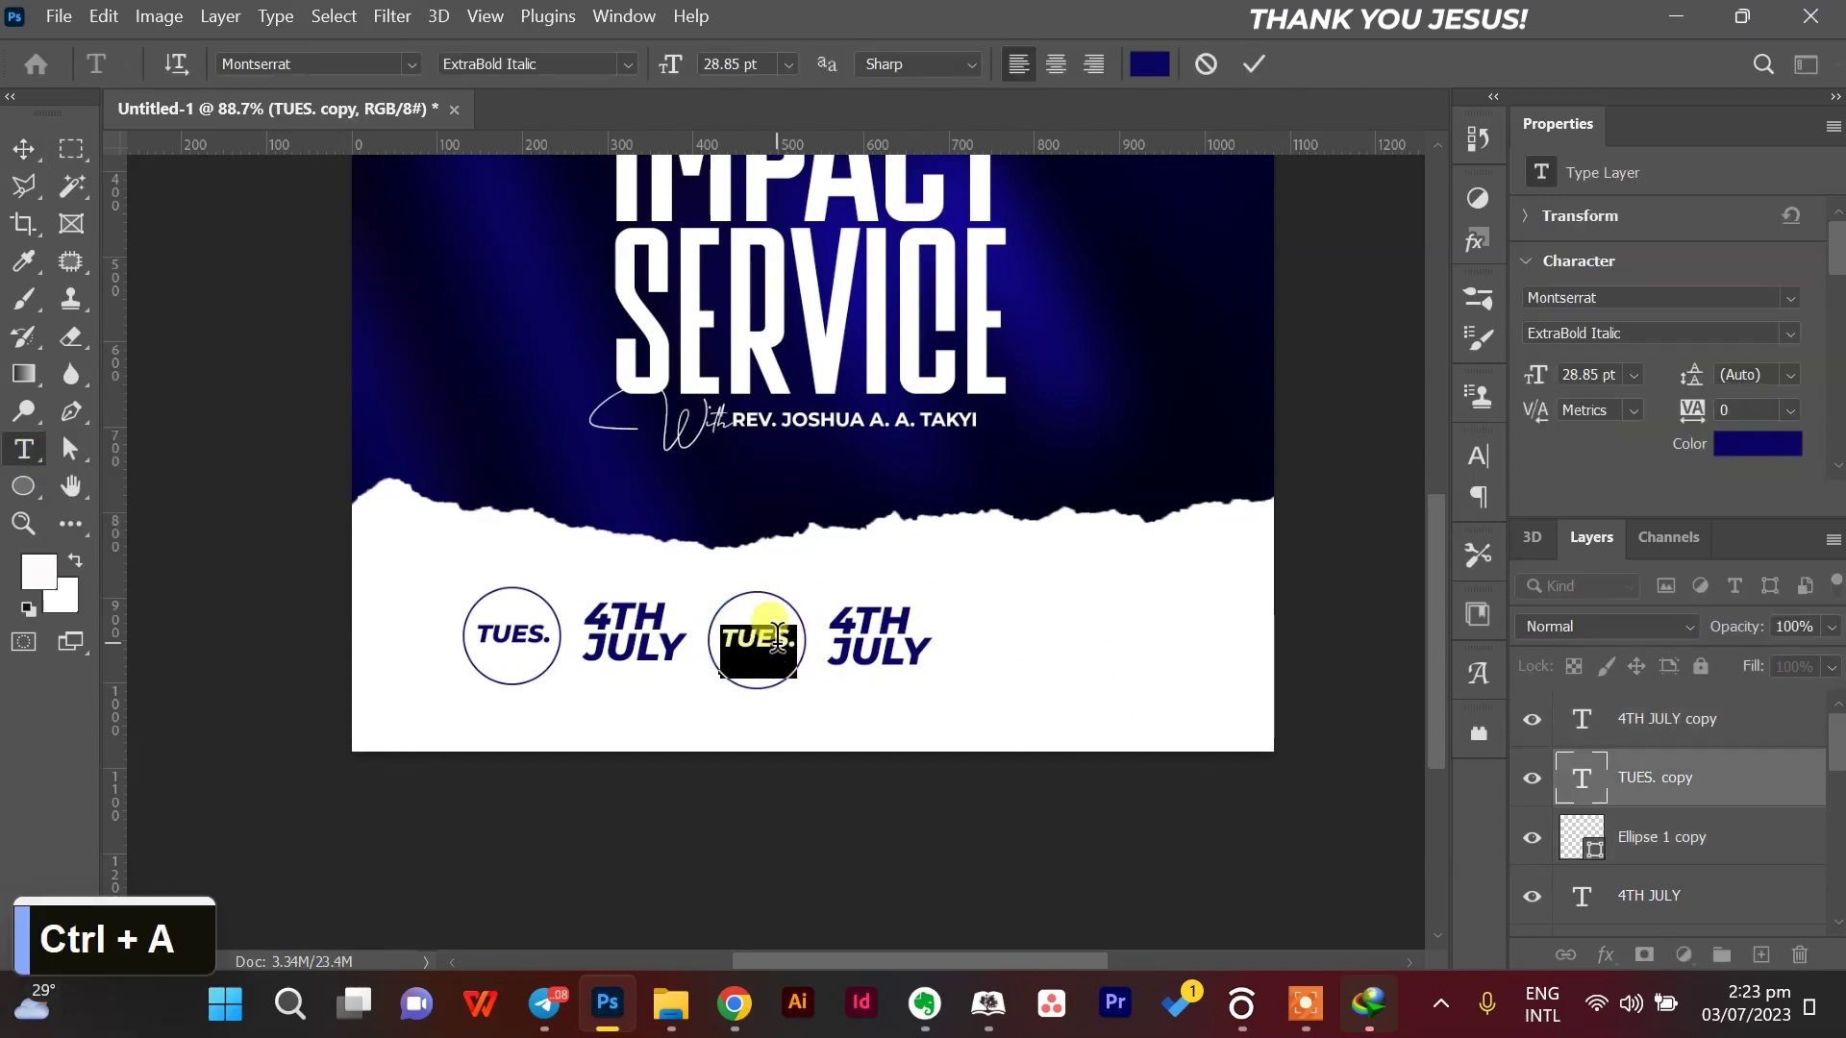
type("7PM")
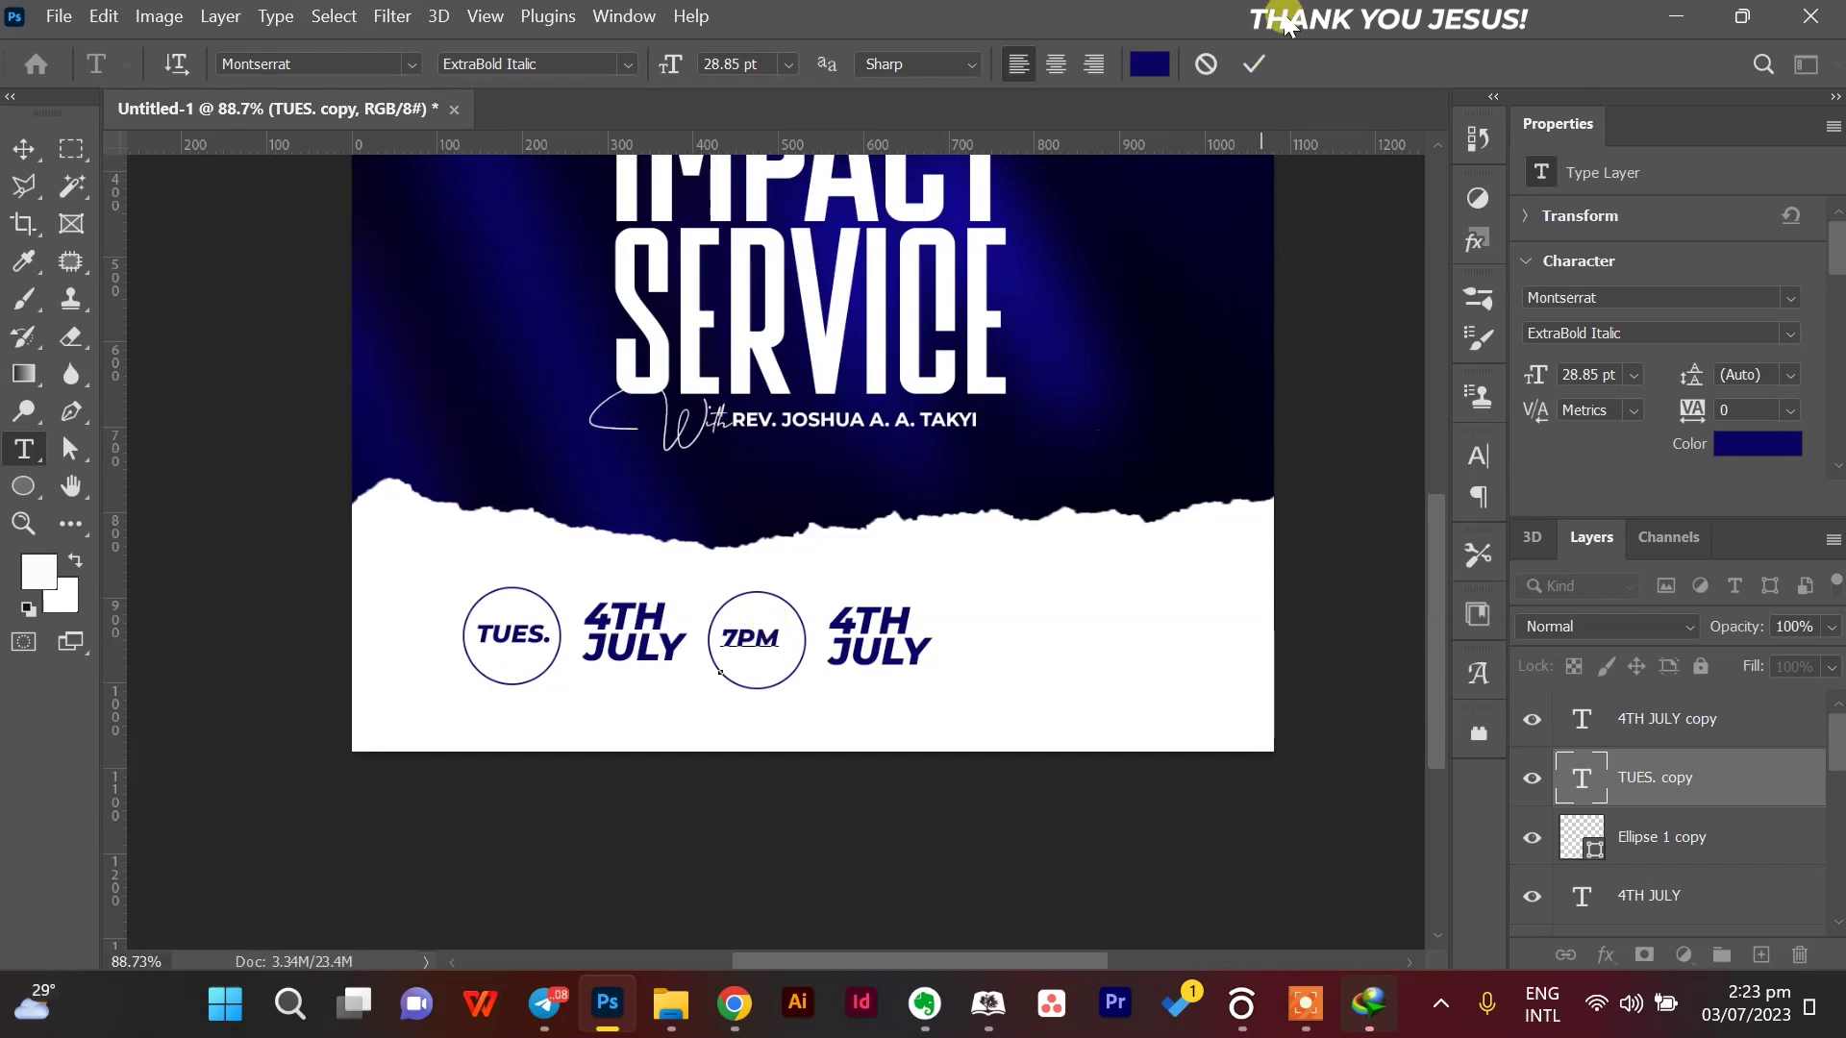
scroll(620, 510, "up", 2)
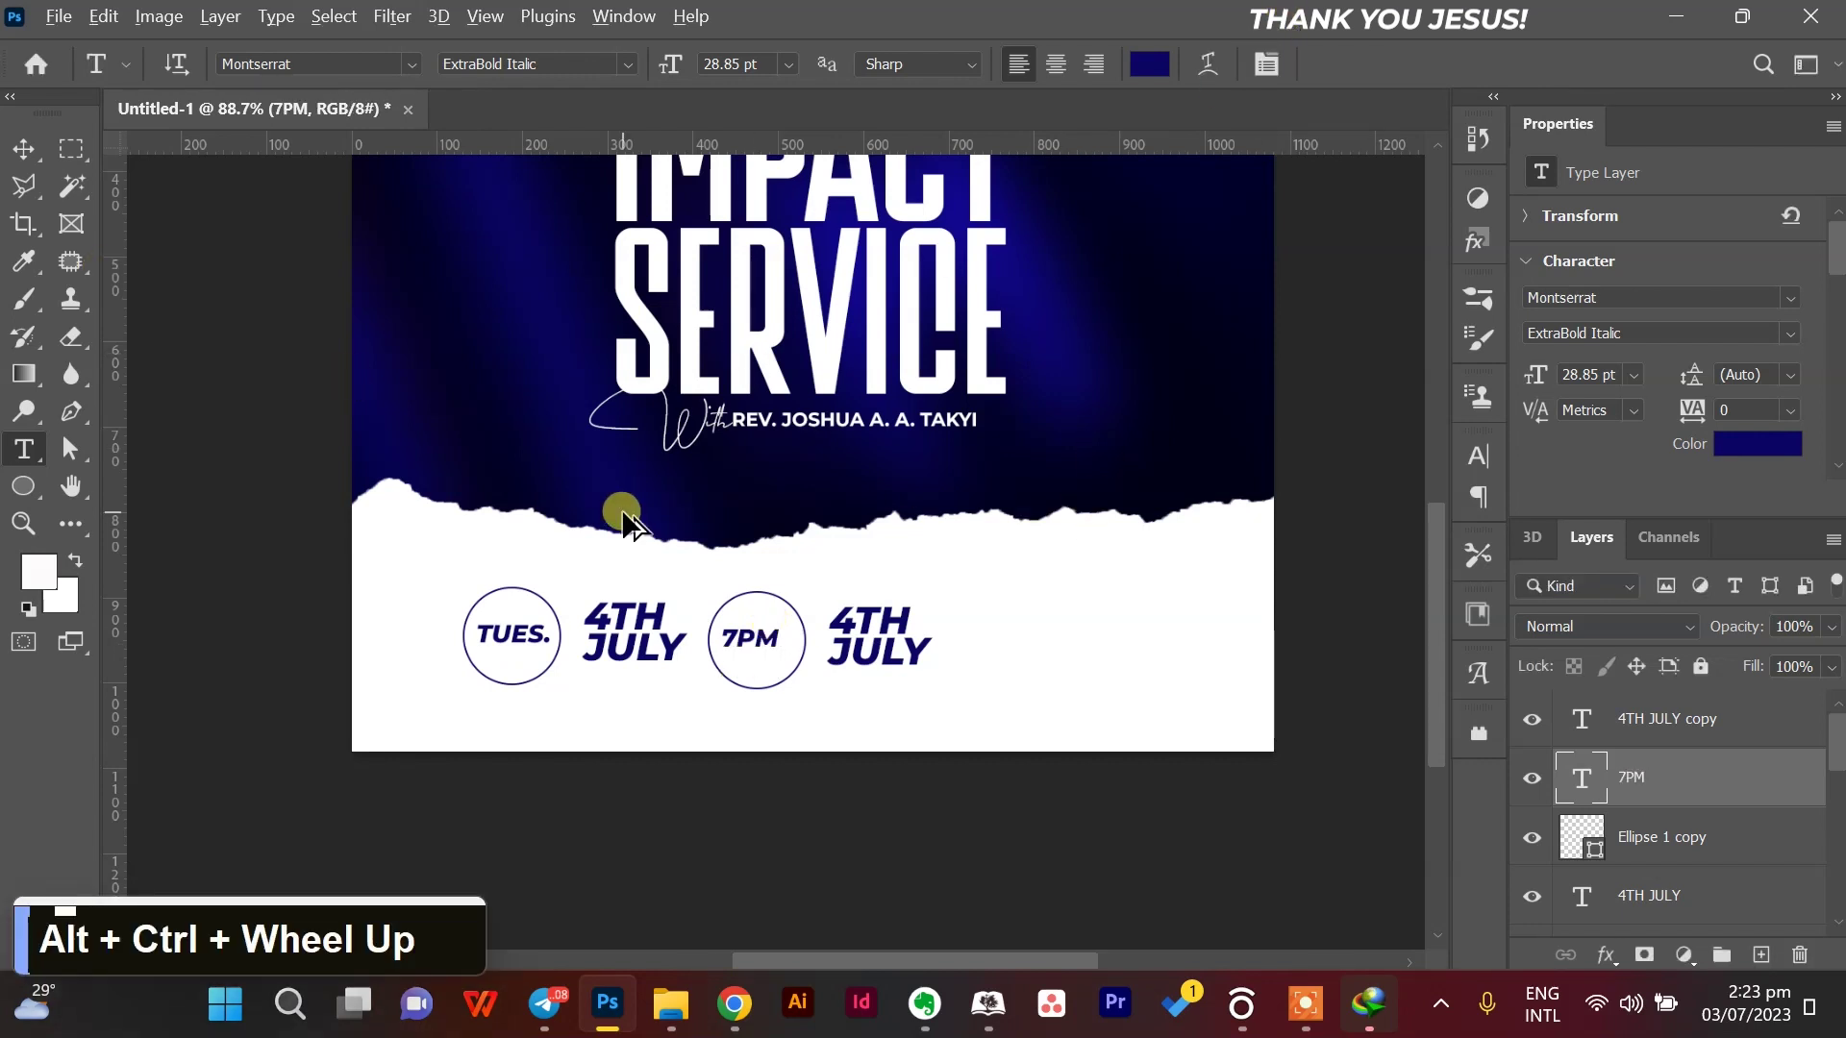
scroll(611, 495, "down", 3)
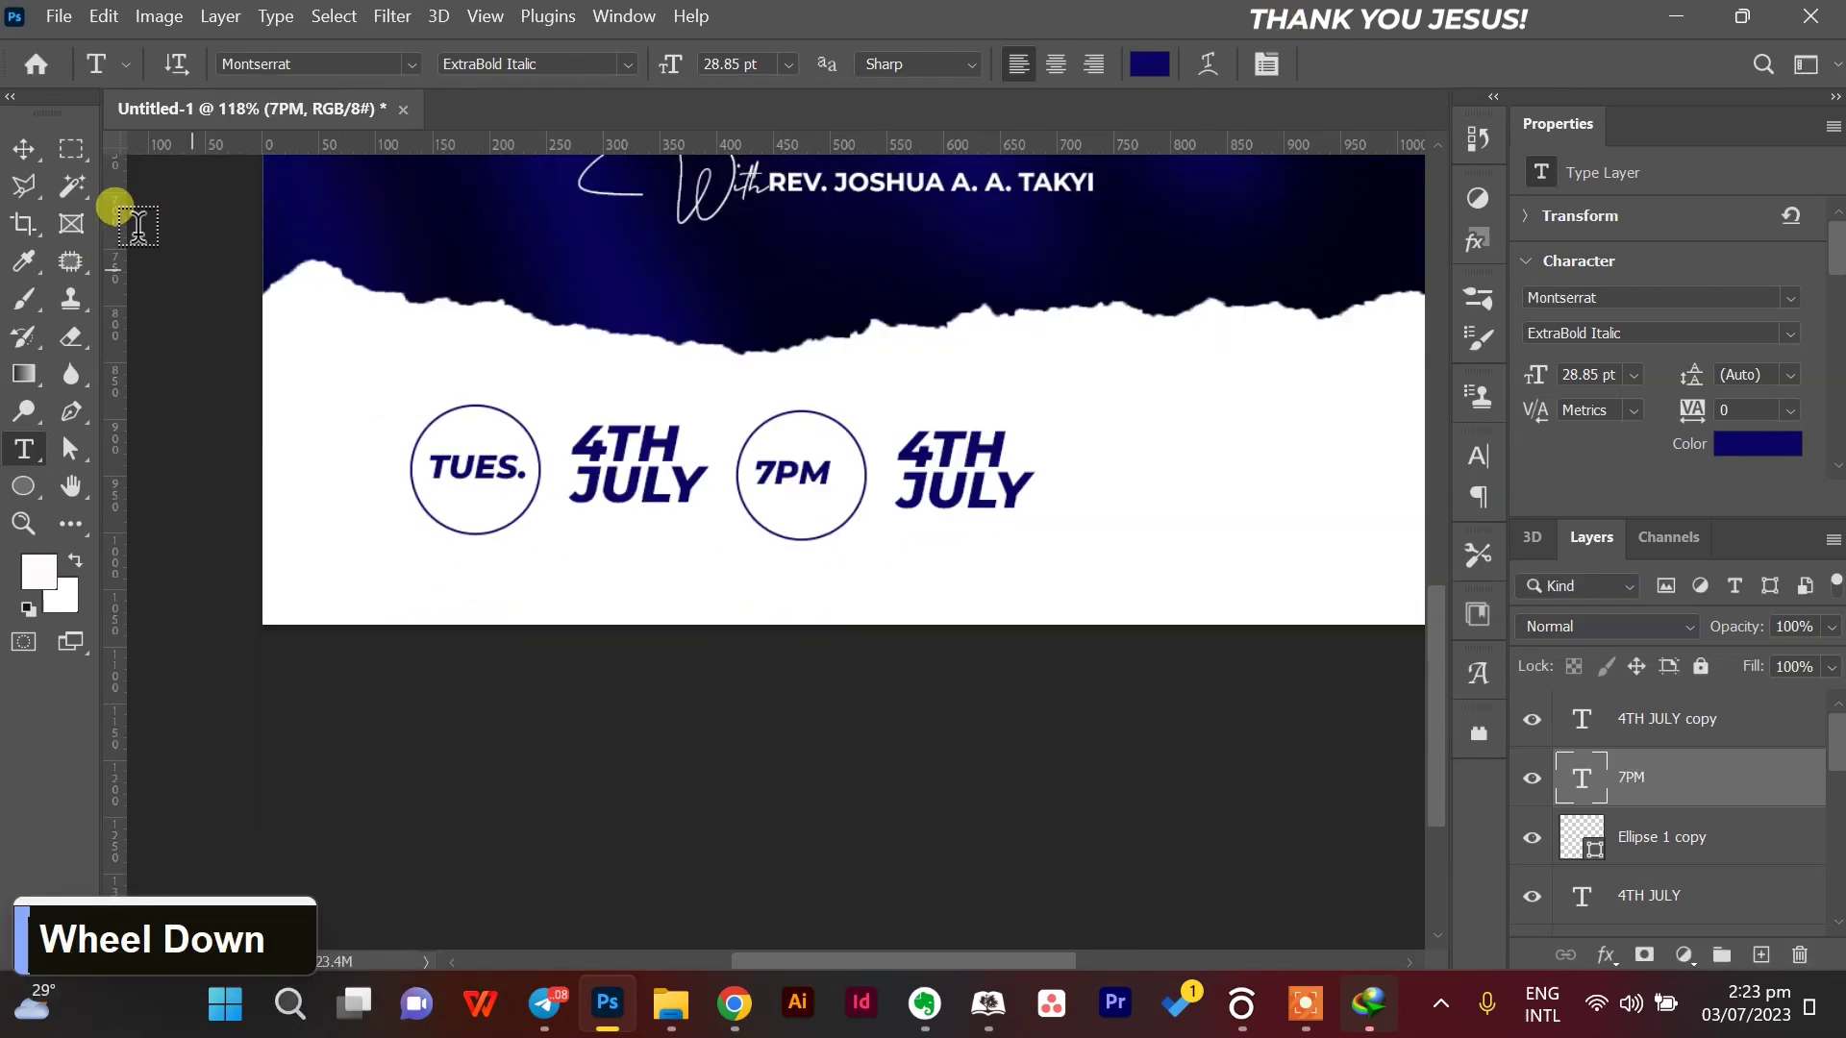
left_click(17, 149)
Duplicate 7PM just below itself and retype the copy as PROMPT.
left_click_drag(816, 490, 812, 516)
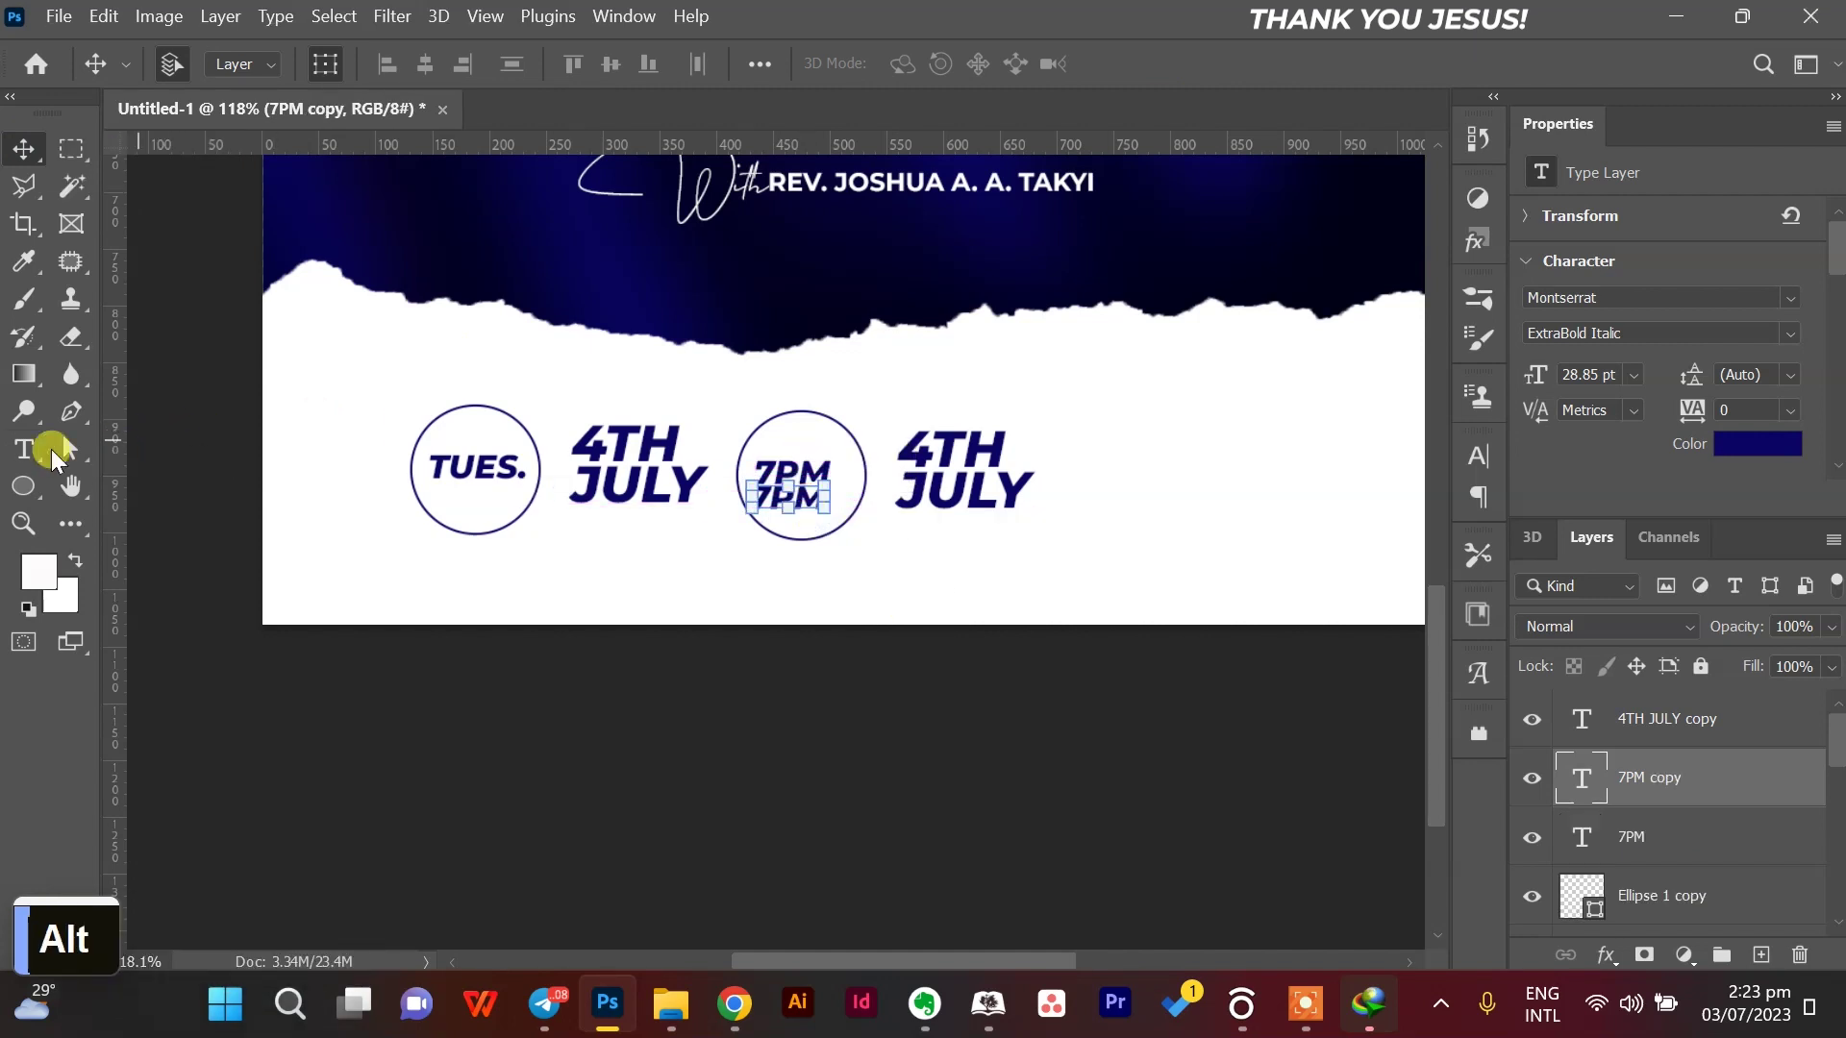
left_click(24, 449)
left_click(803, 489)
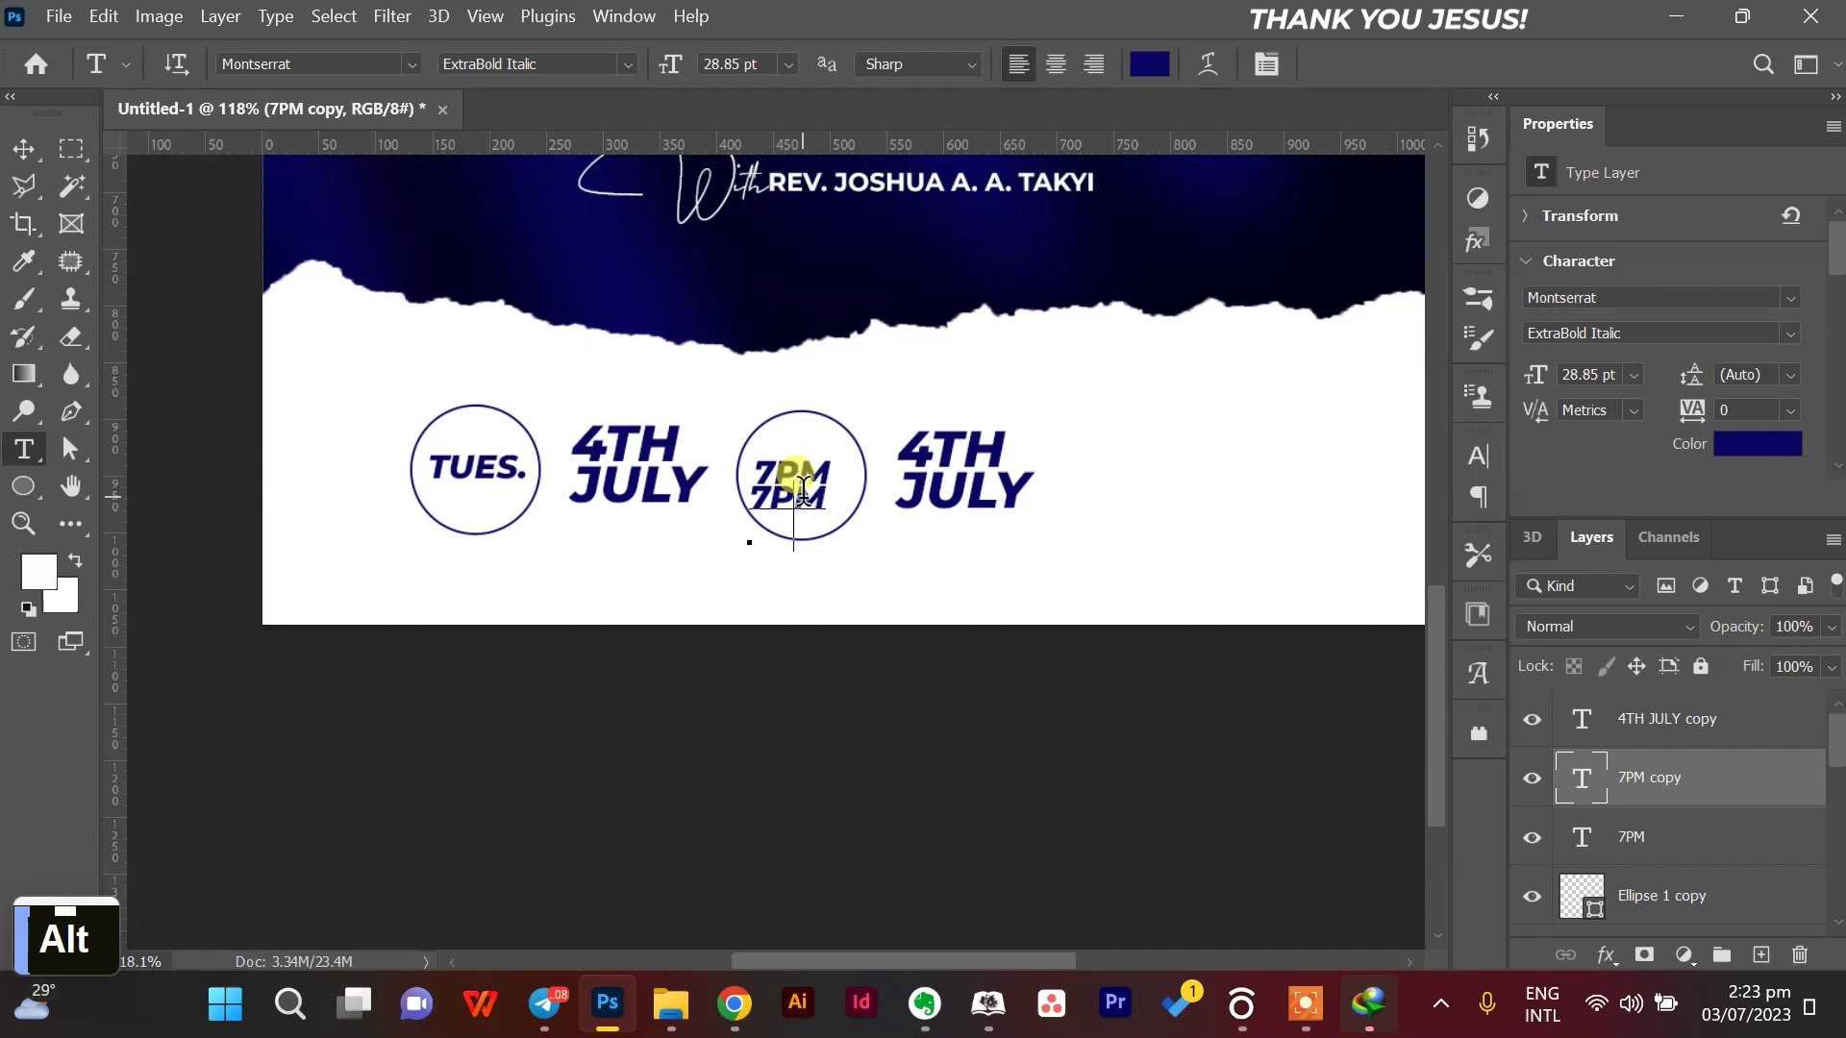
key("ctrl+a")
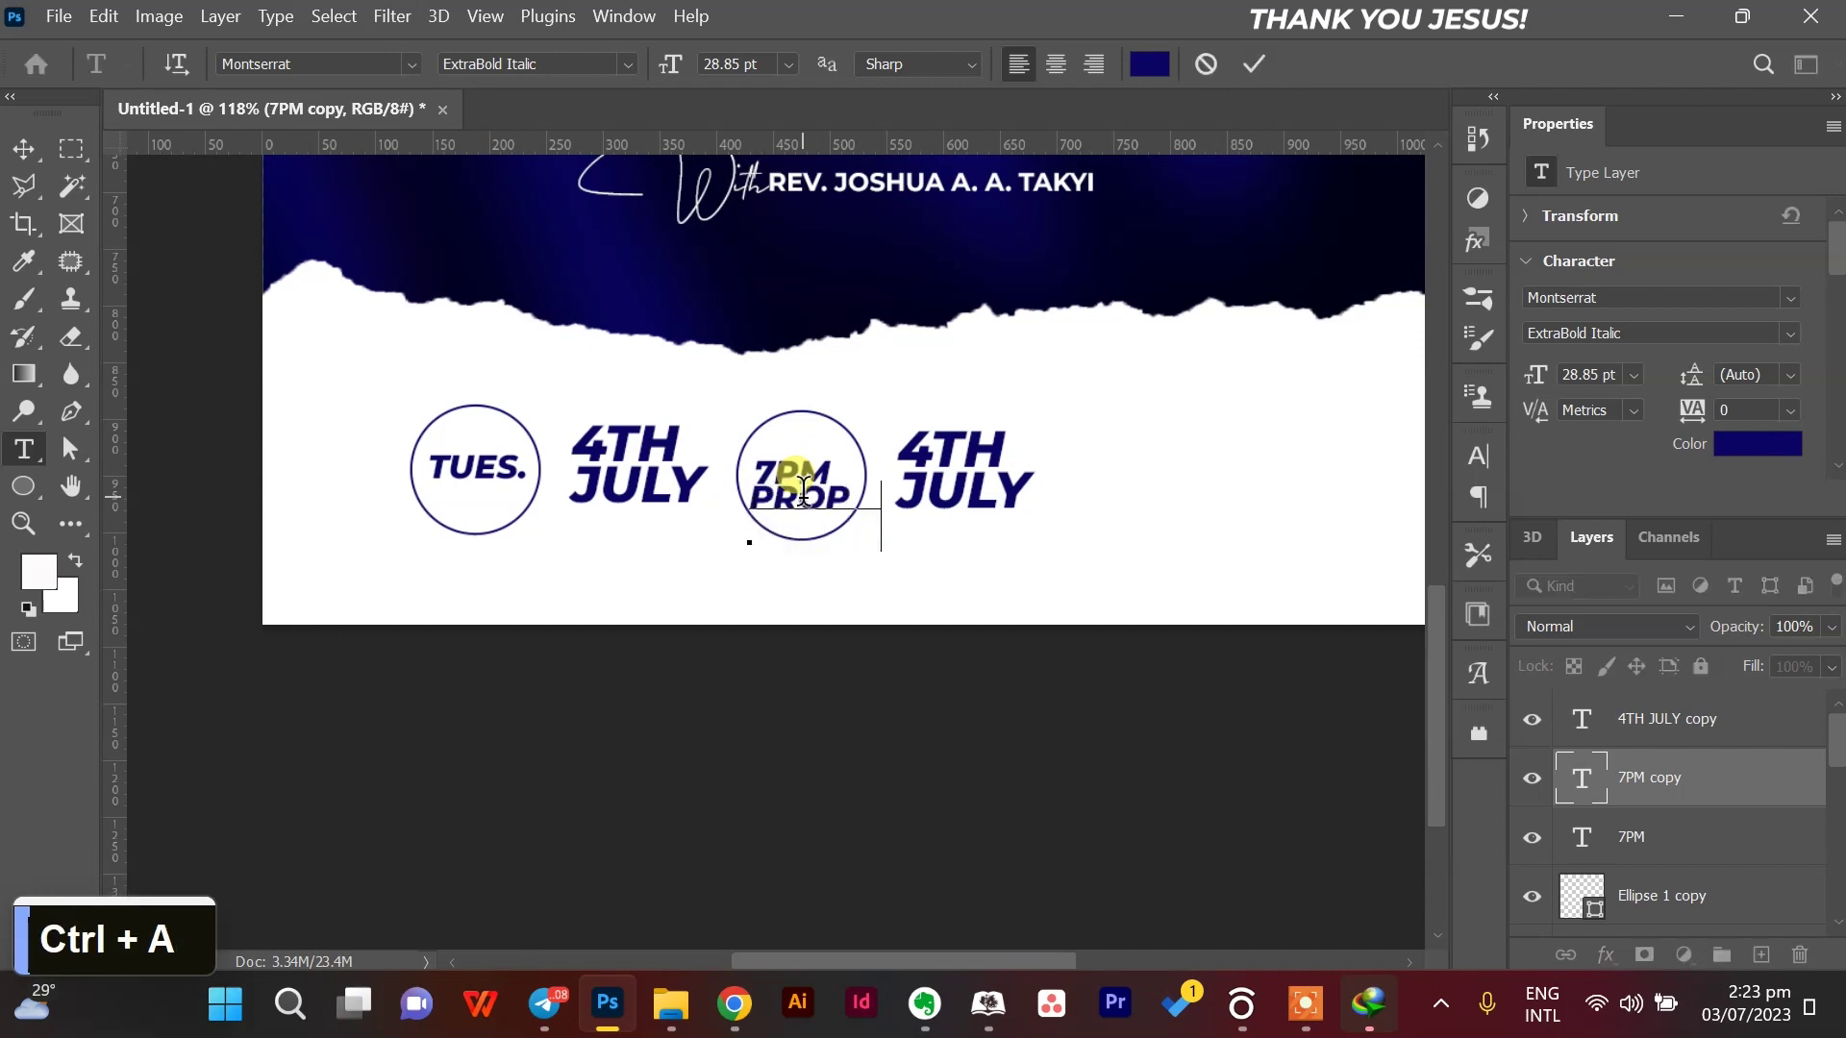
key("BackSpace")
key("BackSpace")
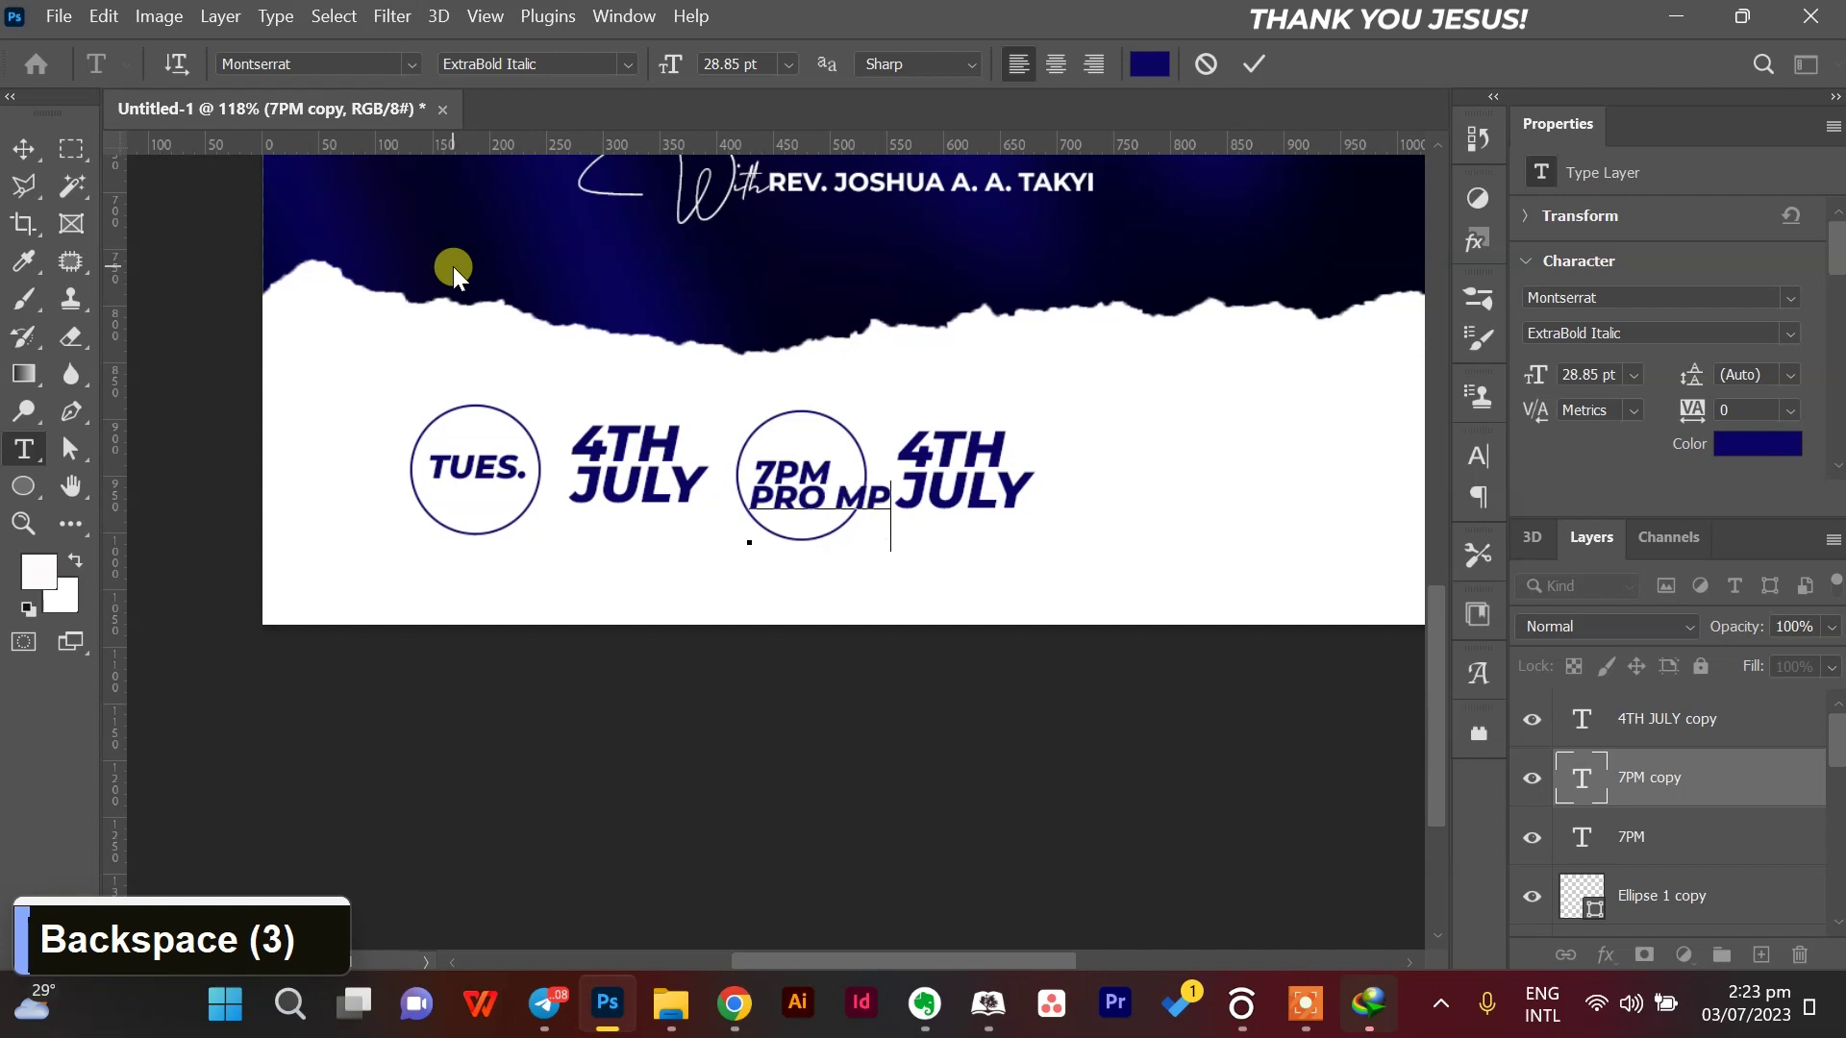
type("MPT")
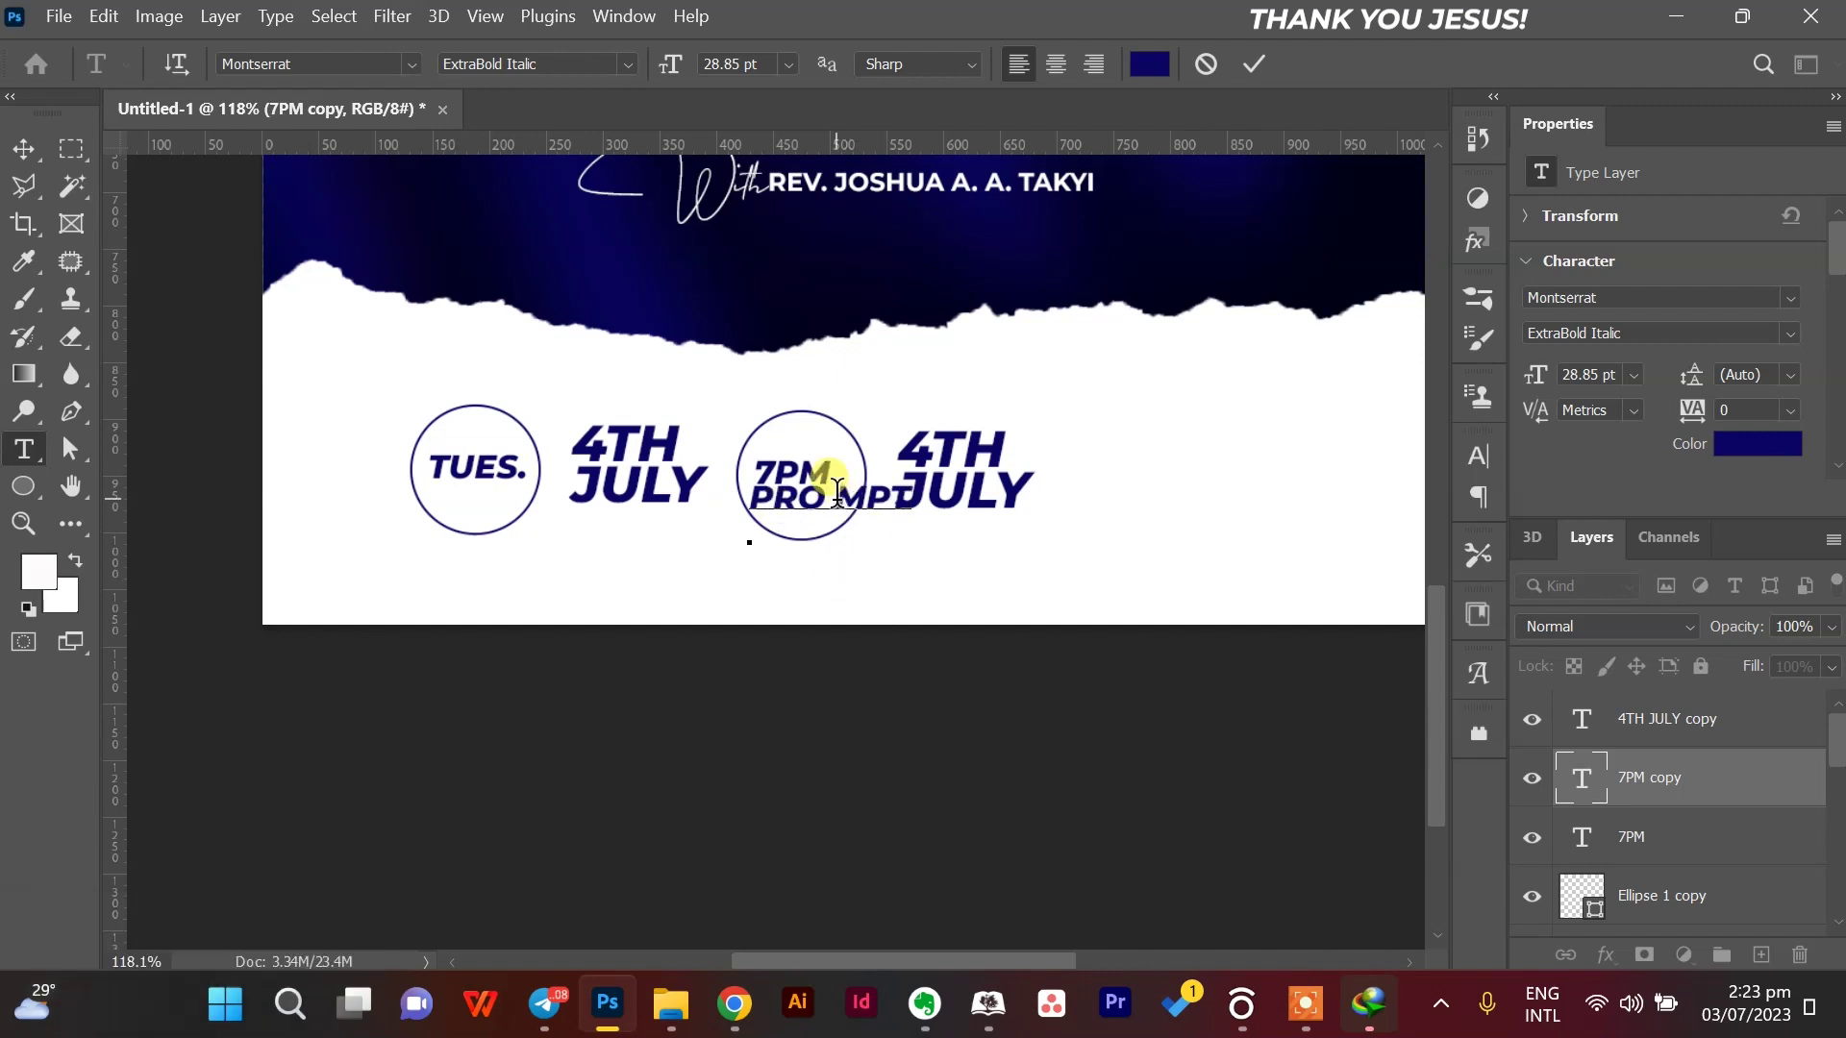
key("BackSpace")
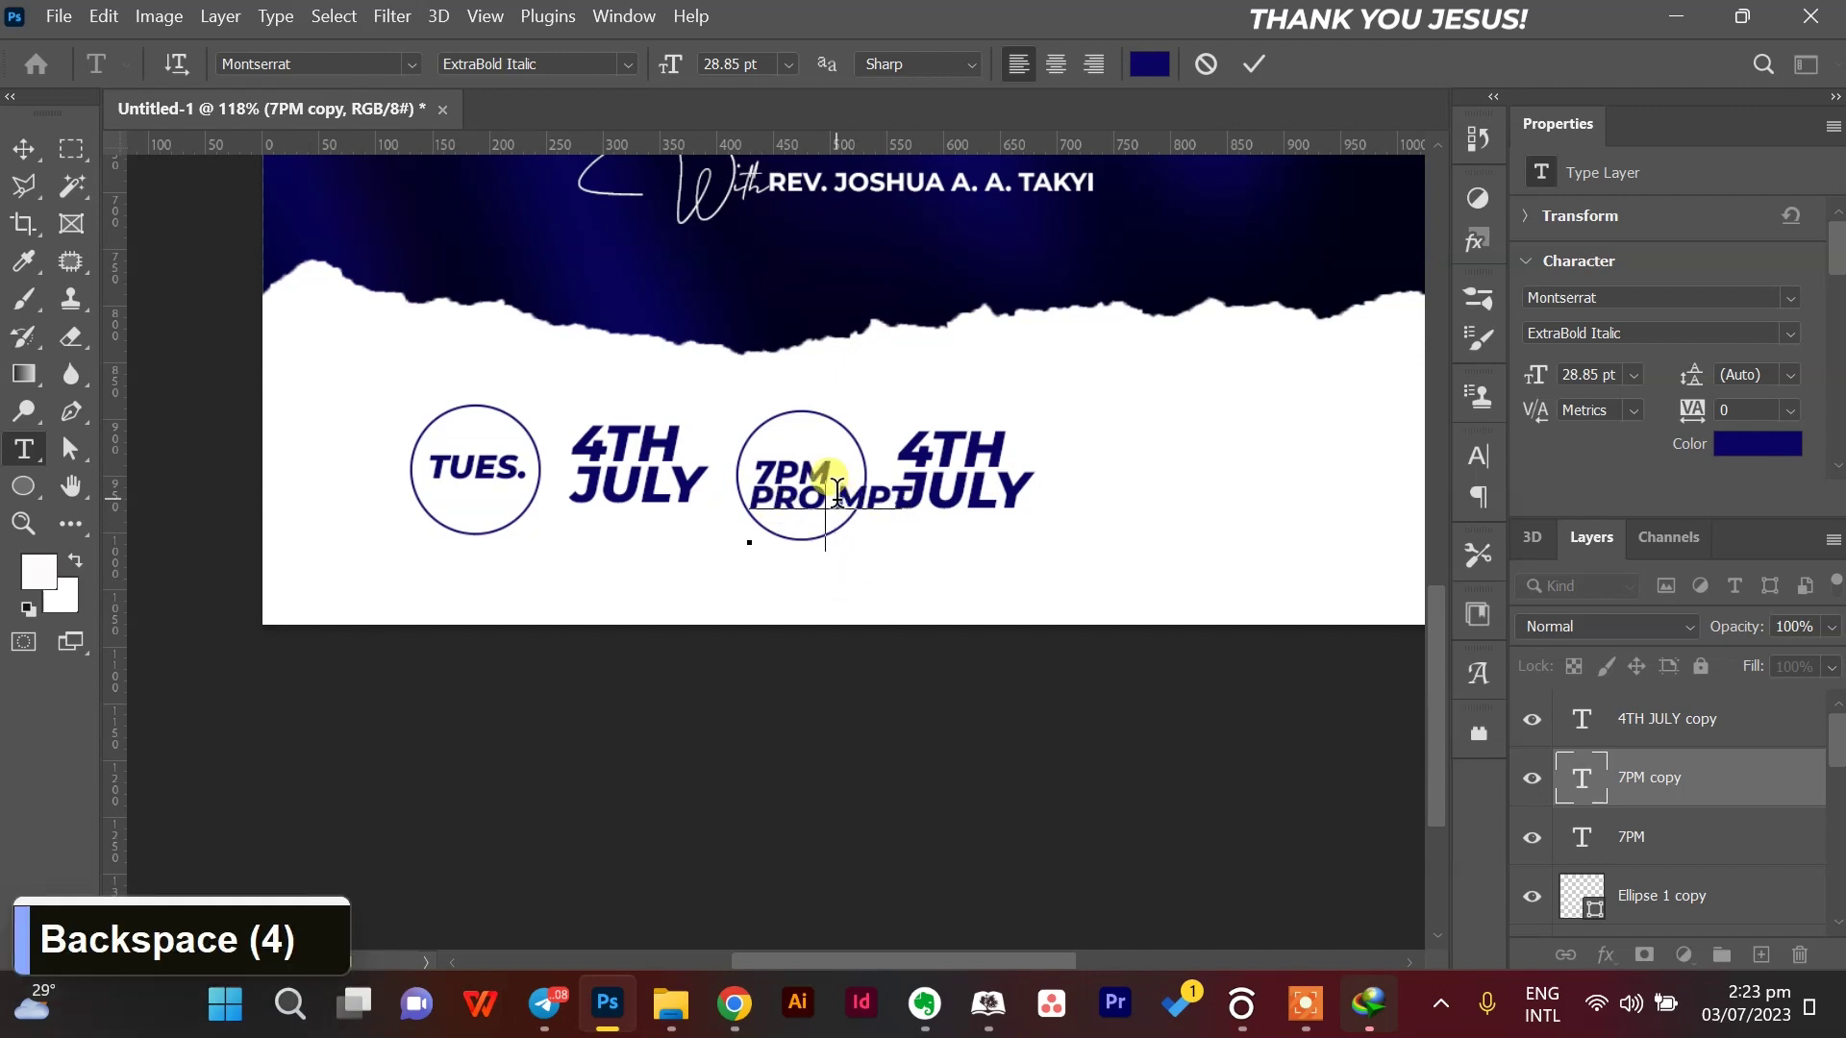
left_click(48, 144)
Shrink PROMPT to about 53% and nudge it up under 7PM.
key("ctrl+t")
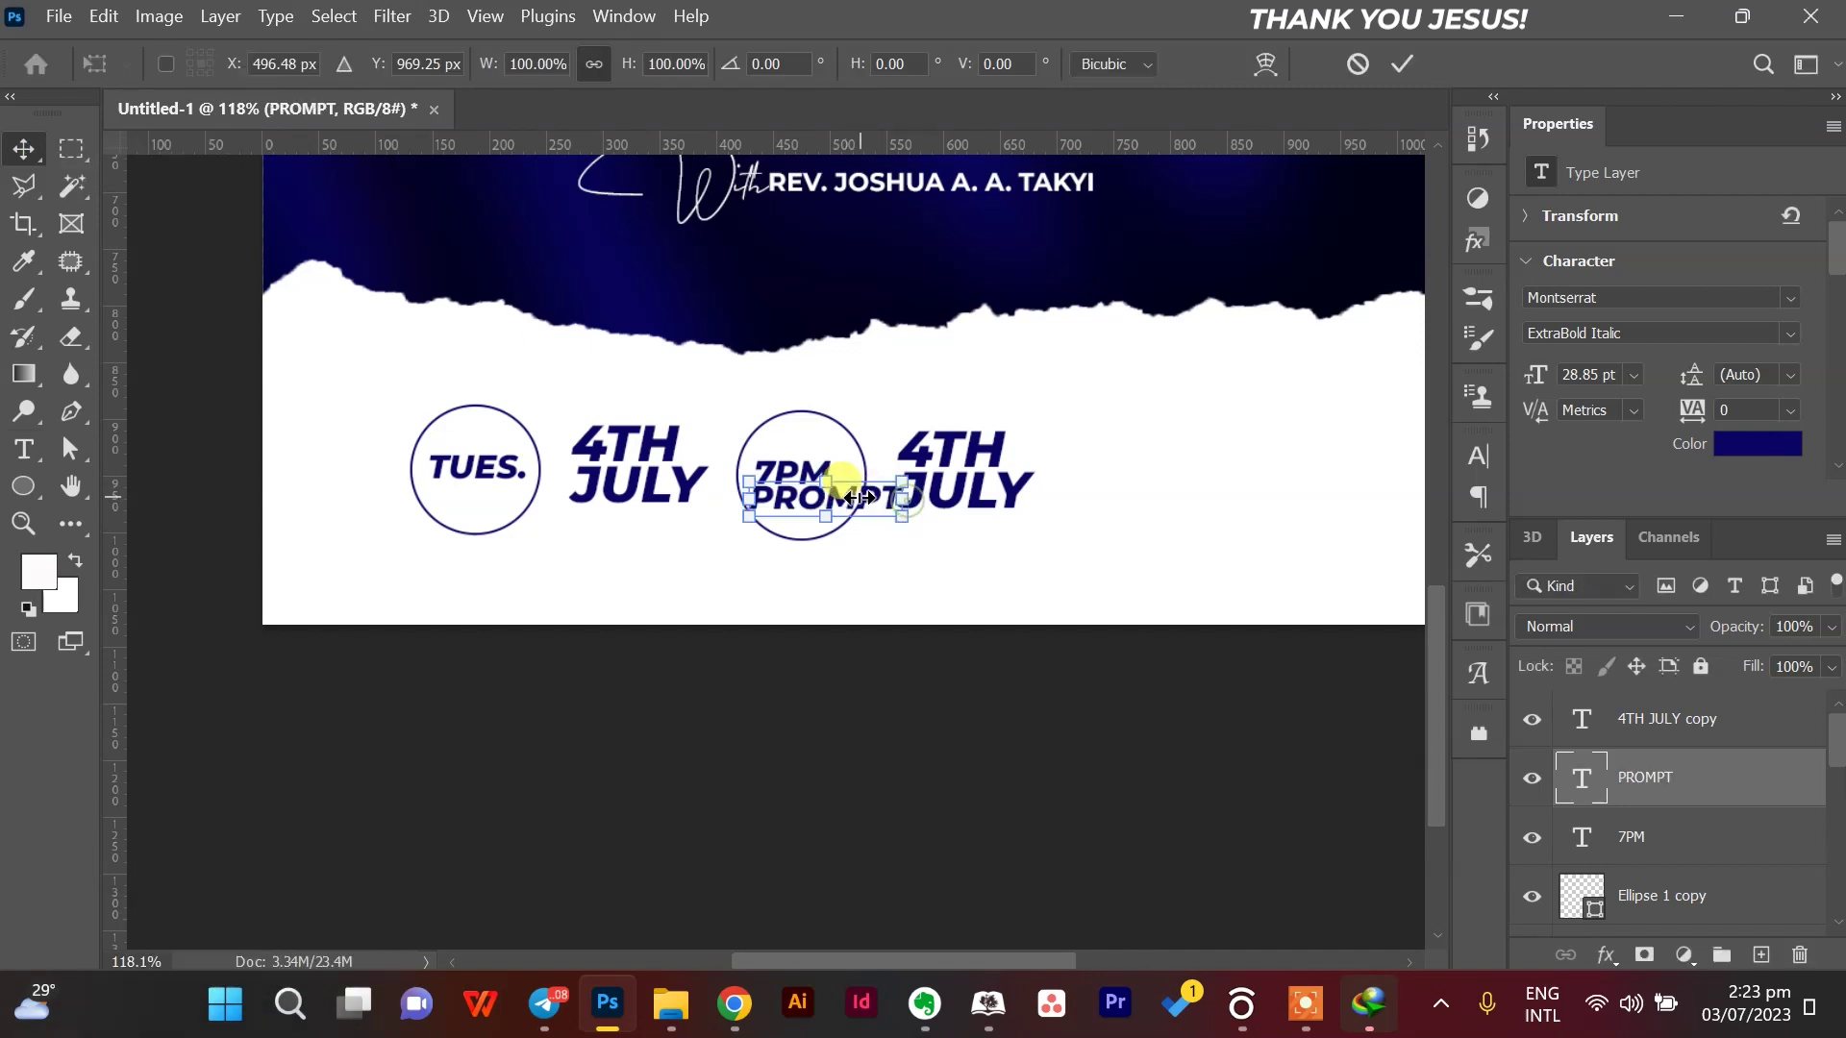
left_click_drag(859, 497, 835, 497)
key("Return")
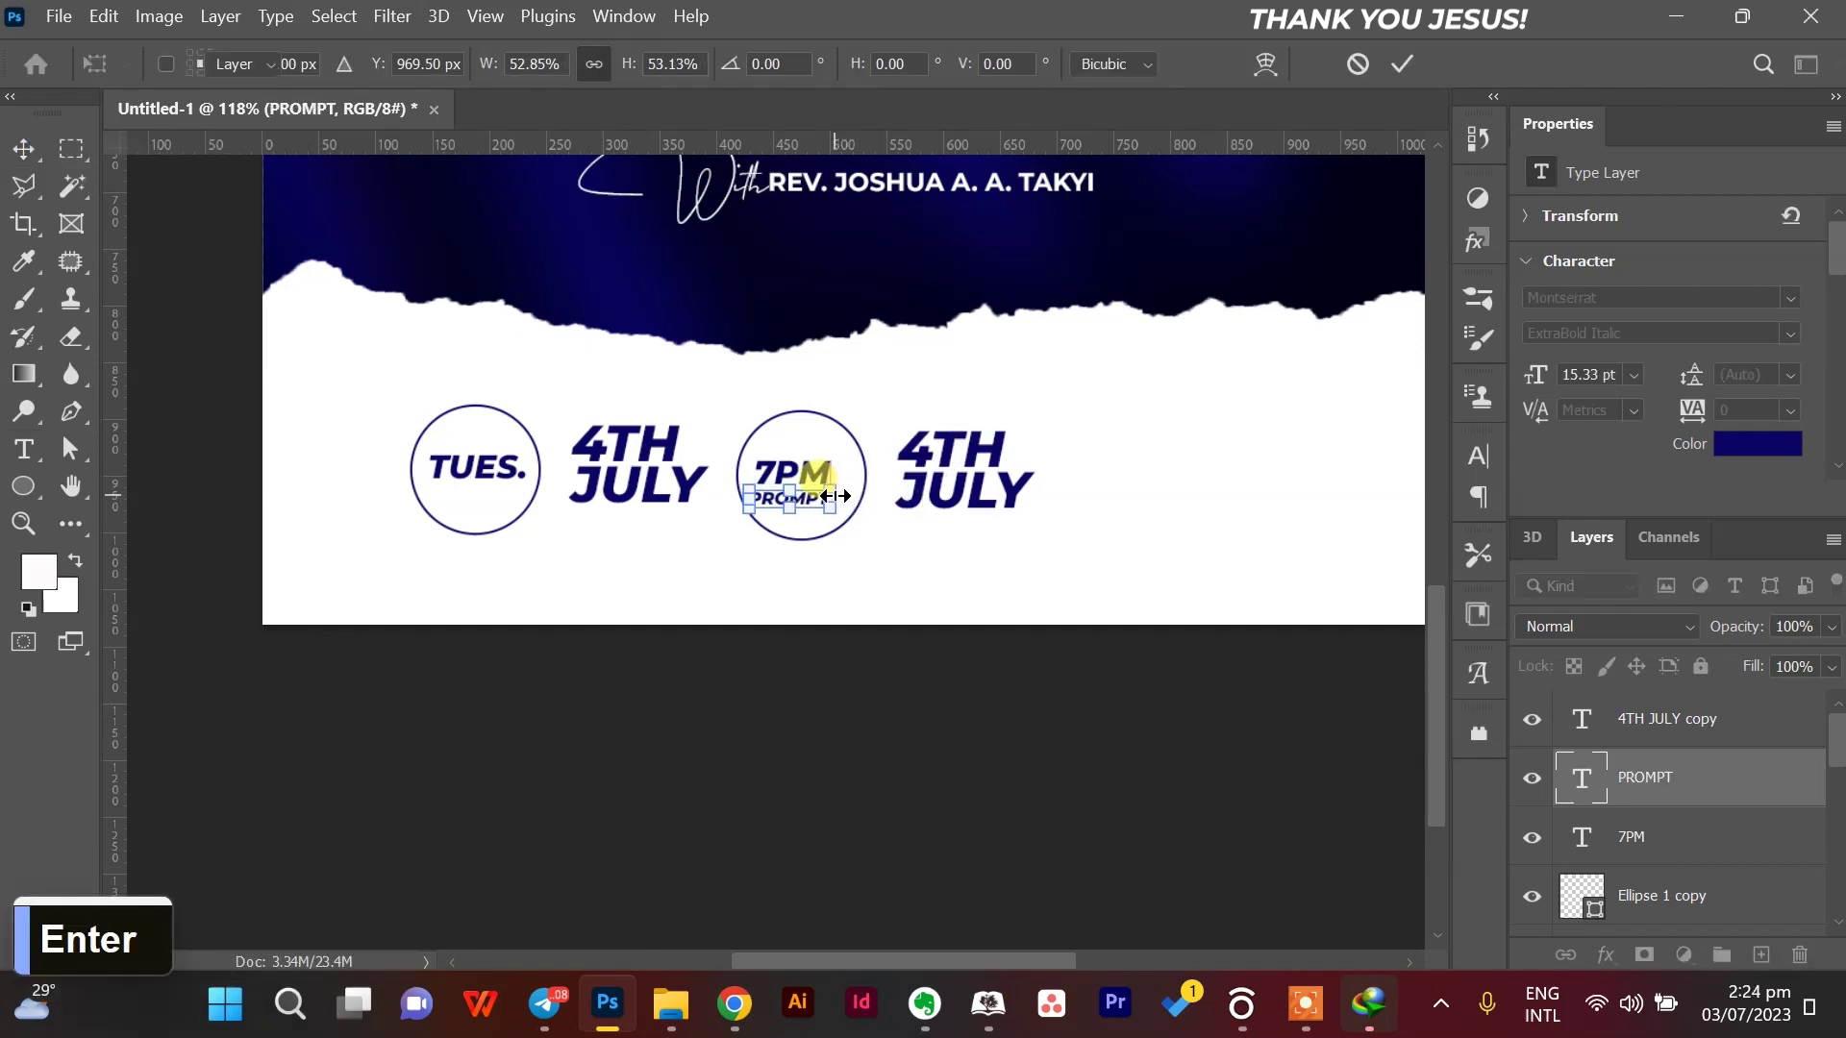
left_click(1683, 839, "ctrl")
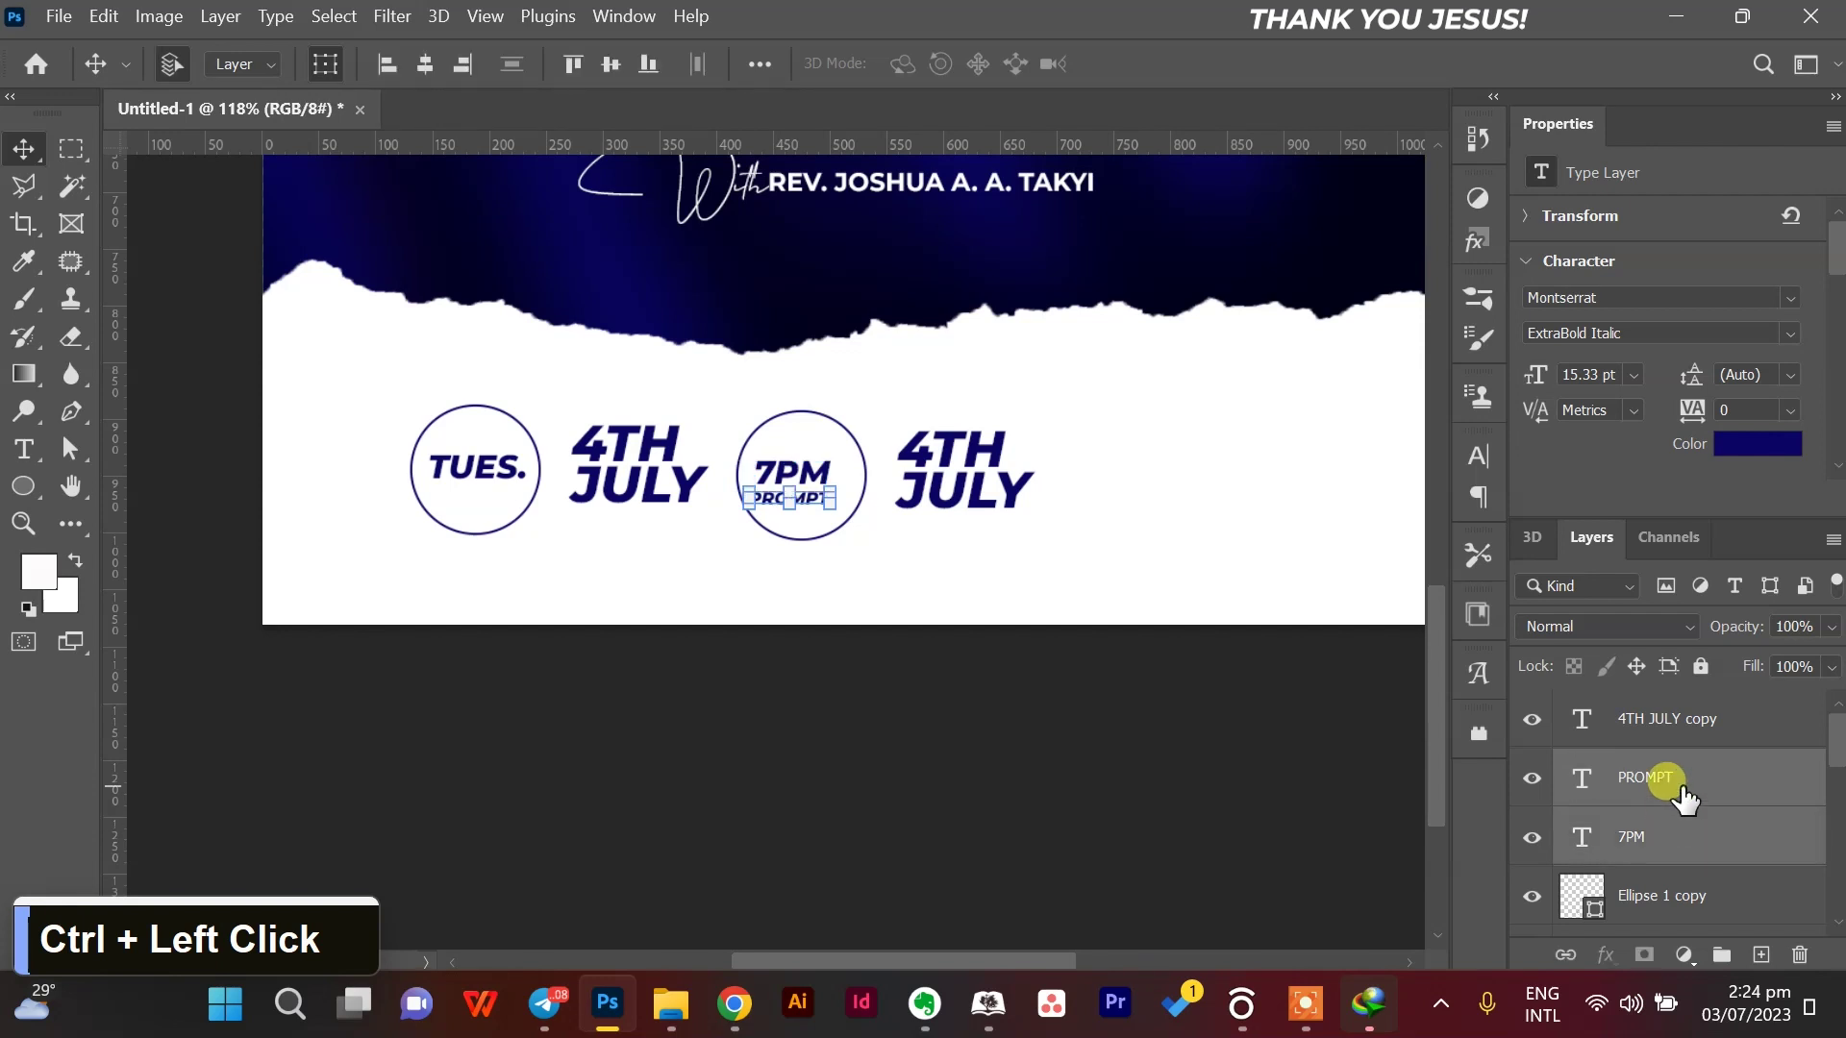
left_click(1683, 798)
key("Up")
key("Up")
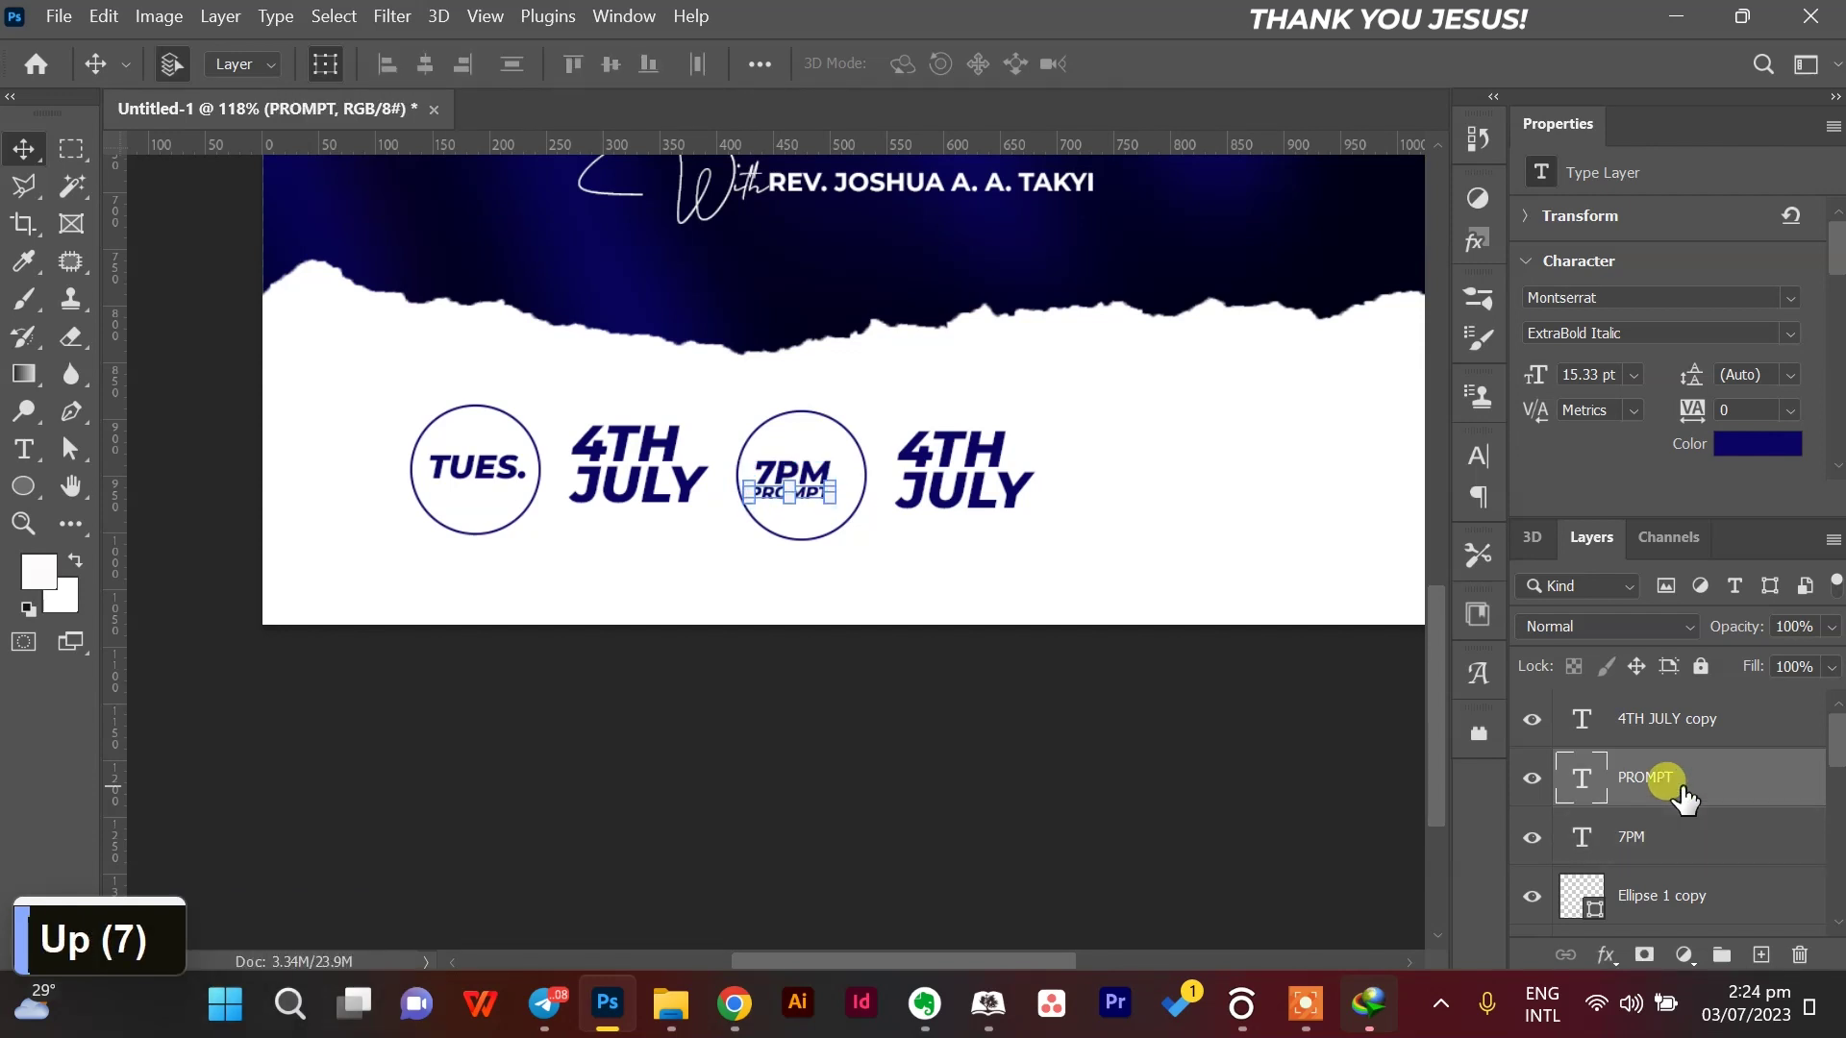
left_click(1758, 859, "ctrl")
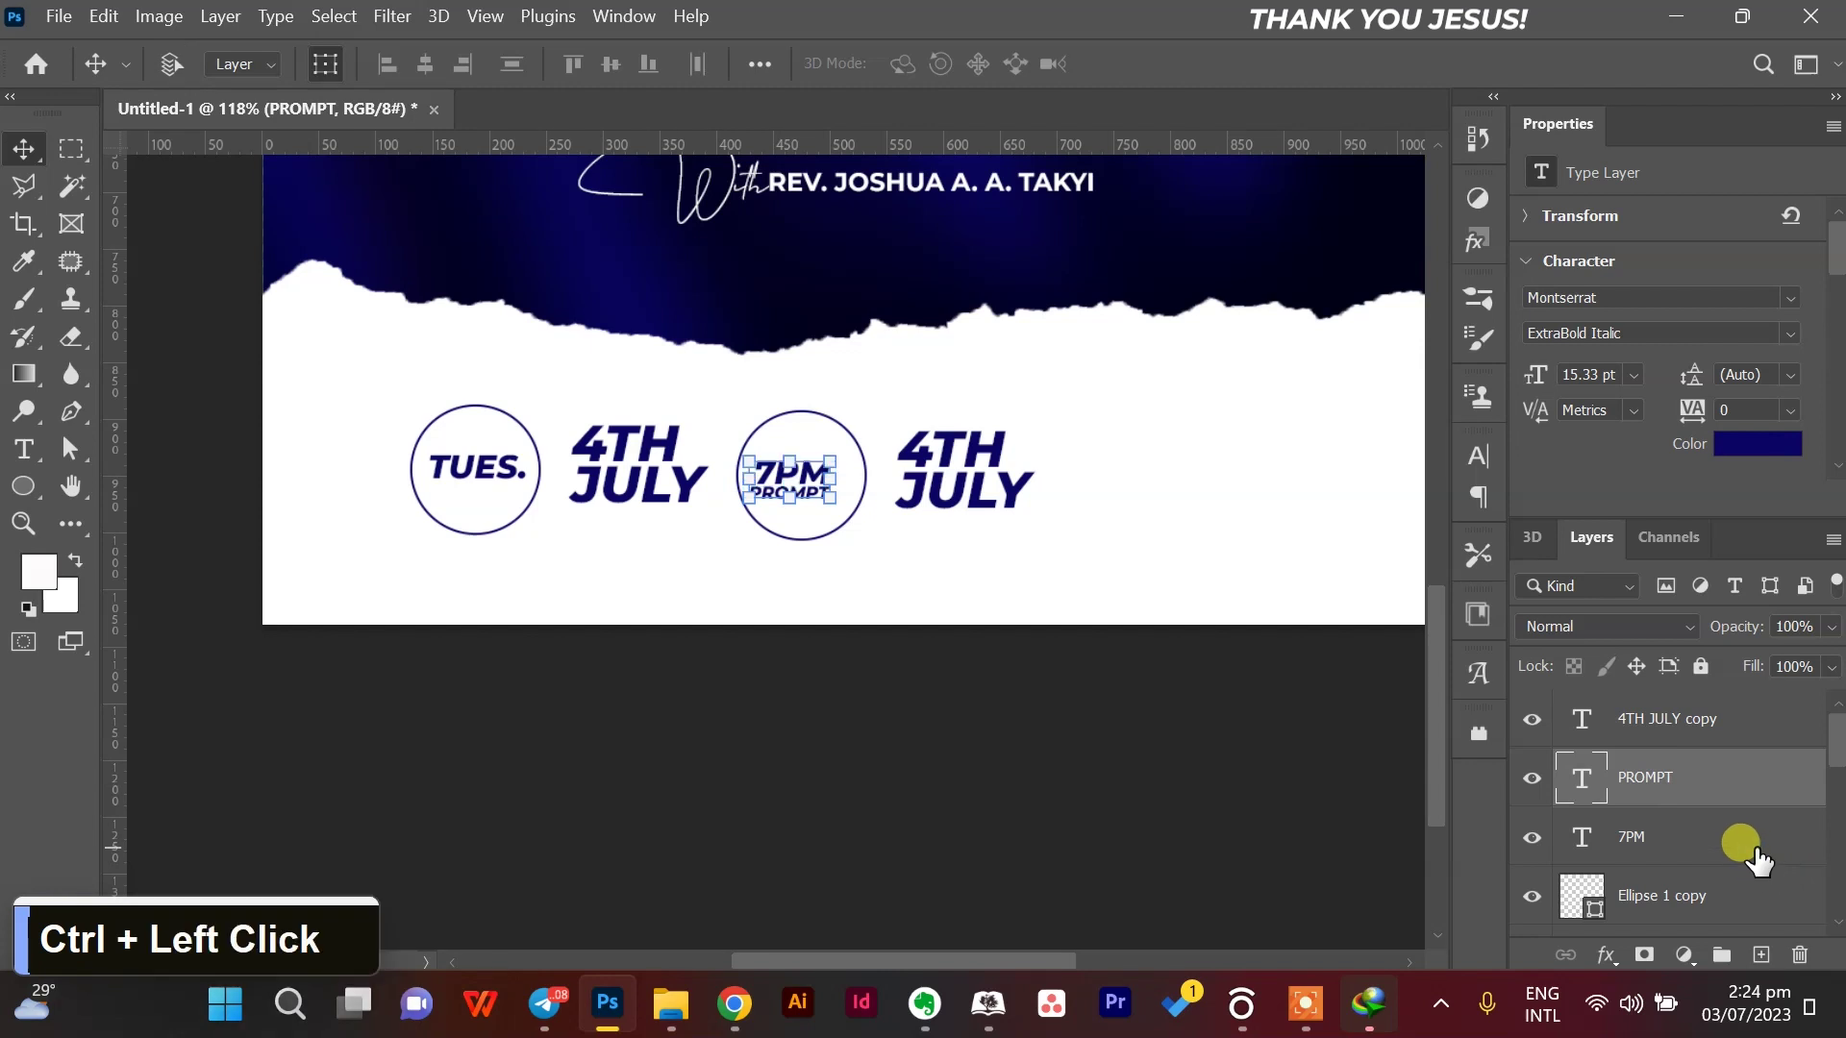
key("Right")
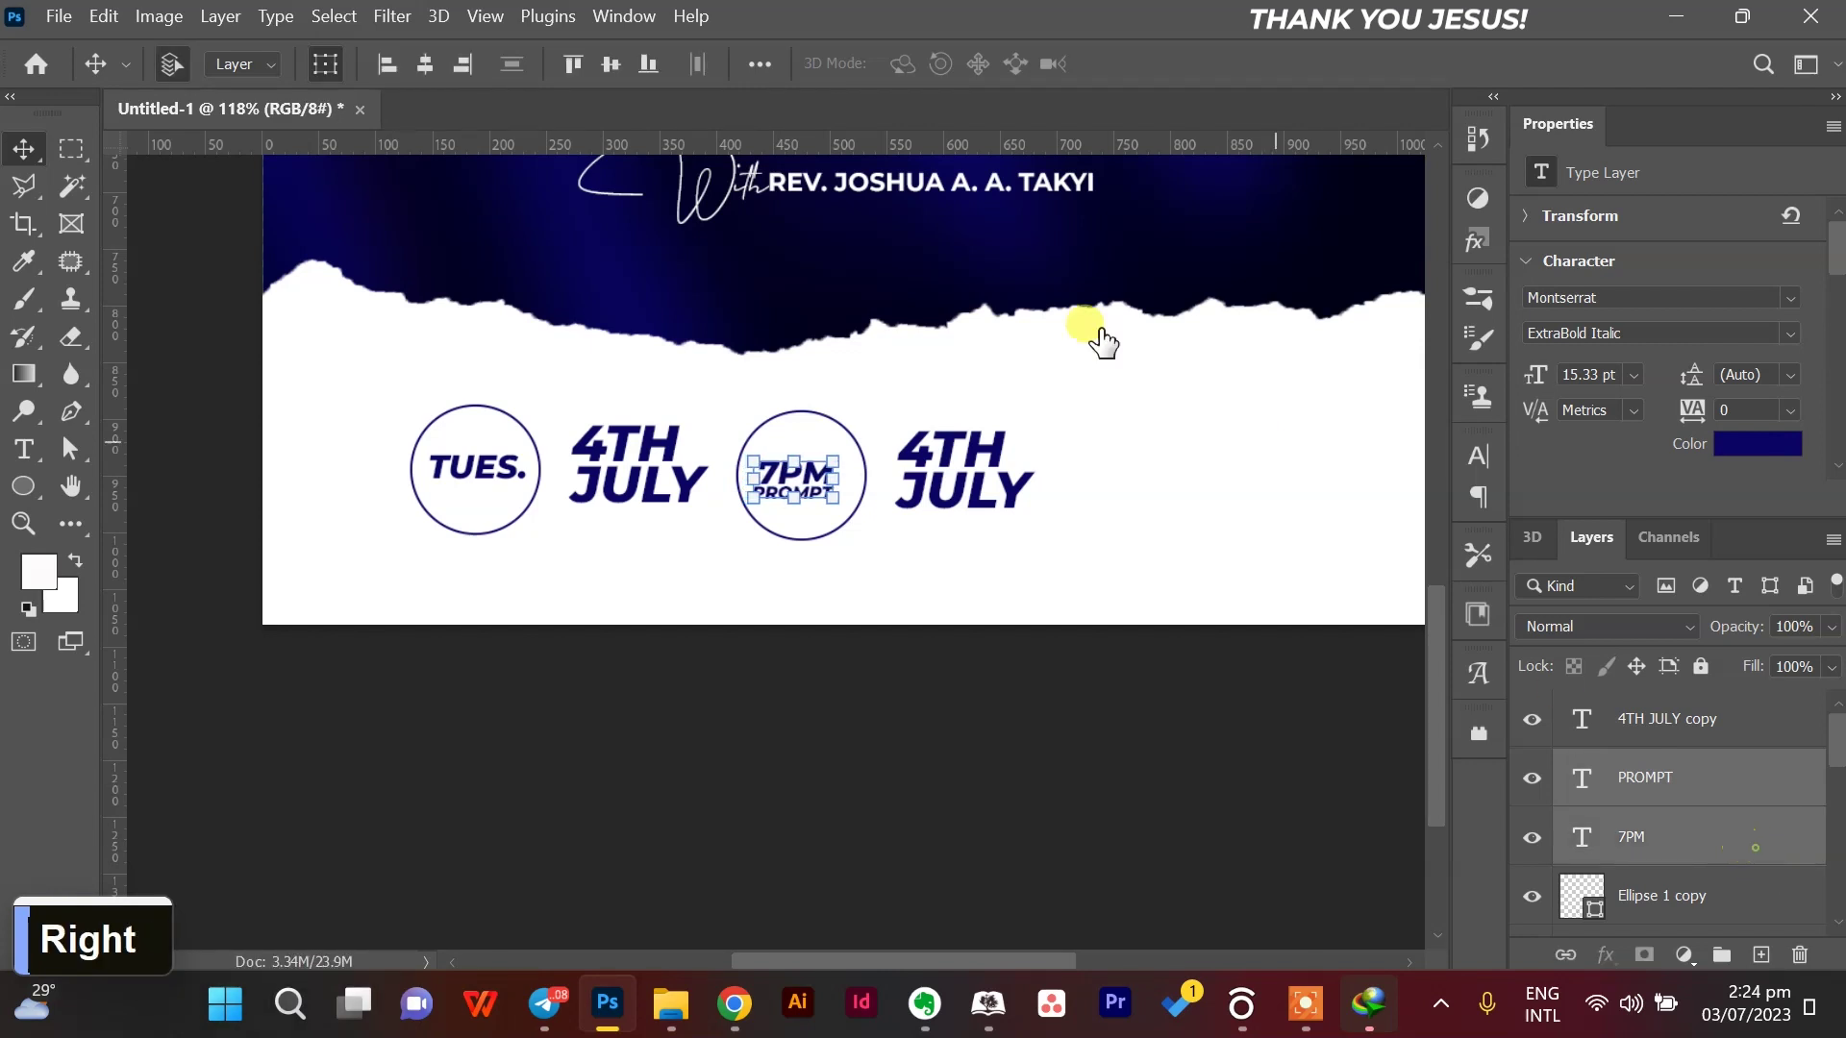
Align 7PM and PROMPT on their horizontal centres and move them into the circle's centre.
left_click(825, 476)
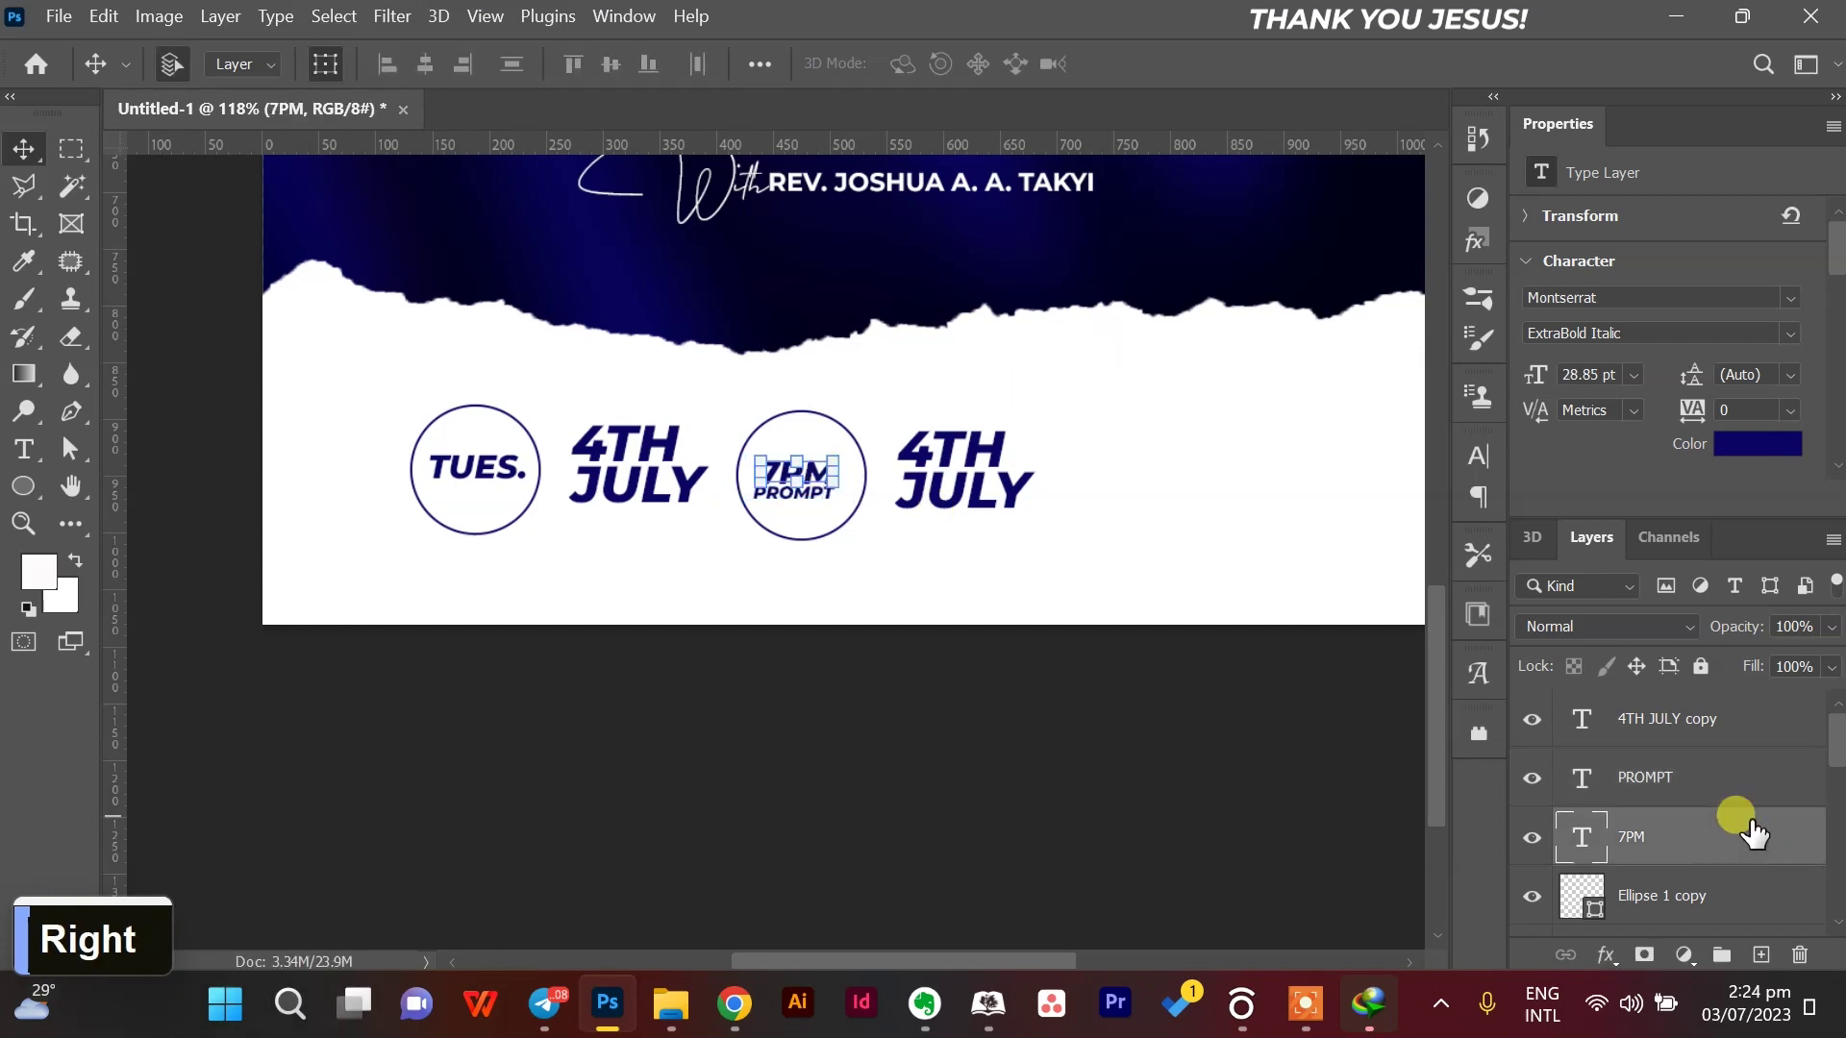
left_click(1718, 794, "ctrl")
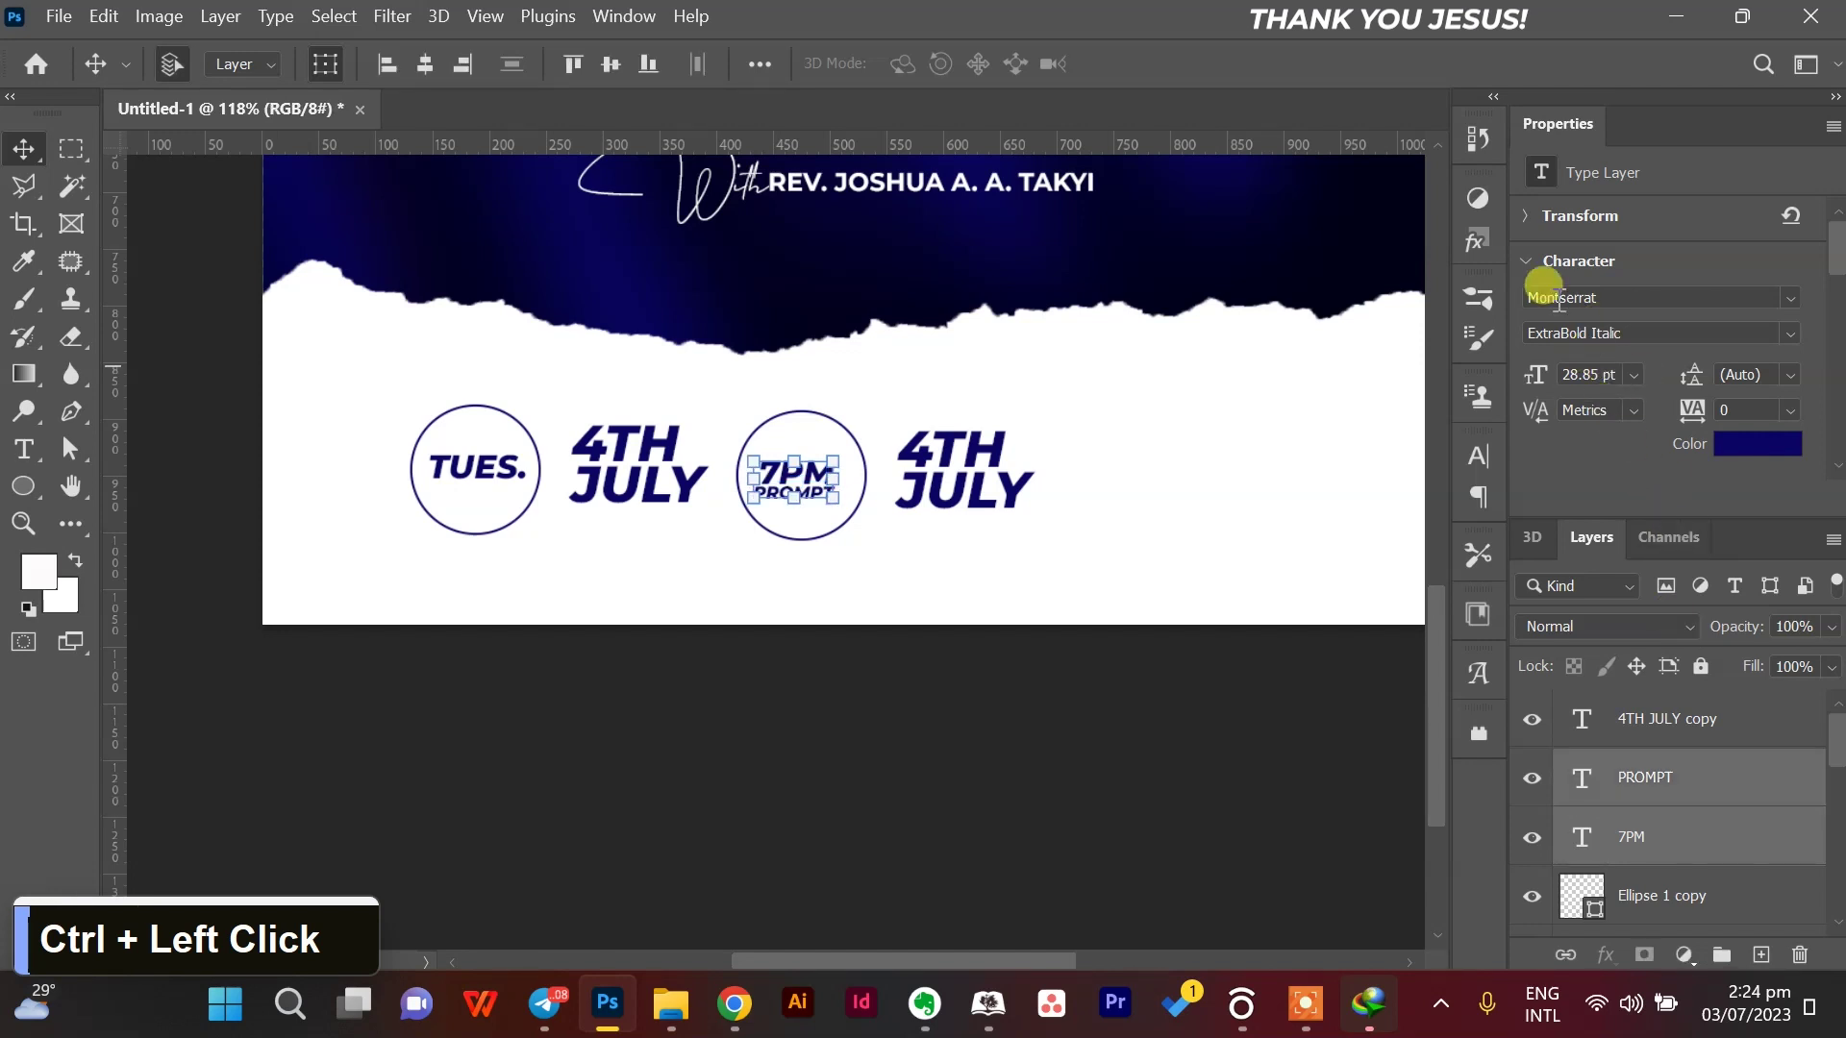
left_click(418, 58)
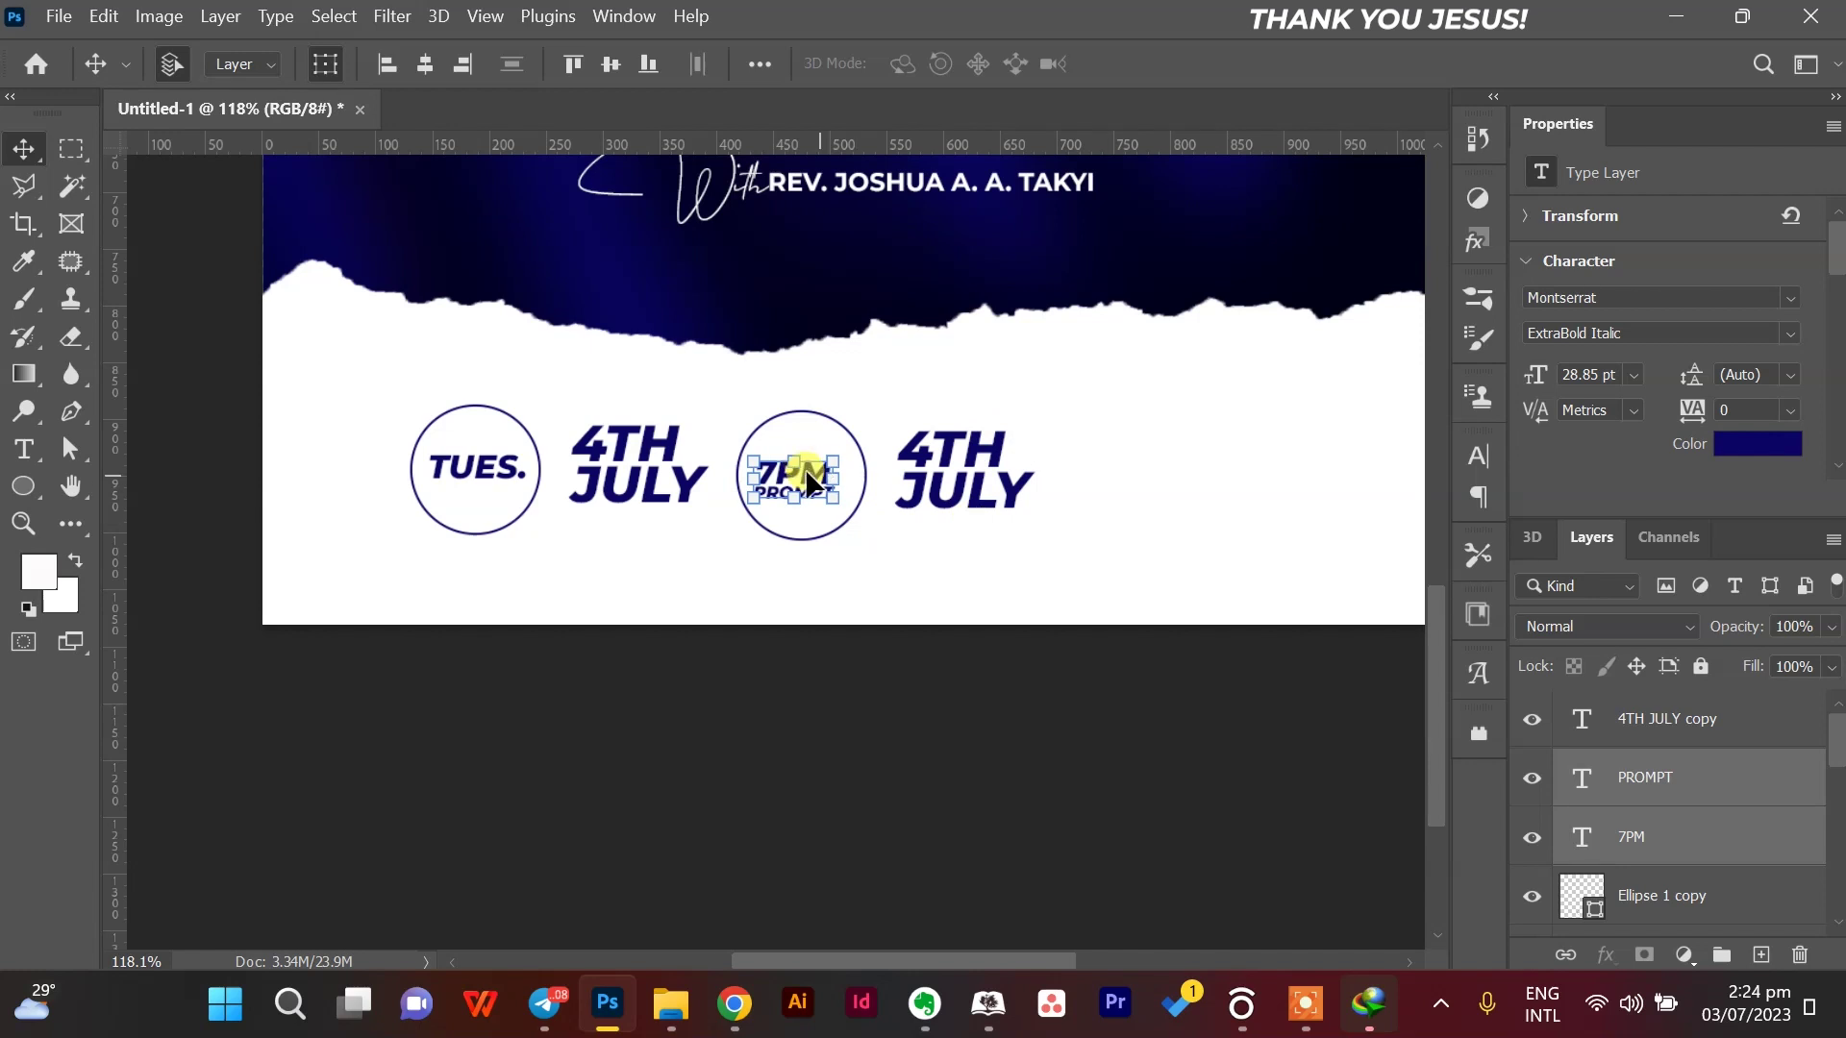
left_click_drag(811, 479, 817, 476)
left_click(948, 620)
Move the 7PM badge level with the TUES. badge and select the second 4TH JULY text.
scroll(948, 620, "down", 3)
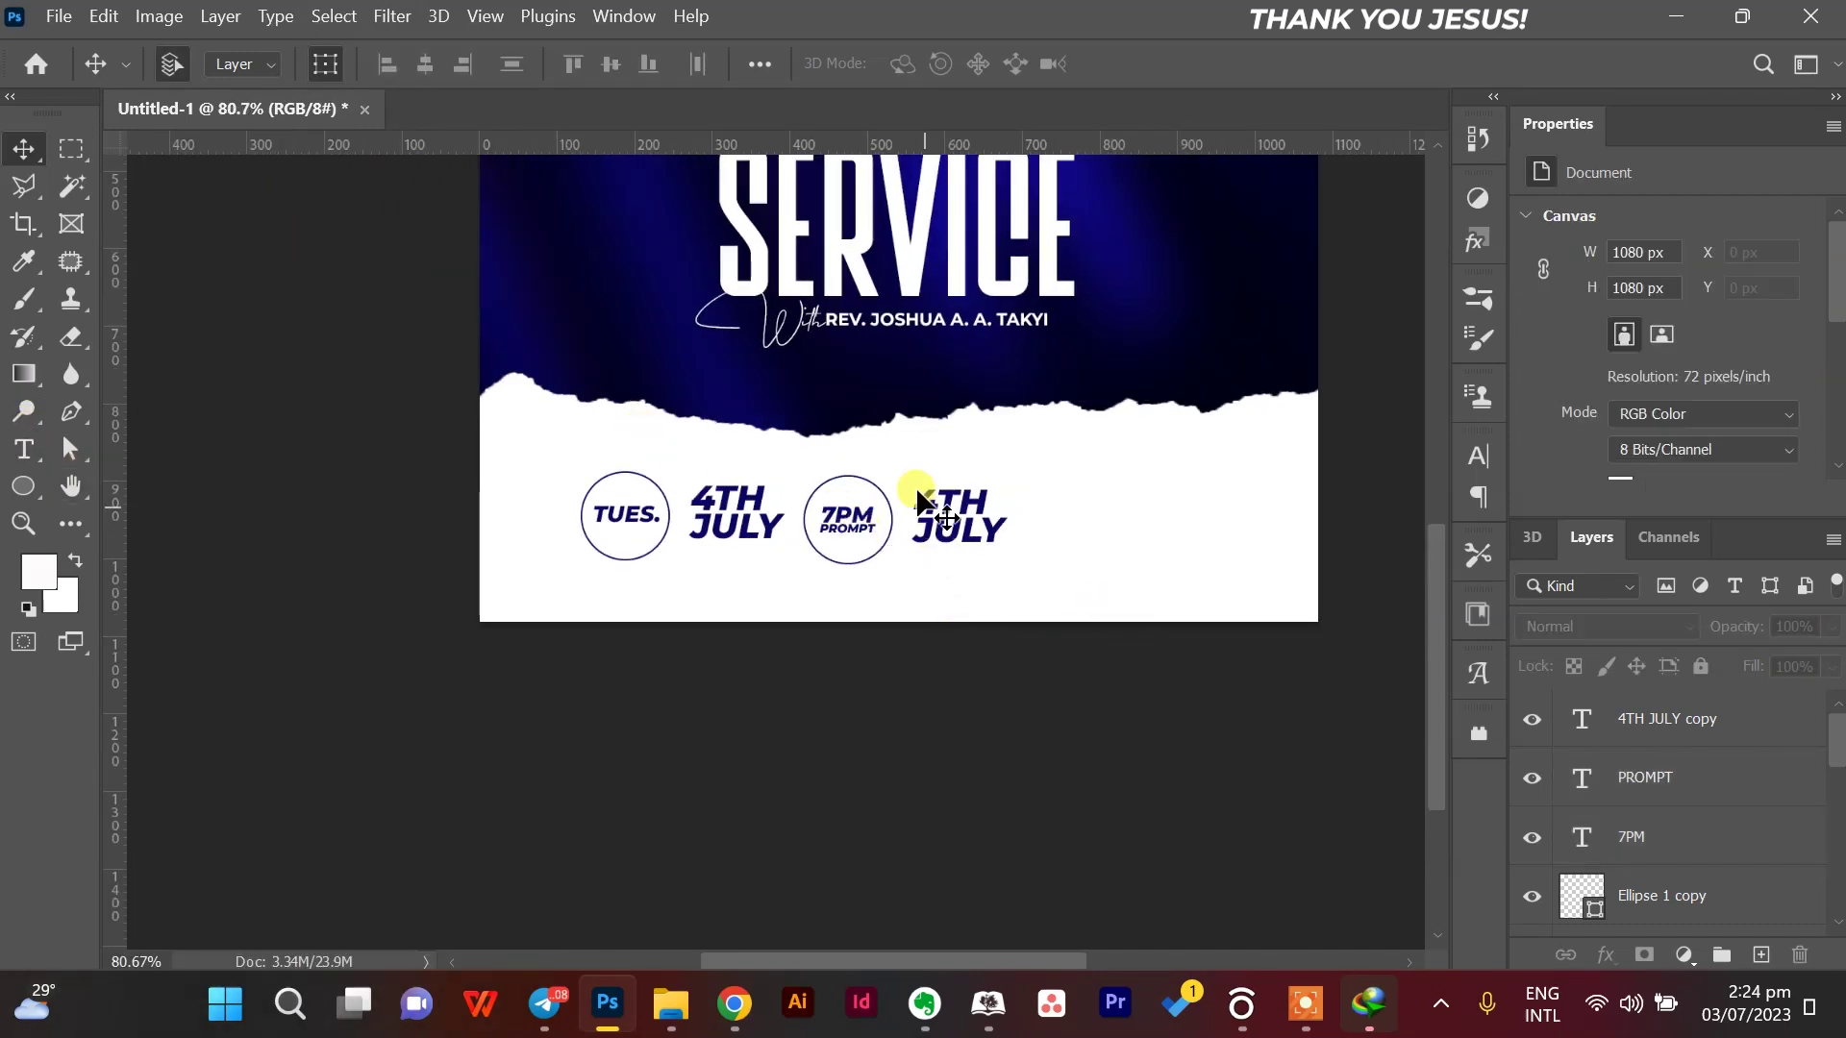
left_click_drag(921, 454, 845, 601)
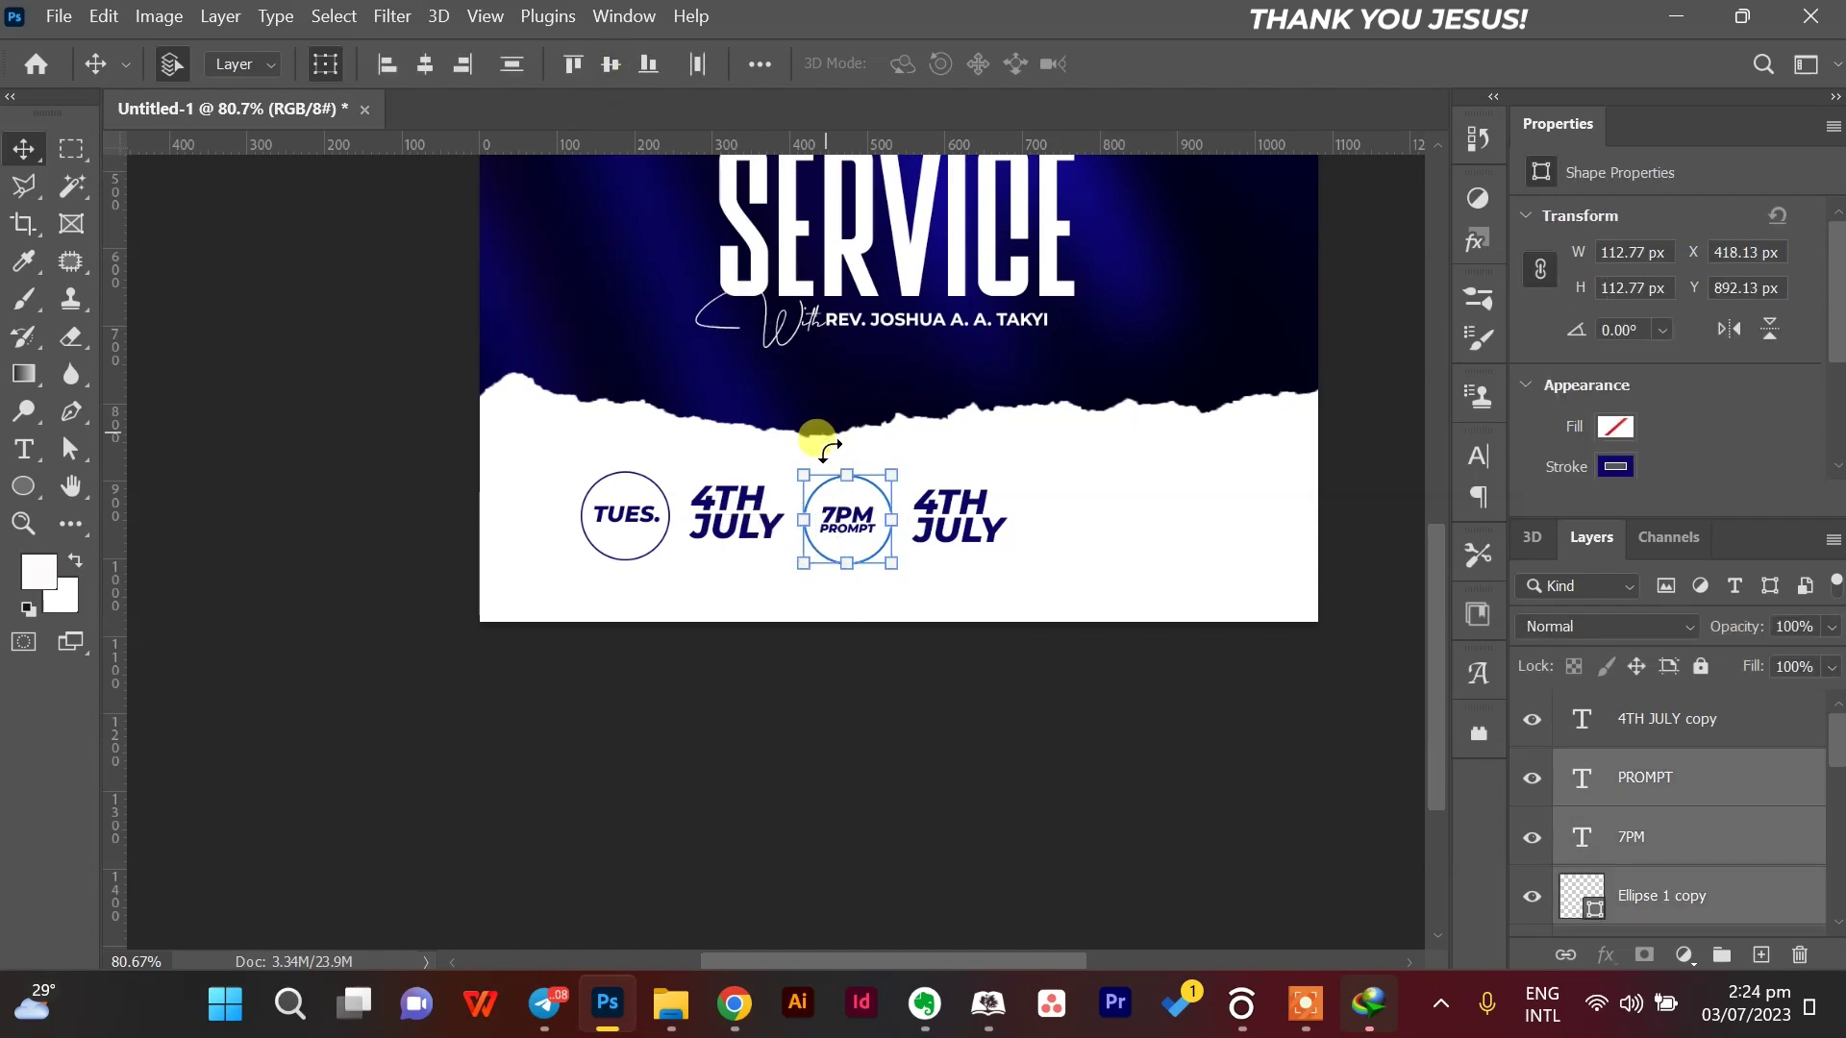
left_click_drag(850, 516, 852, 516)
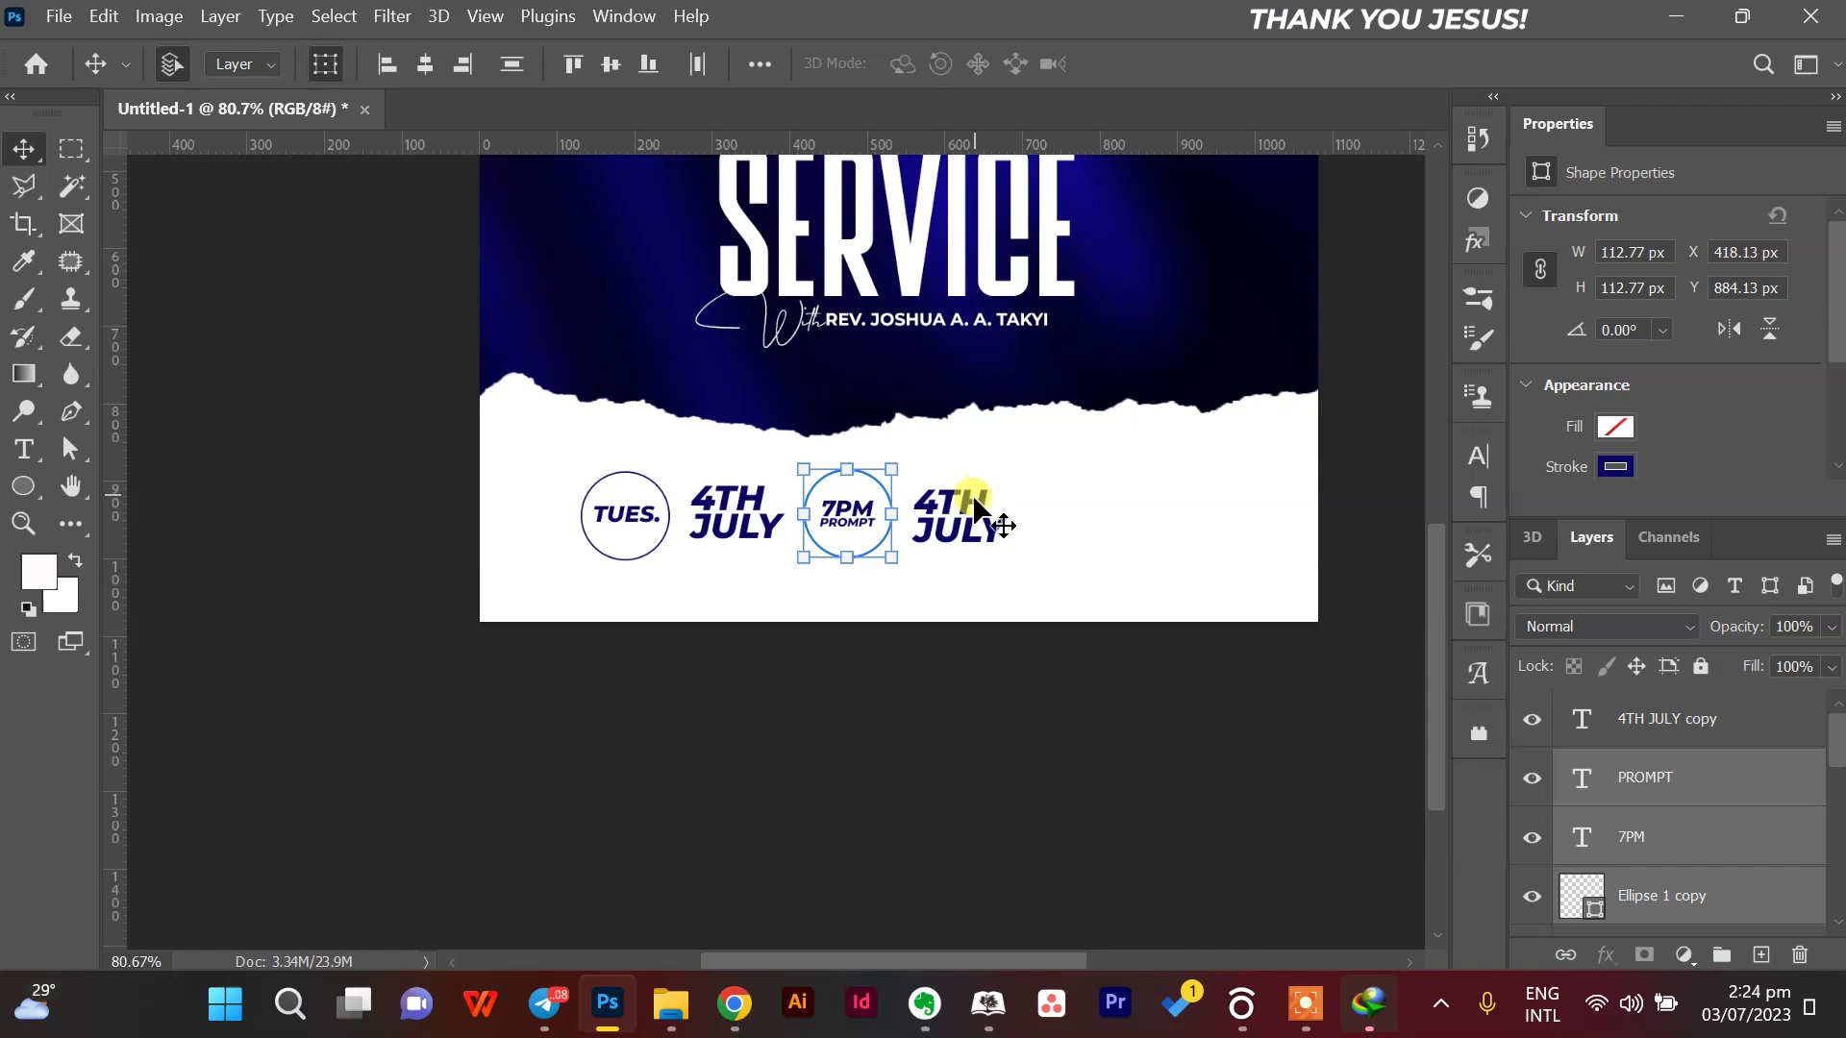
left_click_drag(966, 519, 991, 544)
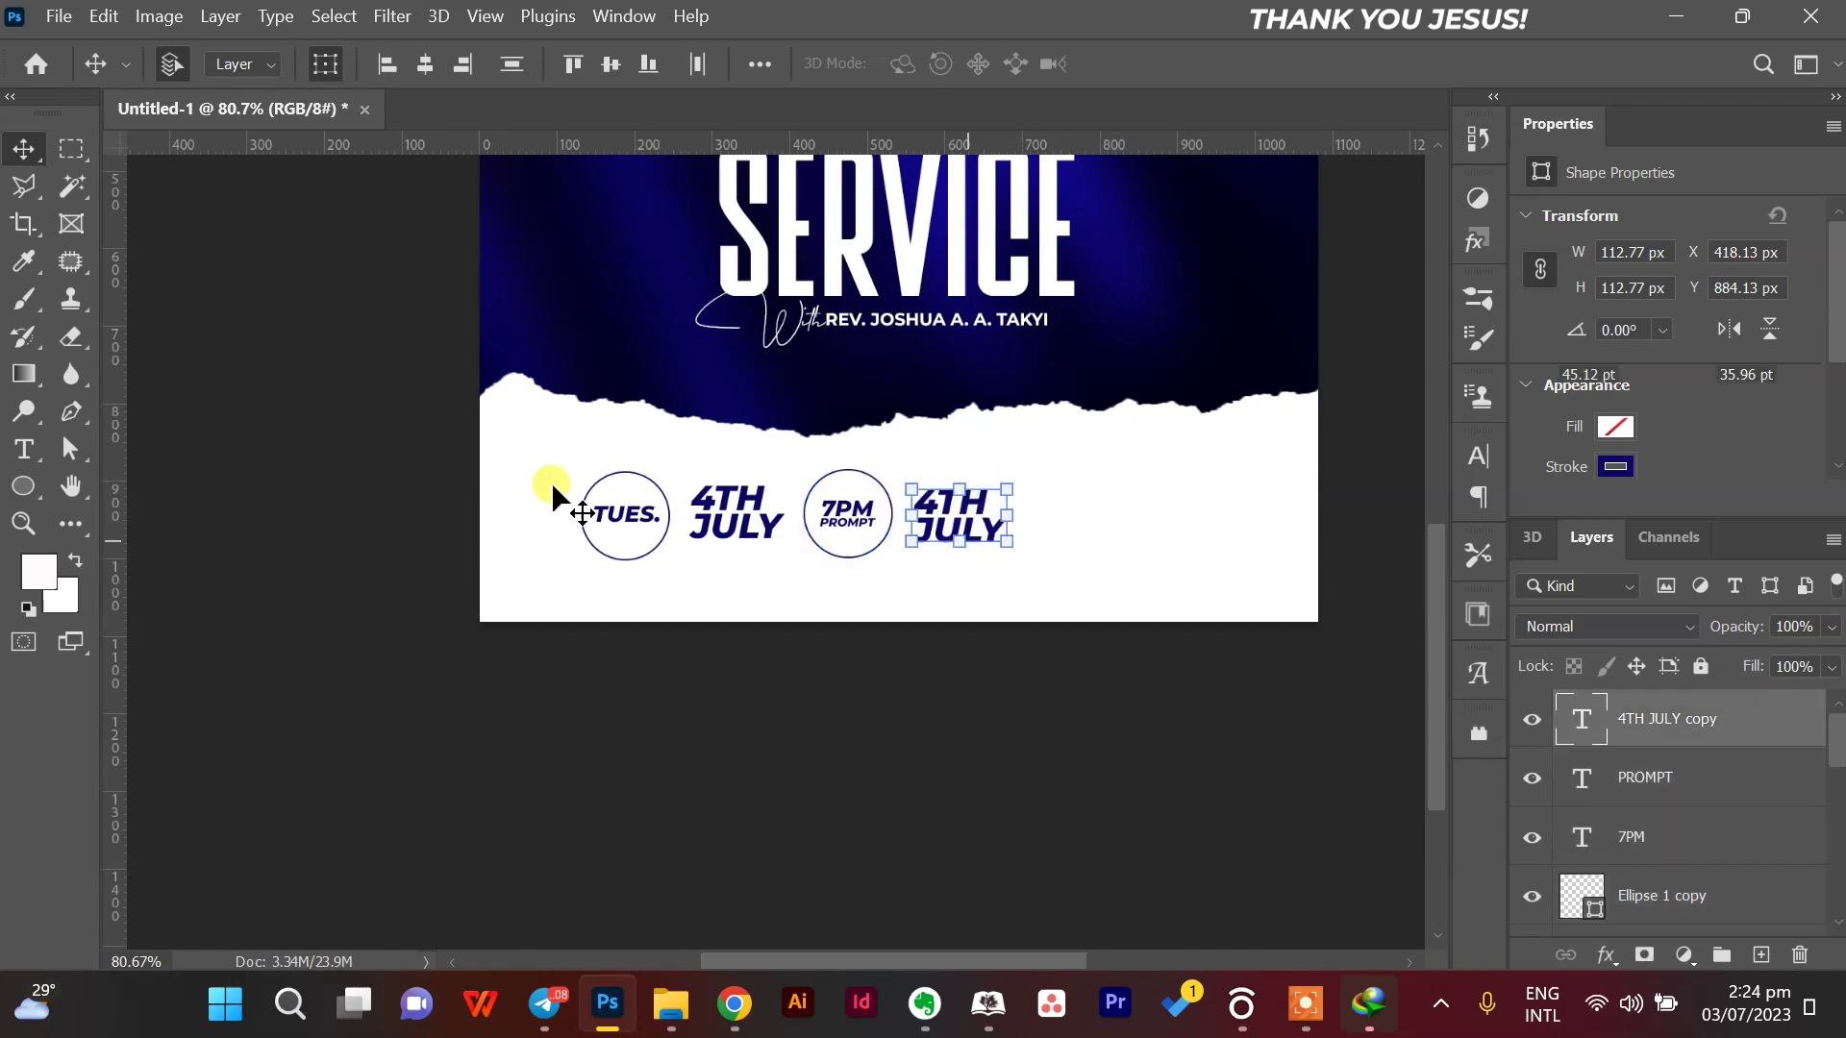
left_click(24, 449)
Retype the second date as 'VICE CHANCELLORS' / 'COMPLEX, UPSA' on two lines.
left_click(955, 507)
key("ctrl+a")
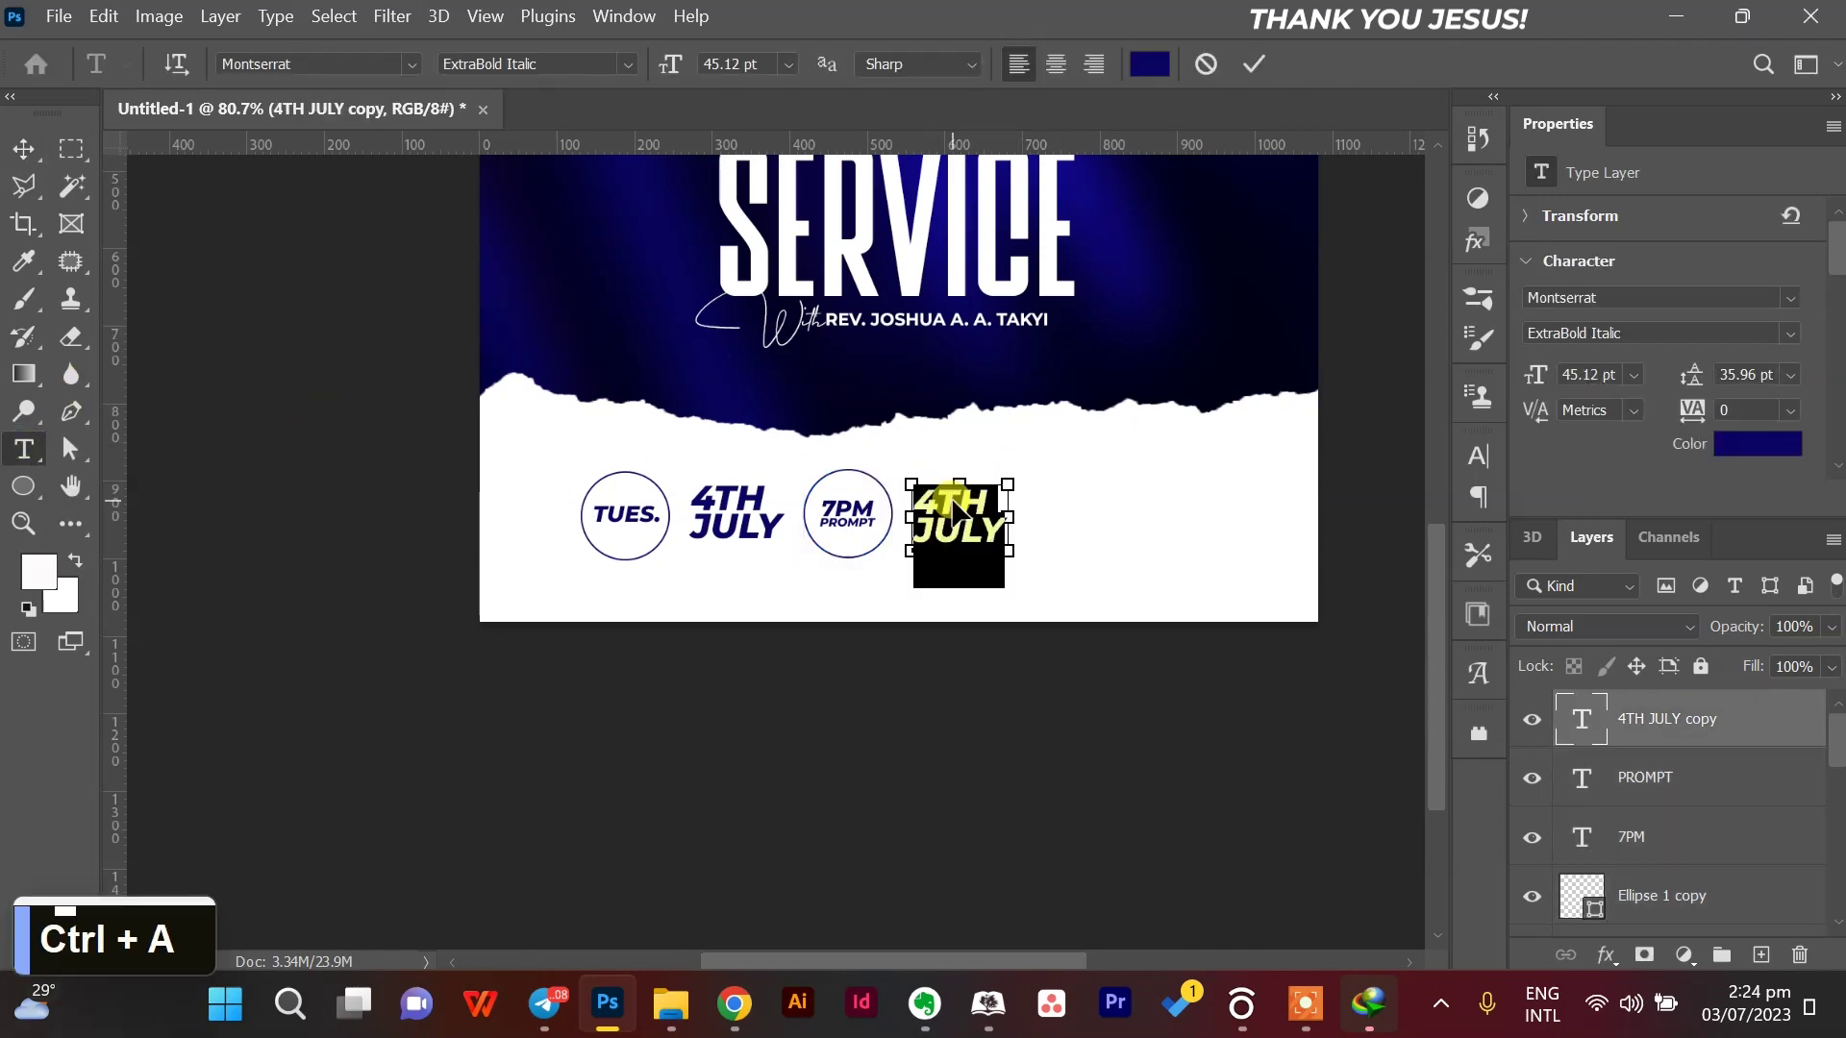
type("VICE")
key("BackSpace")
key("BackSpace")
key("BackSpace")
type("CHAN")
key("BackSpace")
key("BackSpace")
key("BackSpace")
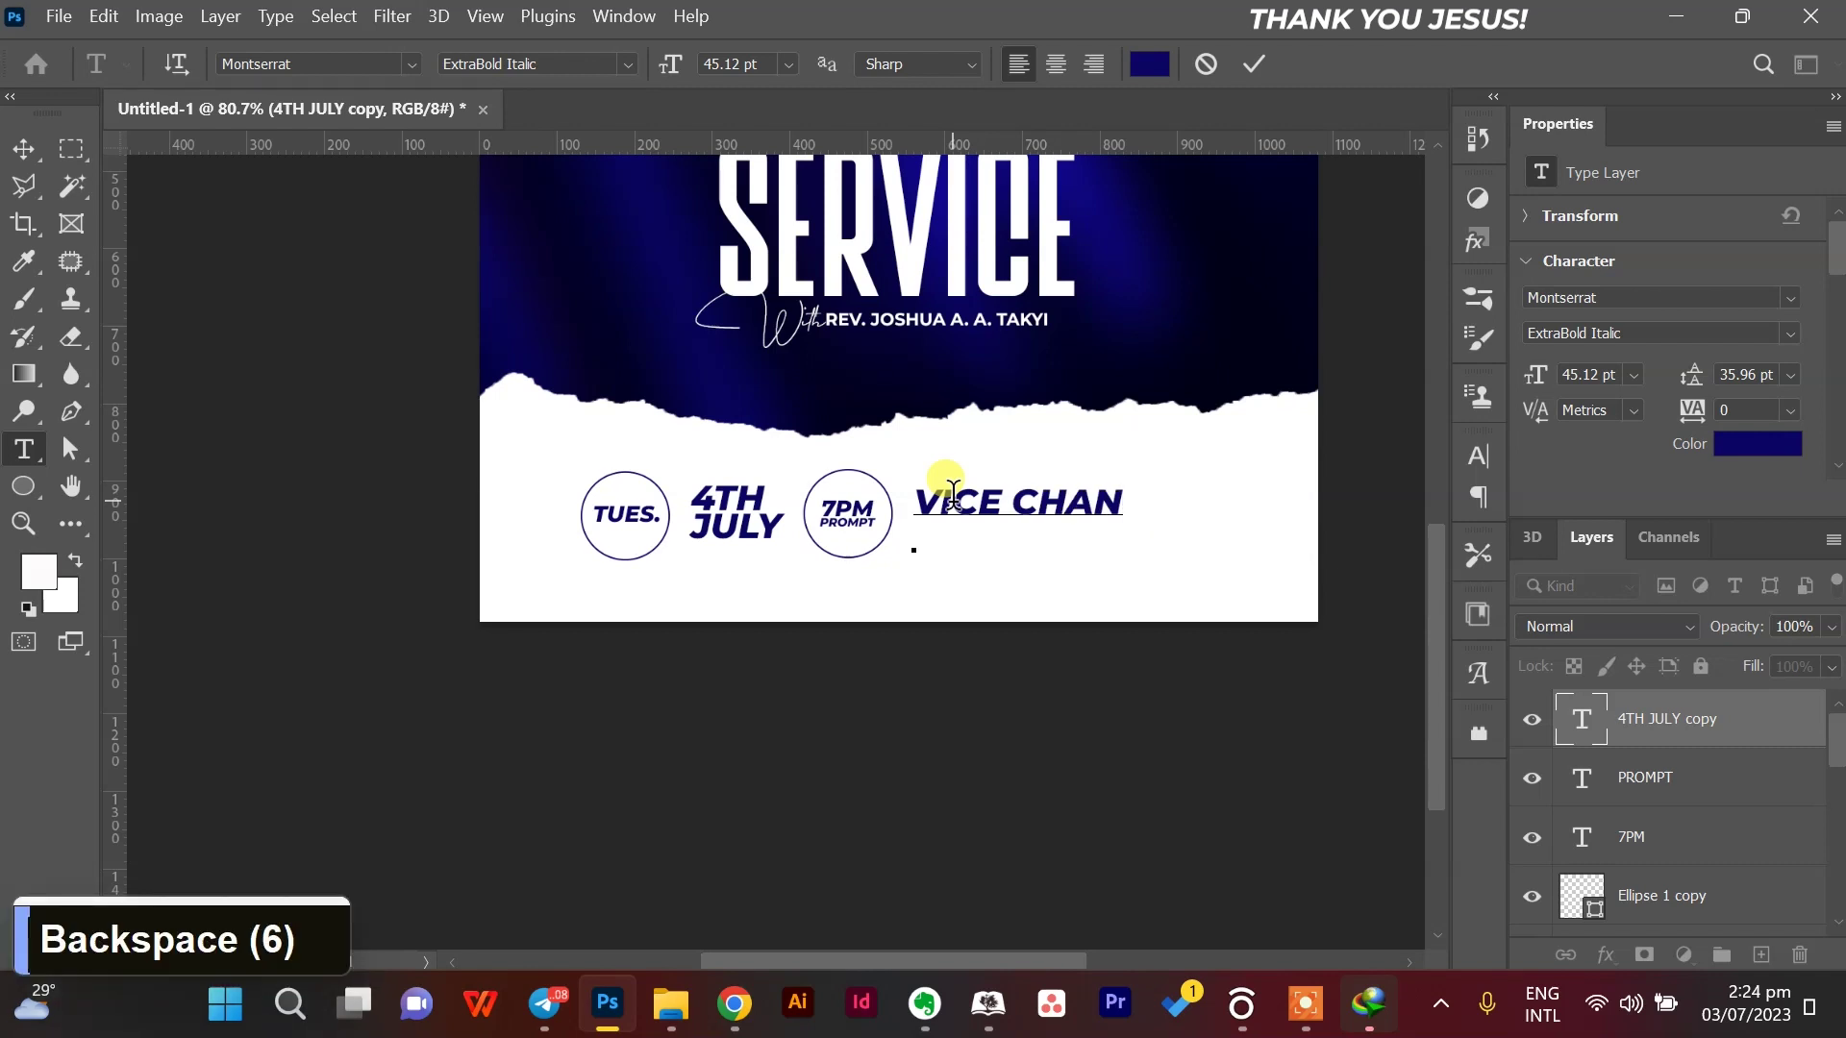
type("CELLORS")
key("Return")
type("COMPLEX, UPSA")
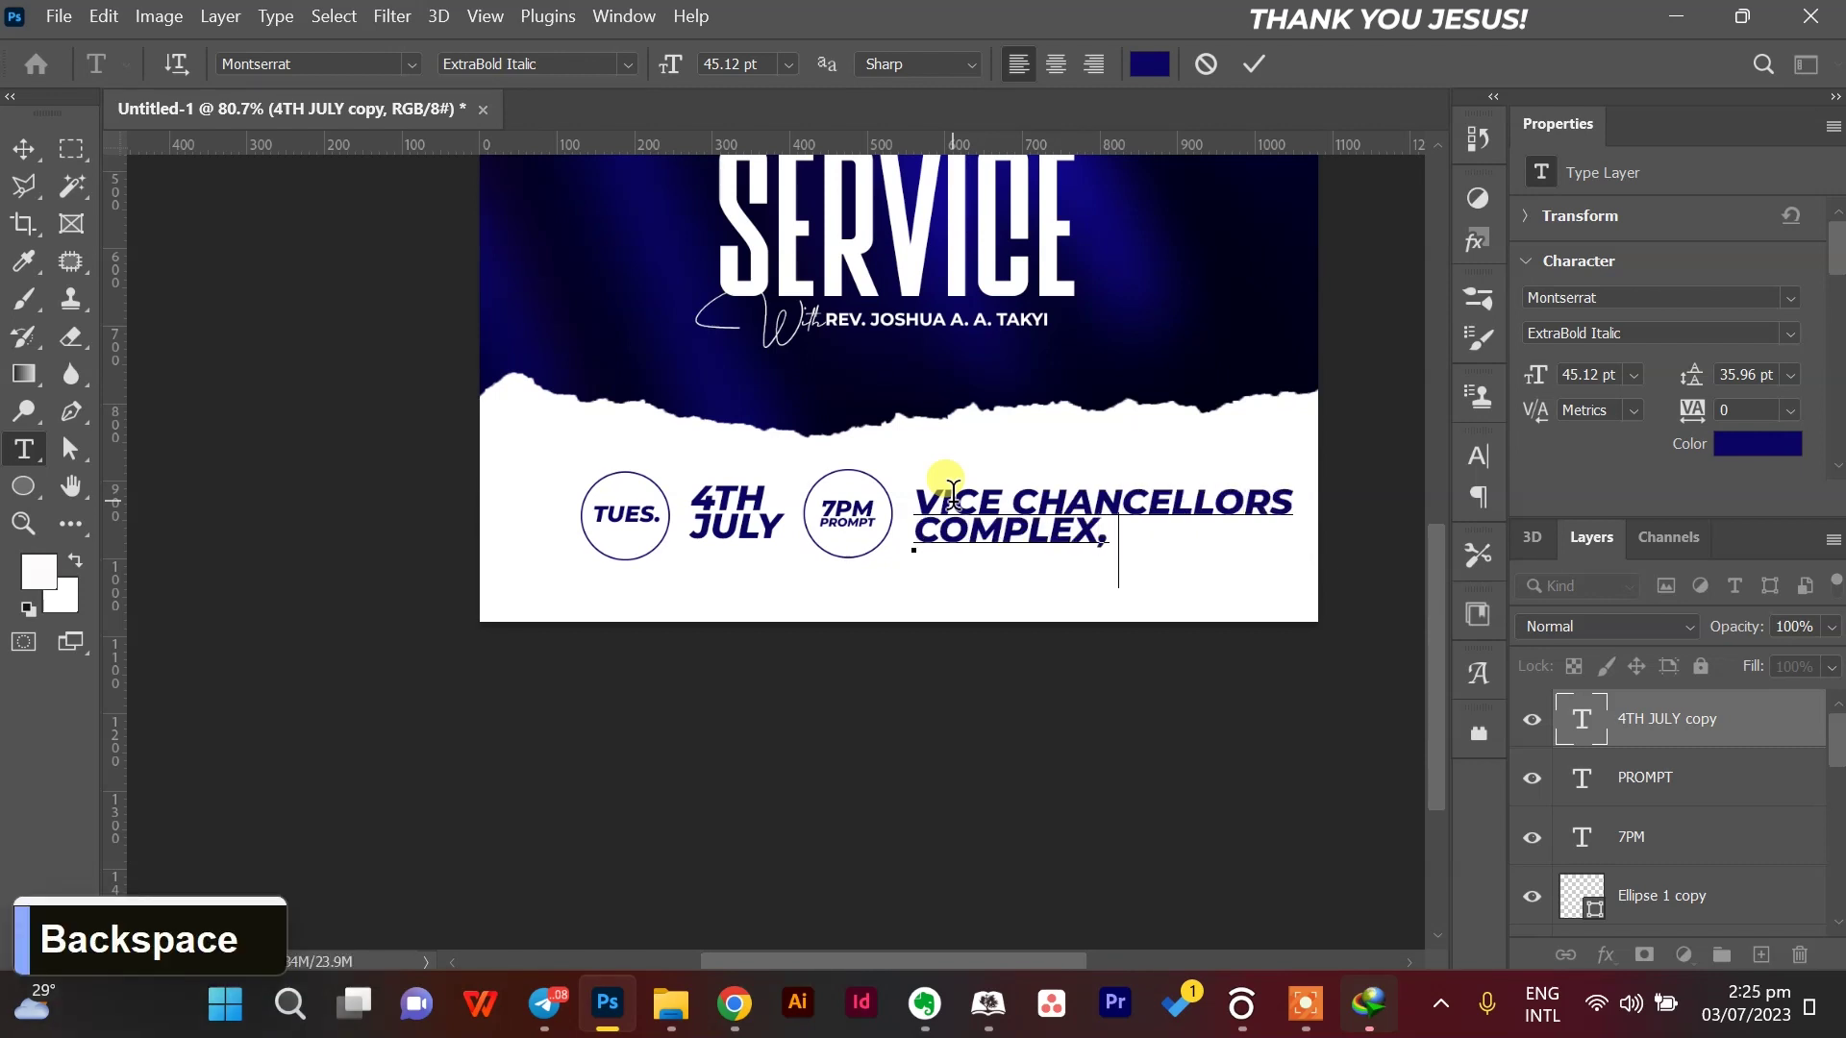
key("ctrl+Return")
Shrink the venue text to about two-thirds and centre TUES. vertically in its circle.
key("ctrl+t")
left_click_drag(1295, 519, 1175, 518)
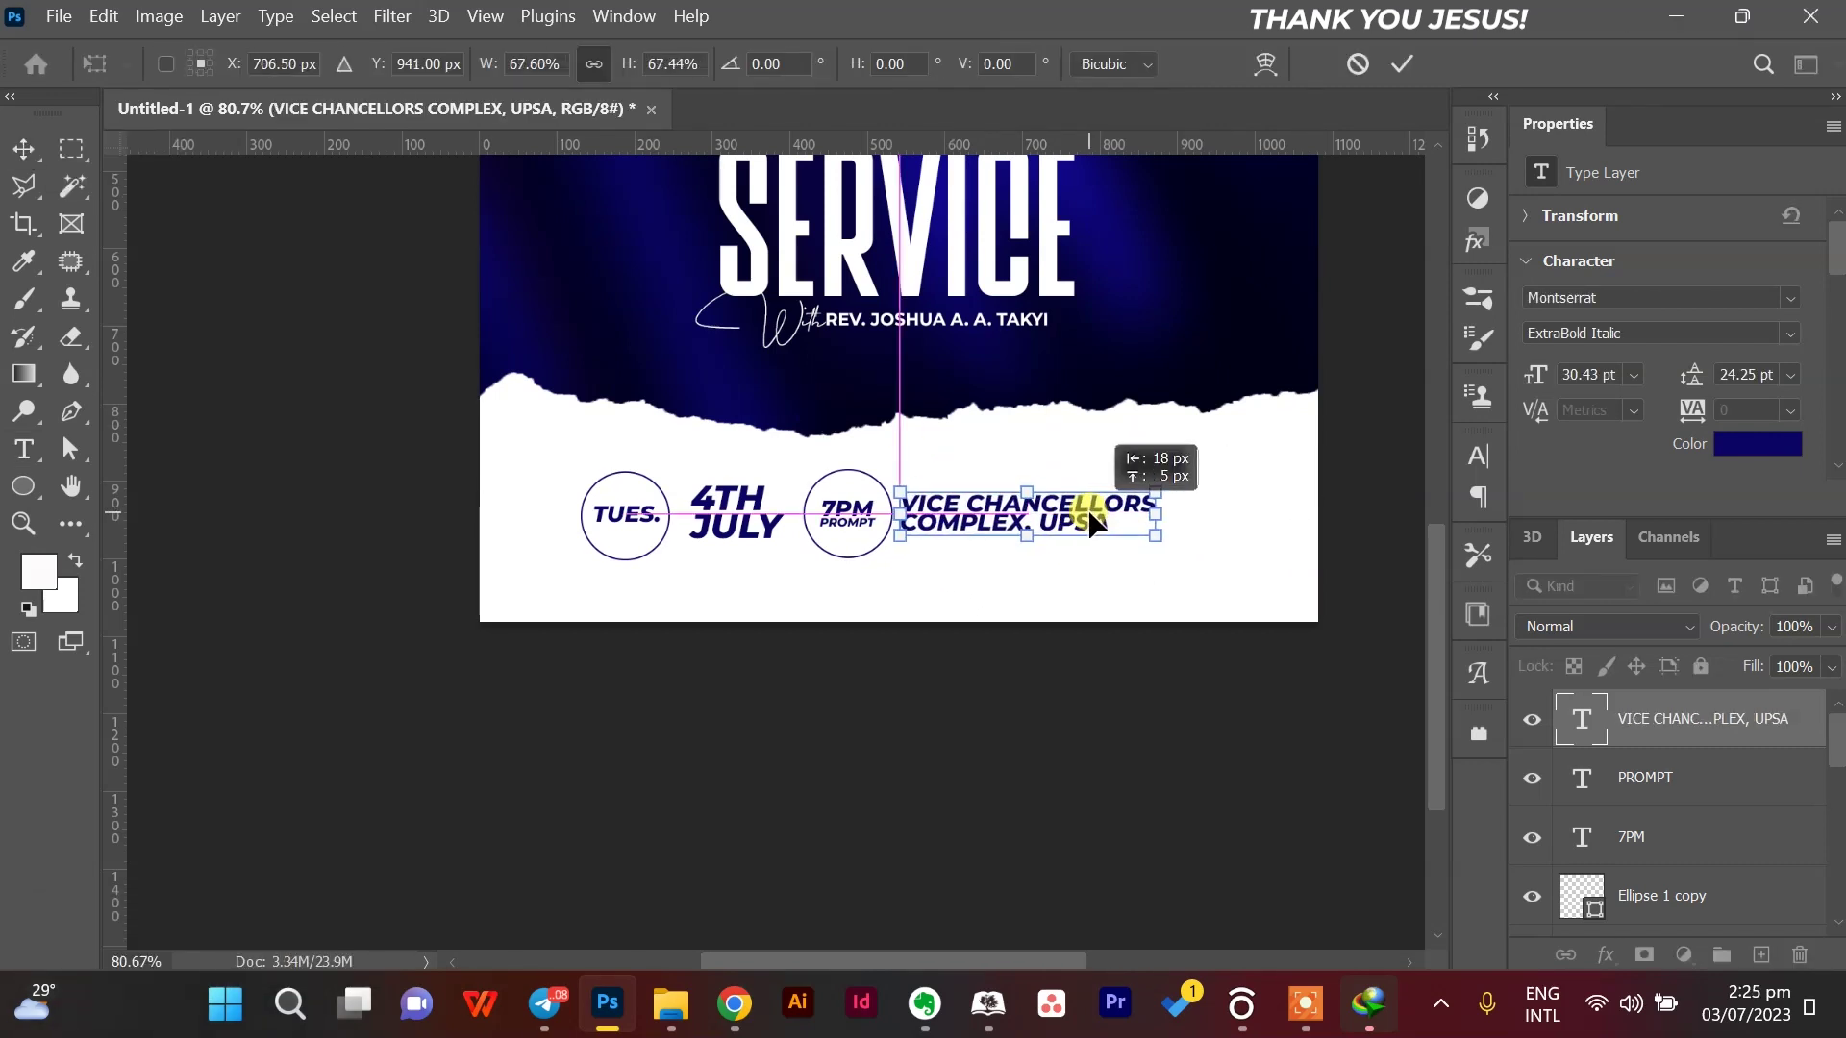
key("Return")
left_click_drag(1171, 489, 362, 580)
left_click(597, 548)
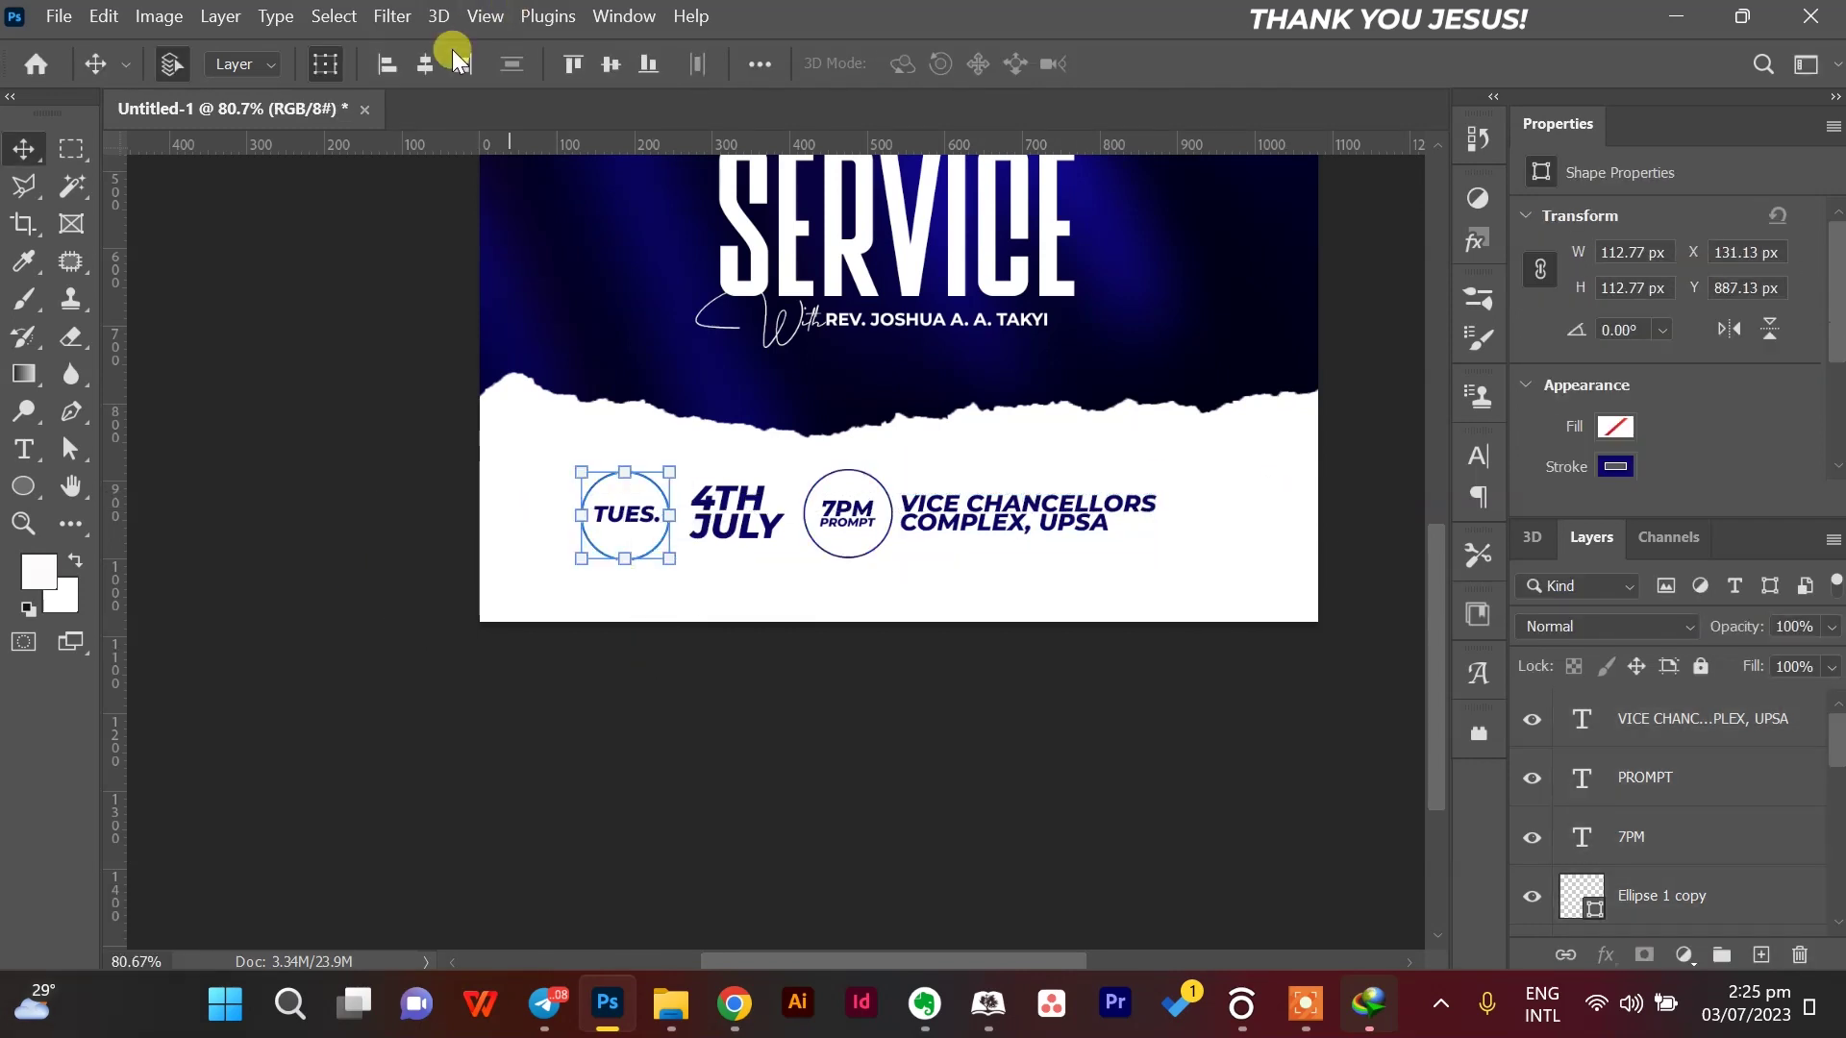
left_click(610, 65)
left_click_drag(627, 527, 627, 525)
Scale the whole date, time and venue row down to fit below the title.
left_click_drag(534, 458, 1250, 544)
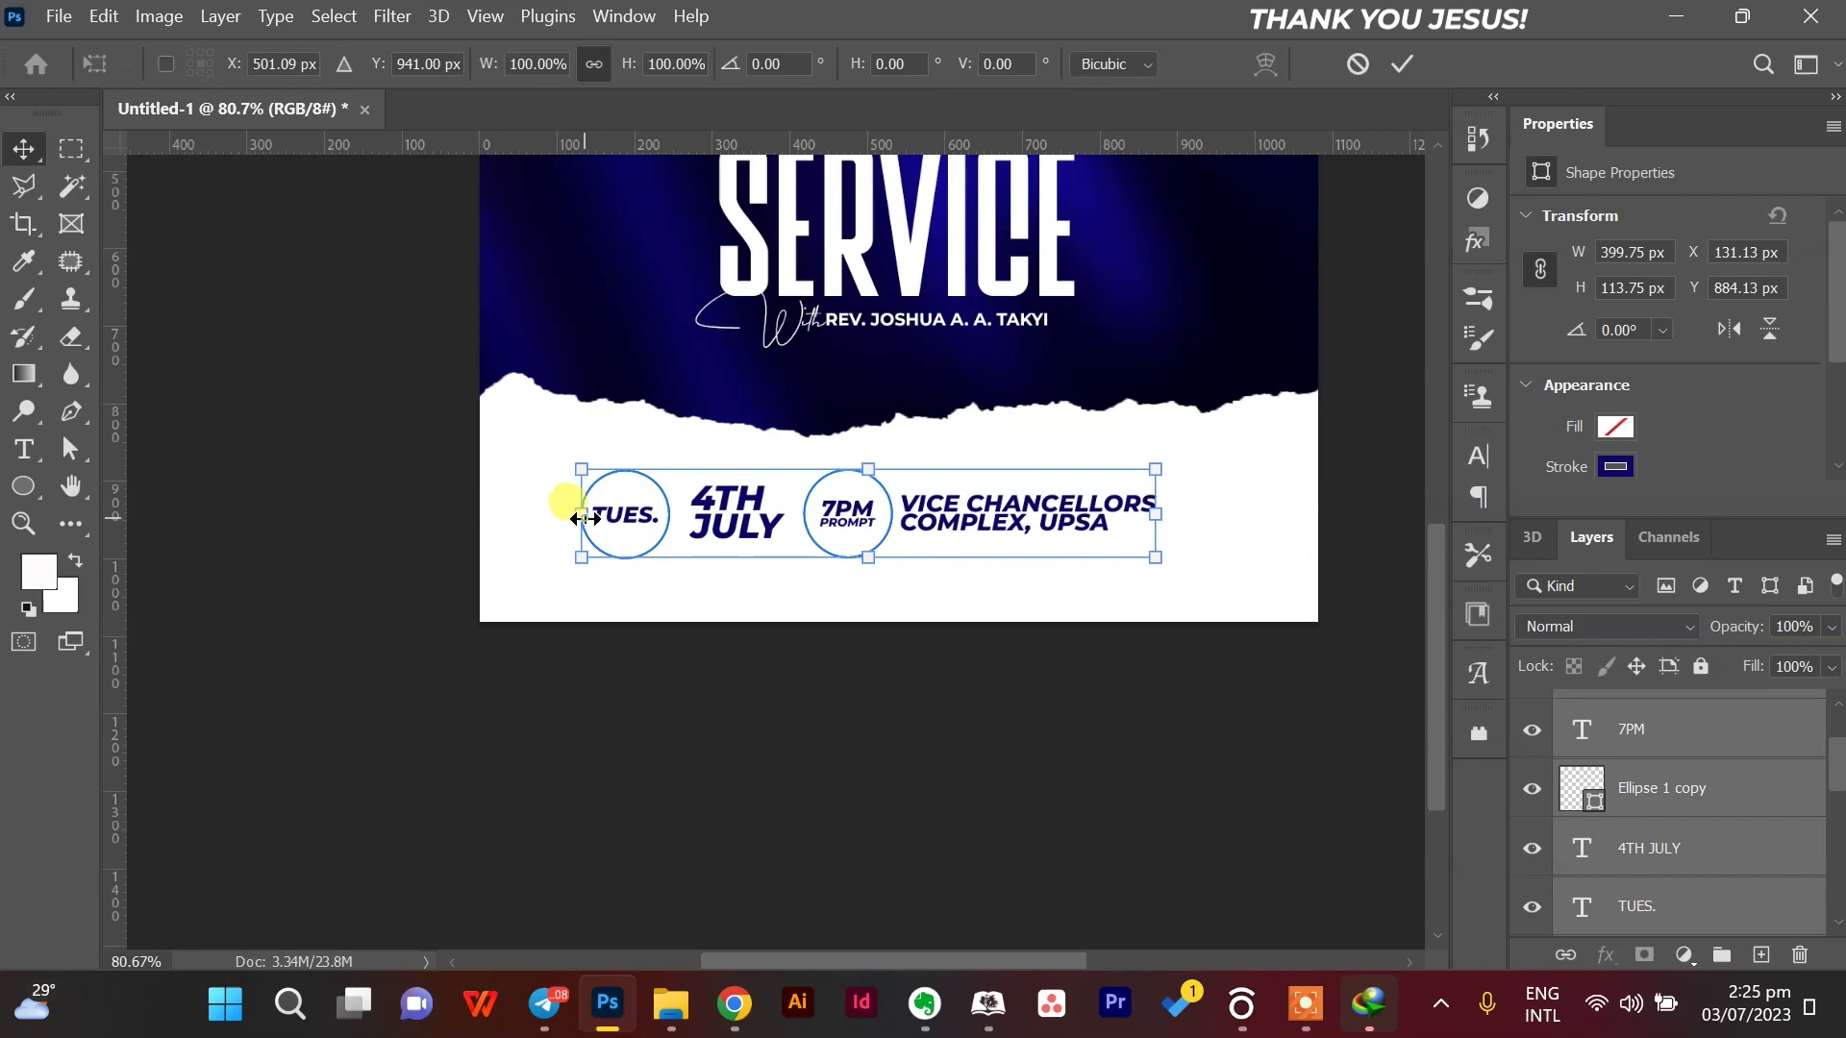
left_click_drag(564, 503, 639, 512)
key("Return")
key("Return")
left_click(1301, 731)
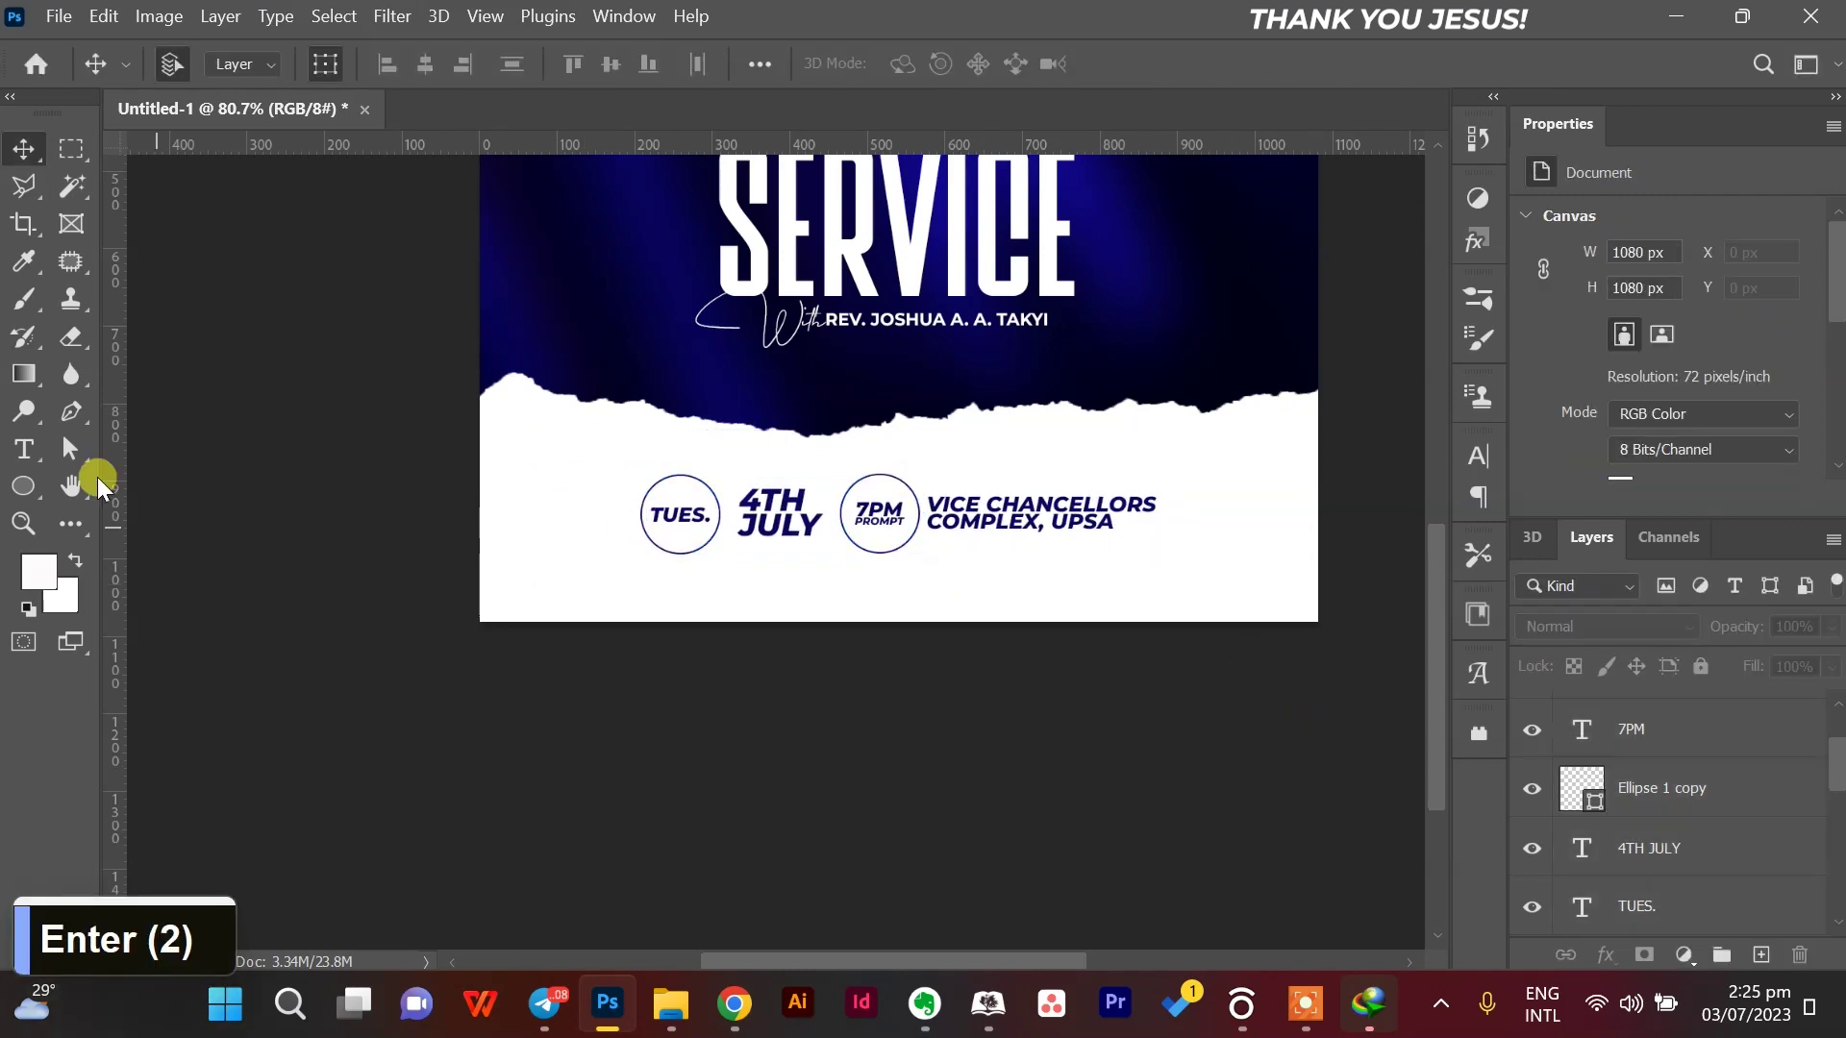
left_click(24, 484)
Draw a navy rectangle bar across the flyer's bottom edge.
right_click(24, 484)
left_click(94, 483)
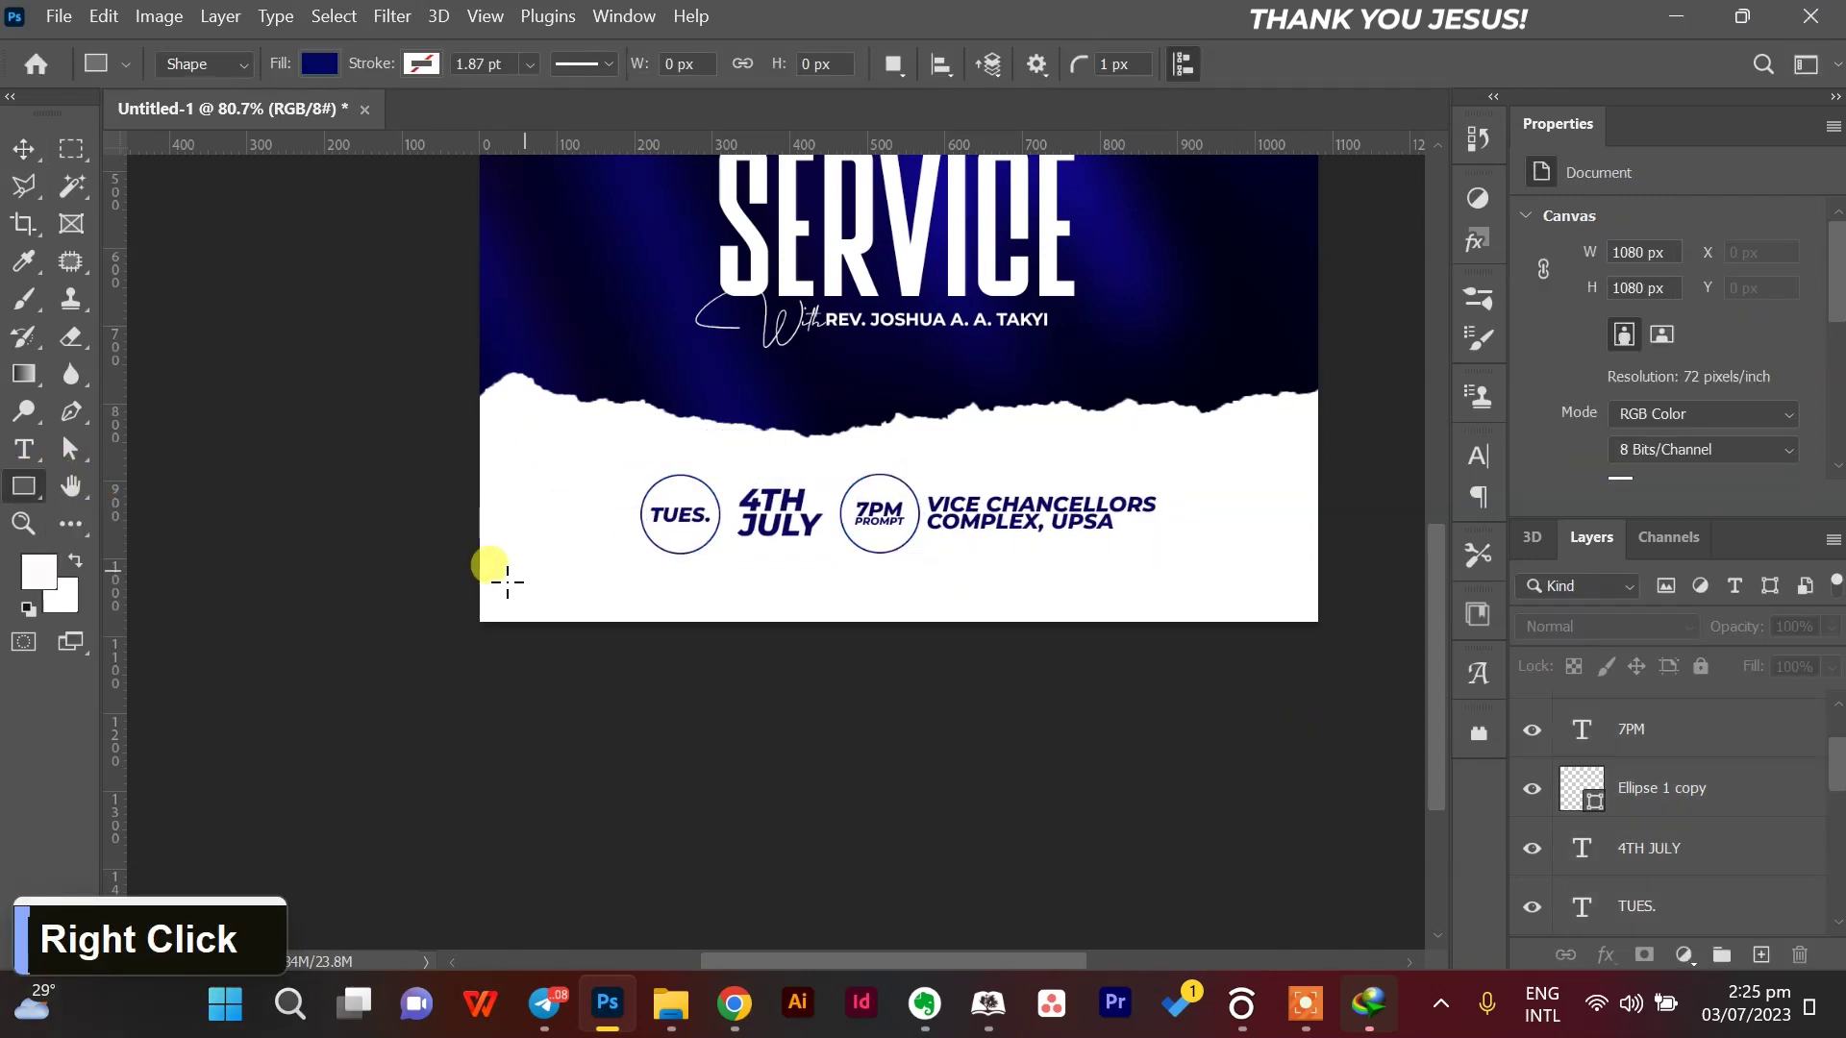
left_click(477, 597)
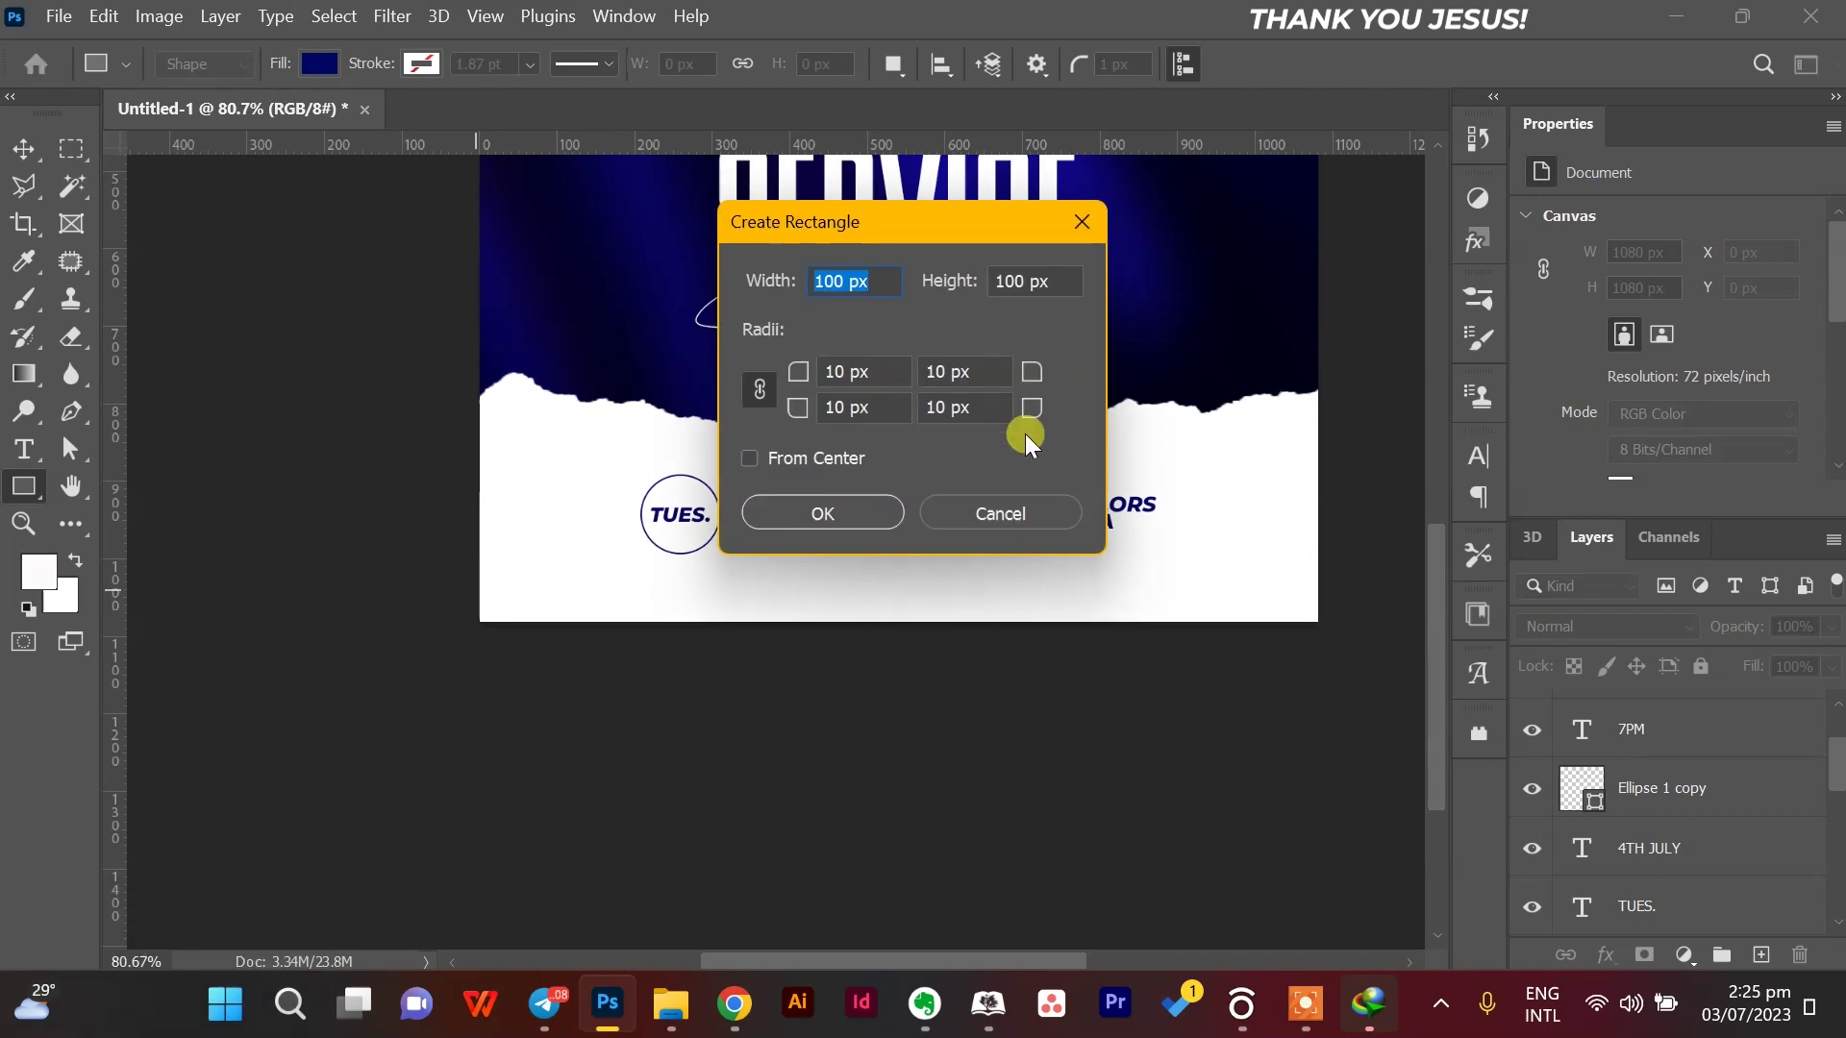
left_click(1003, 512)
left_click_drag(468, 583, 1340, 646)
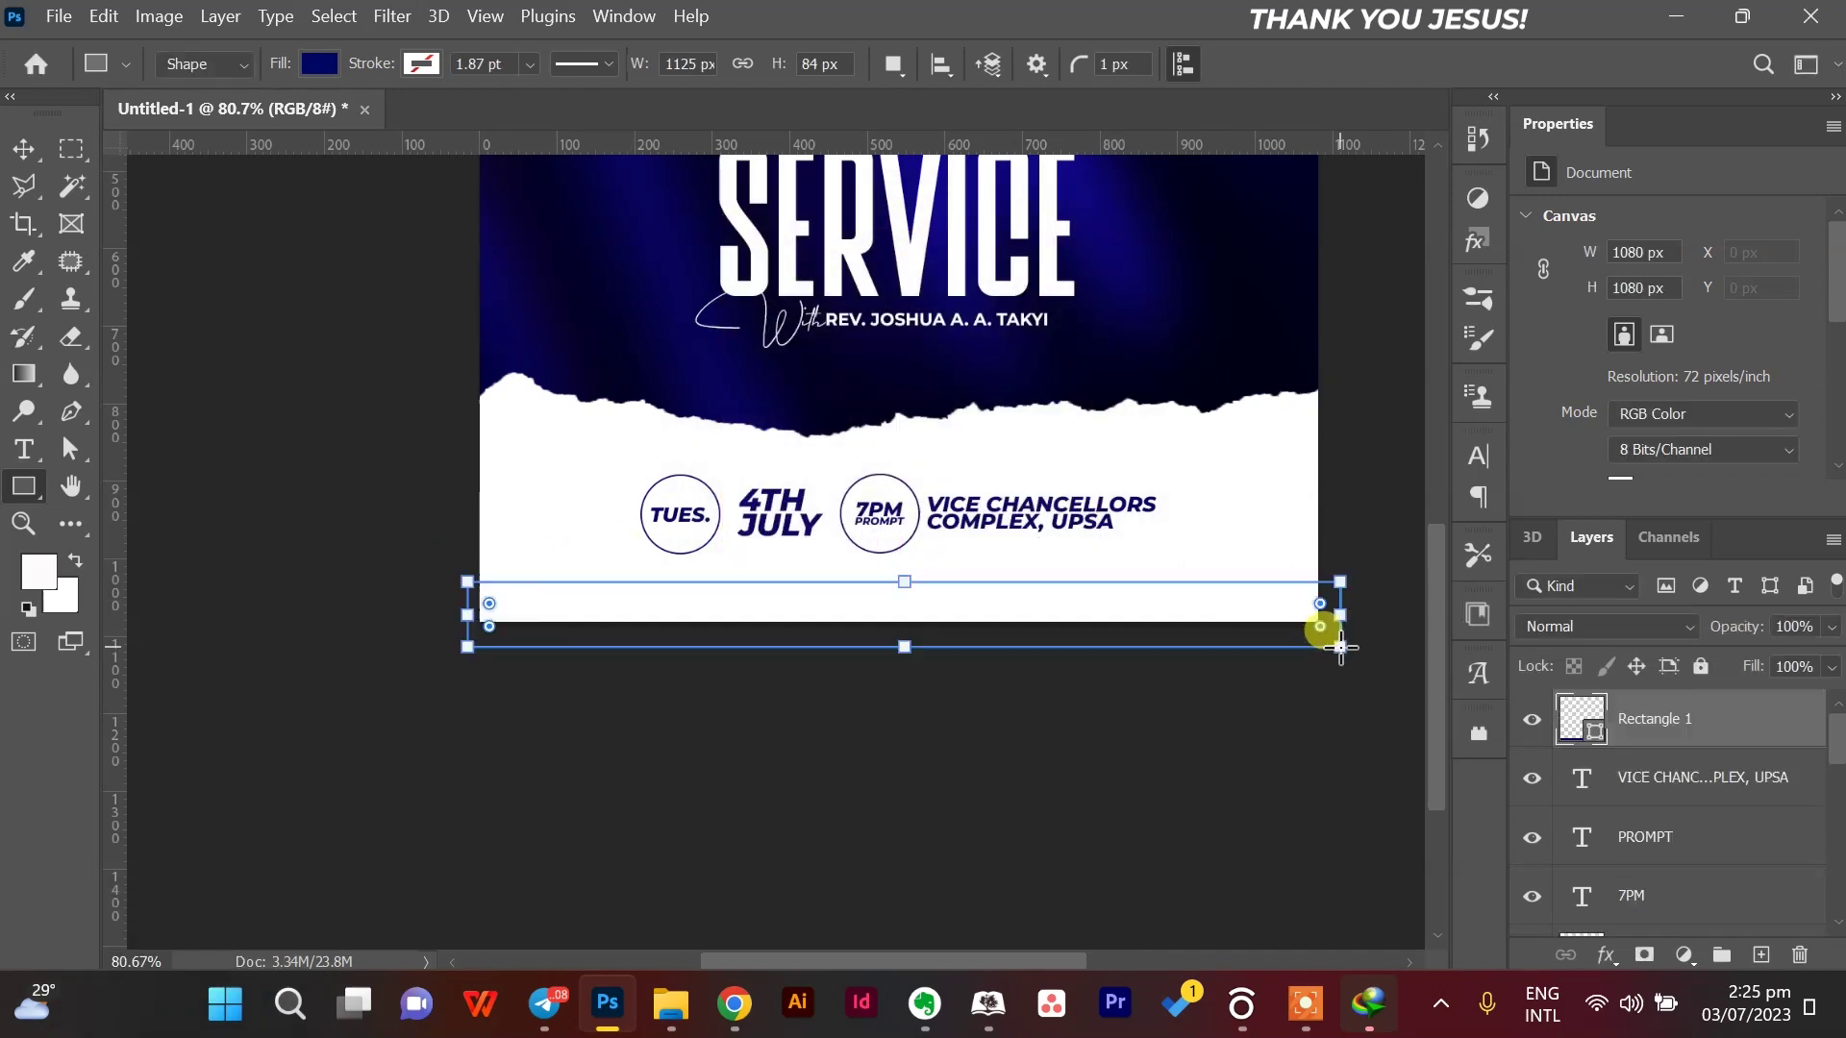
left_click(24, 149)
scroll(1082, 527, "down", 1)
scroll(1073, 524, "down", 1)
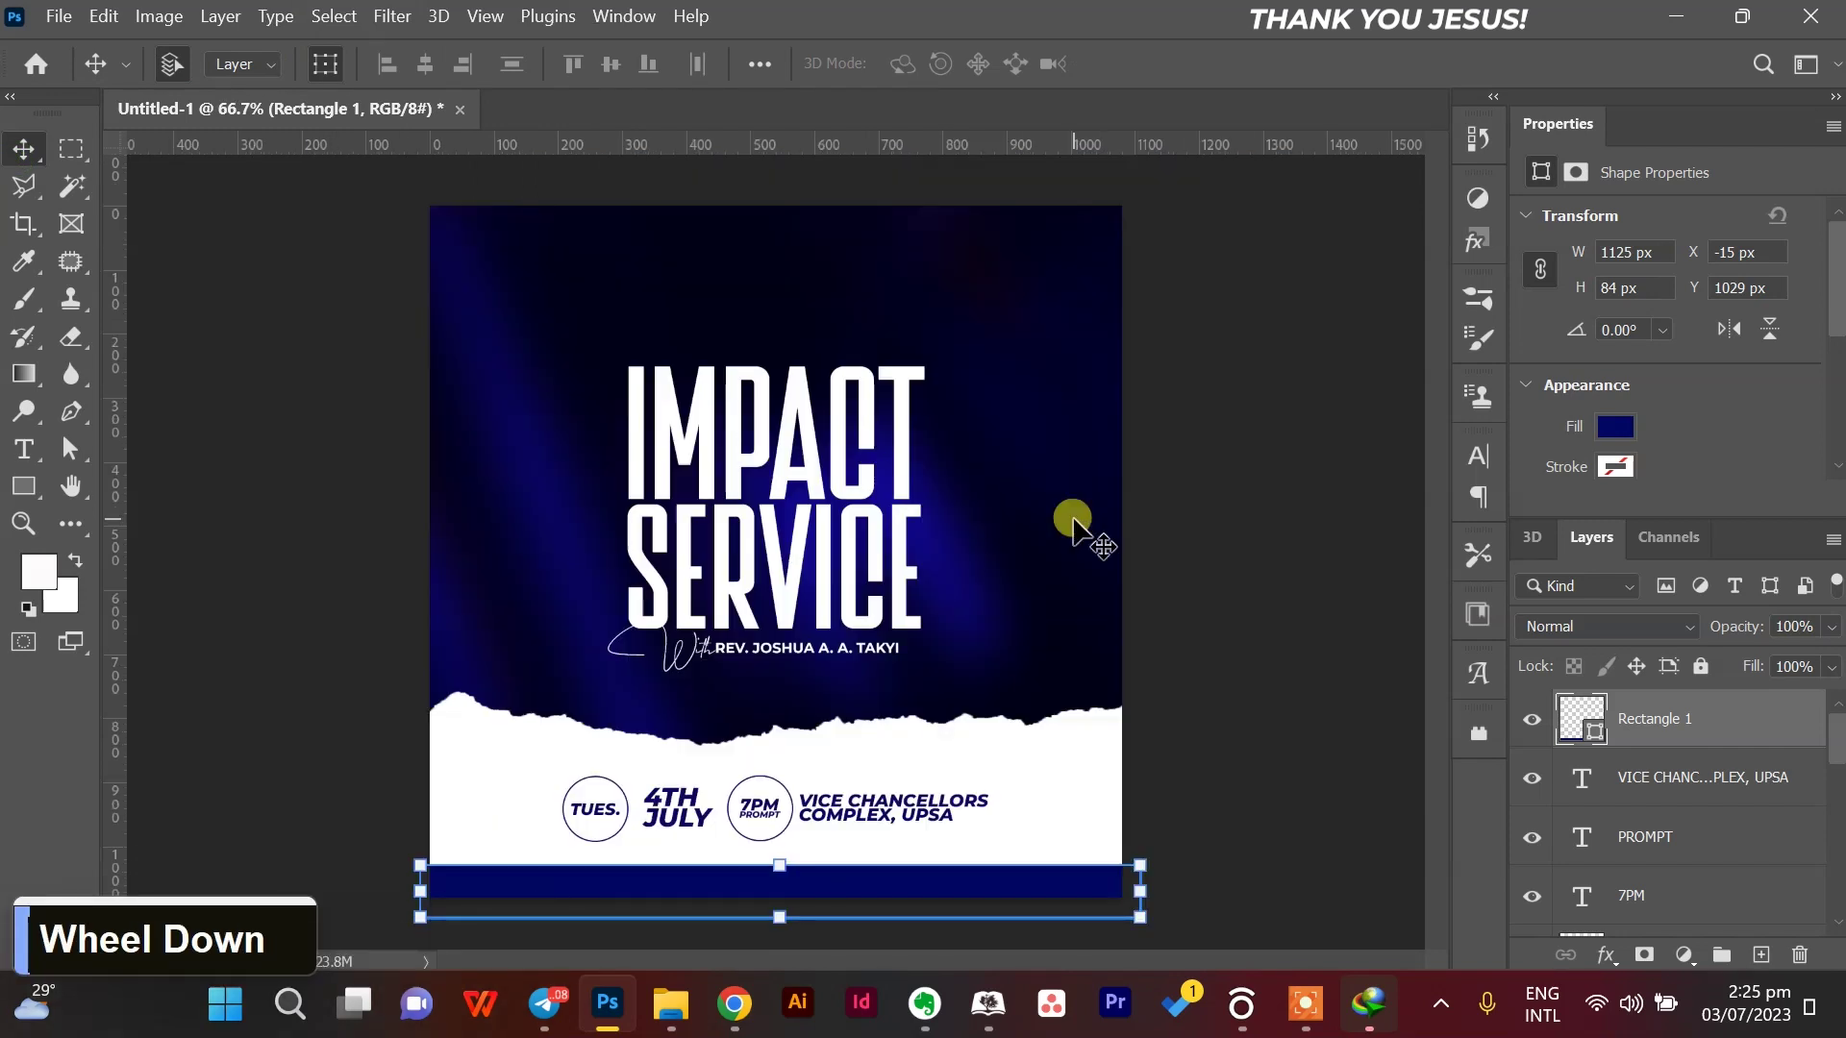
left_click(1218, 607)
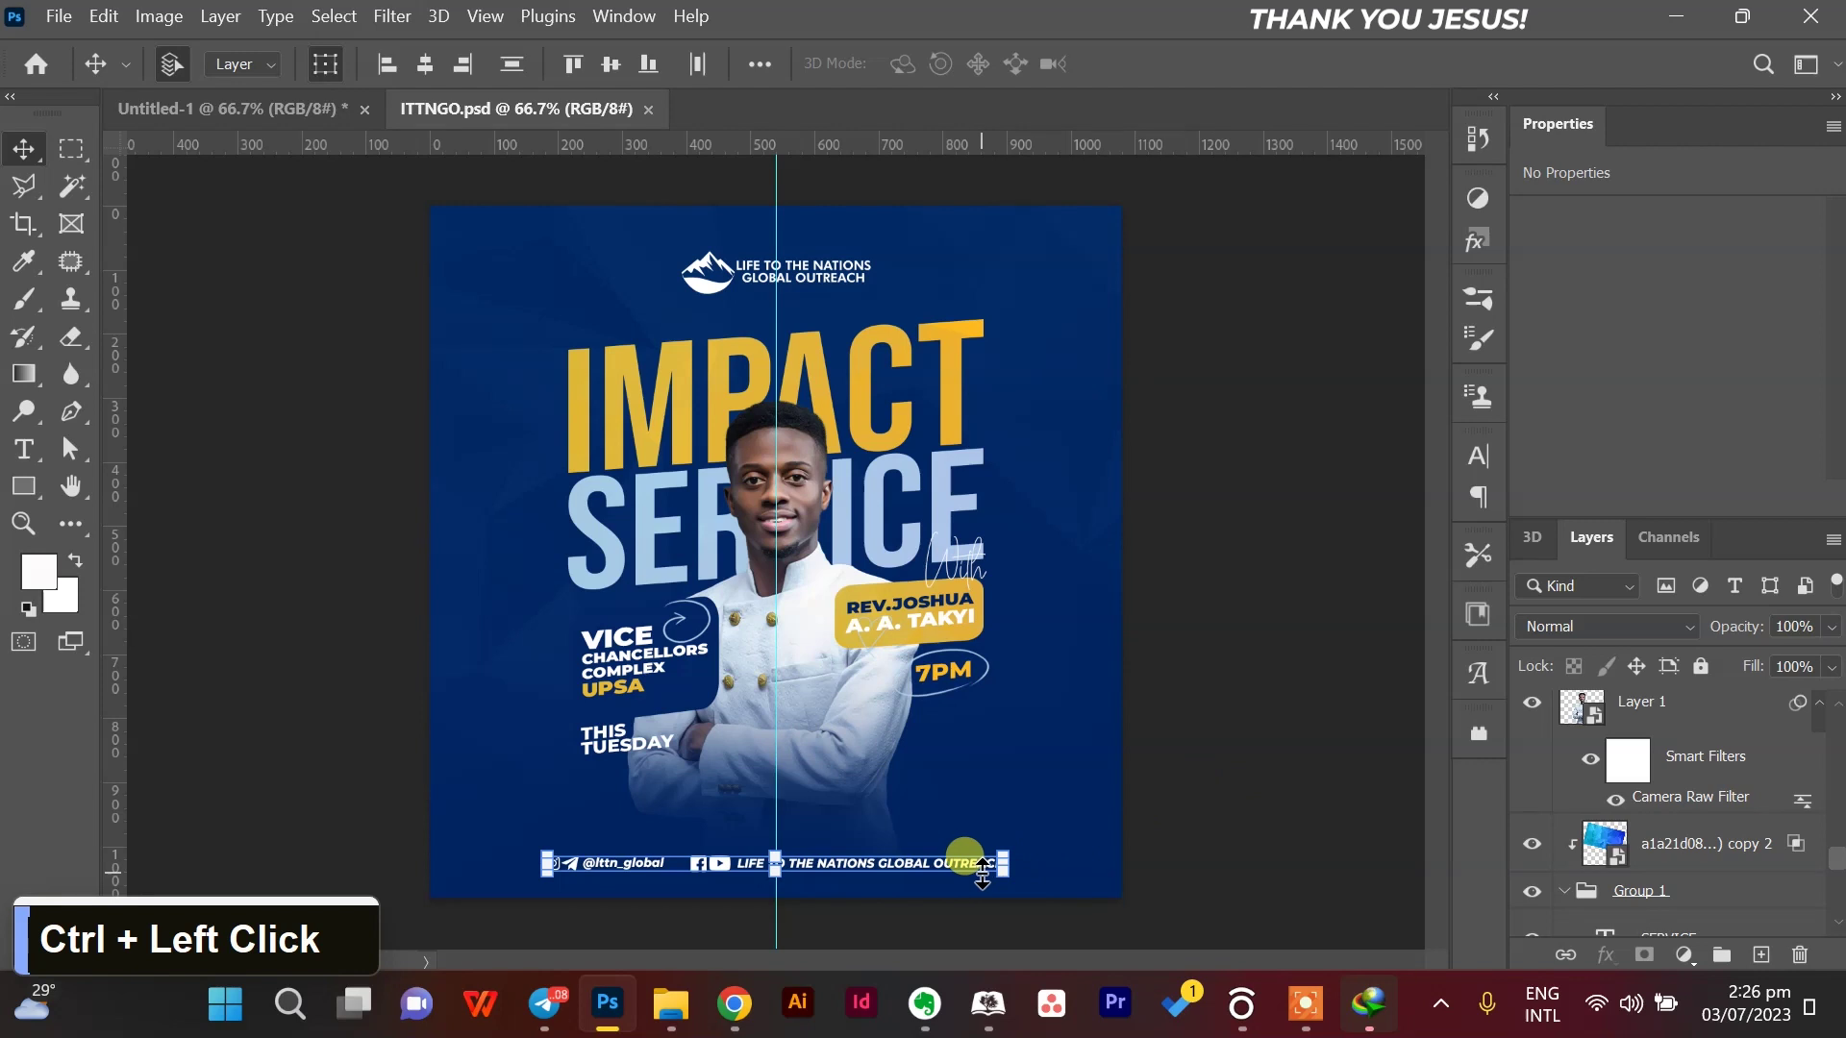
Copy the social-media footer into the flyer, group it, and give the group a white Color Overlay.
left_click_drag(981, 874, 864, 889)
left_click(1721, 957, "ctrl")
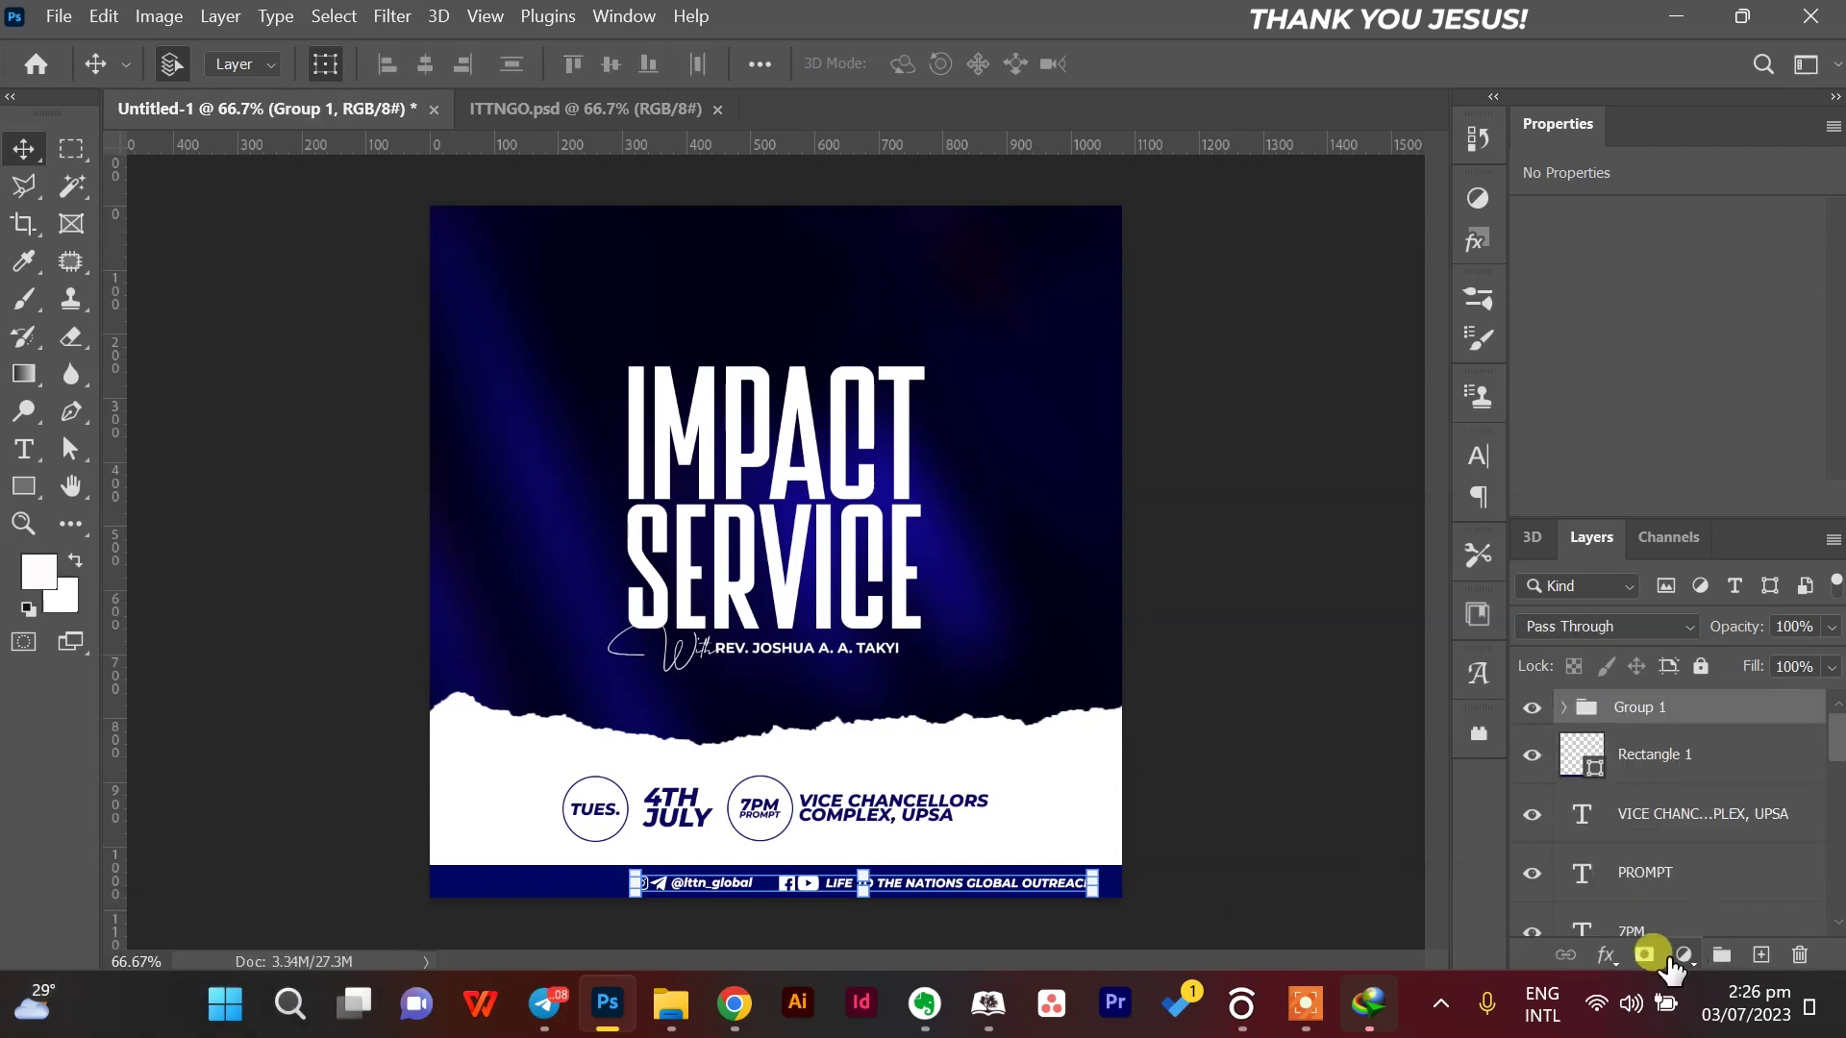
left_click(1605, 955)
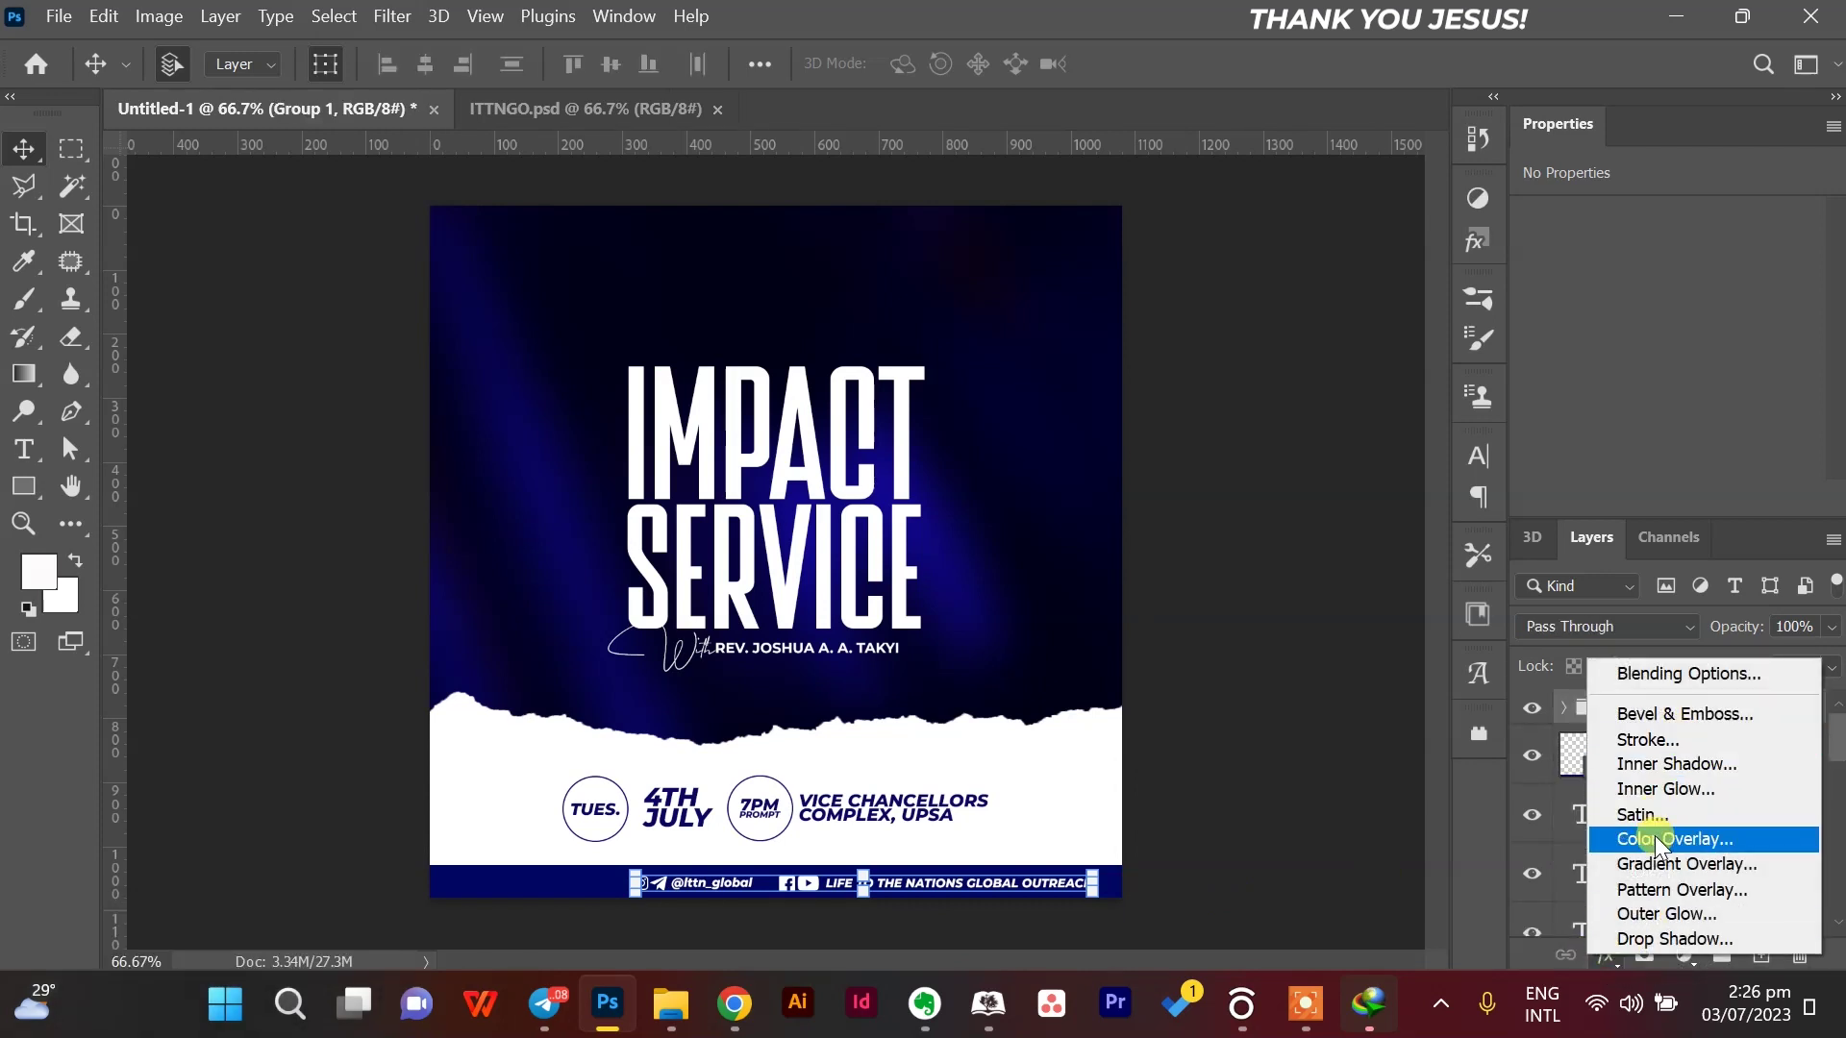
key("Escape")
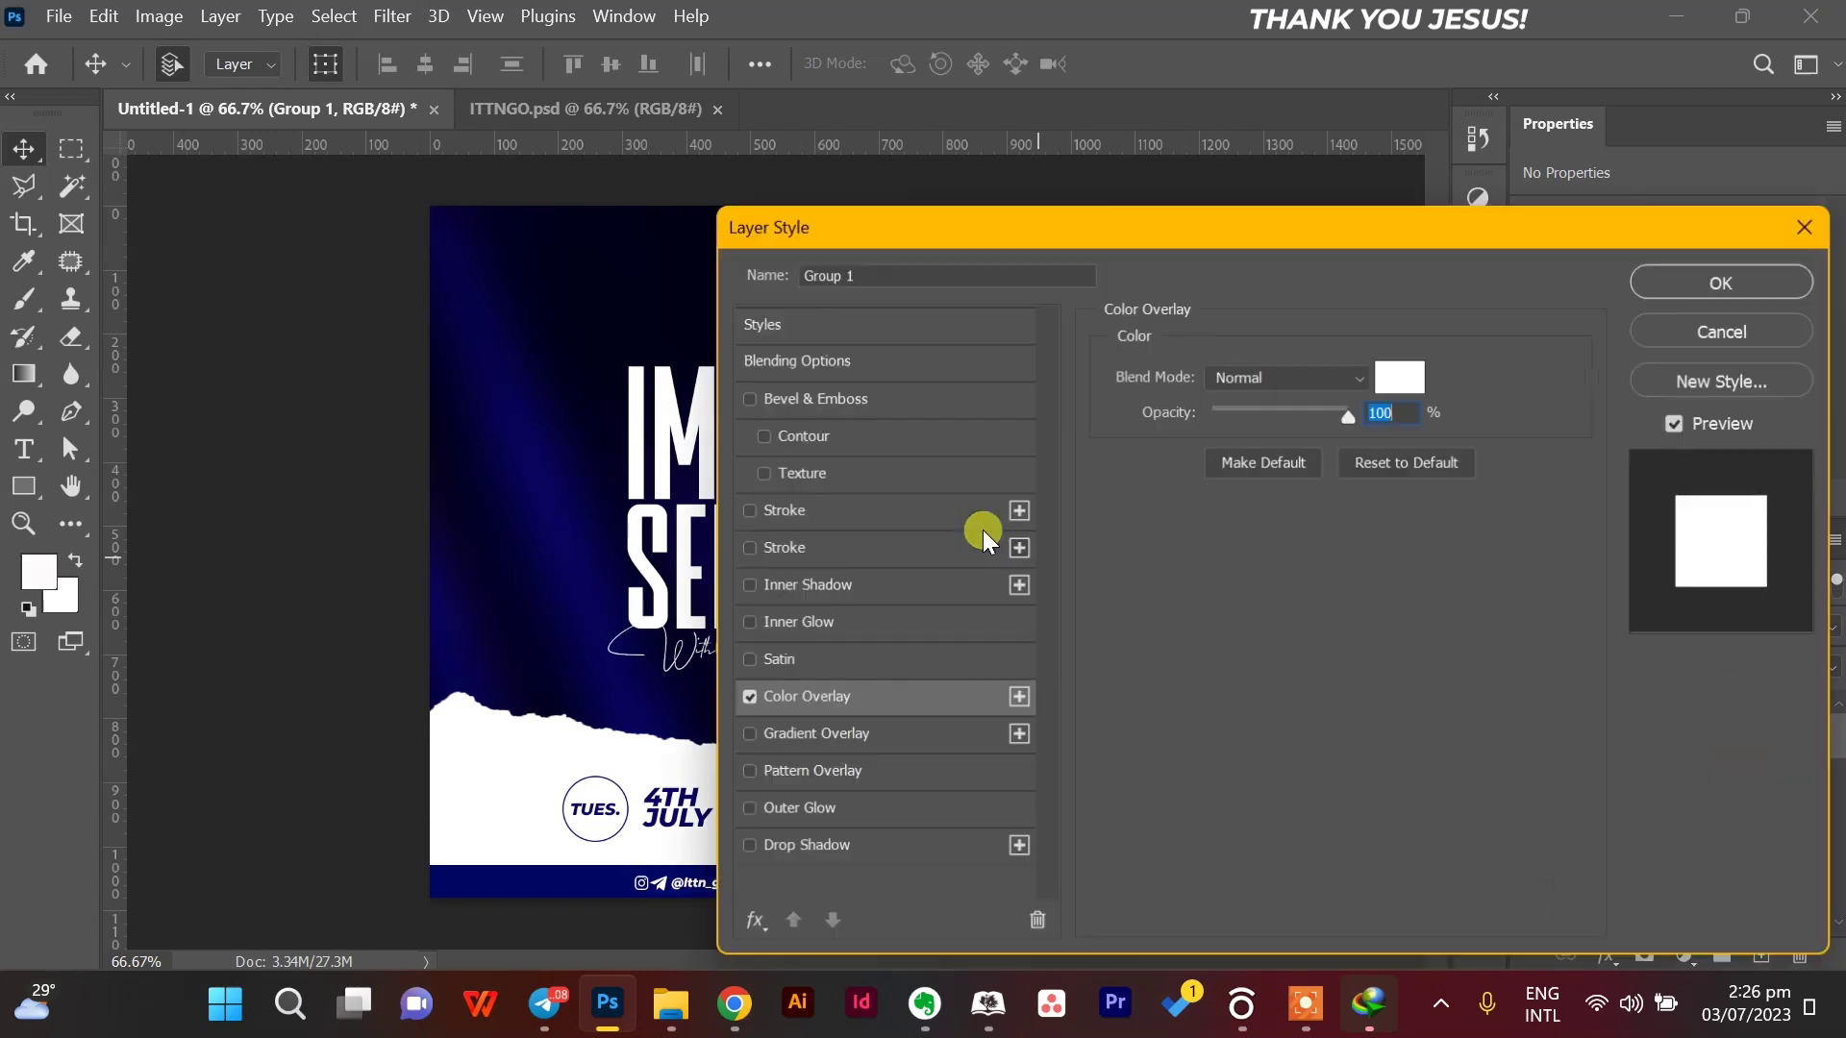
left_click(1406, 383)
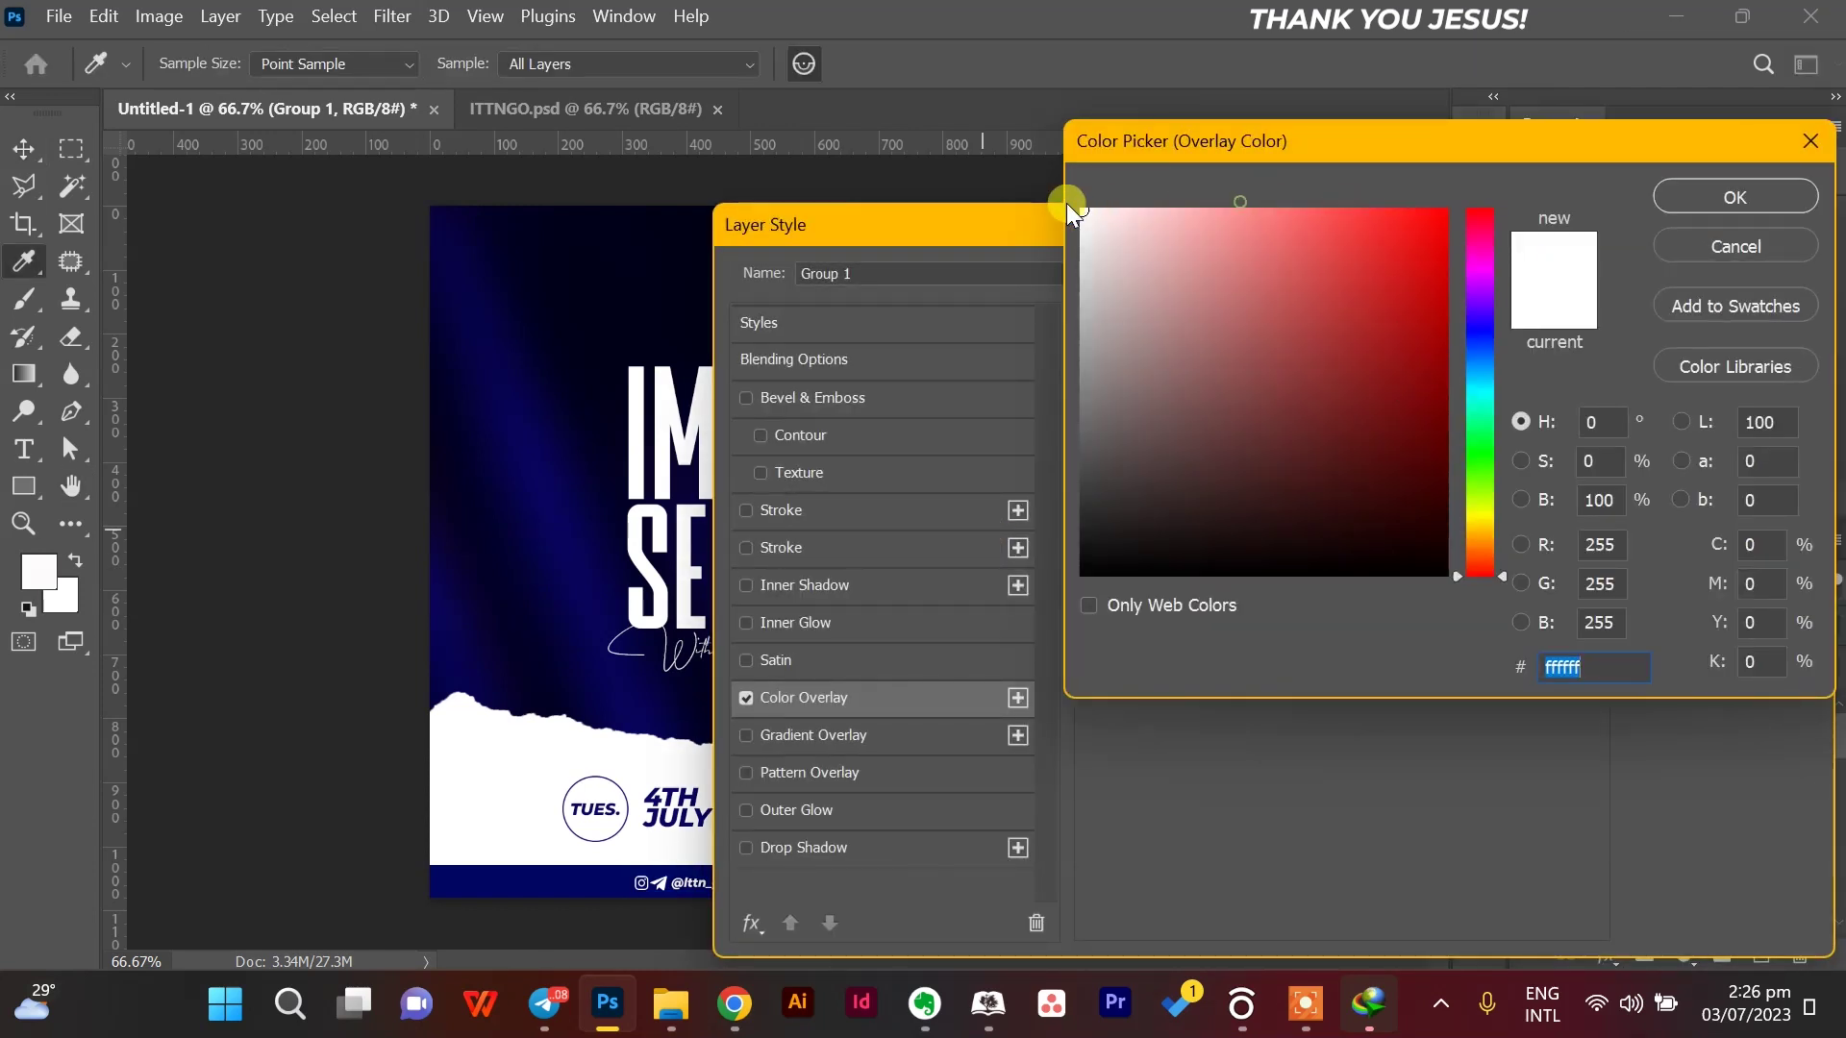
left_click(1698, 200)
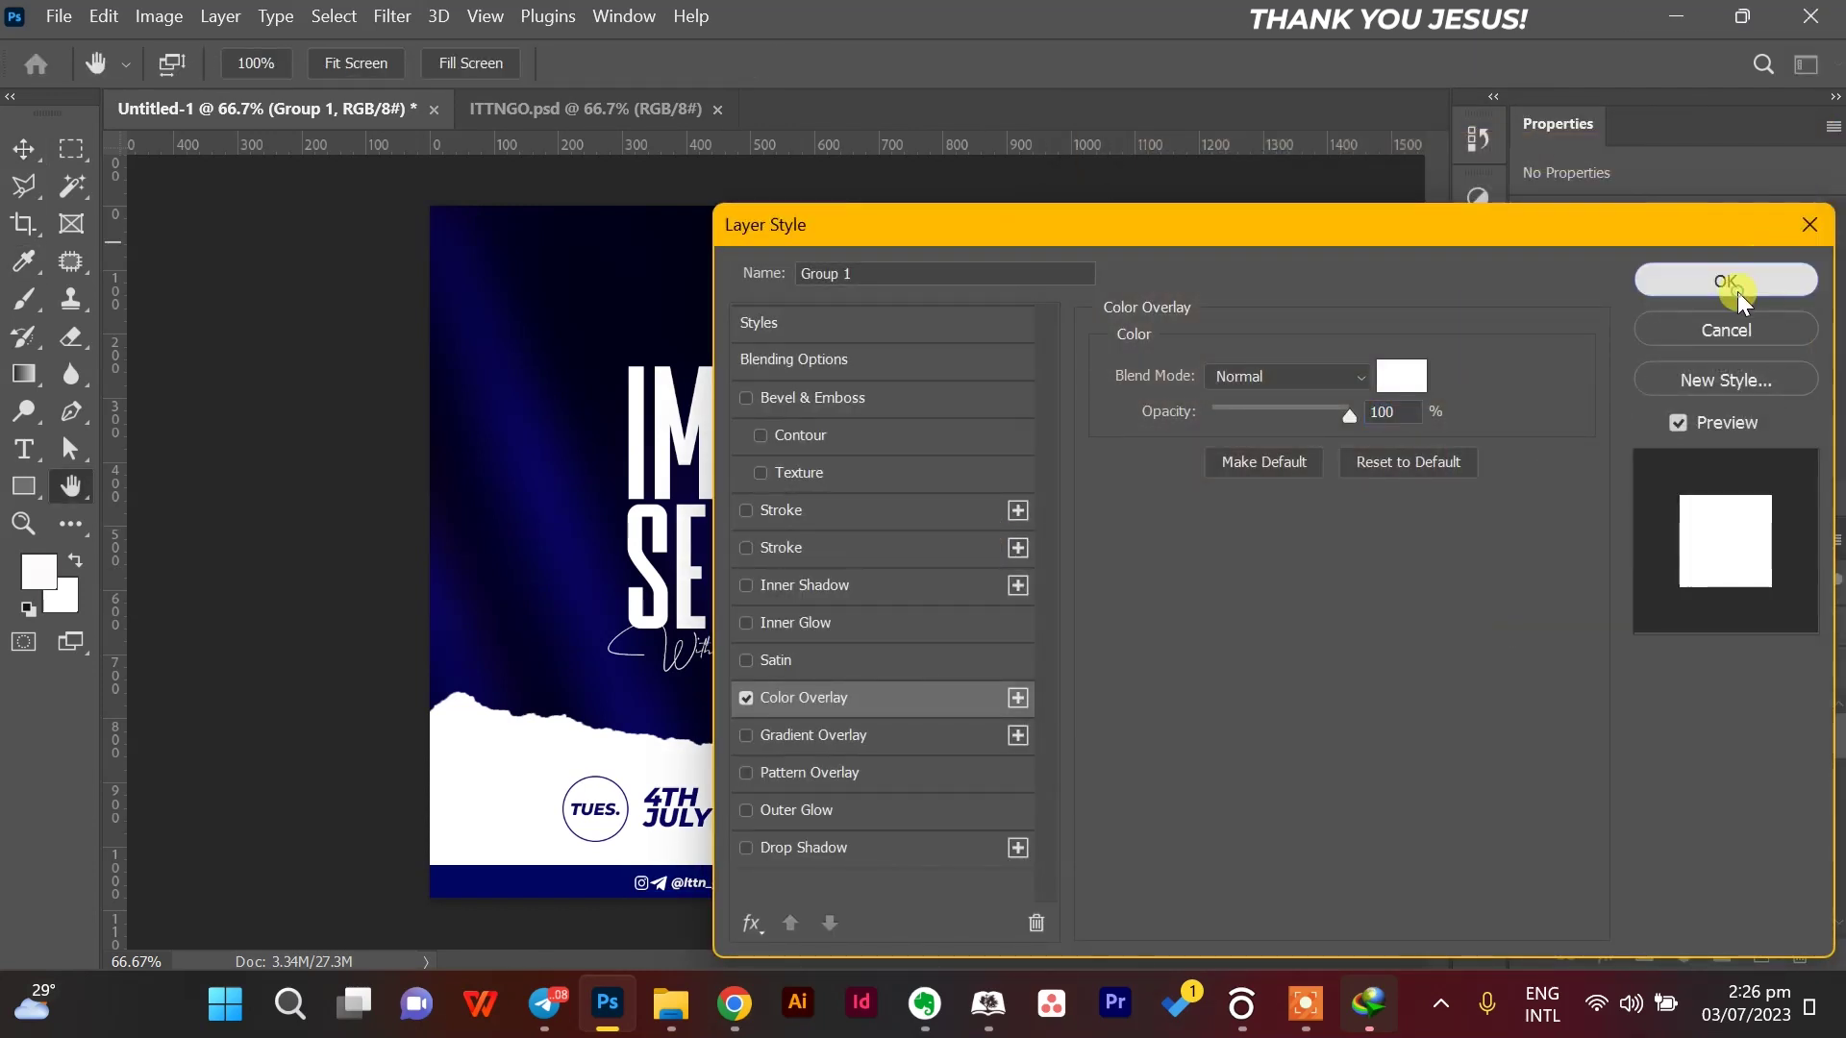
left_click(1738, 291)
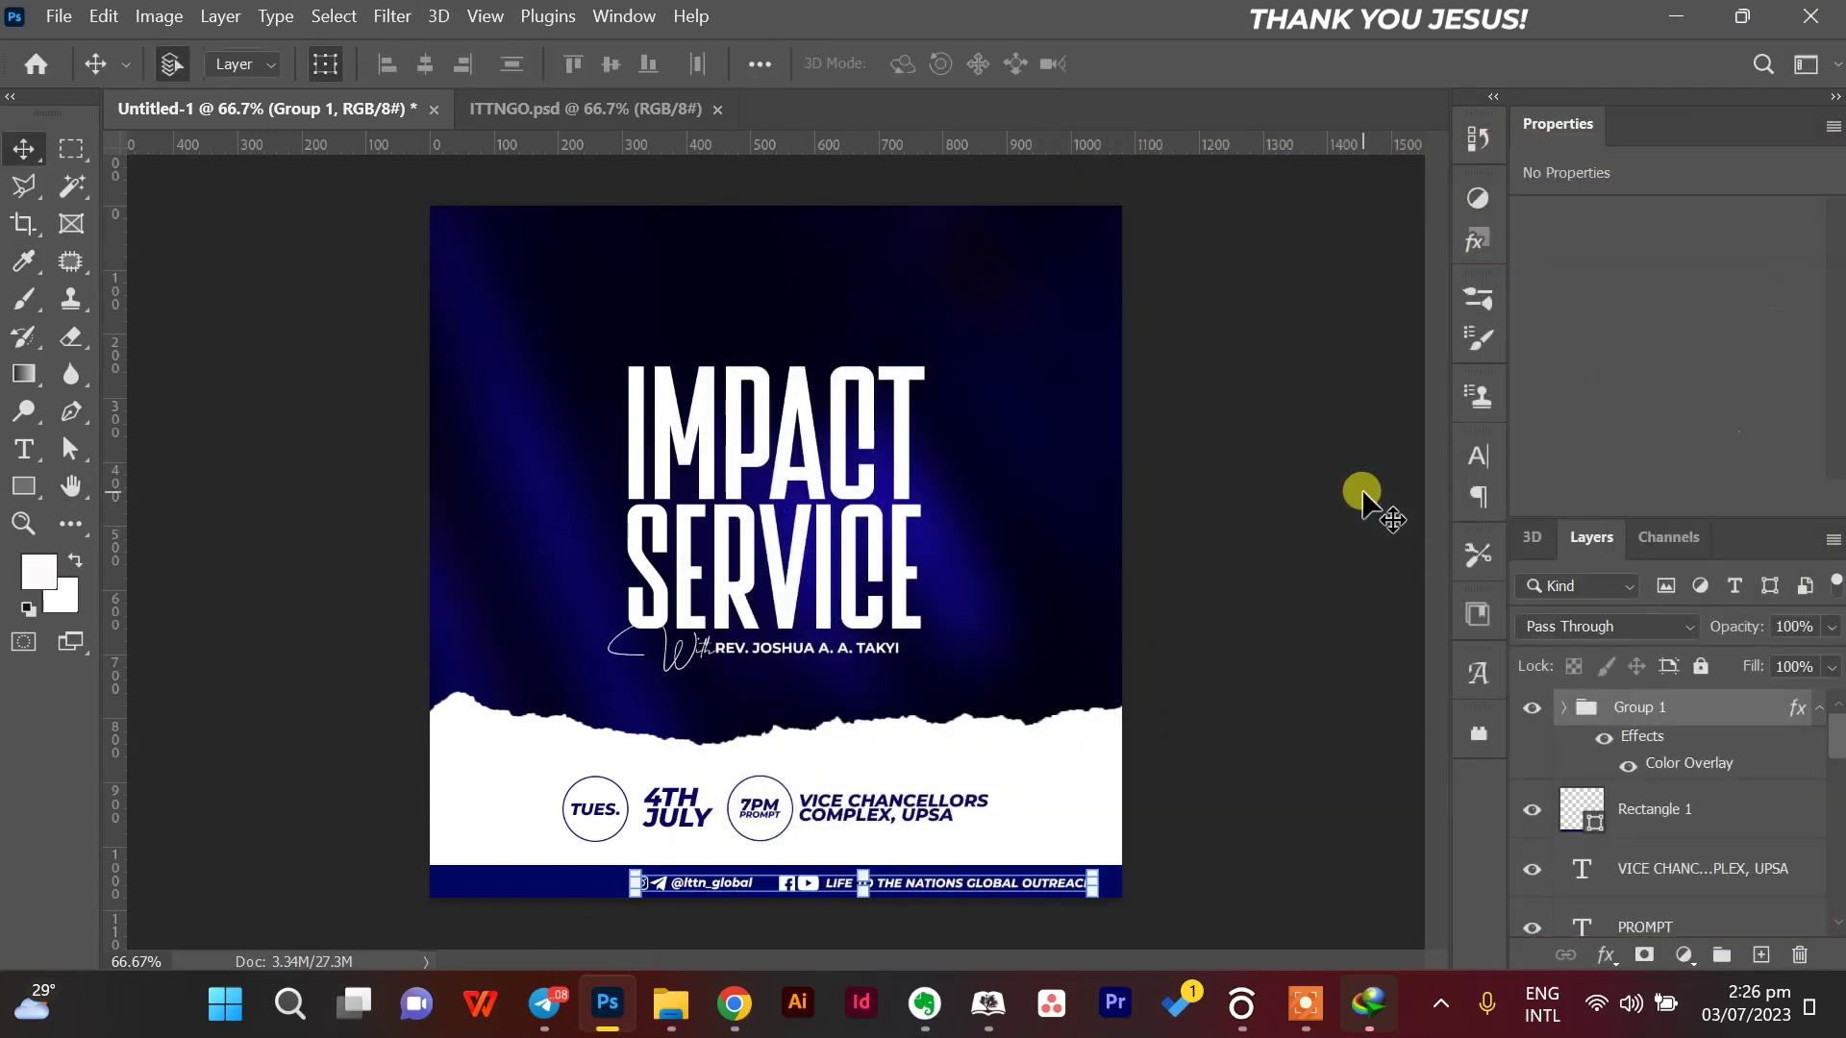
left_click(969, 879)
key("ctrl+z")
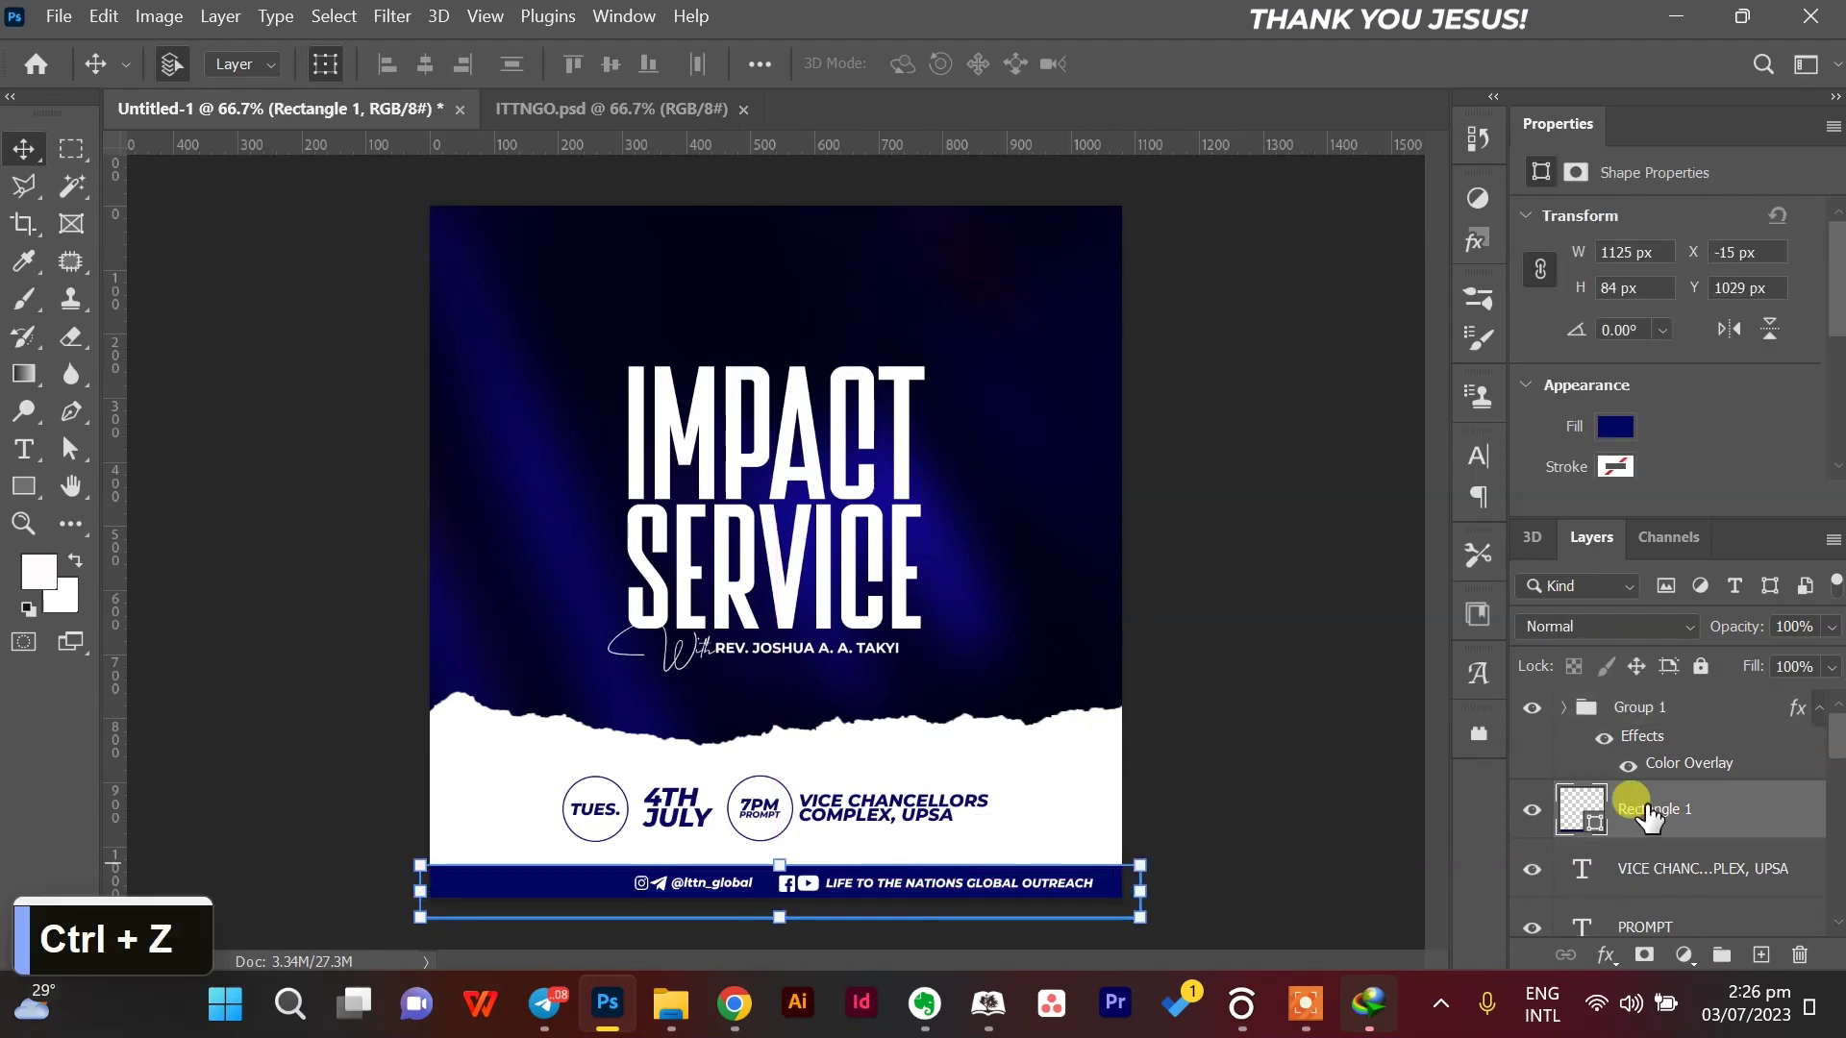
Lock the navy footer bar layer and reselect the footer group, undoing an accidental text nudge.
left_click(1699, 676)
left_click(1687, 702)
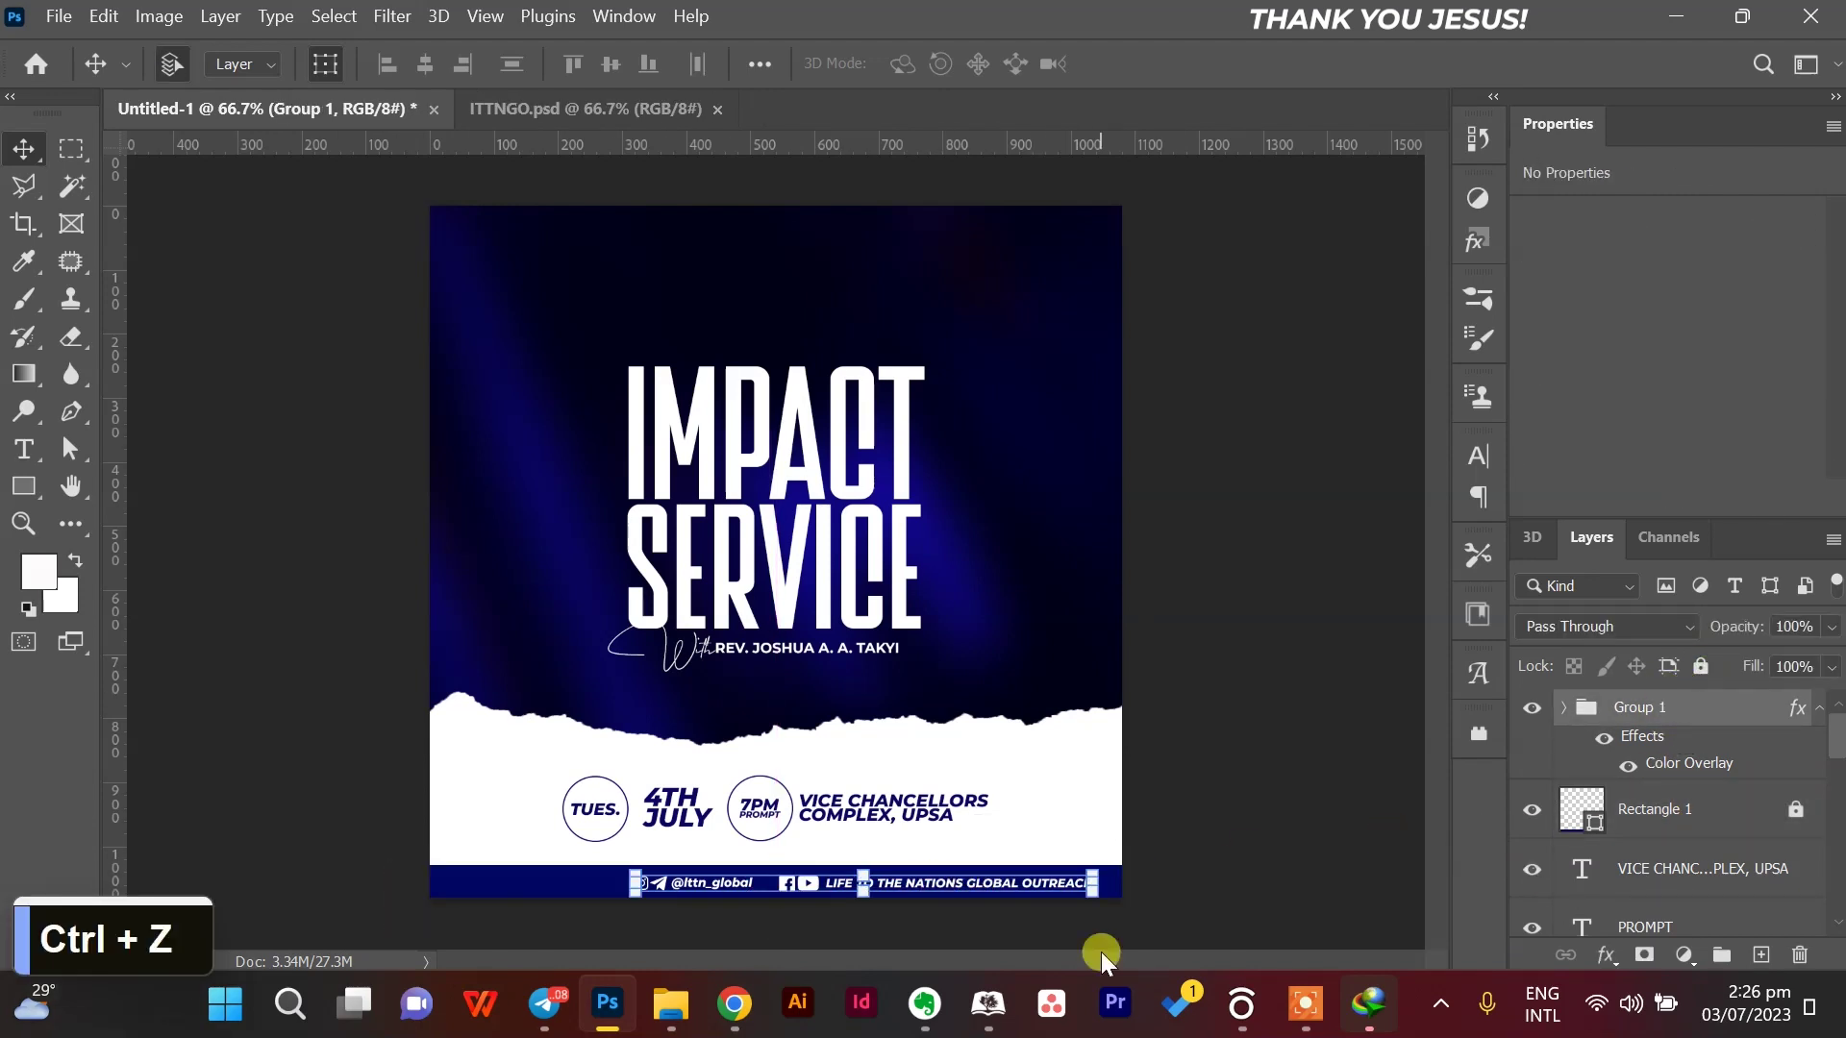
left_click(913, 885)
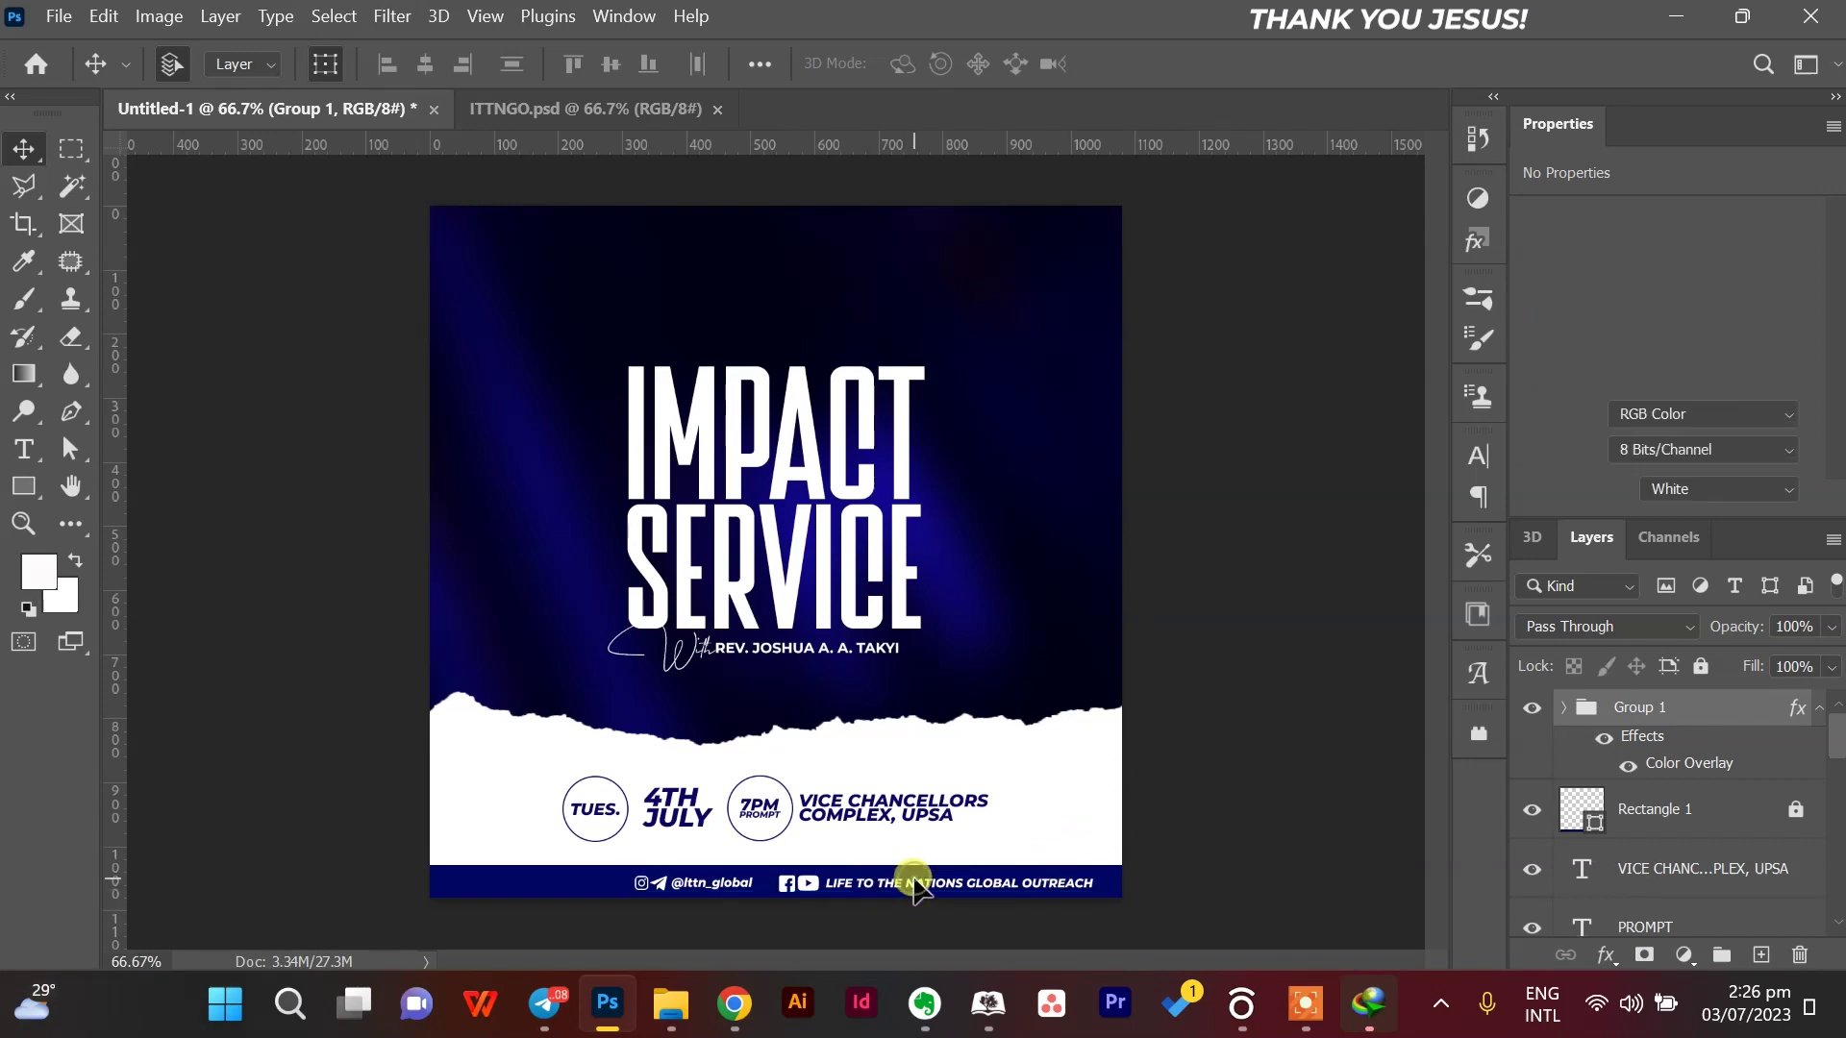
left_click(1692, 710)
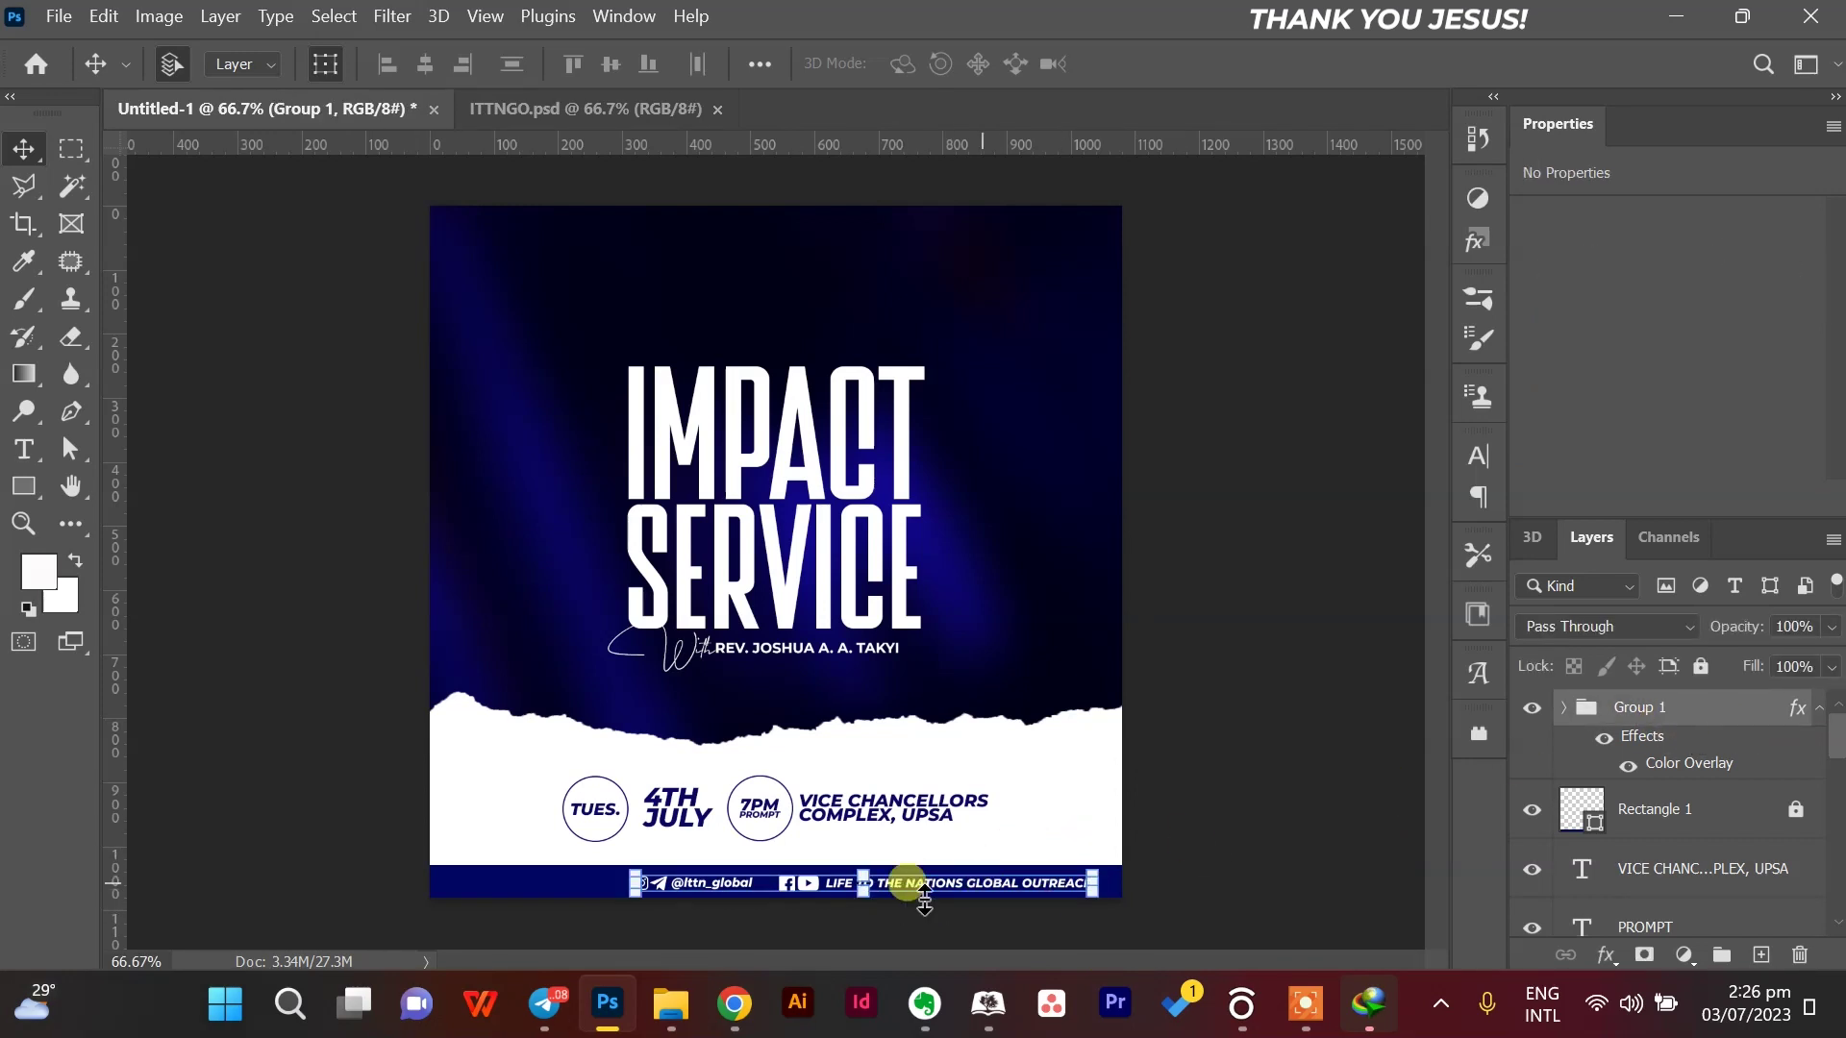
left_click(864, 880)
key("ctrl+z")
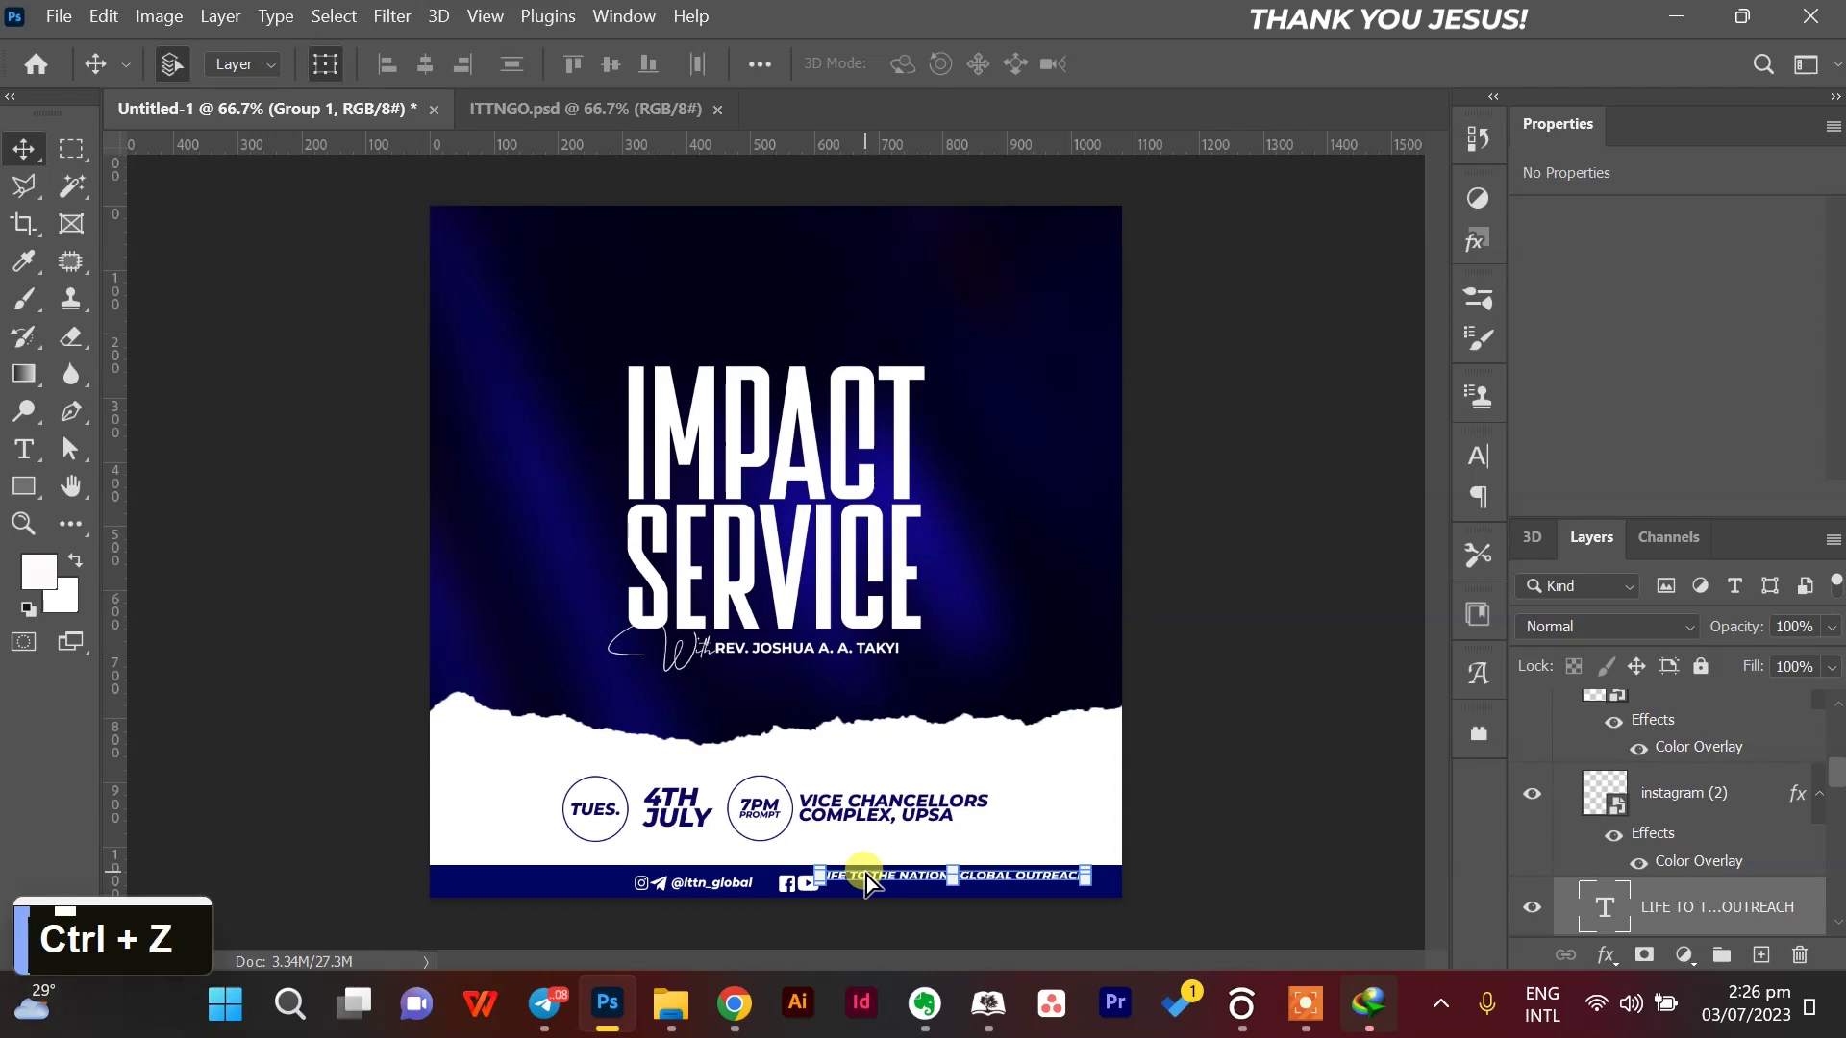
scroll(1710, 805, "up", 3)
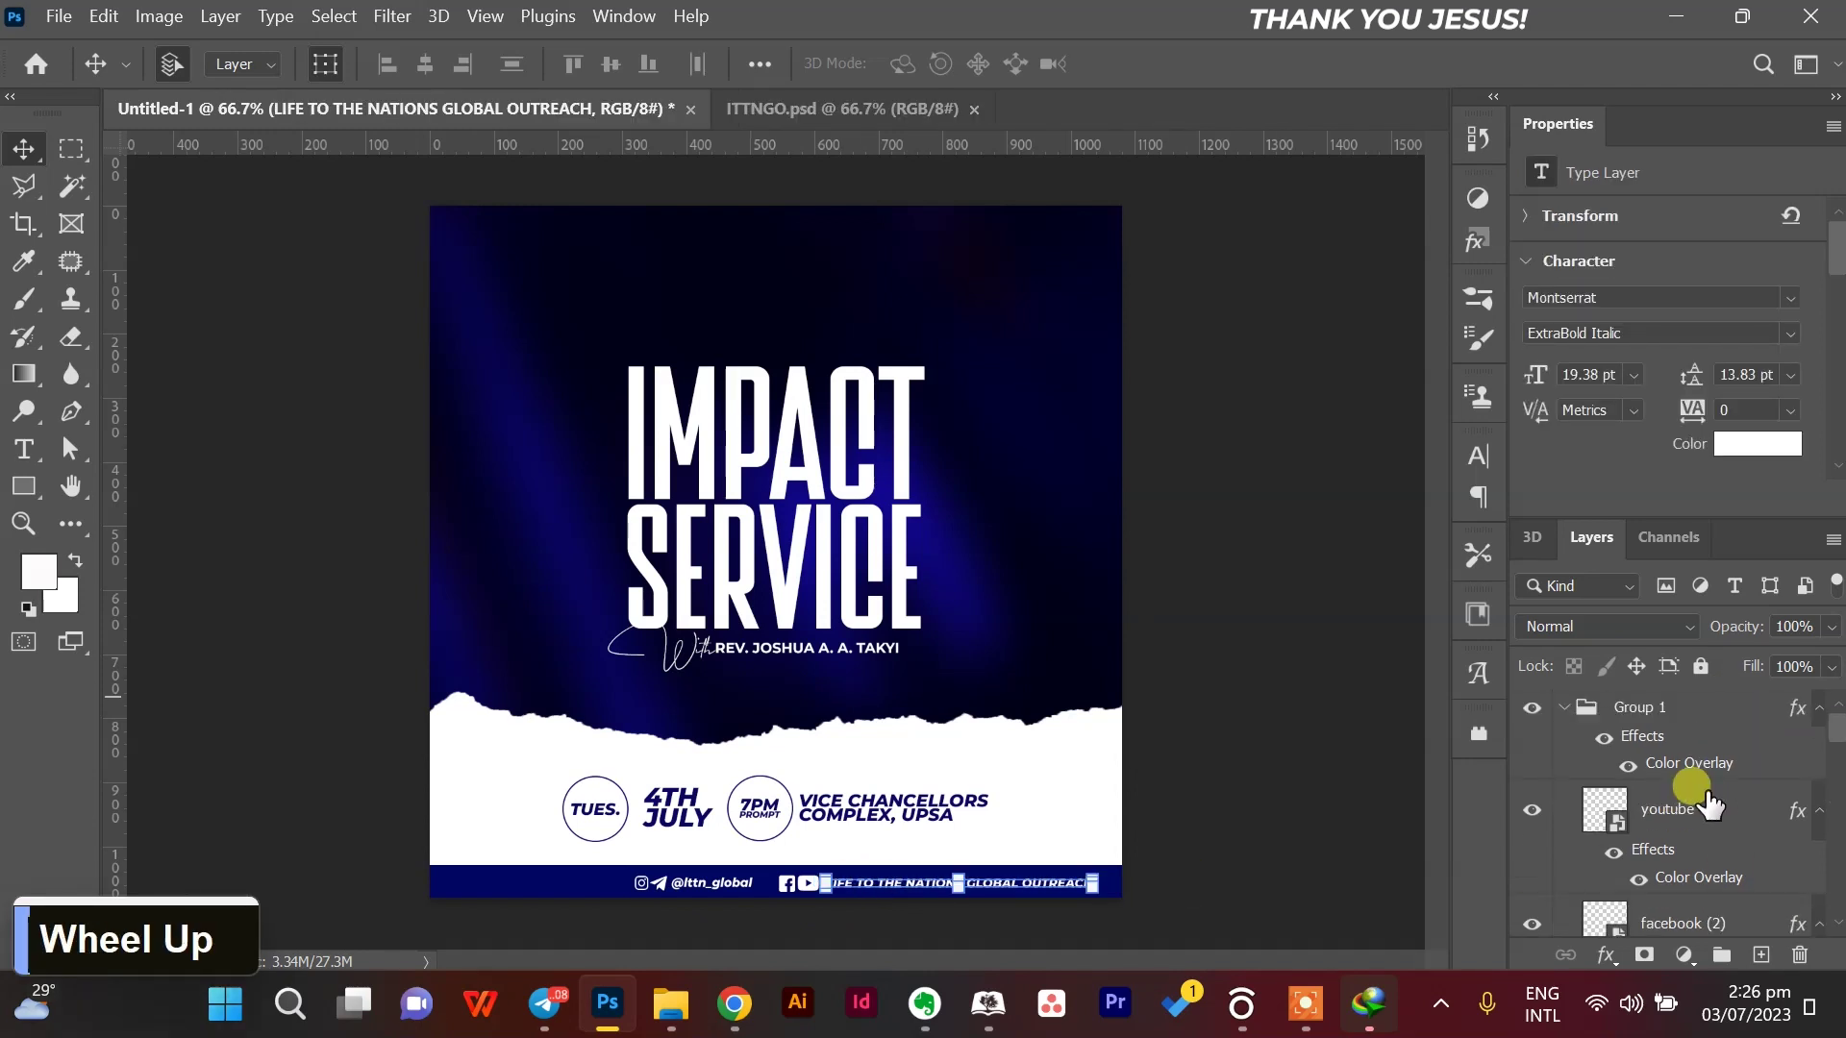
left_click(1678, 714)
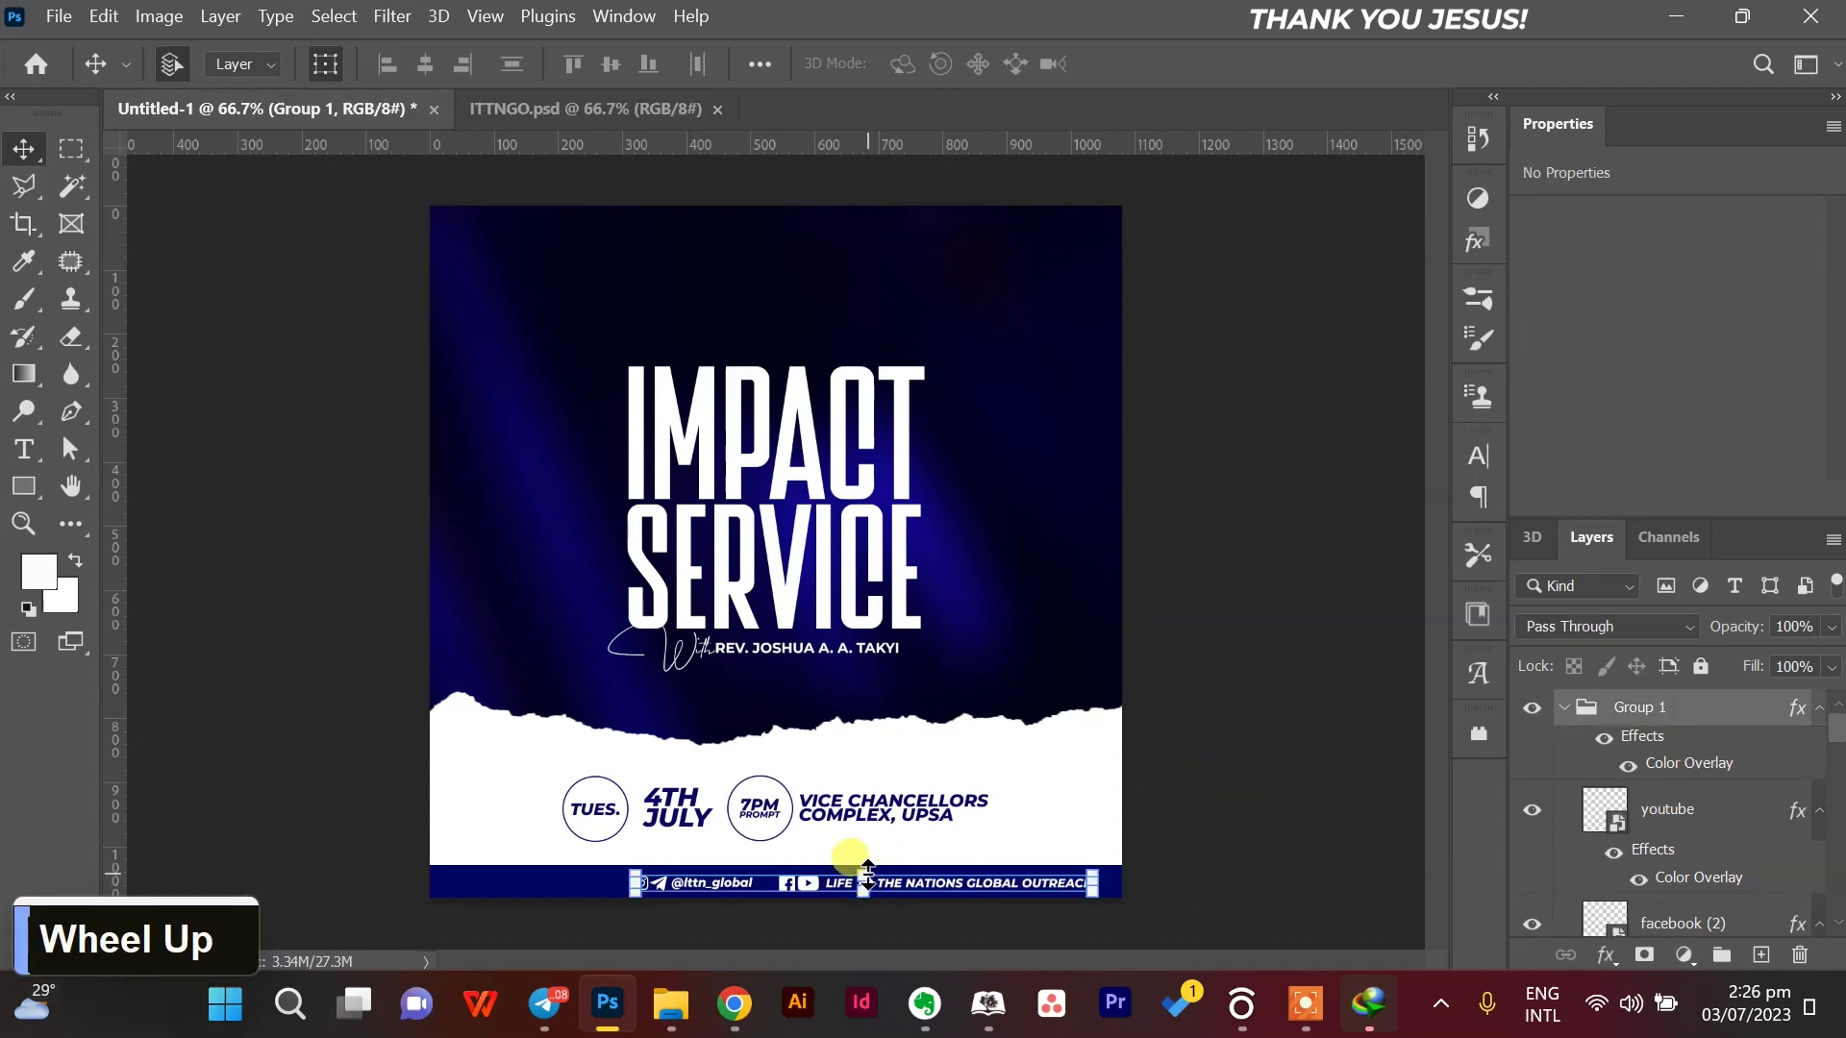
Centre the social-media strip on the navy bar and add vertical and horizontal centre guides.
key("ctrl+t")
left_click_drag(902, 890, 810, 889)
key("Up")
key("Up")
key("Right")
key("Right")
key("Return")
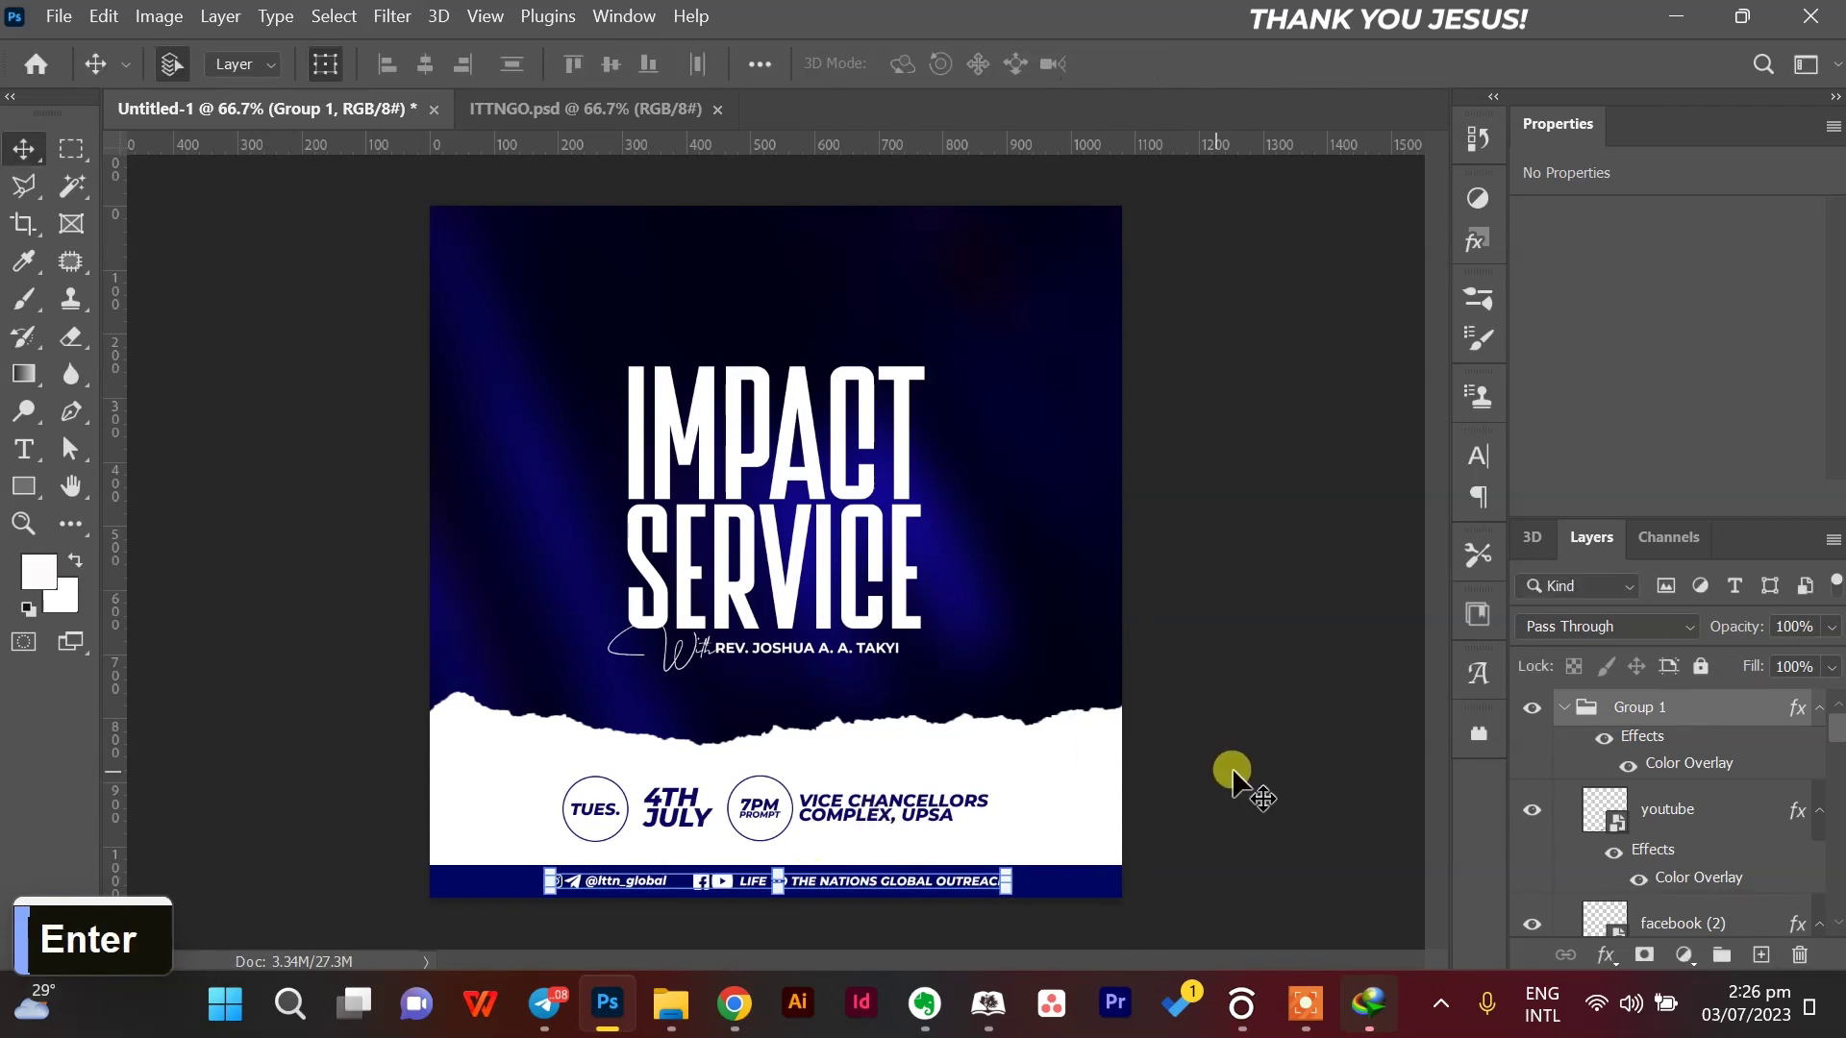
left_click_drag(123, 490, 779, 394)
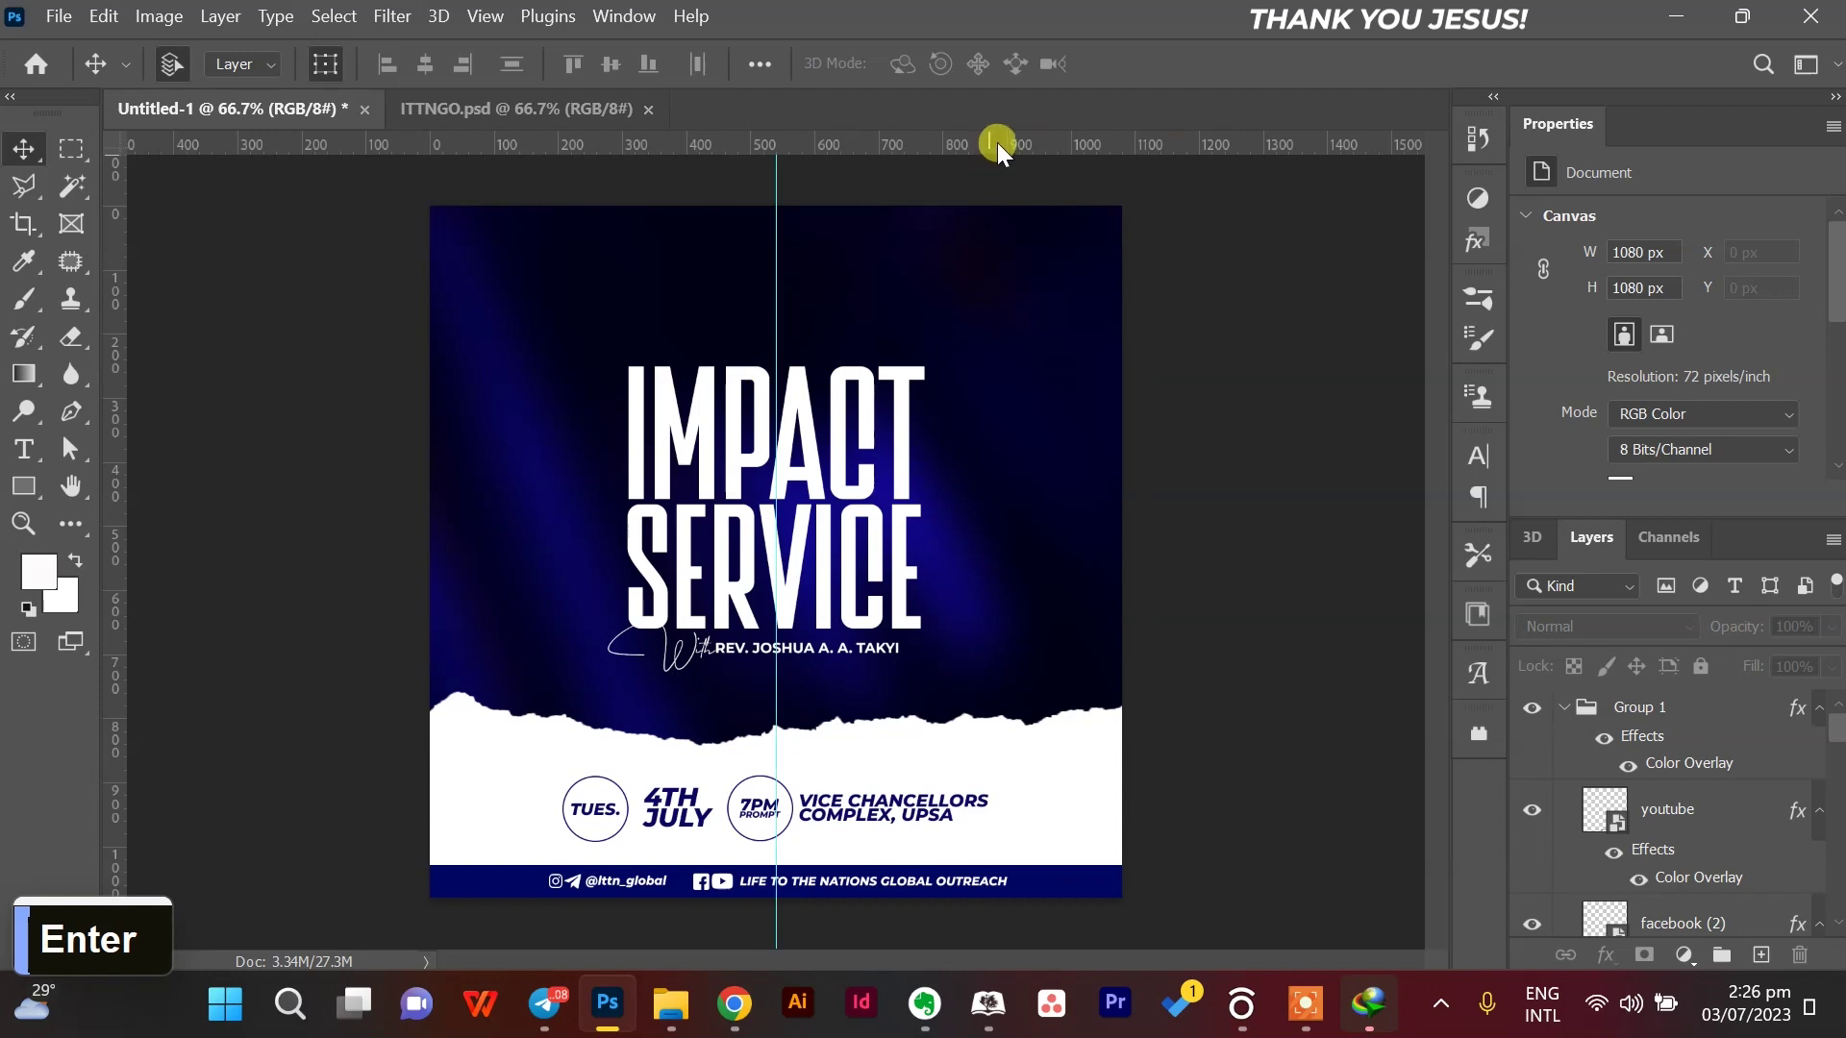
left_click_drag(996, 142, 1096, 553)
Fine-tune the footer icons and text alignment, then bring up the ITTNGO.psd flyer.
left_click_drag(1062, 880, 503, 886)
key("Left")
key("Left")
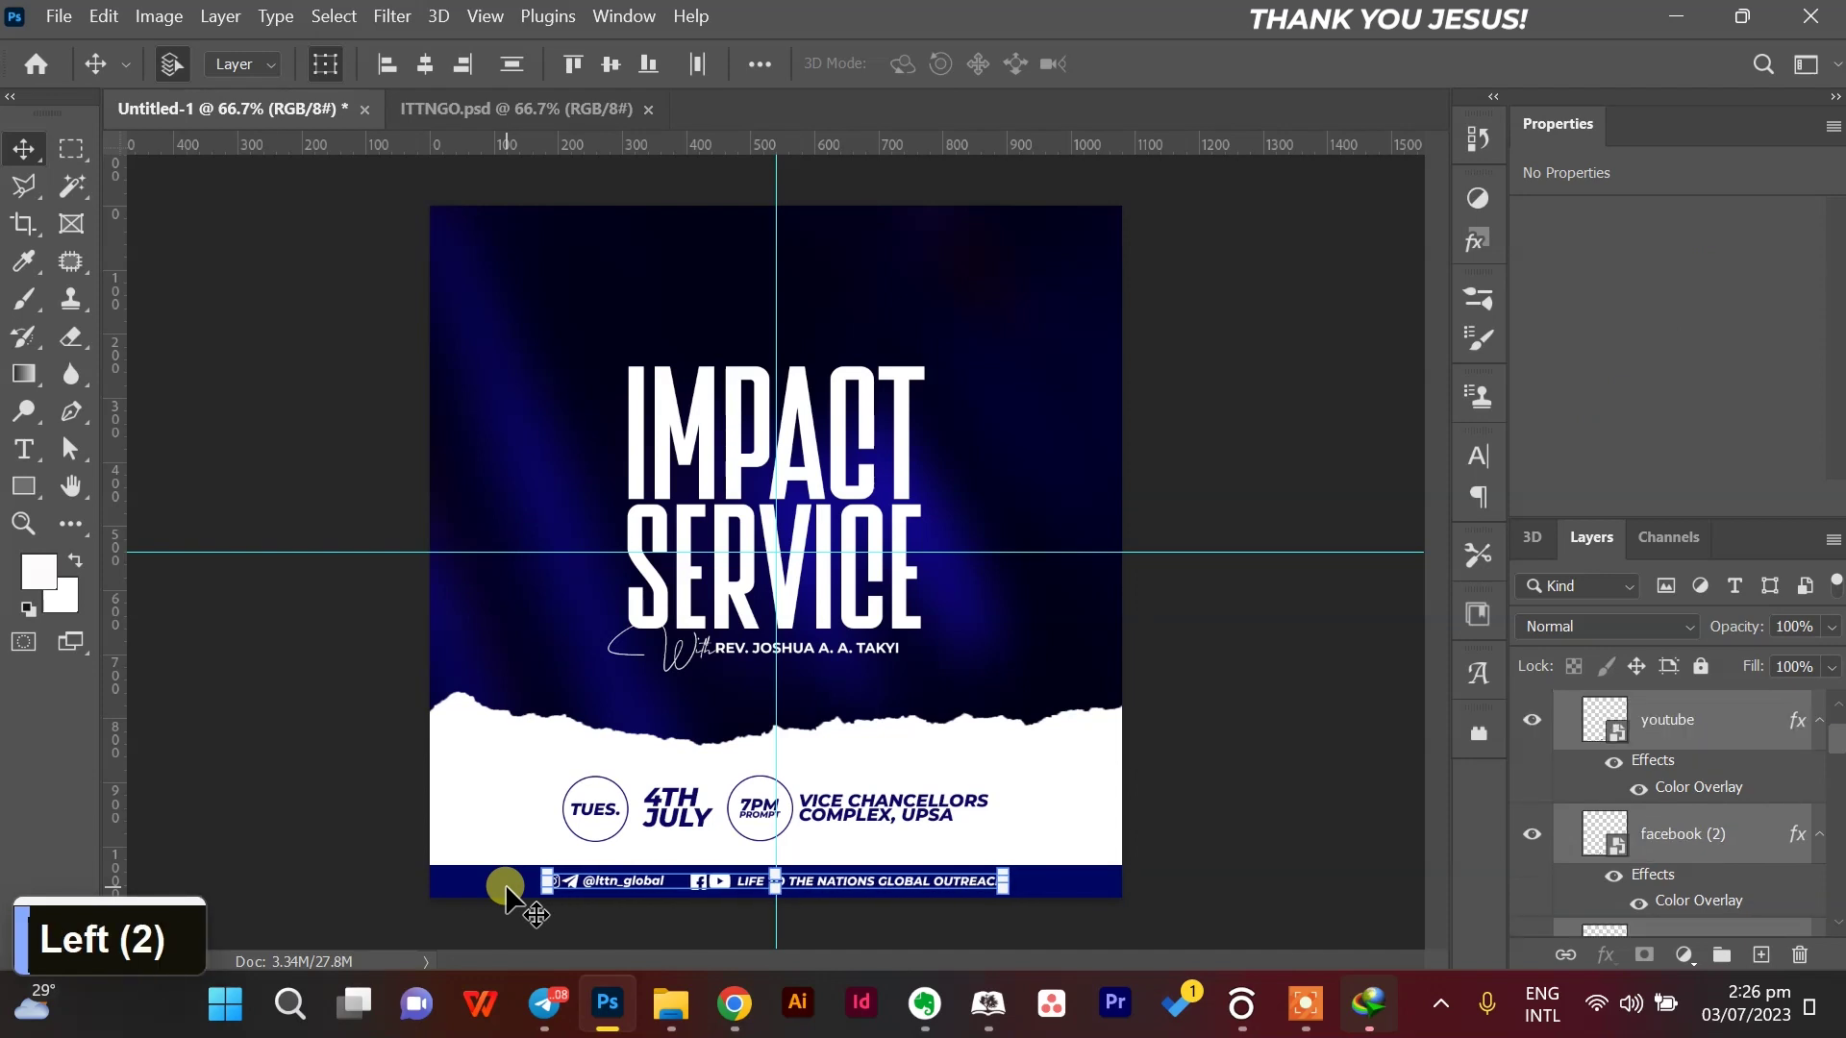
key("Right")
left_click(1264, 860)
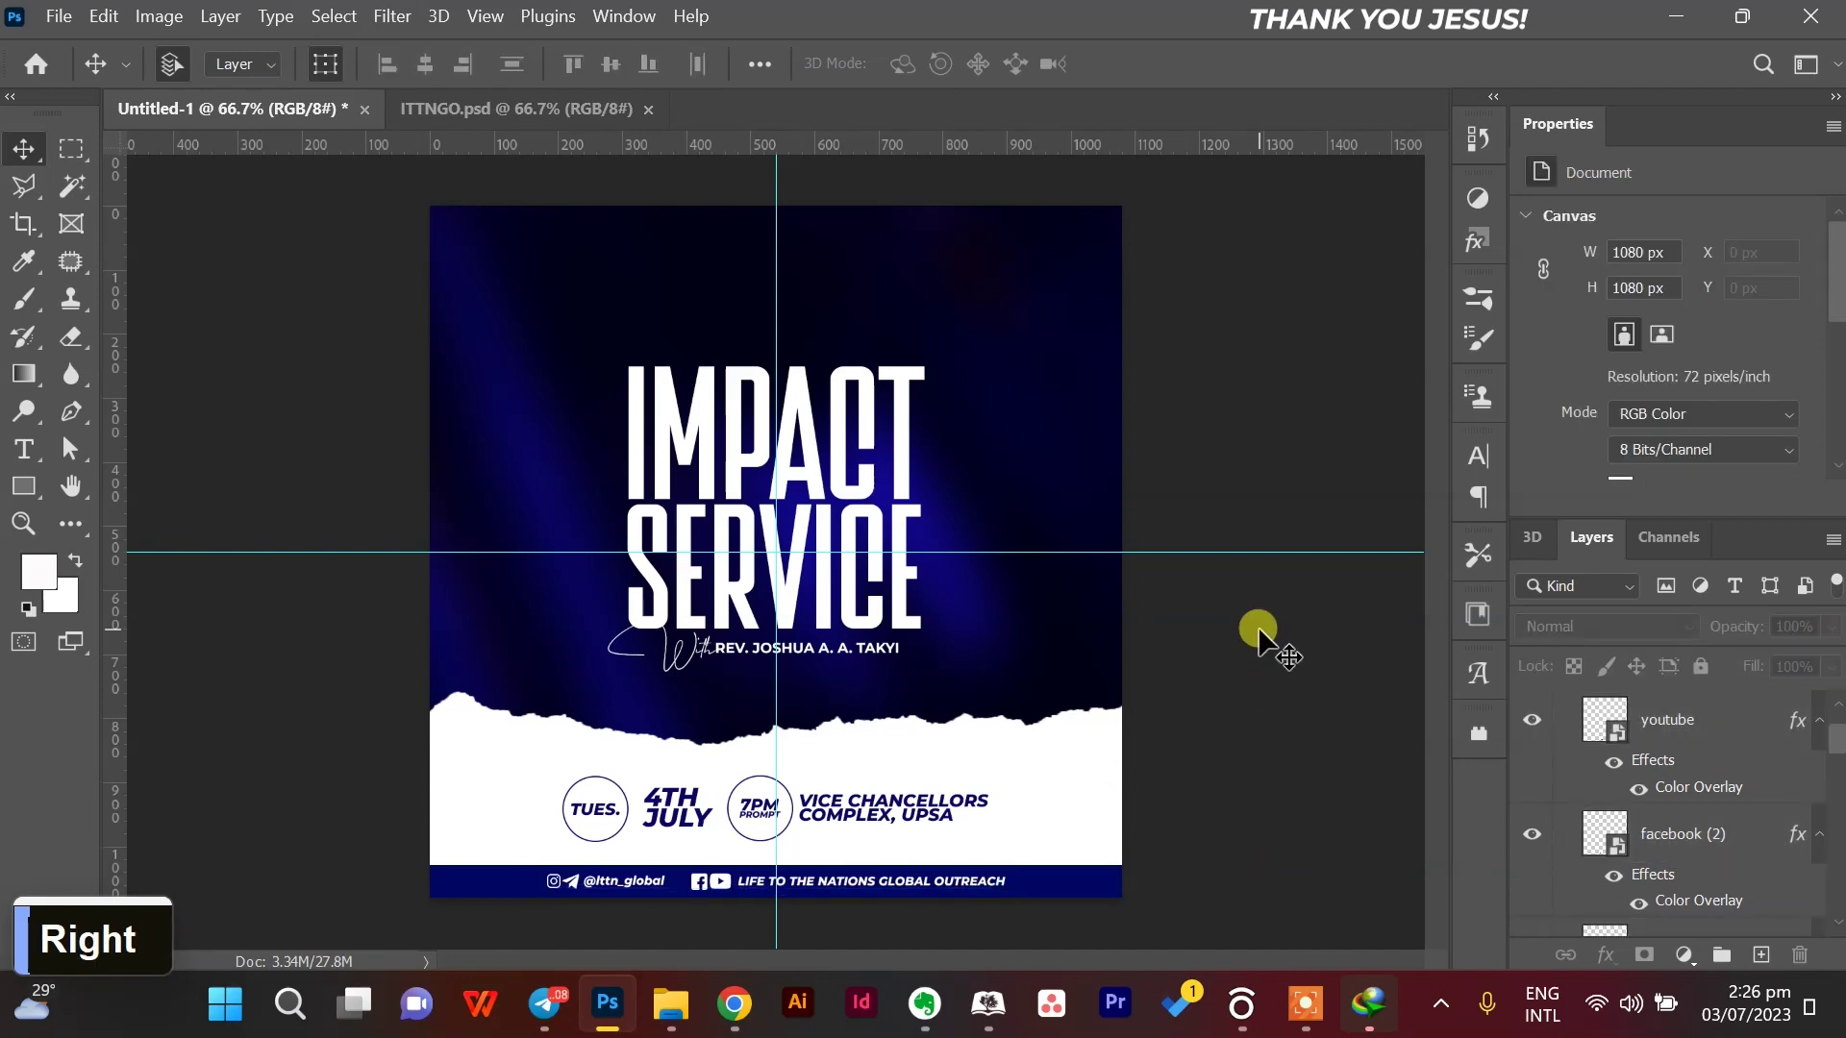
left_click(476, 112)
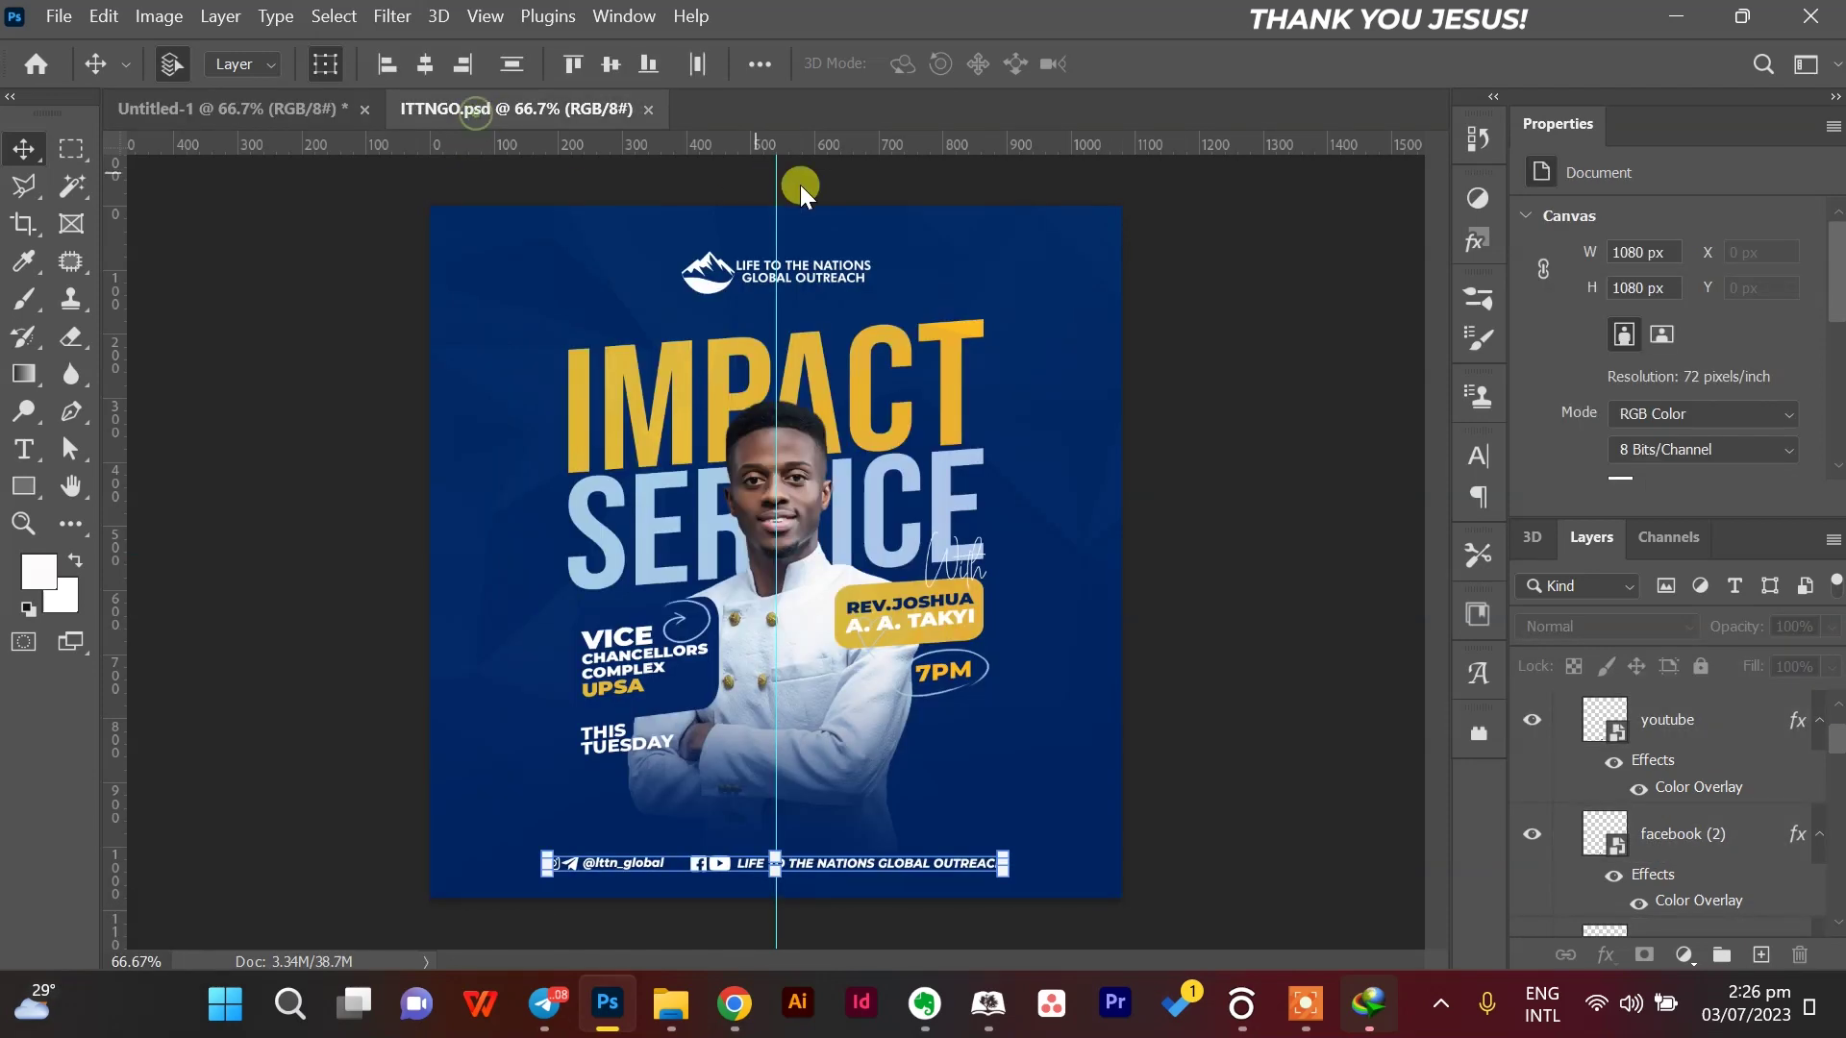
Bring the white lttngo ministry logo from ITTNGO.psd to the flyer's top, scaled to 63.28%.
left_click(703, 291)
left_click(241, 103)
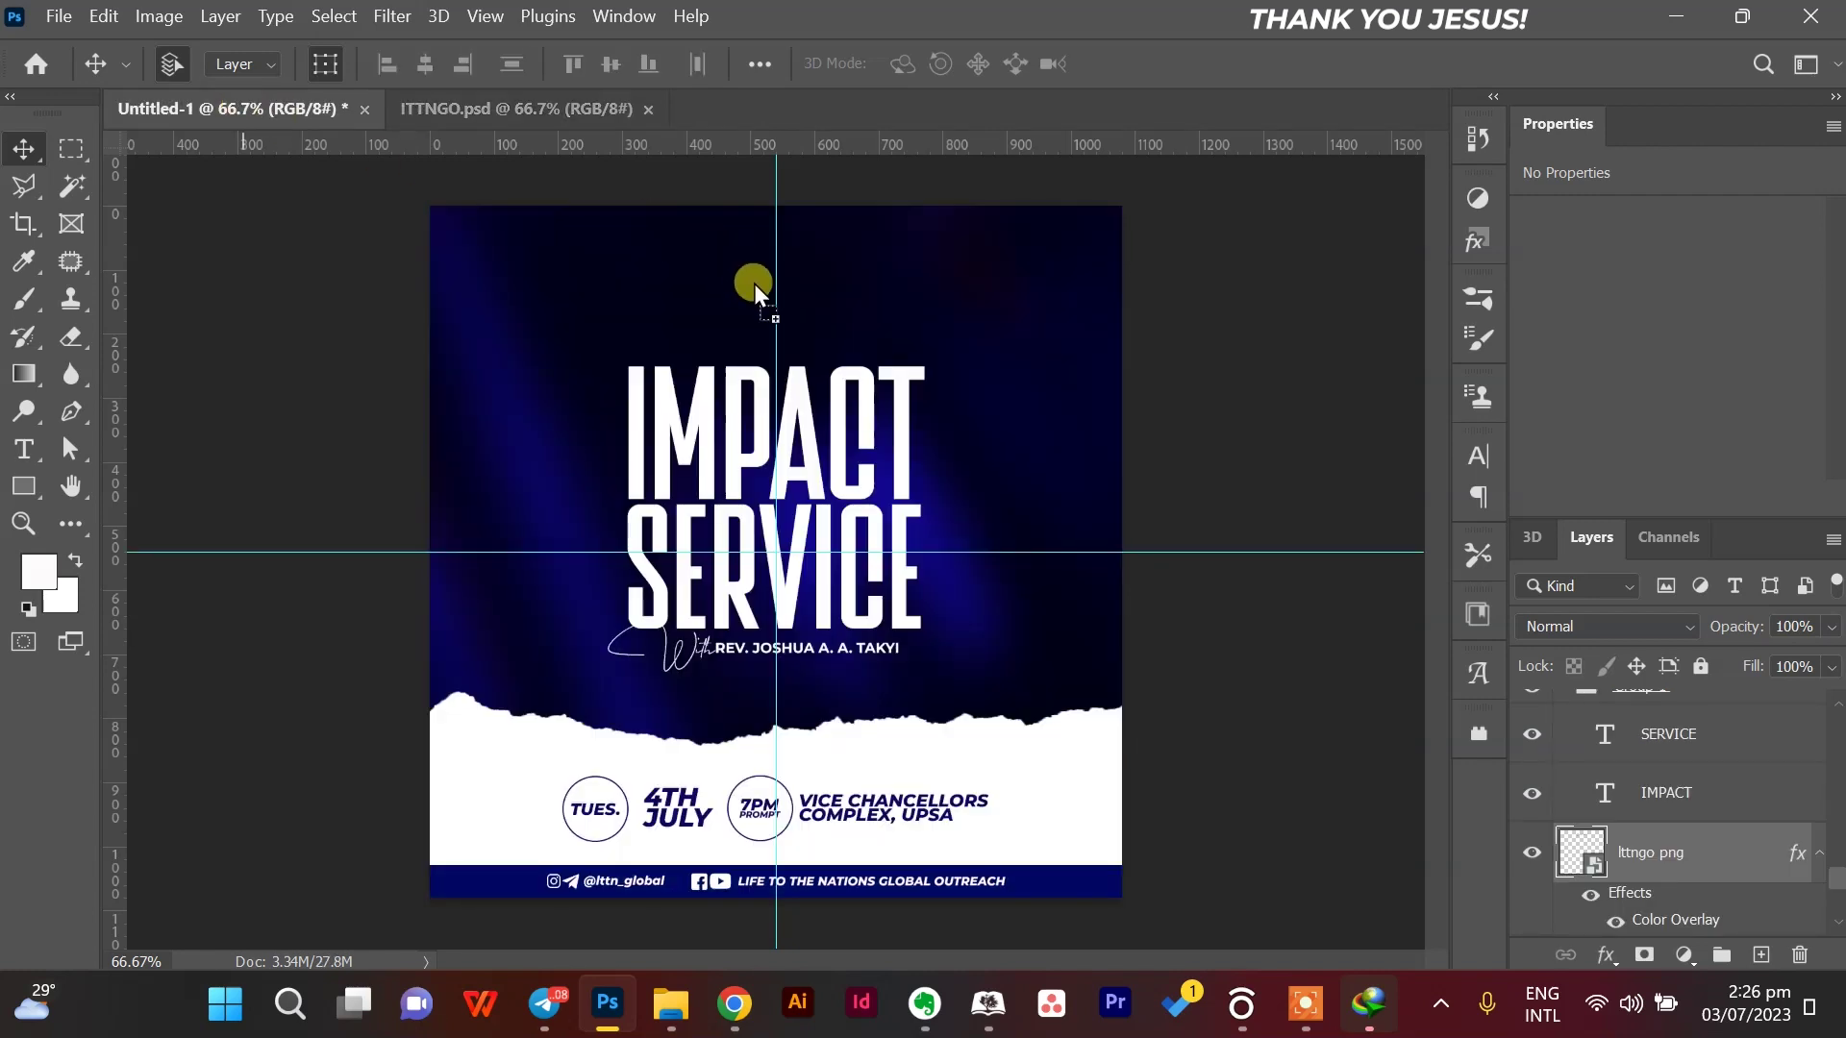
left_click_drag(754, 285, 817, 279)
key("ctrl+t")
key("Return")
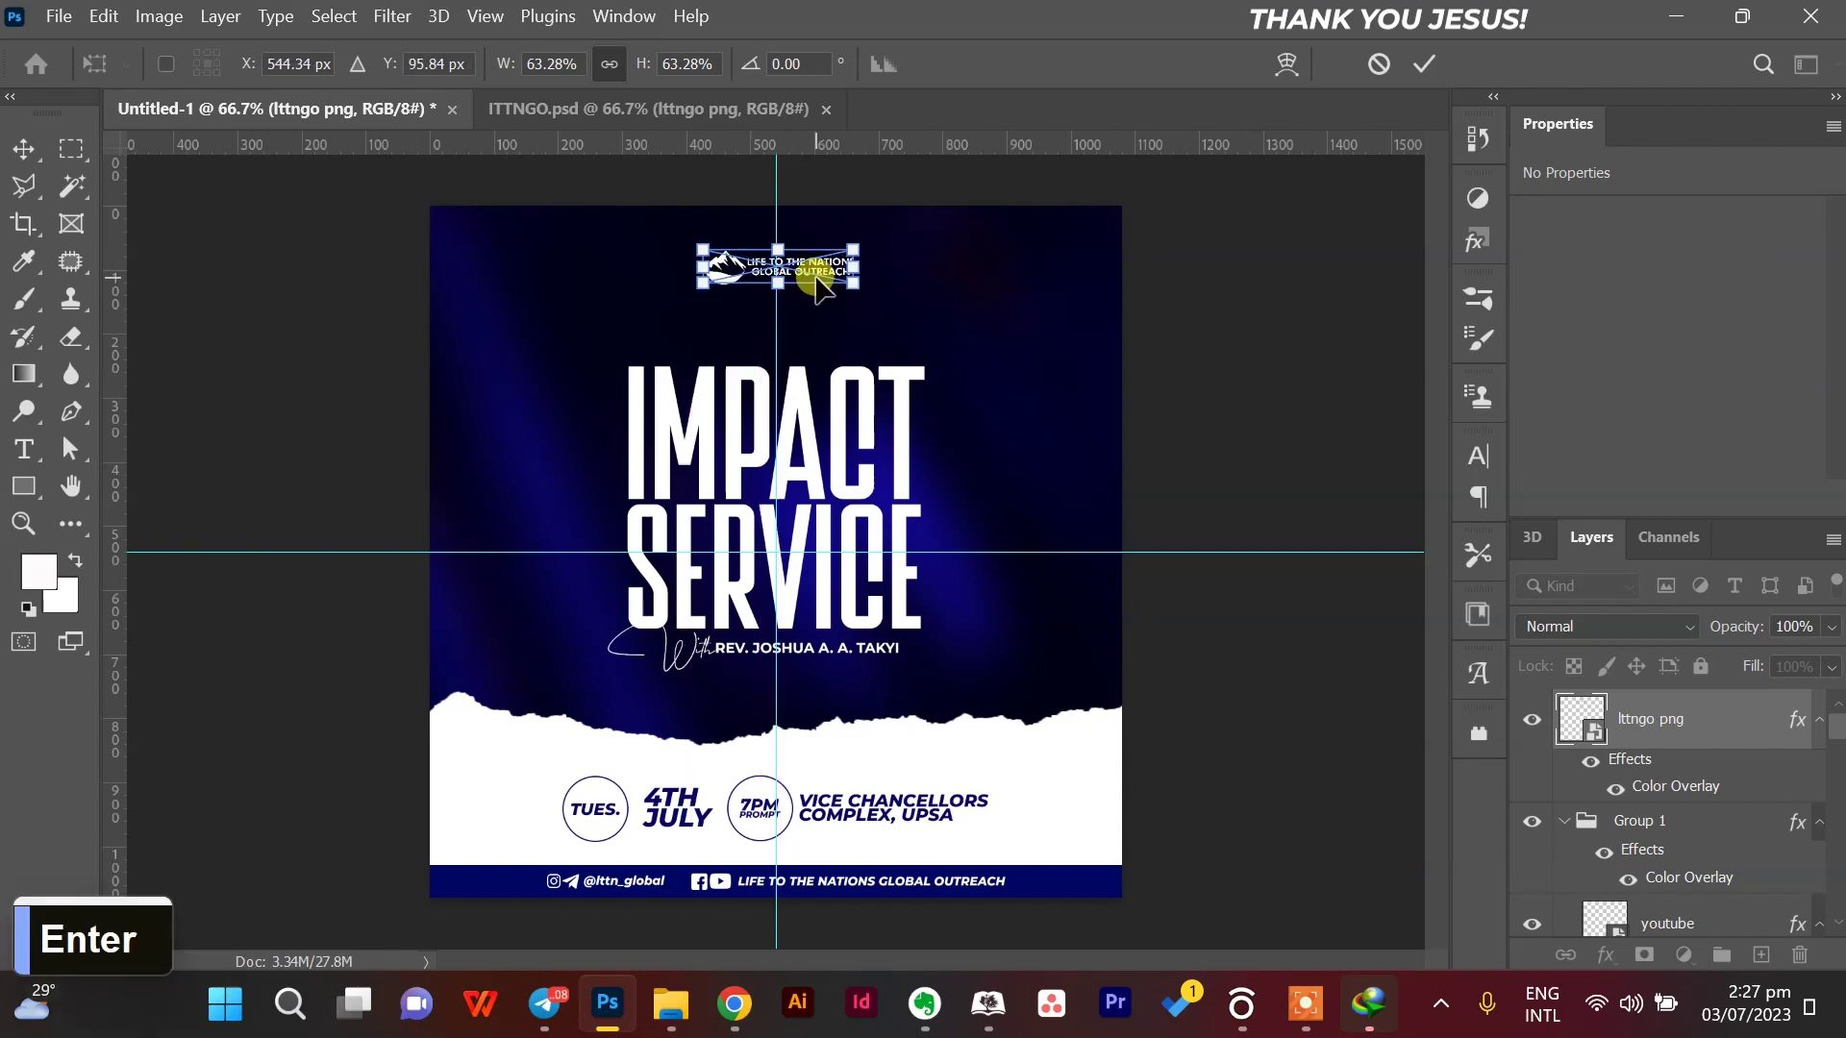
left_click(1154, 412)
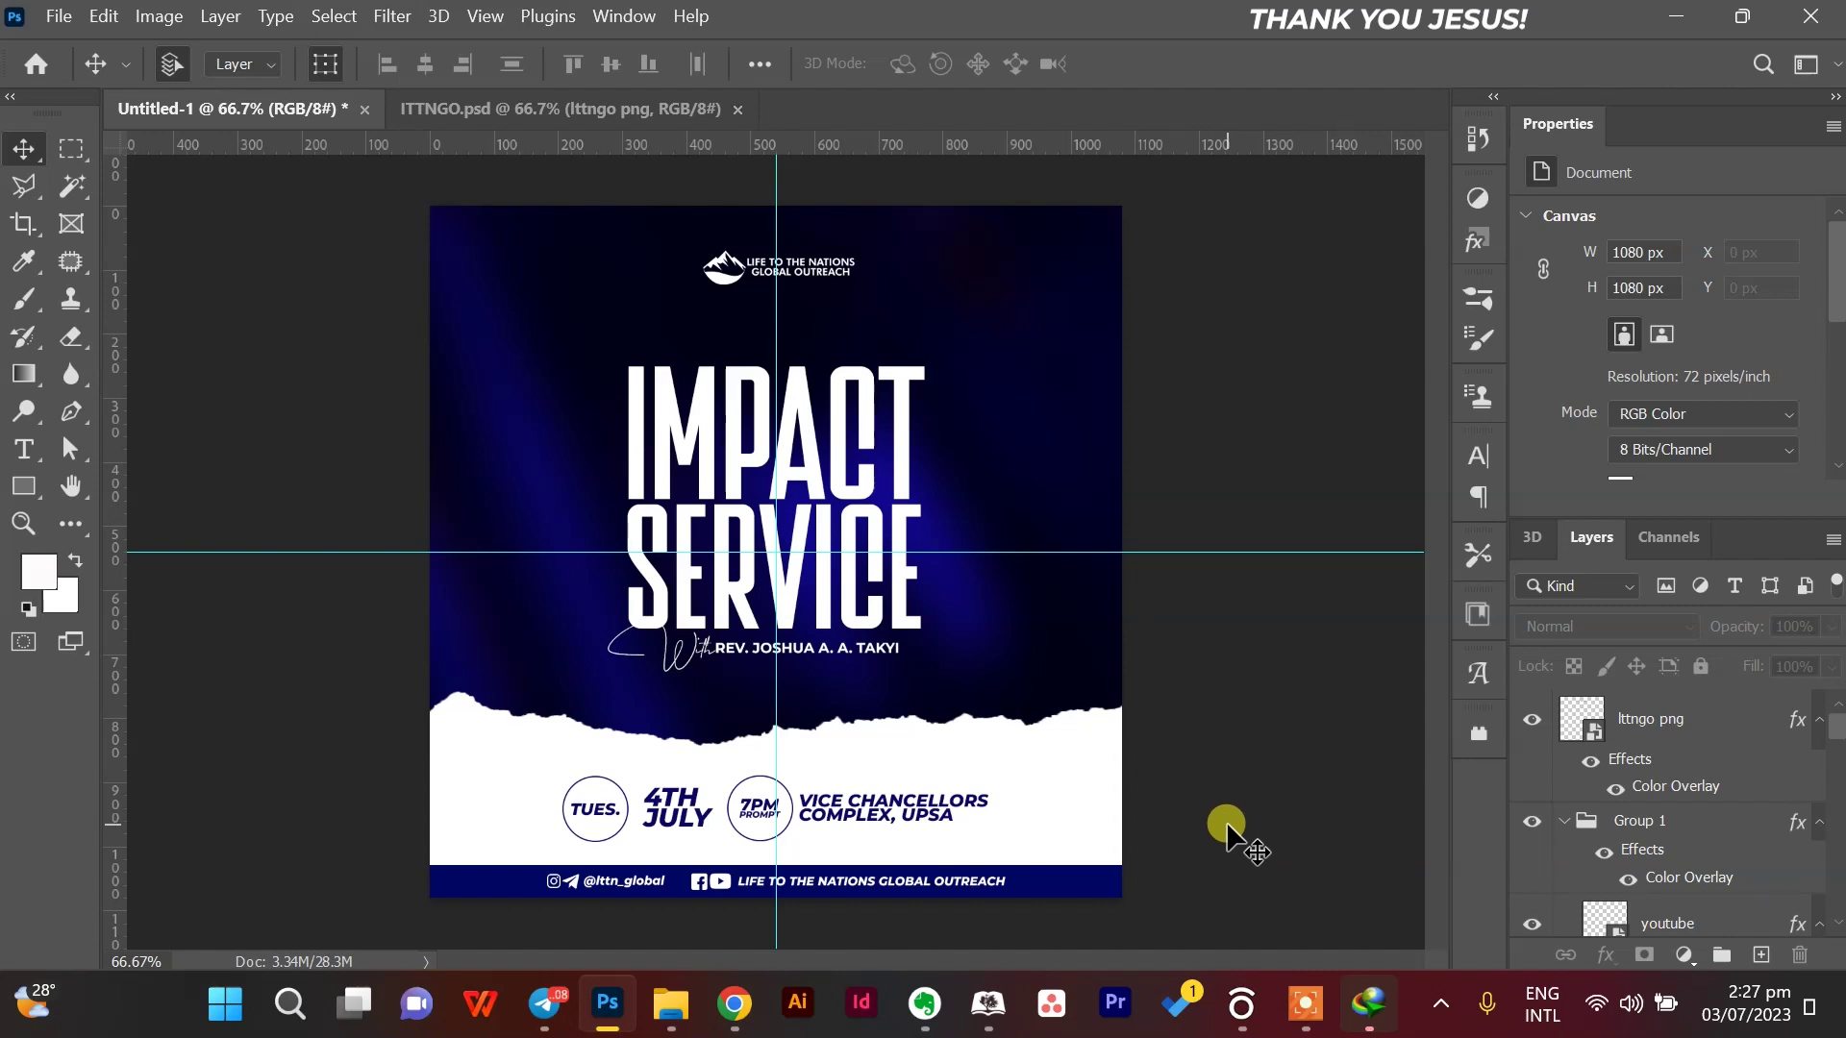
key("ctrl")
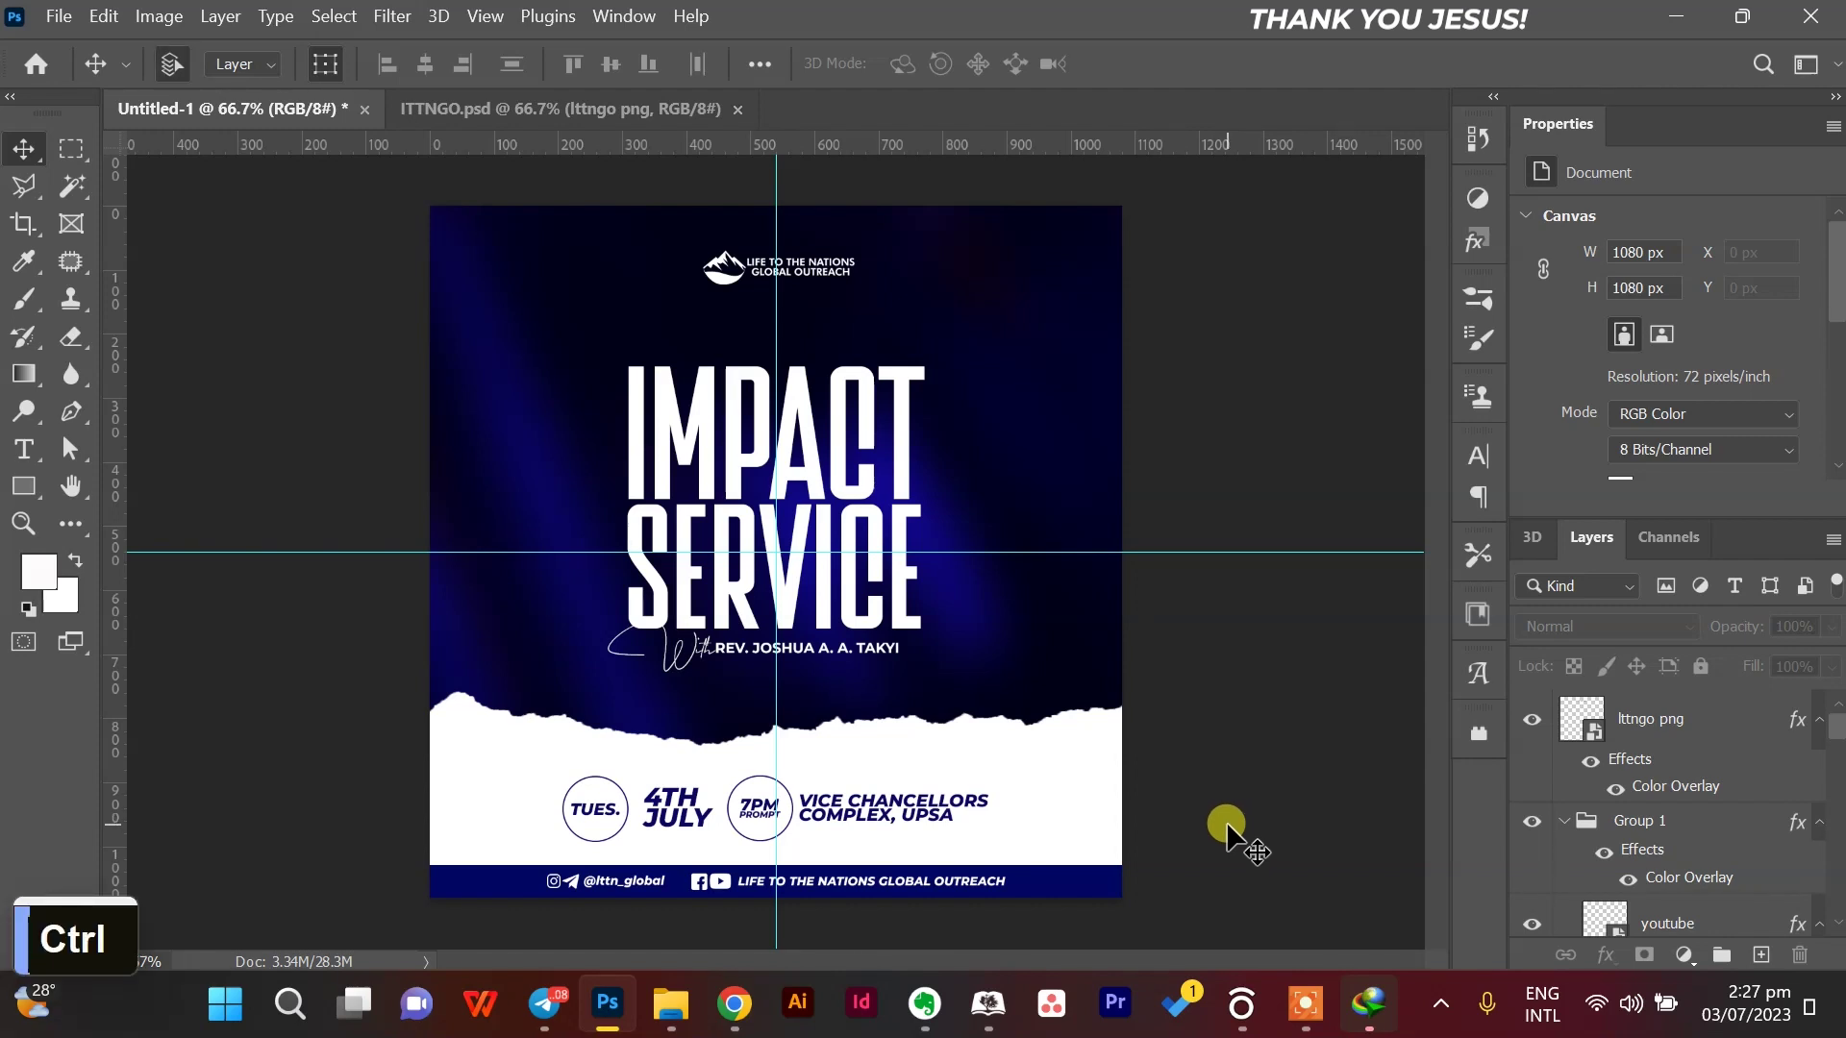
Save the flyer as a Photoshop file named TUTNEW.
key("ctrl+s")
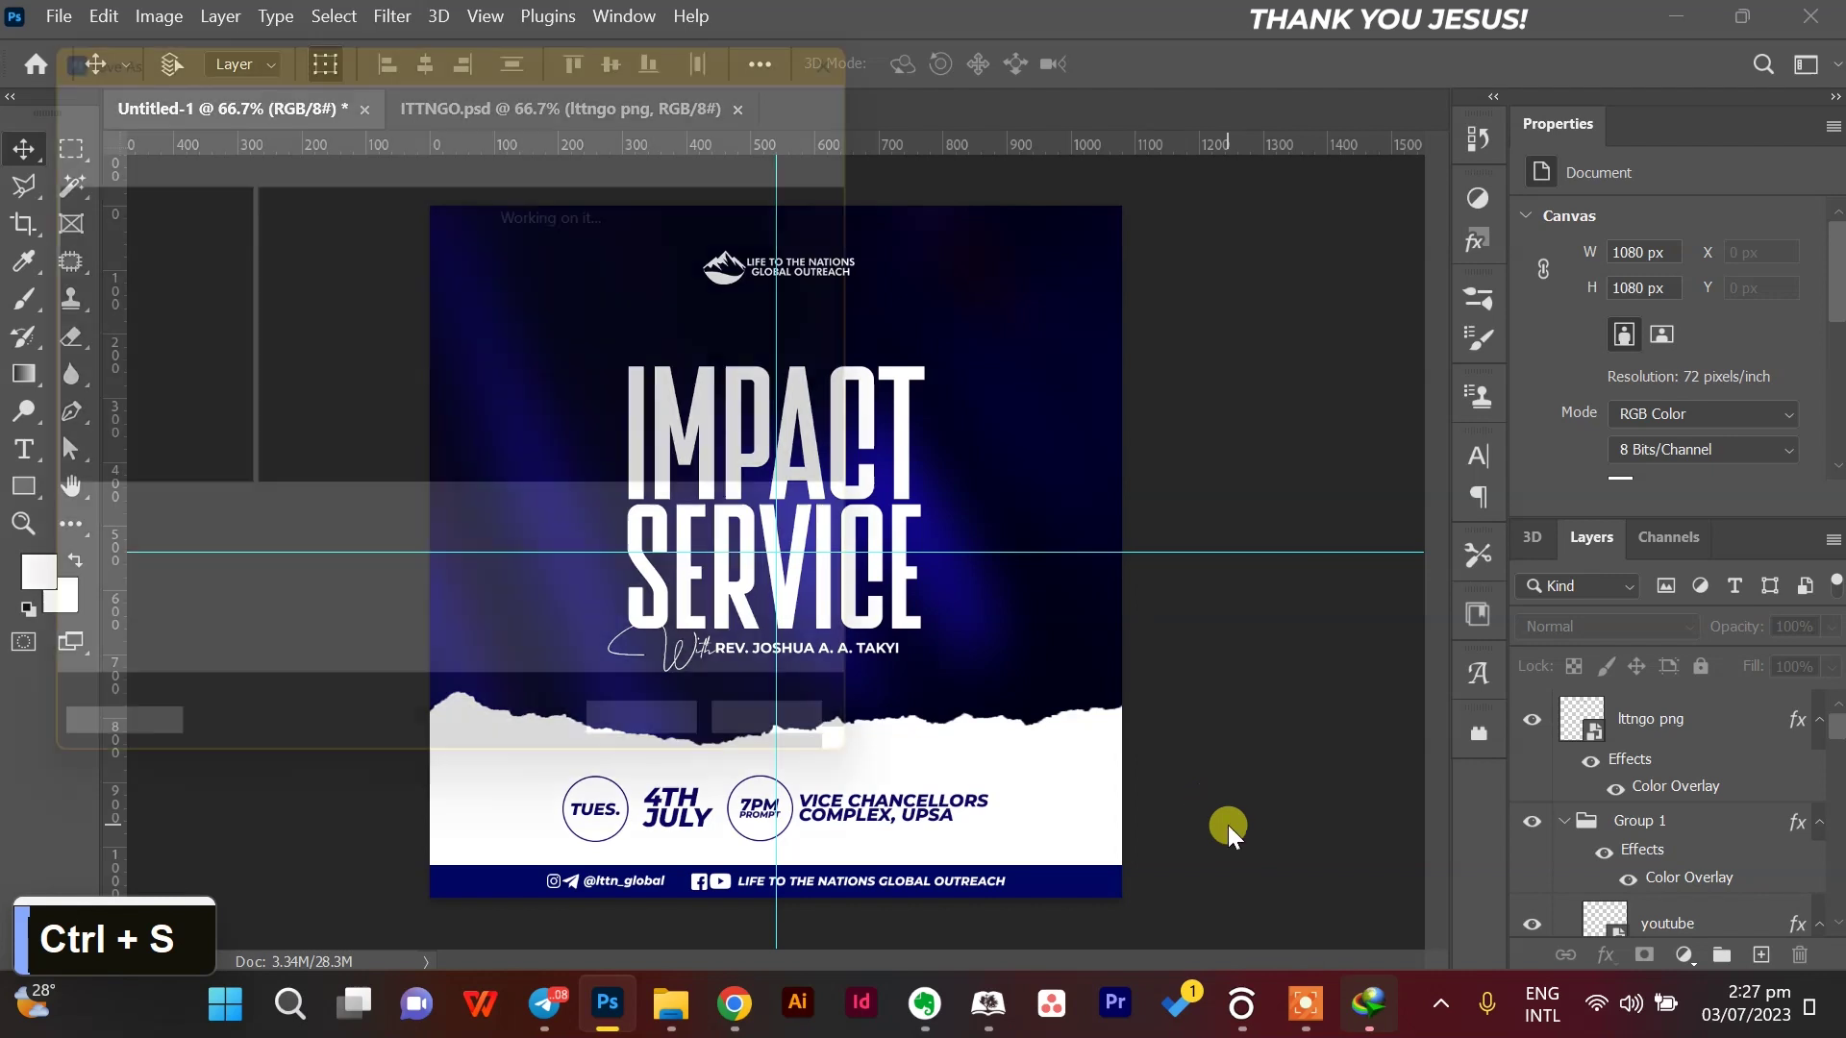
type("TUT")
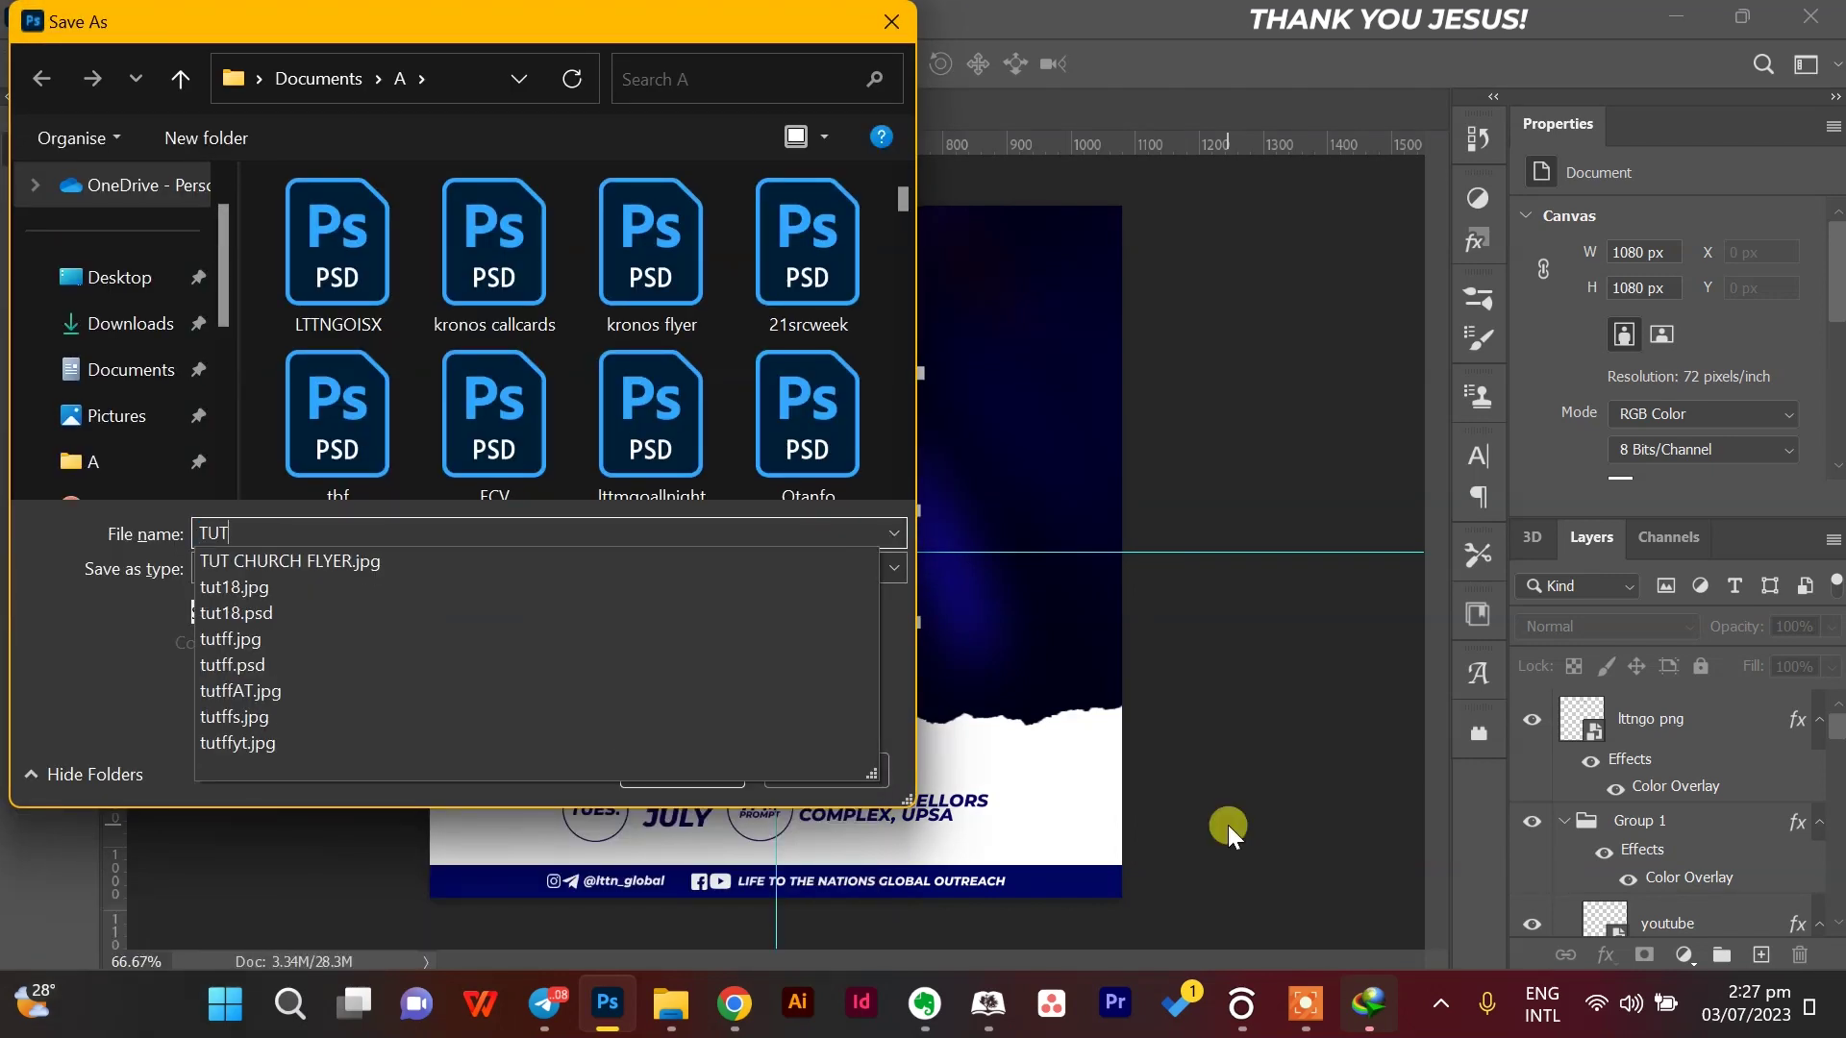
type("NEW")
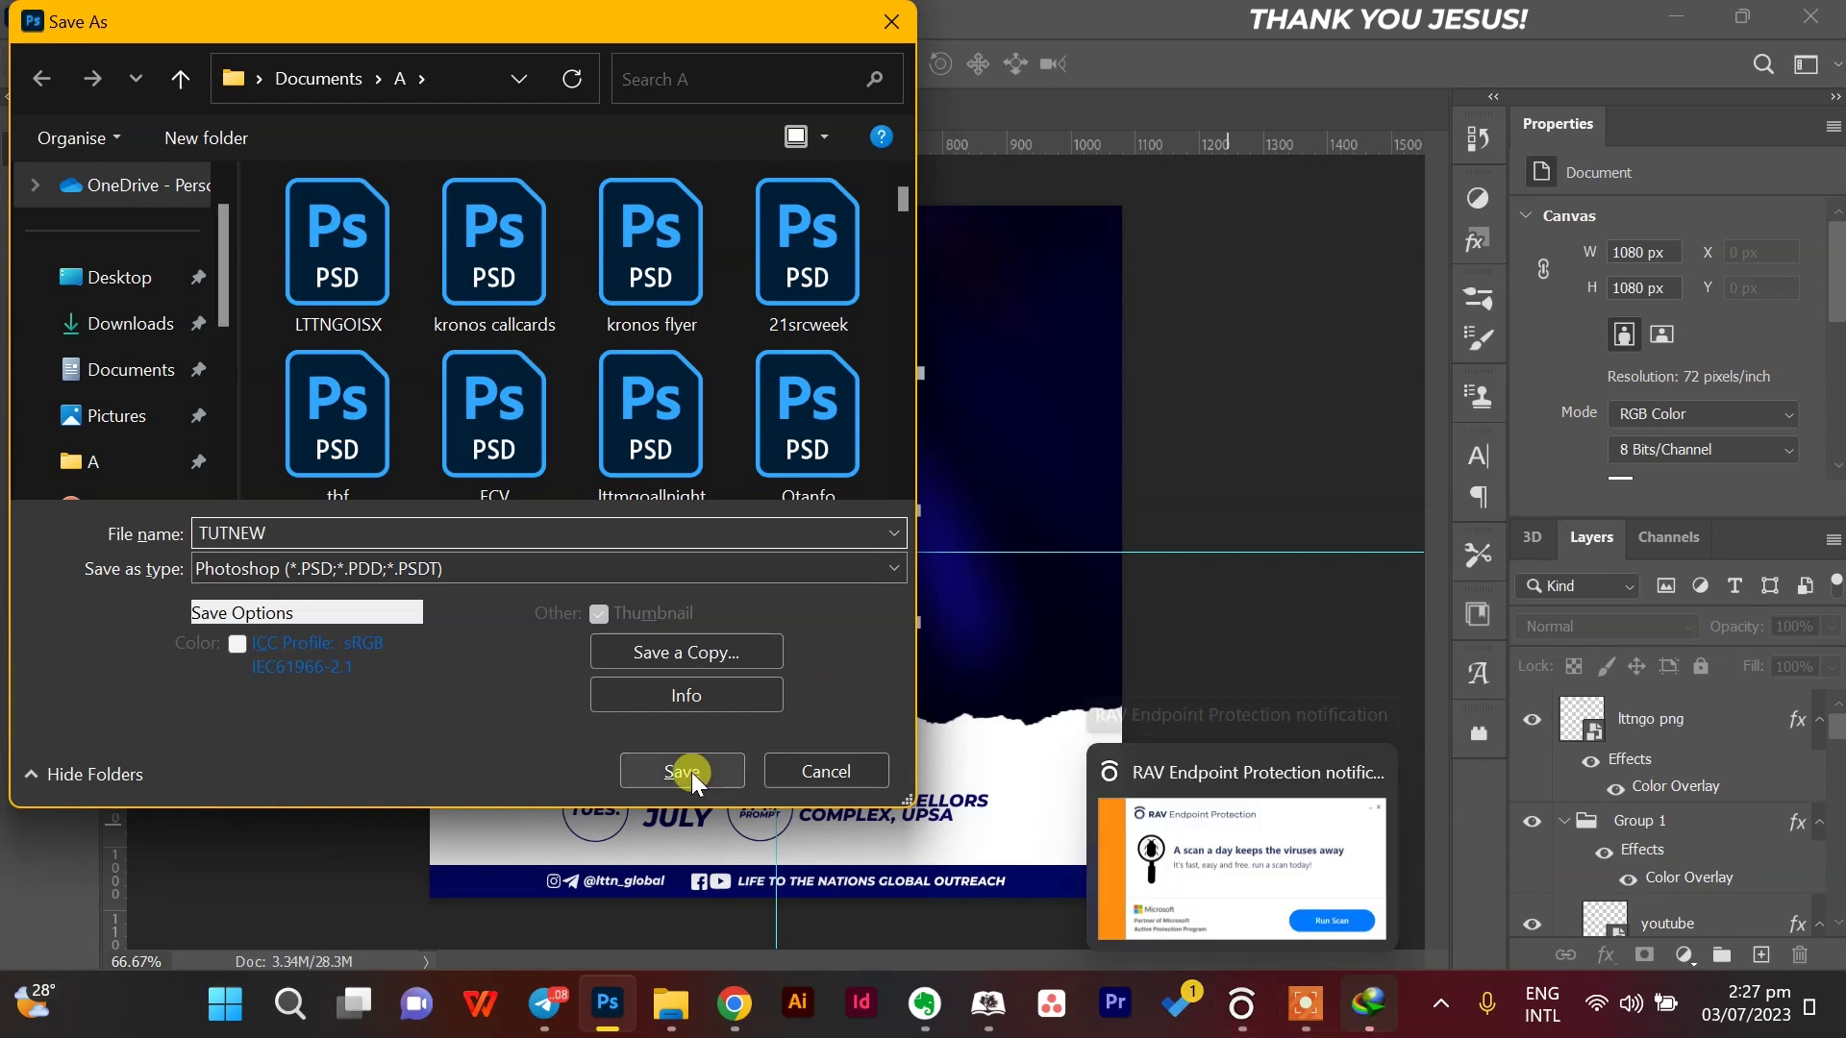